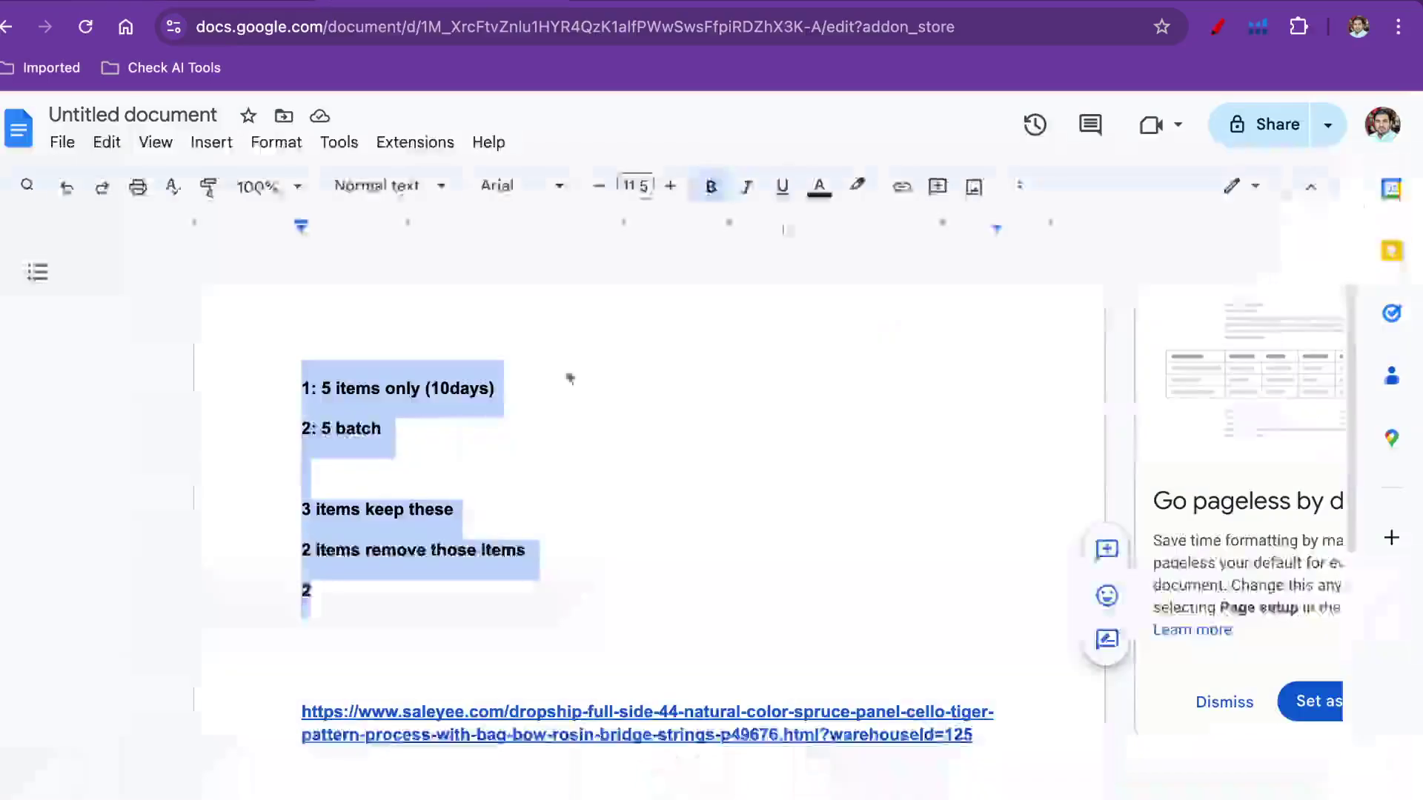
{"action": "scroll", "coordinate": [569, 378], "scroll_direction": "down", "scroll_amount": 5}
{"action": "scroll", "coordinate": [585, 509], "scroll_direction": "up", "scroll_amount": 2}
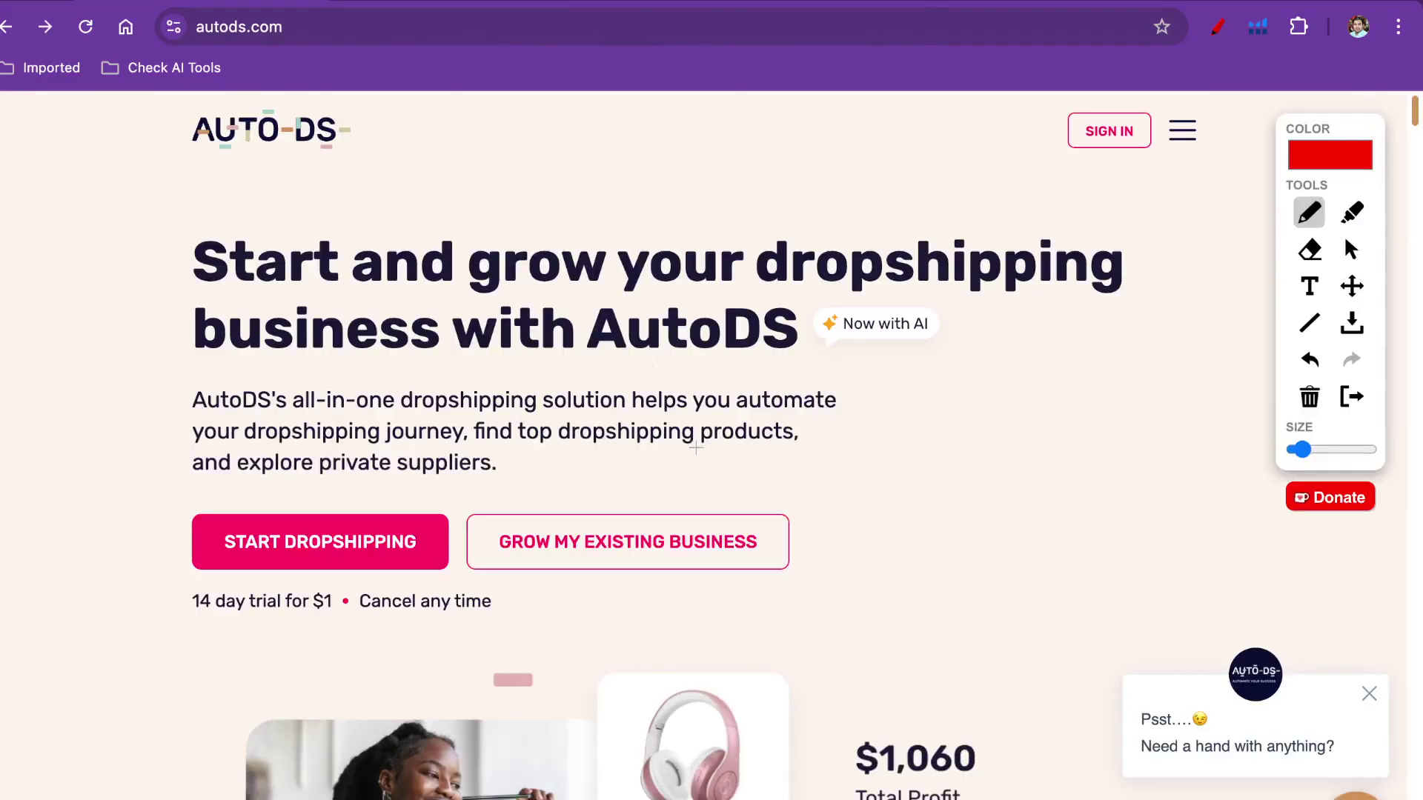
Mark the "14 day trial for $1" offer with a red pen stroke, clear the drawing, and return to the normal cursor
{"action": "scroll", "coordinate": [696, 447], "scroll_direction": "down", "scroll_amount": 2}
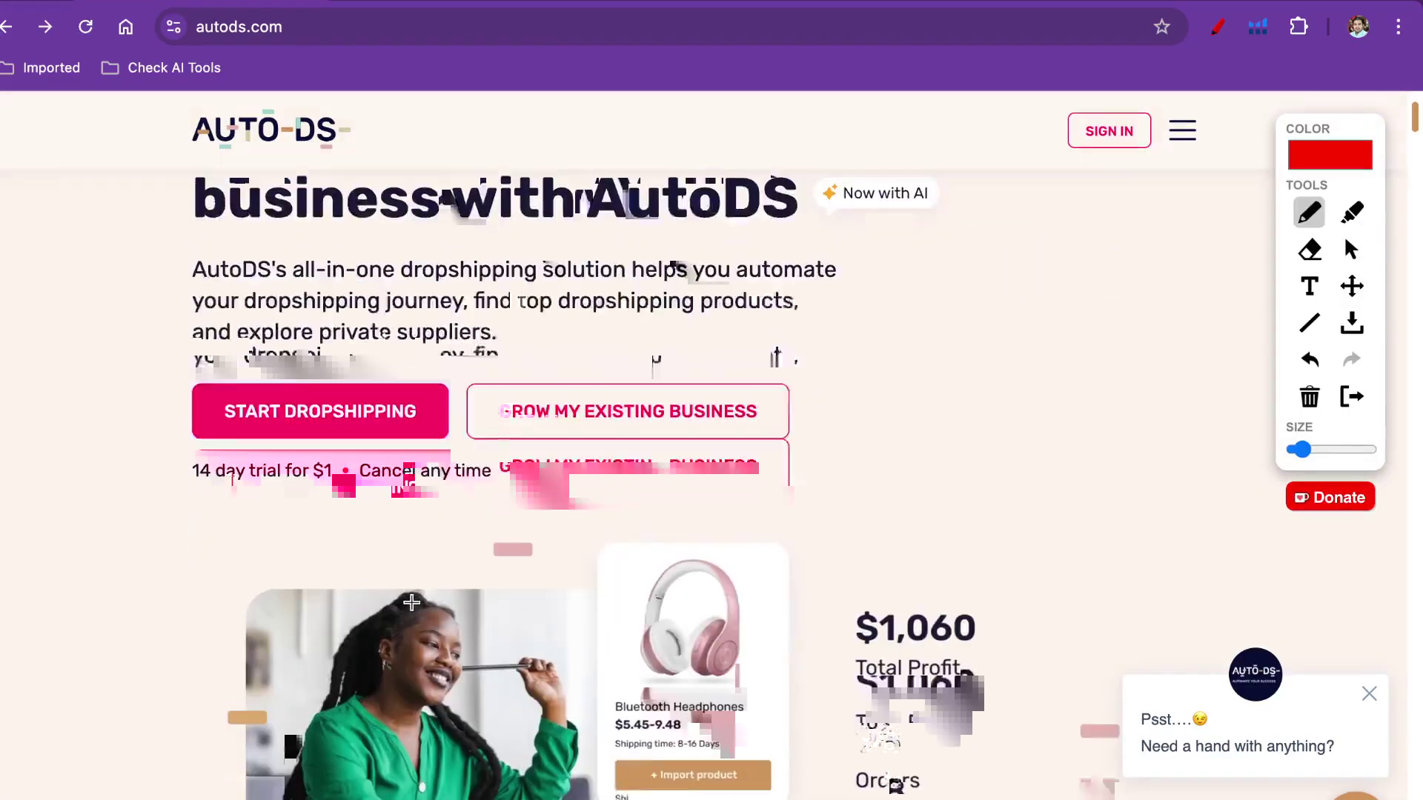
{"action": "mouse_move", "coordinate": [182, 457]}
{"action": "left_mouse_down"}
{"action": "mouse_move", "coordinate": [344, 466]}
{"action": "mouse_move", "coordinate": [356, 486]}
{"action": "left_mouse_up"}
{"action": "left_click_drag", "start_coordinate": [227, 506], "coordinate": [181, 453]}
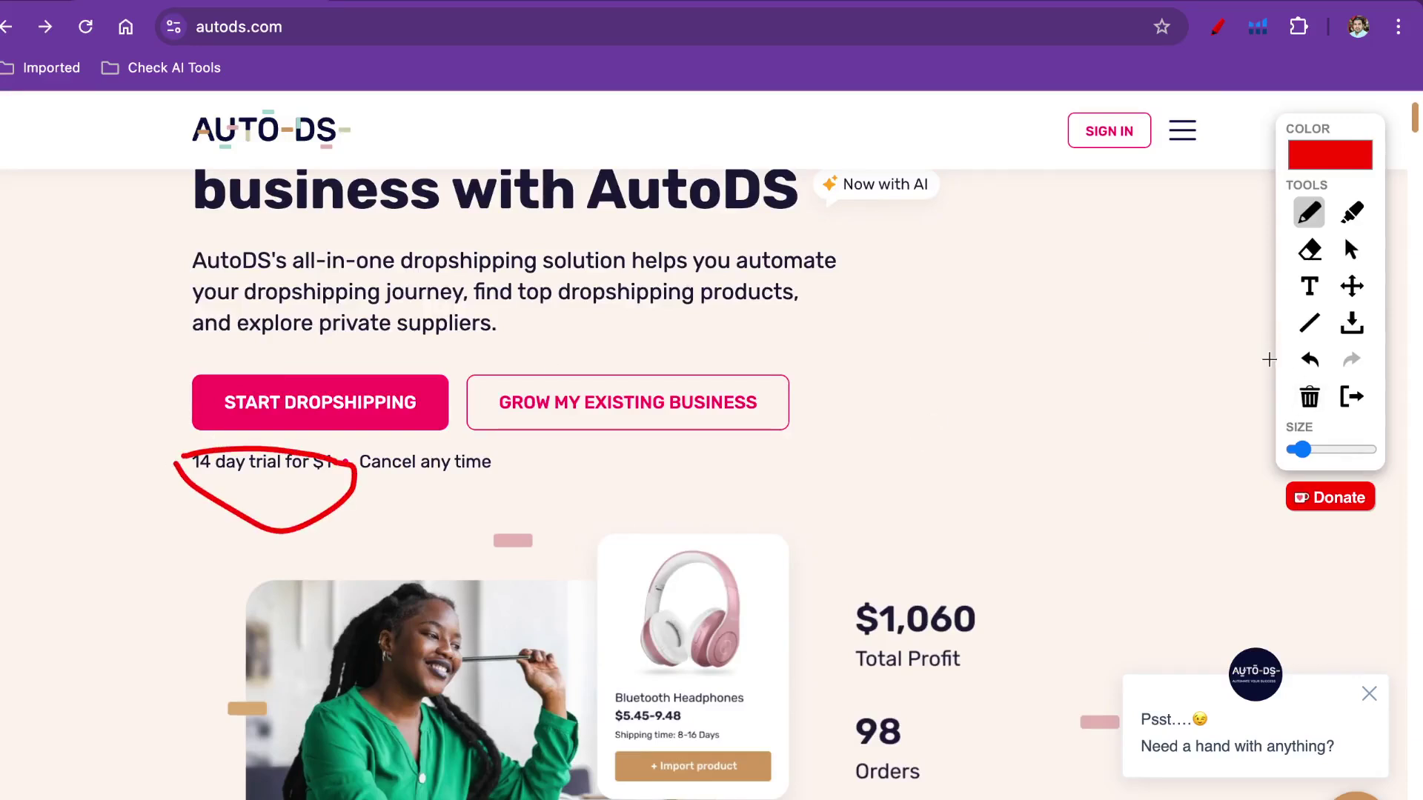
{"action": "left_click", "coordinate": [1310, 408]}
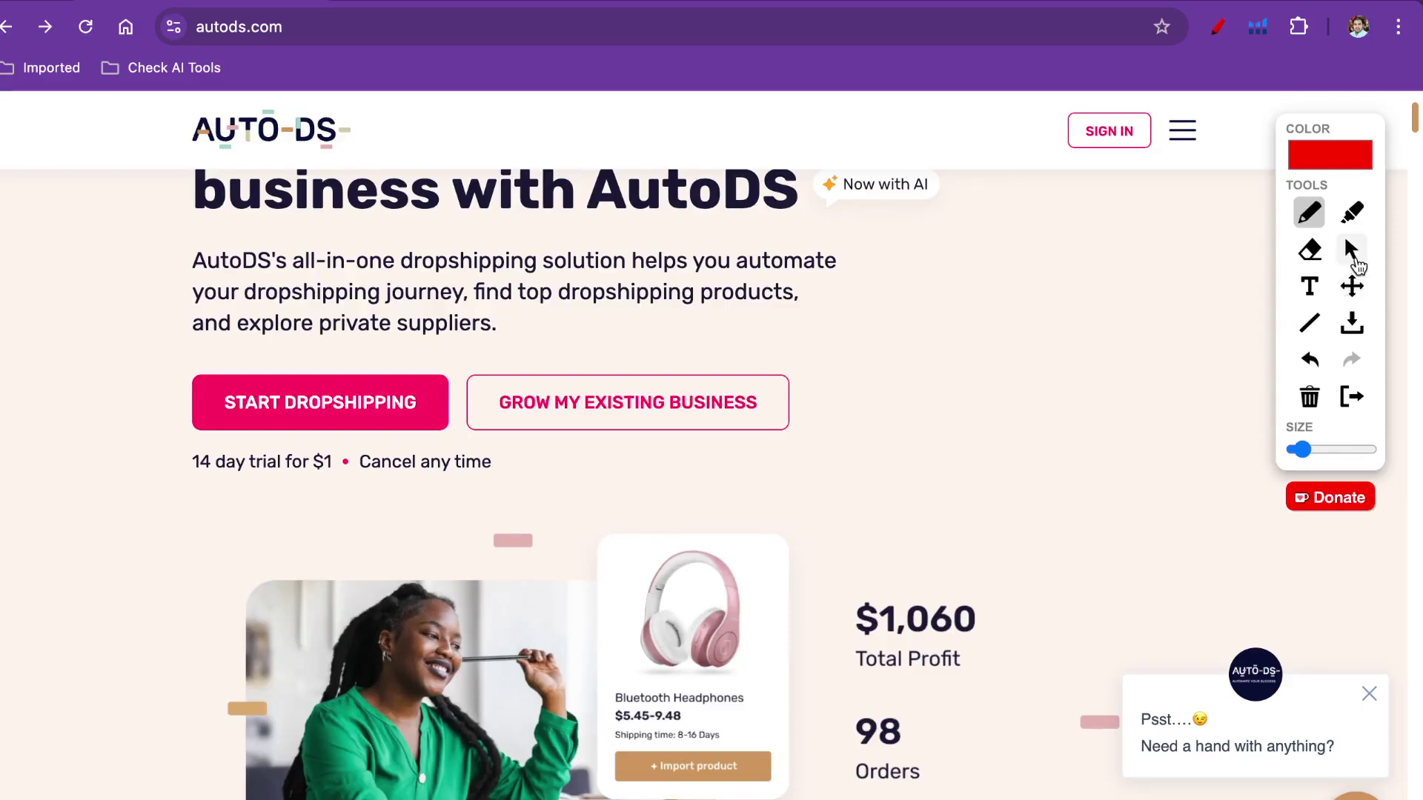
{"action": "left_click", "coordinate": [1351, 249]}
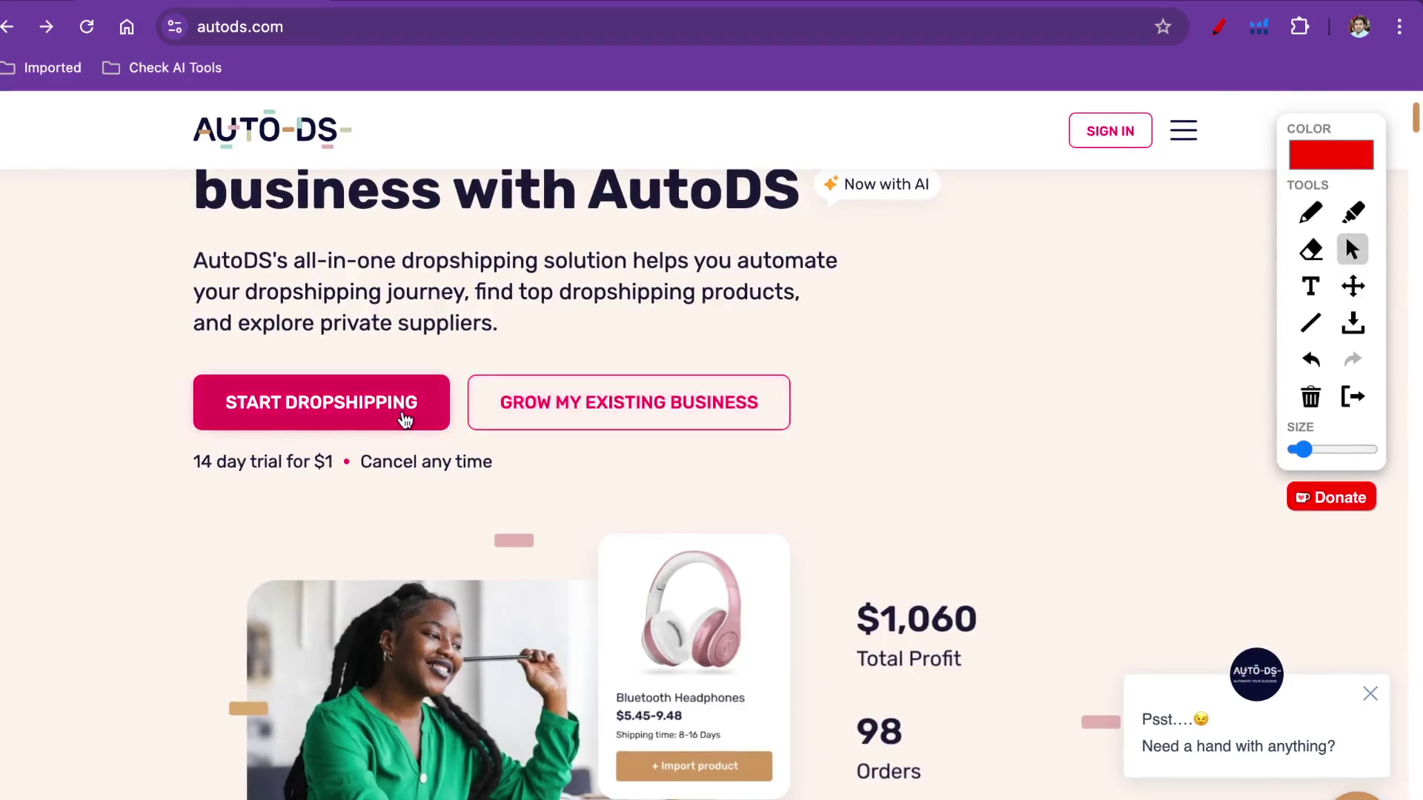
Enter the AutoDS platform through the option for growing an existing business, and log out of the account
{"action": "left_click", "coordinate": [534, 404]}
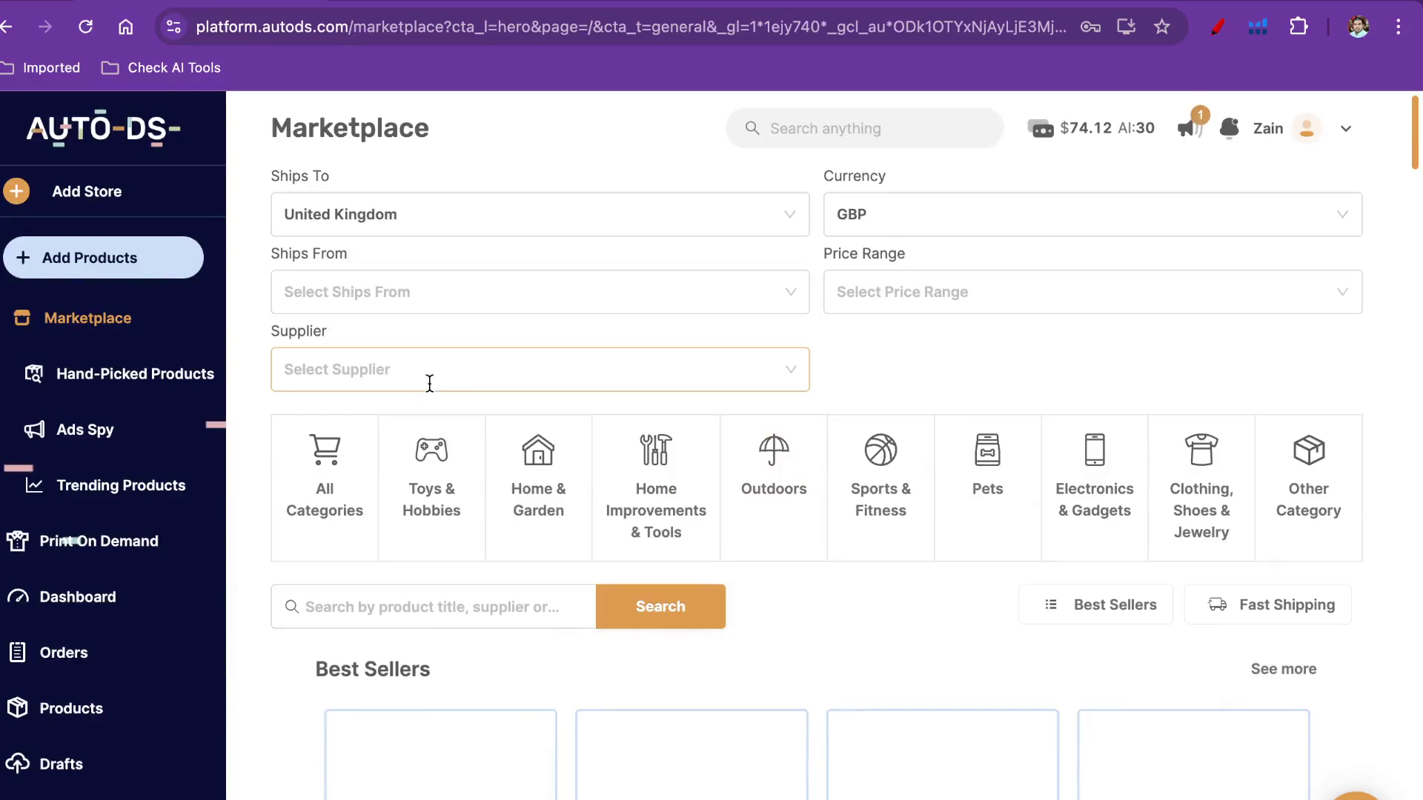
{"action": "left_click", "coordinate": [1345, 130]}
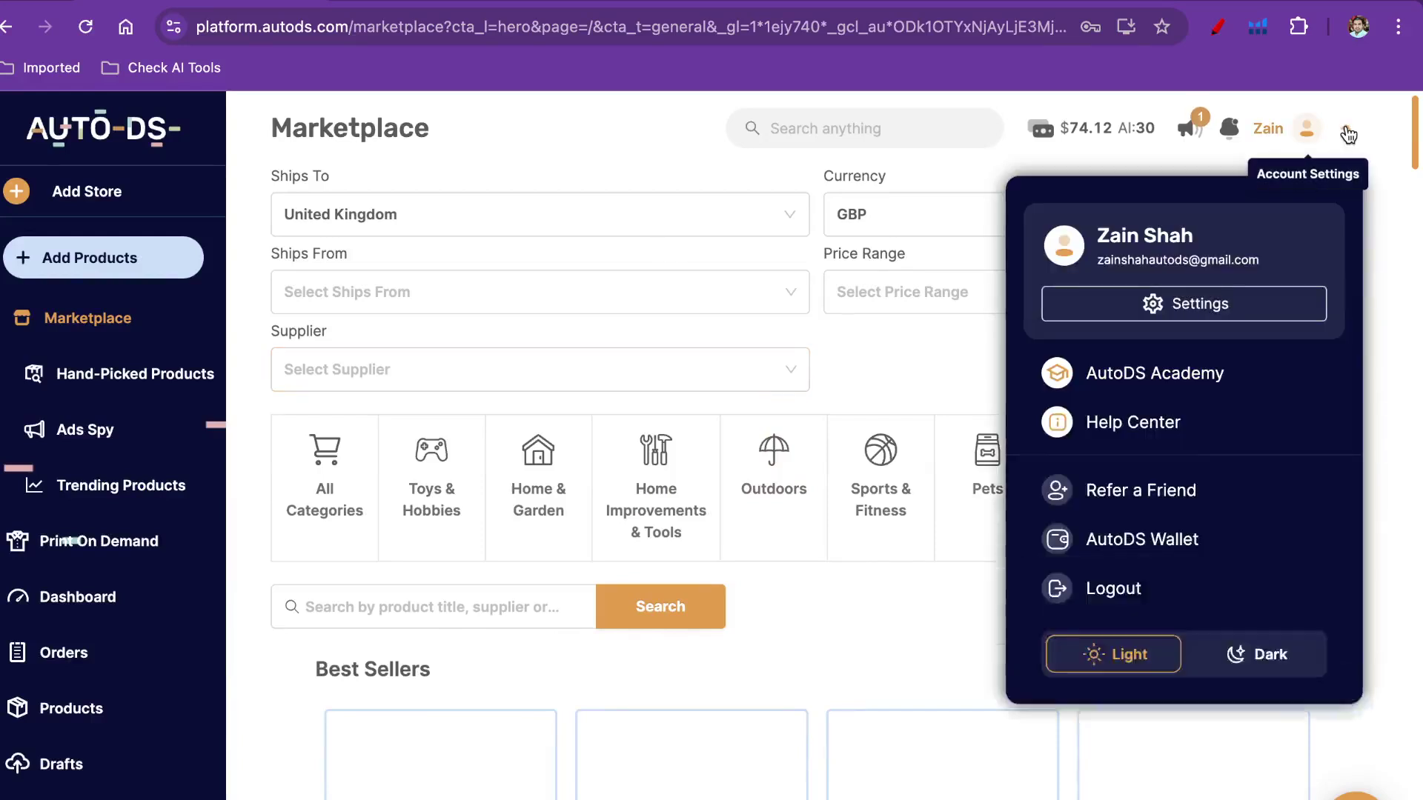
{"action": "left_click", "coordinate": [1105, 586]}
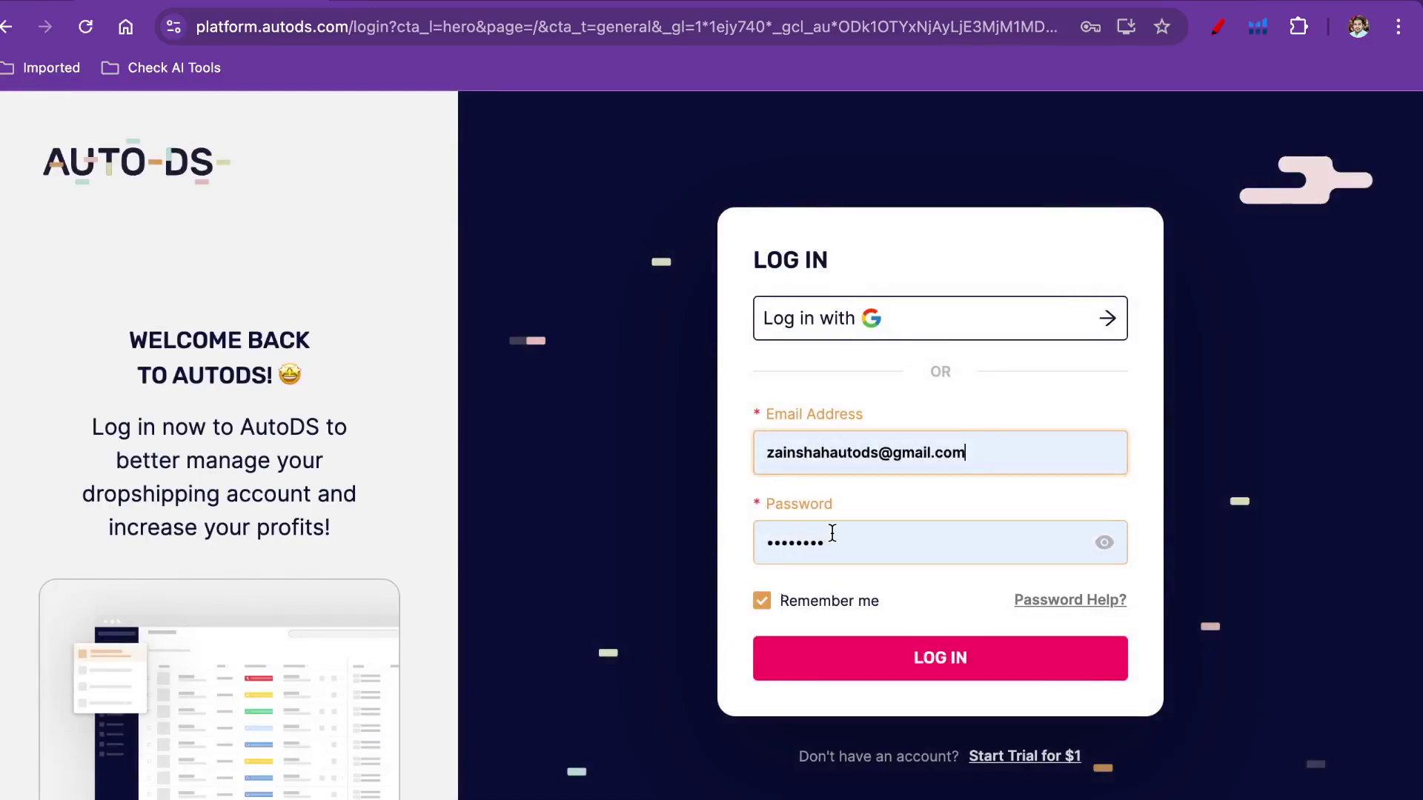
Open the $1 trial registration form and examine its email, full name and password fields
{"action": "left_click", "coordinate": [1006, 763]}
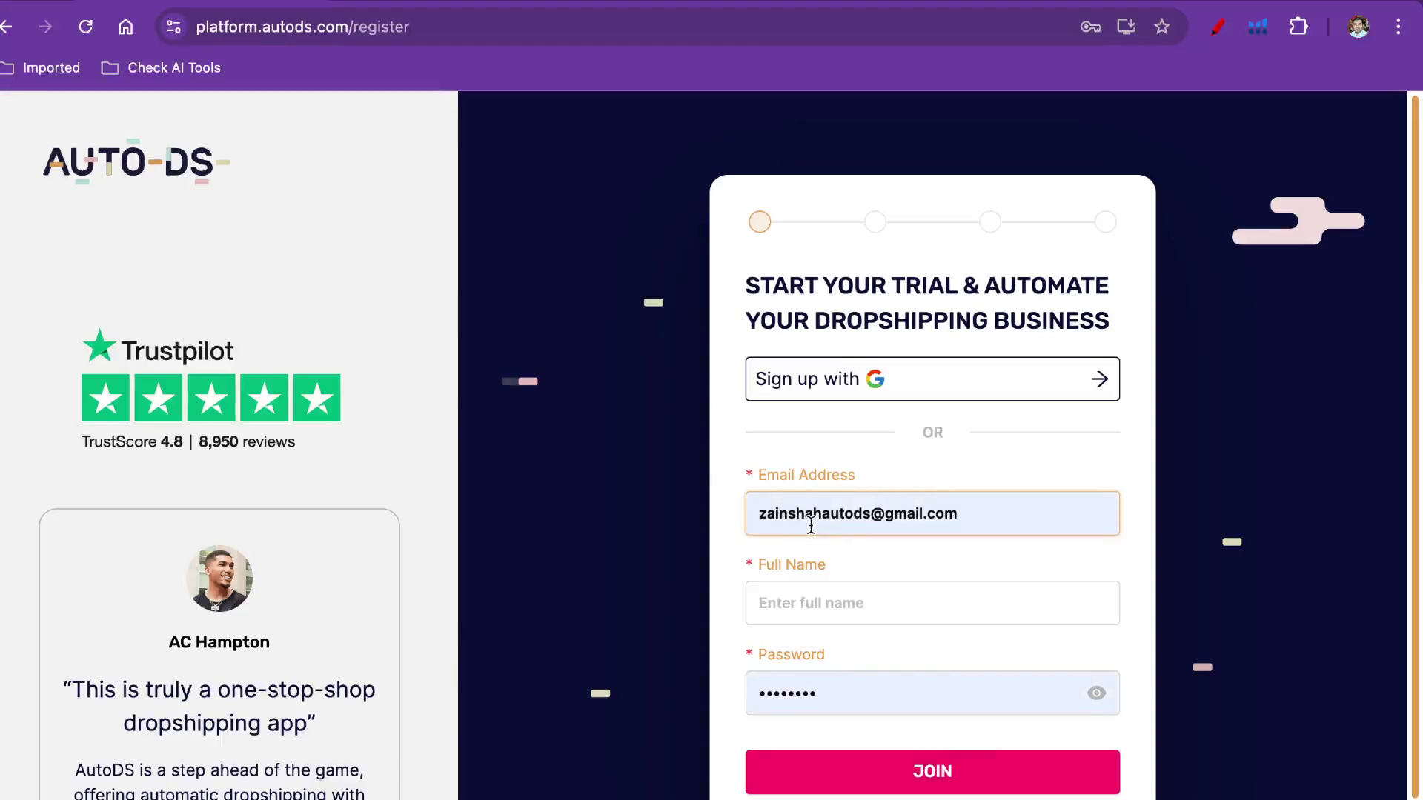
{"action": "left_click", "coordinate": [818, 601]}
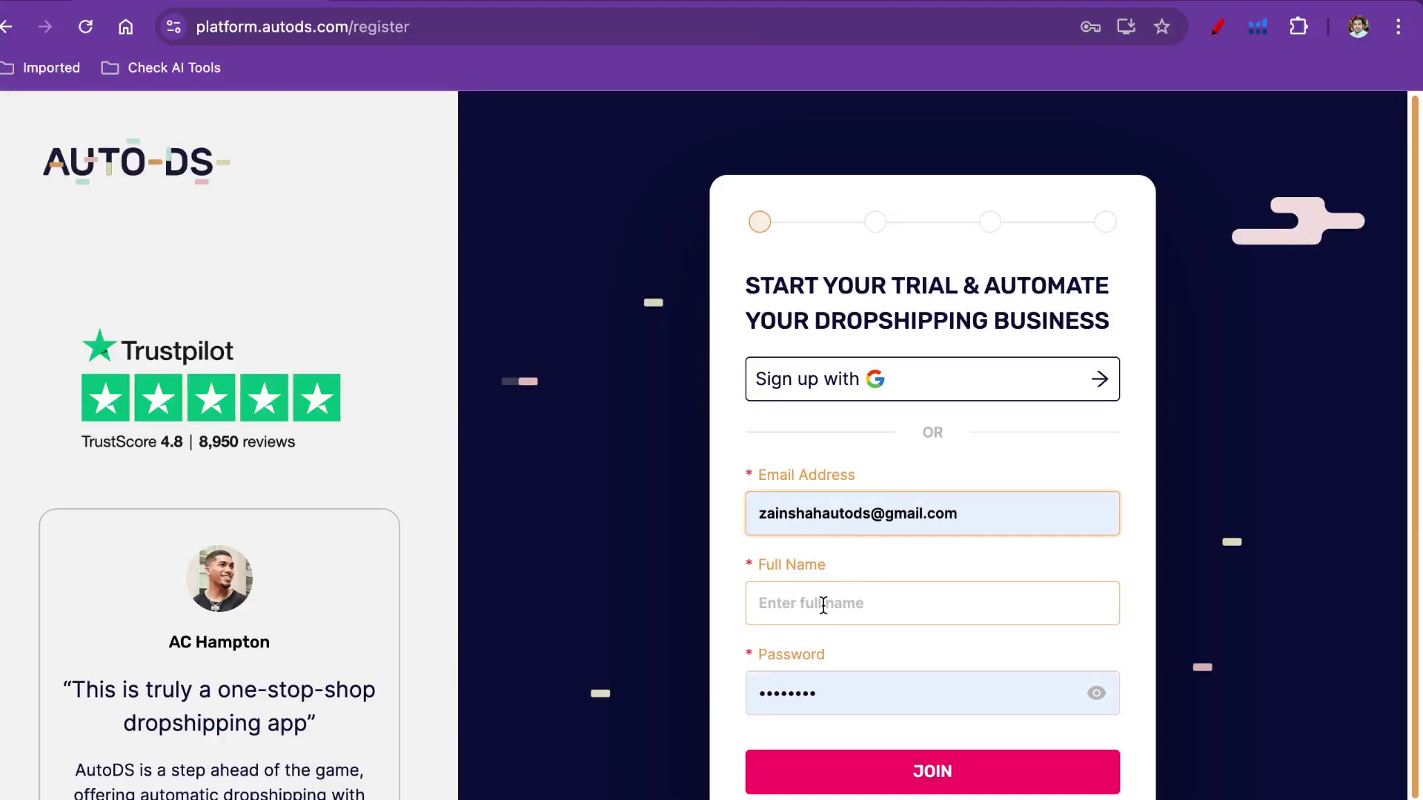
{"action": "left_click", "coordinate": [832, 696]}
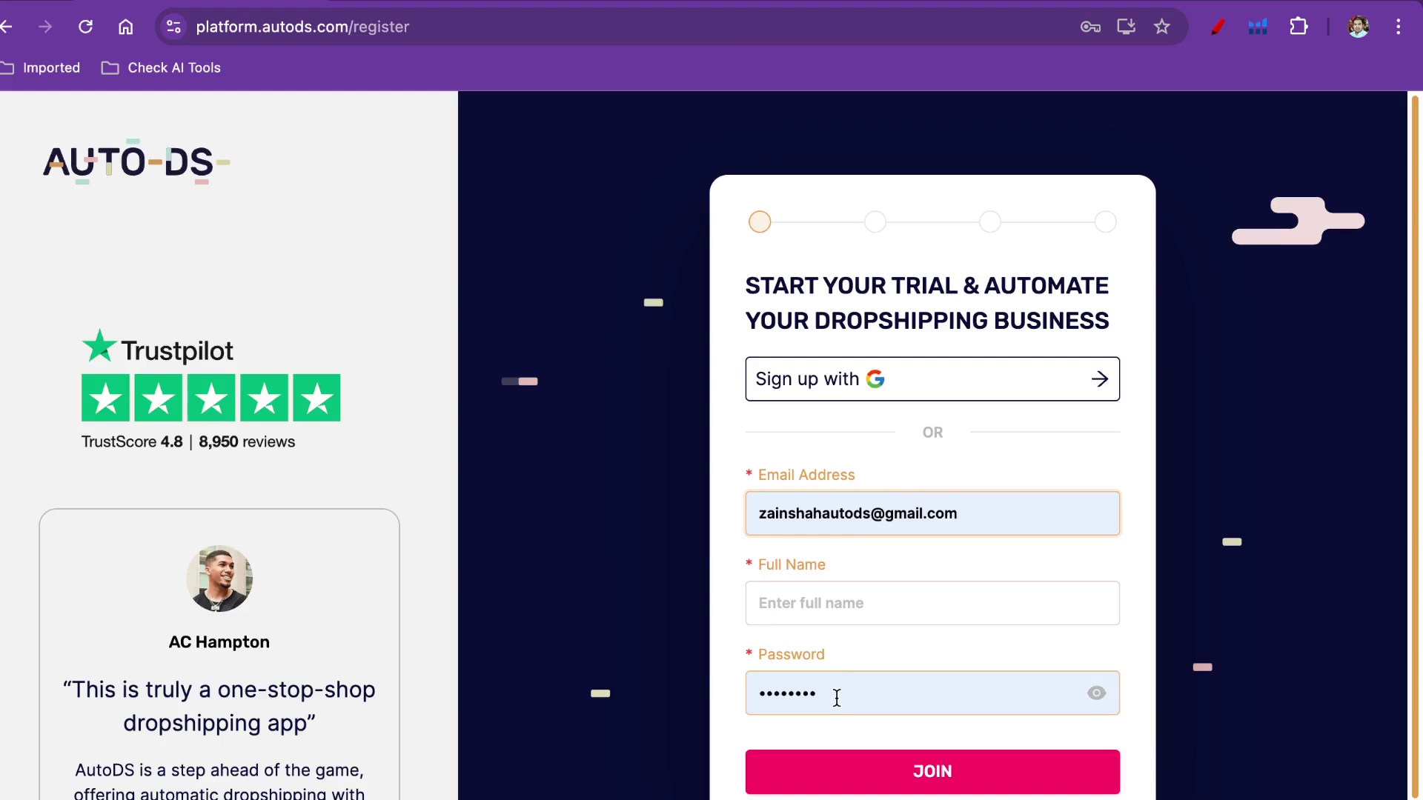
{"action": "scroll", "coordinate": [879, 650], "scroll_direction": "down", "scroll_amount": 2}
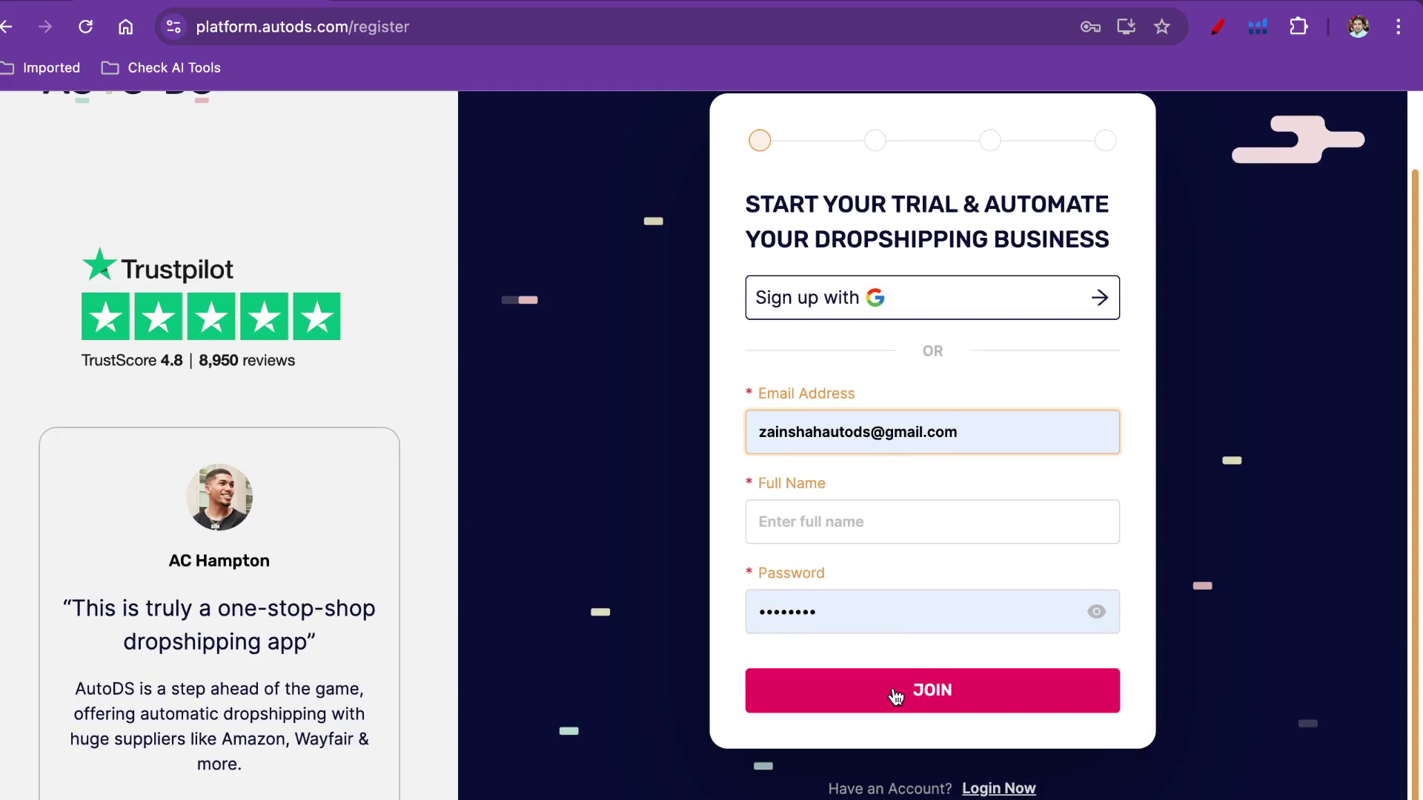
Return to the login page and log in with the saved credentials
{"action": "left_click", "coordinate": [999, 789]}
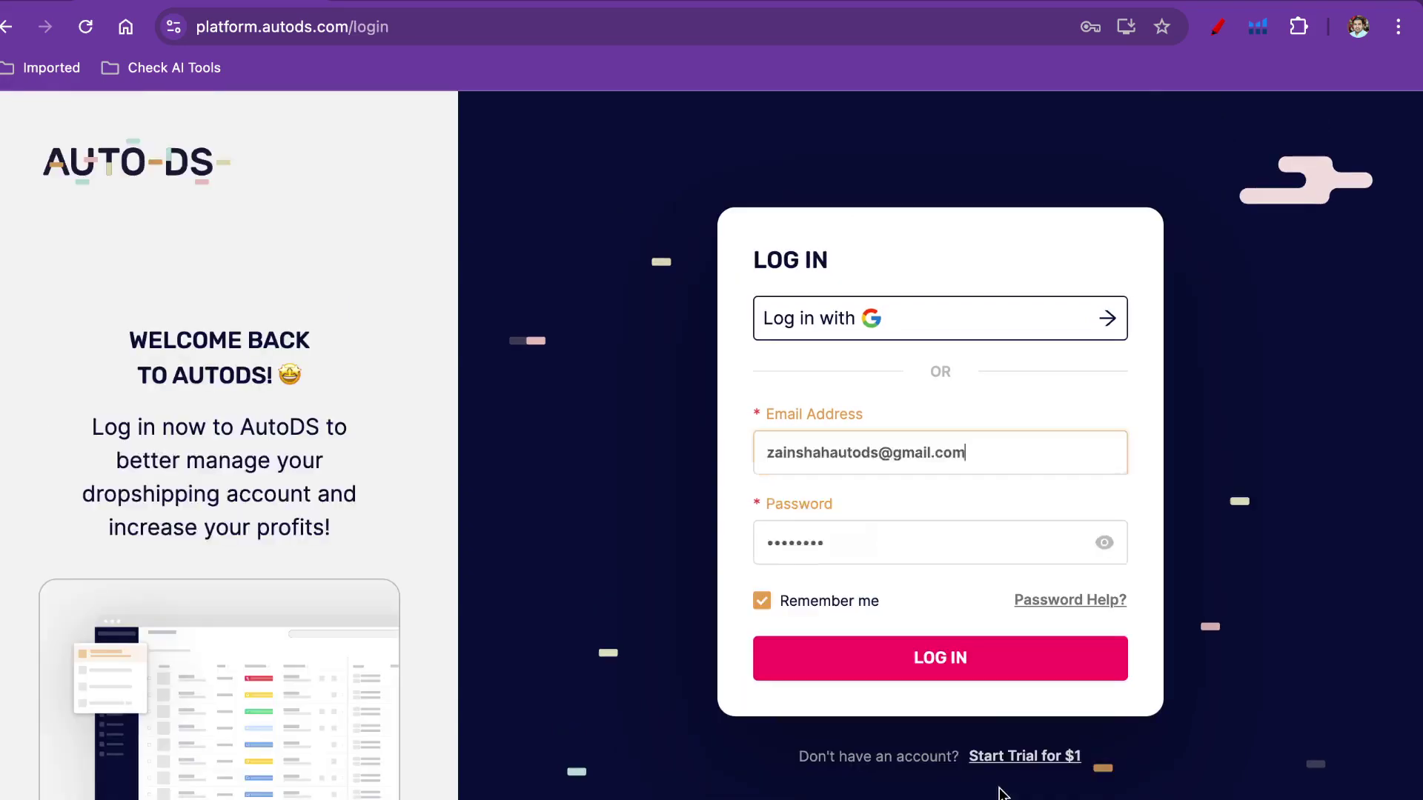
{"action": "left_click", "coordinate": [967, 662]}
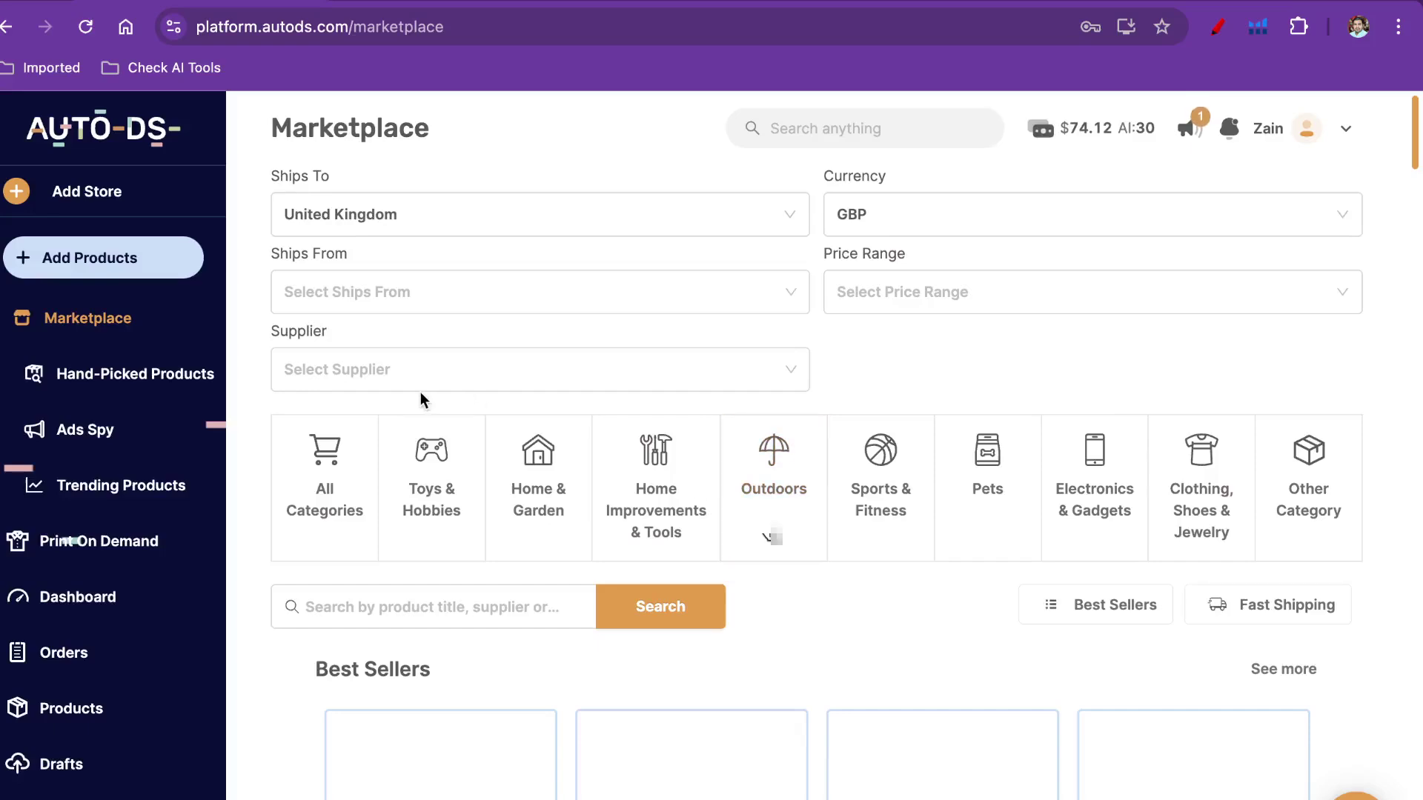
Start adding a new store and continue with eBay Store as the store type
{"action": "scroll", "coordinate": [264, 398], "scroll_direction": "down", "scroll_amount": 1}
{"action": "scroll", "coordinate": [263, 399], "scroll_direction": "down", "scroll_amount": 3}
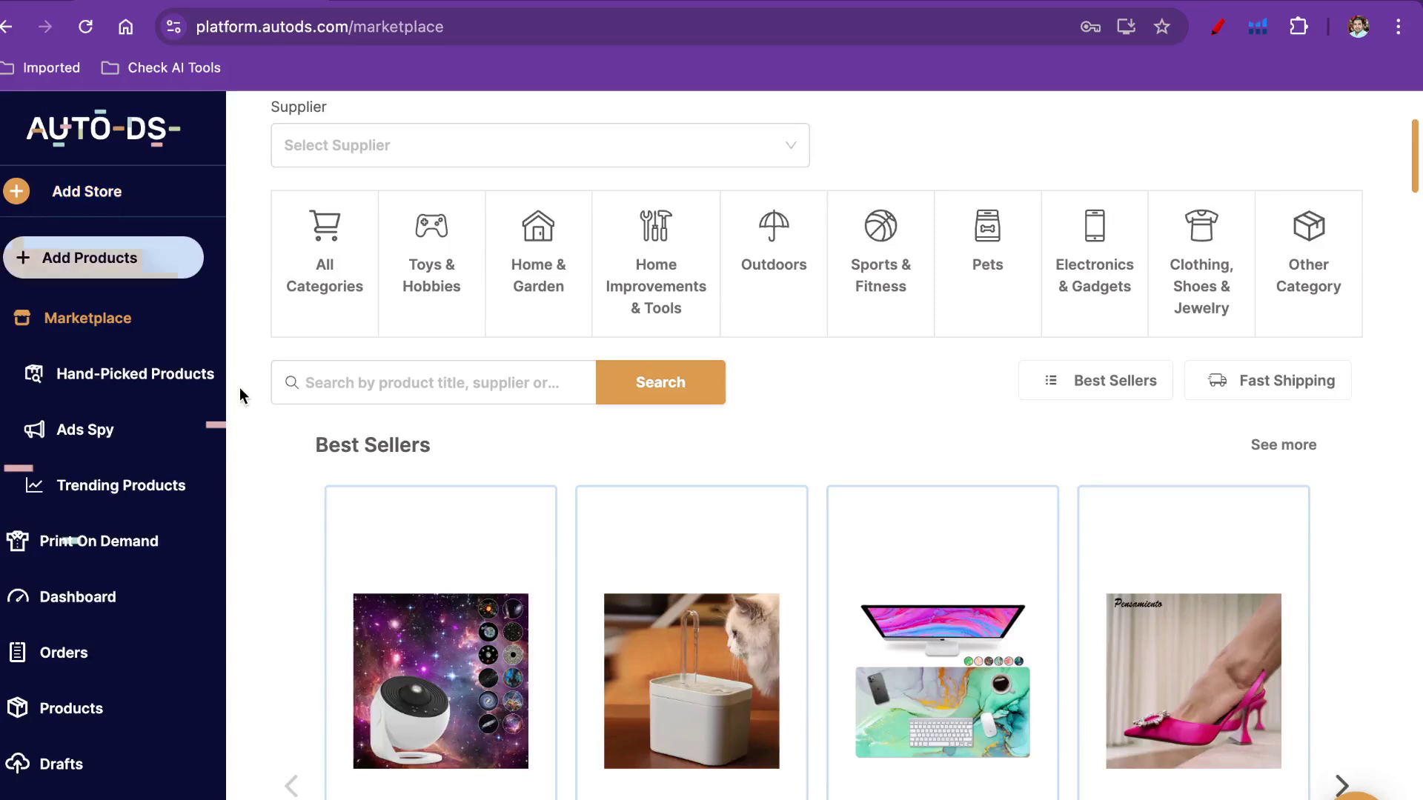
{"action": "scroll", "coordinate": [238, 388], "scroll_direction": "up", "scroll_amount": 3}
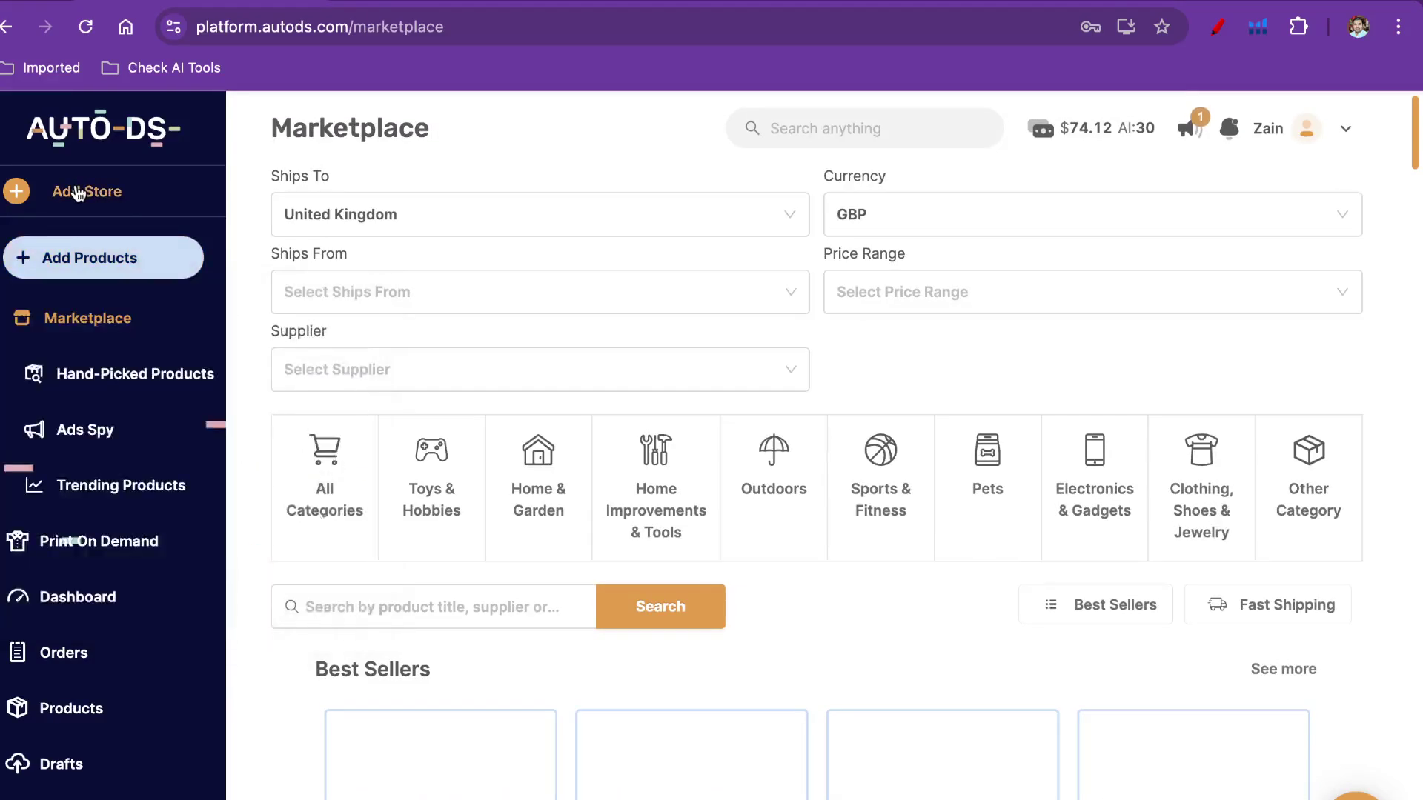
{"action": "left_click", "coordinate": [78, 191]}
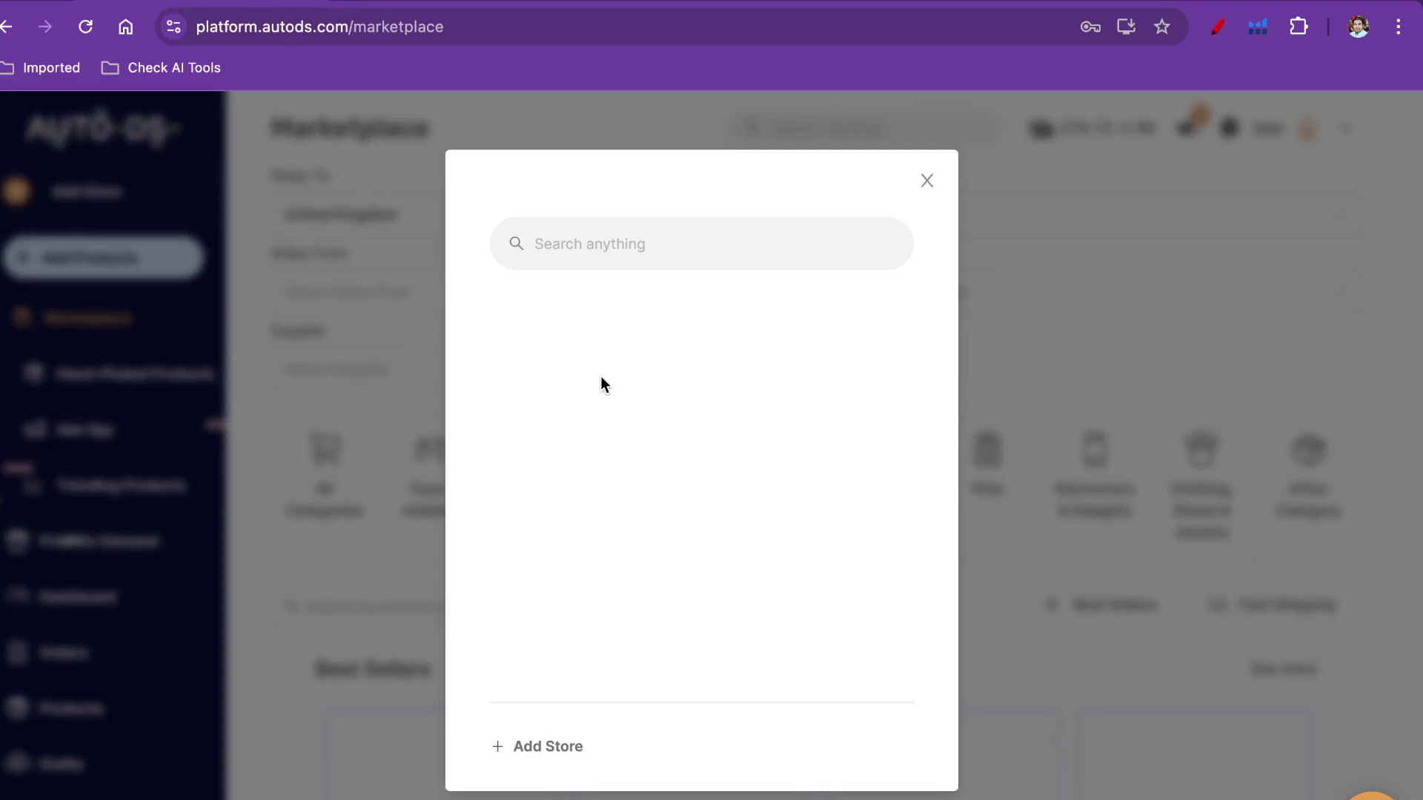
{"action": "left_click", "coordinate": [540, 745]}
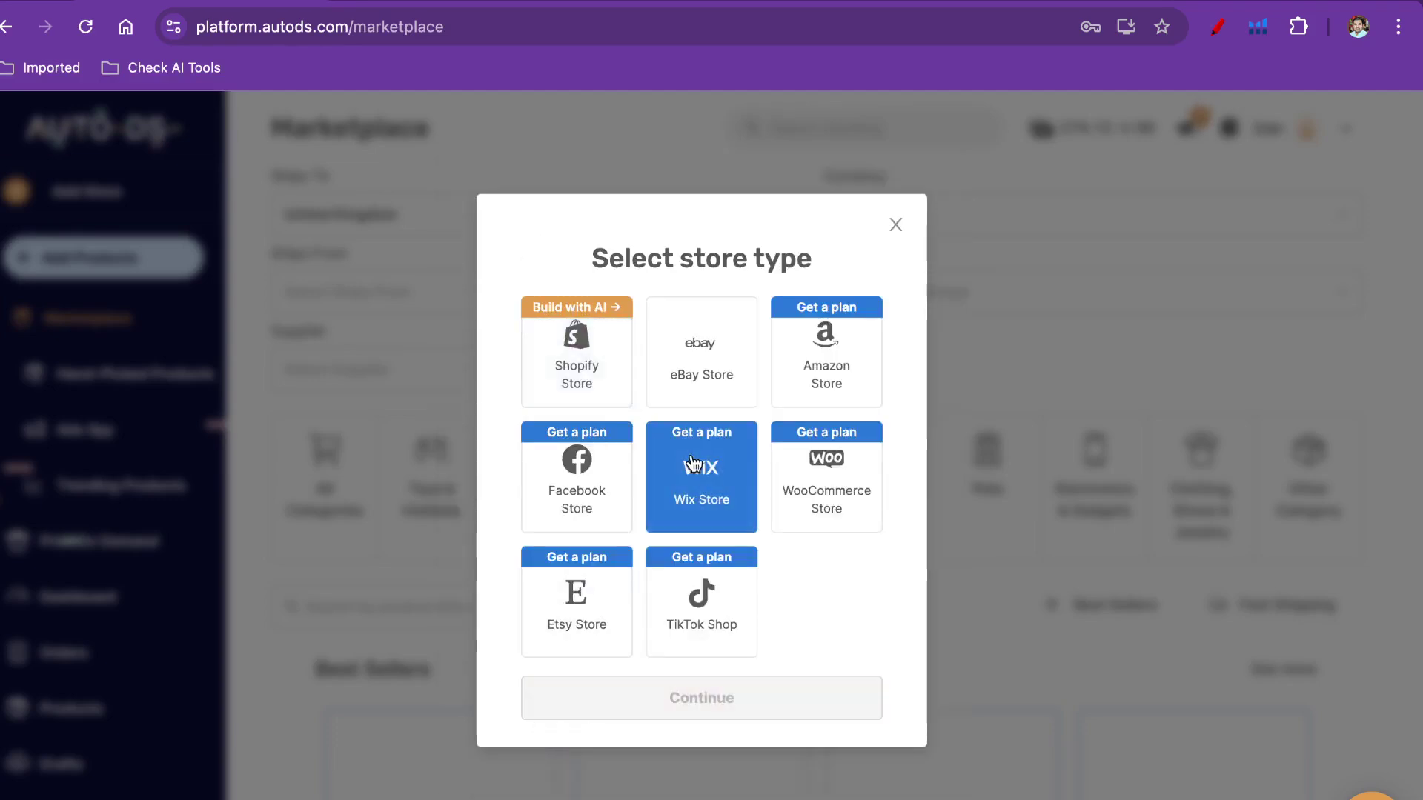
{"action": "left_click", "coordinate": [701, 371]}
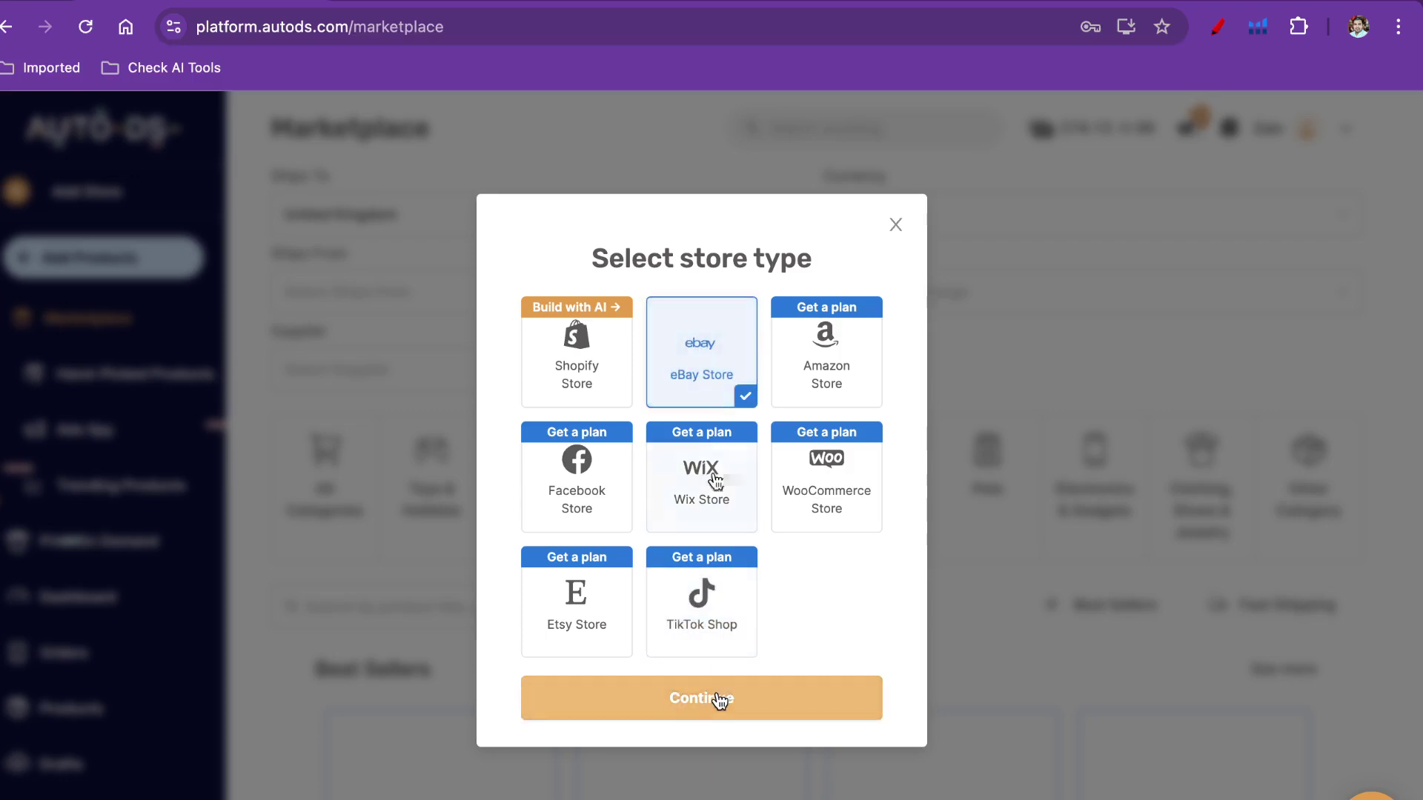
{"action": "left_click", "coordinate": [719, 699]}
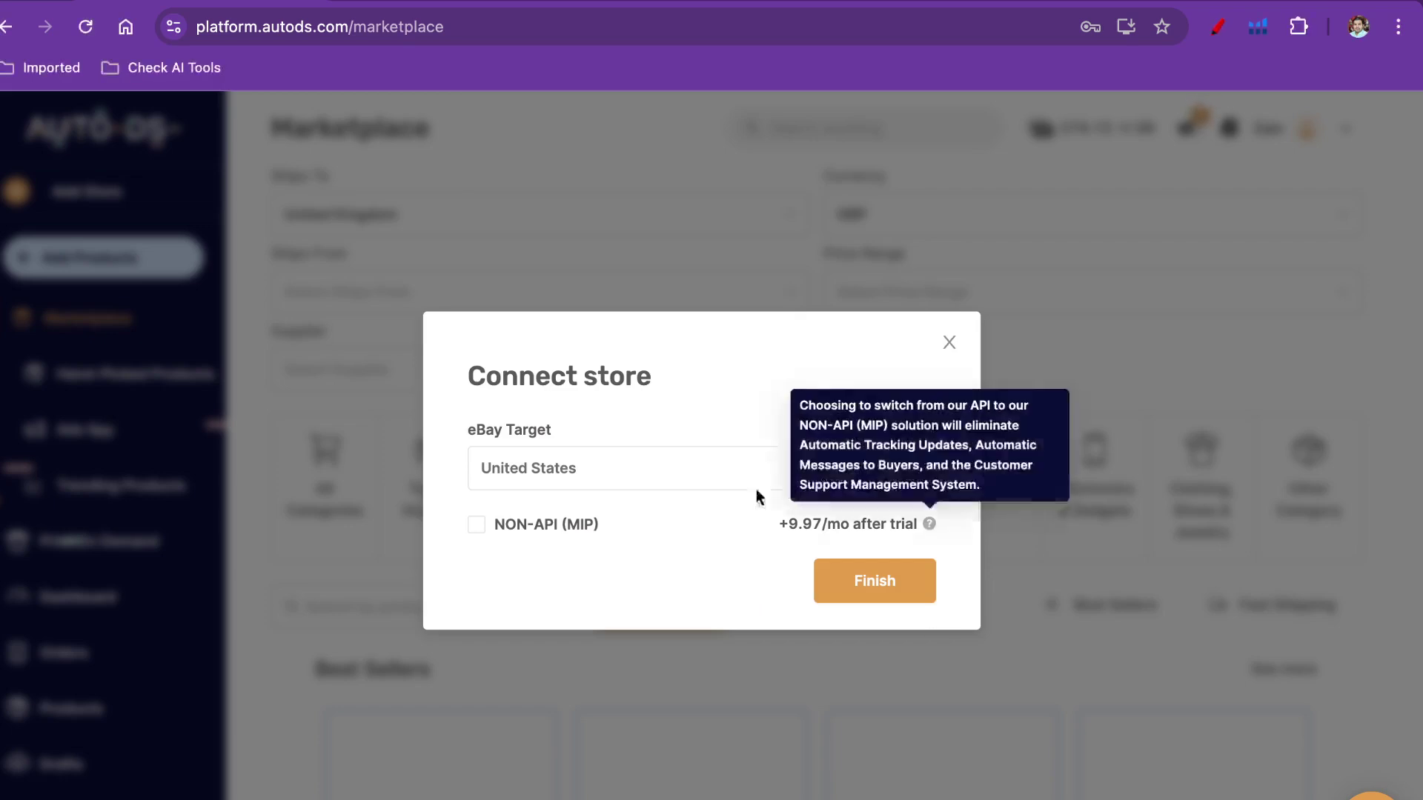
Set the eBay target to United Kingdom, leave NON-API (MIP) unchecked, and finish the store connection form
{"action": "left_click", "coordinate": [609, 478]}
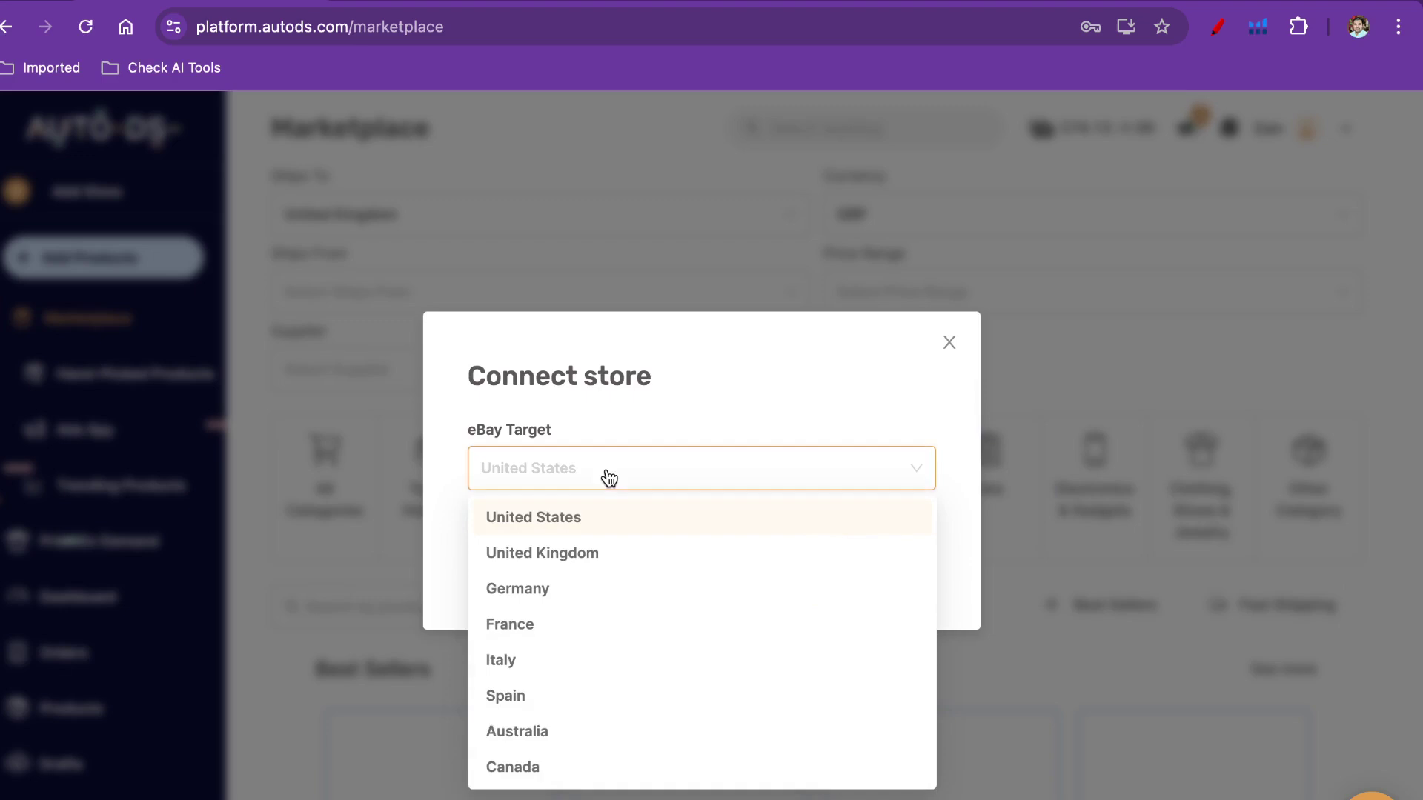
{"action": "left_click", "coordinate": [567, 562]}
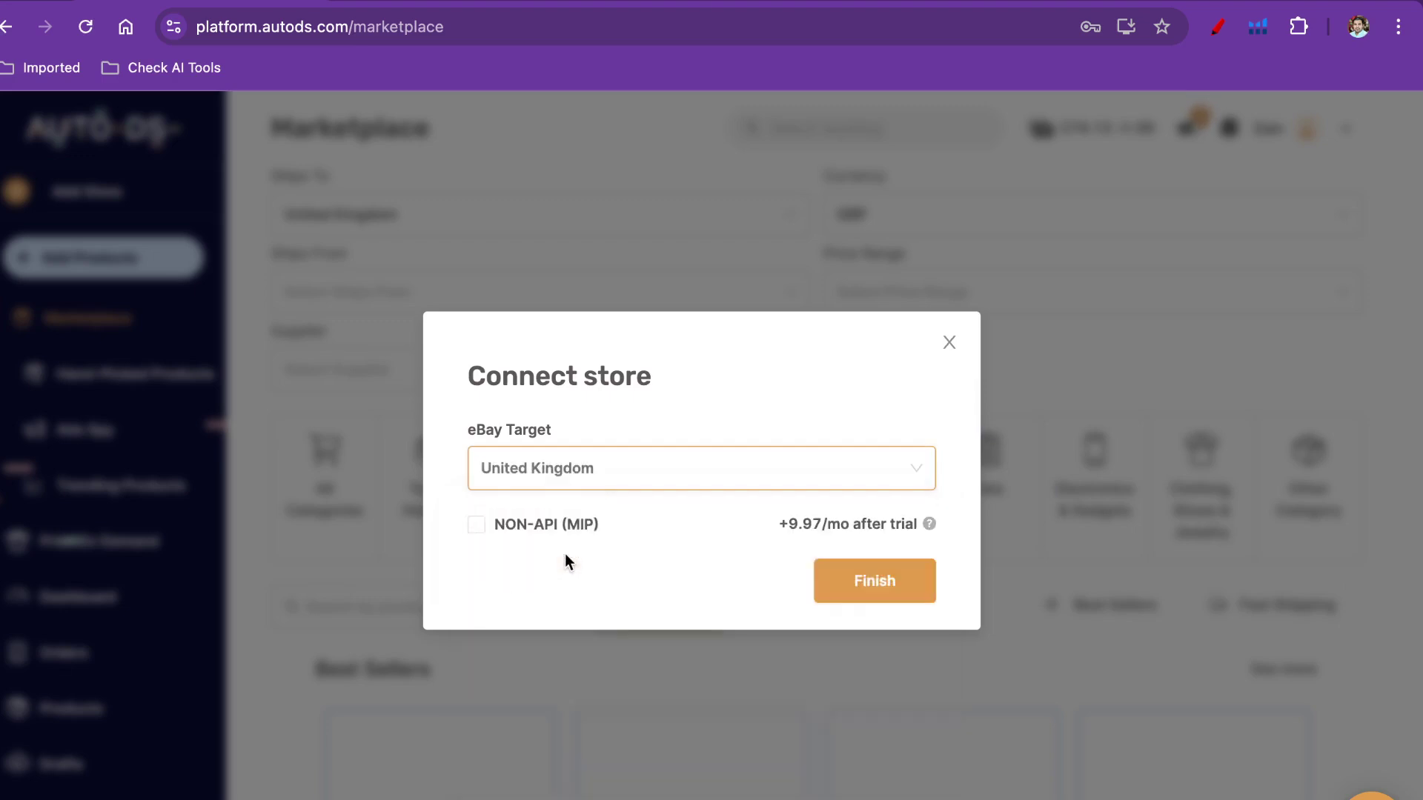
{"action": "left_click", "coordinate": [485, 526]}
{"action": "left_click", "coordinate": [481, 527]}
{"action": "left_click", "coordinate": [877, 585]}
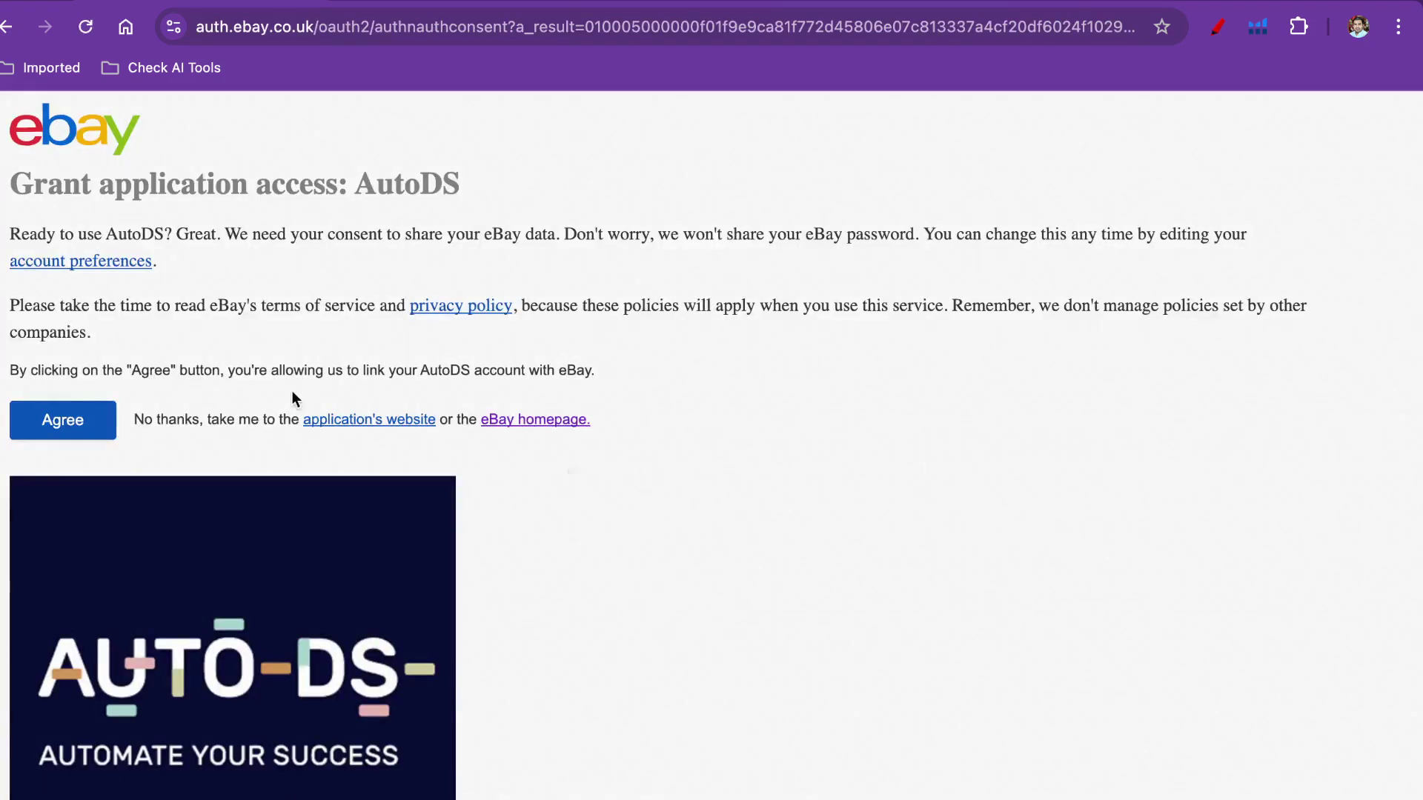
Review eBay's application access request and agree to link the AutoDS account with eBay
{"action": "scroll", "coordinate": [292, 390], "scroll_direction": "down", "scroll_amount": 3}
{"action": "scroll", "coordinate": [292, 388], "scroll_direction": "up", "scroll_amount": 3}
{"action": "left_click", "coordinate": [71, 420]}
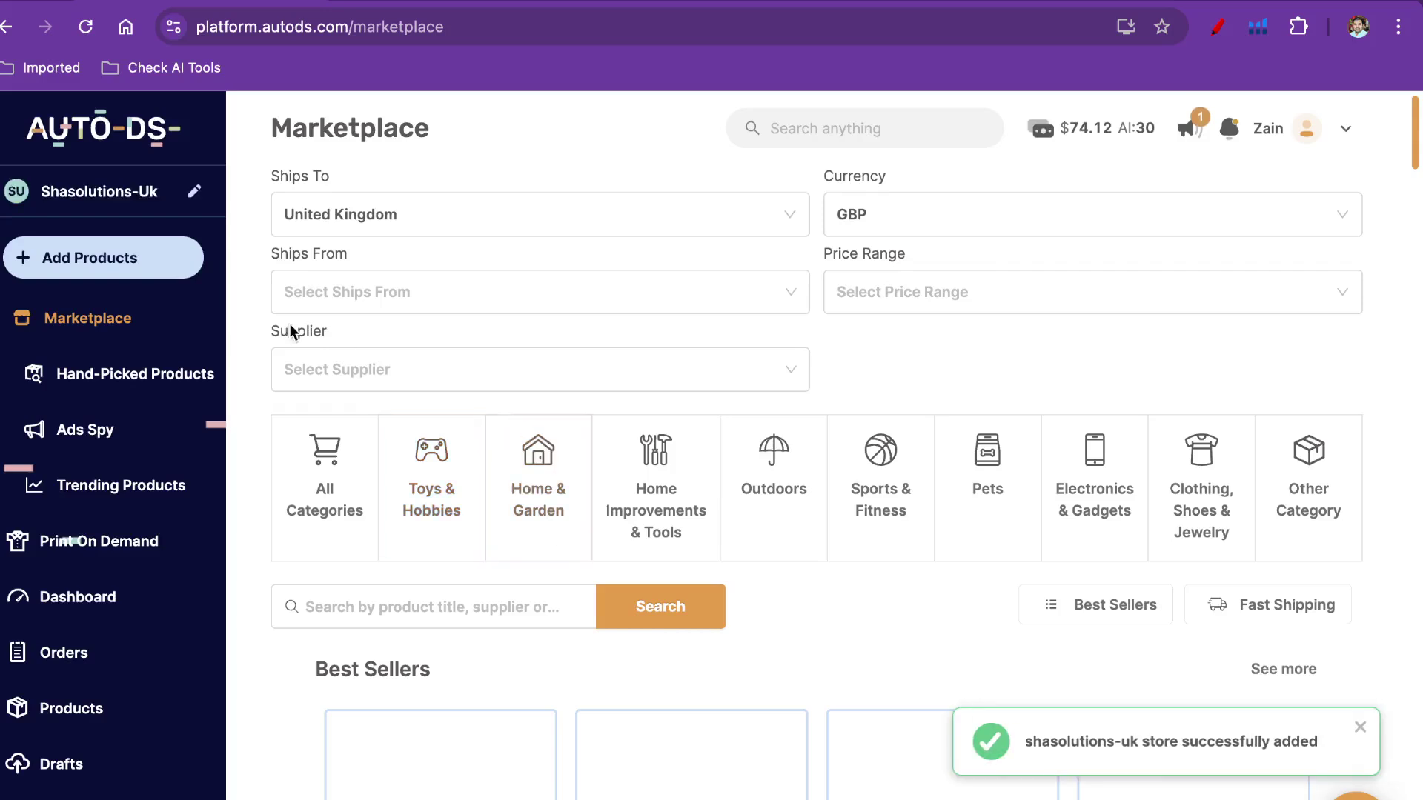
Open the supplier settings of the connected store and dismiss the integration notification
{"action": "scroll", "coordinate": [253, 341], "scroll_direction": "down", "scroll_amount": 2}
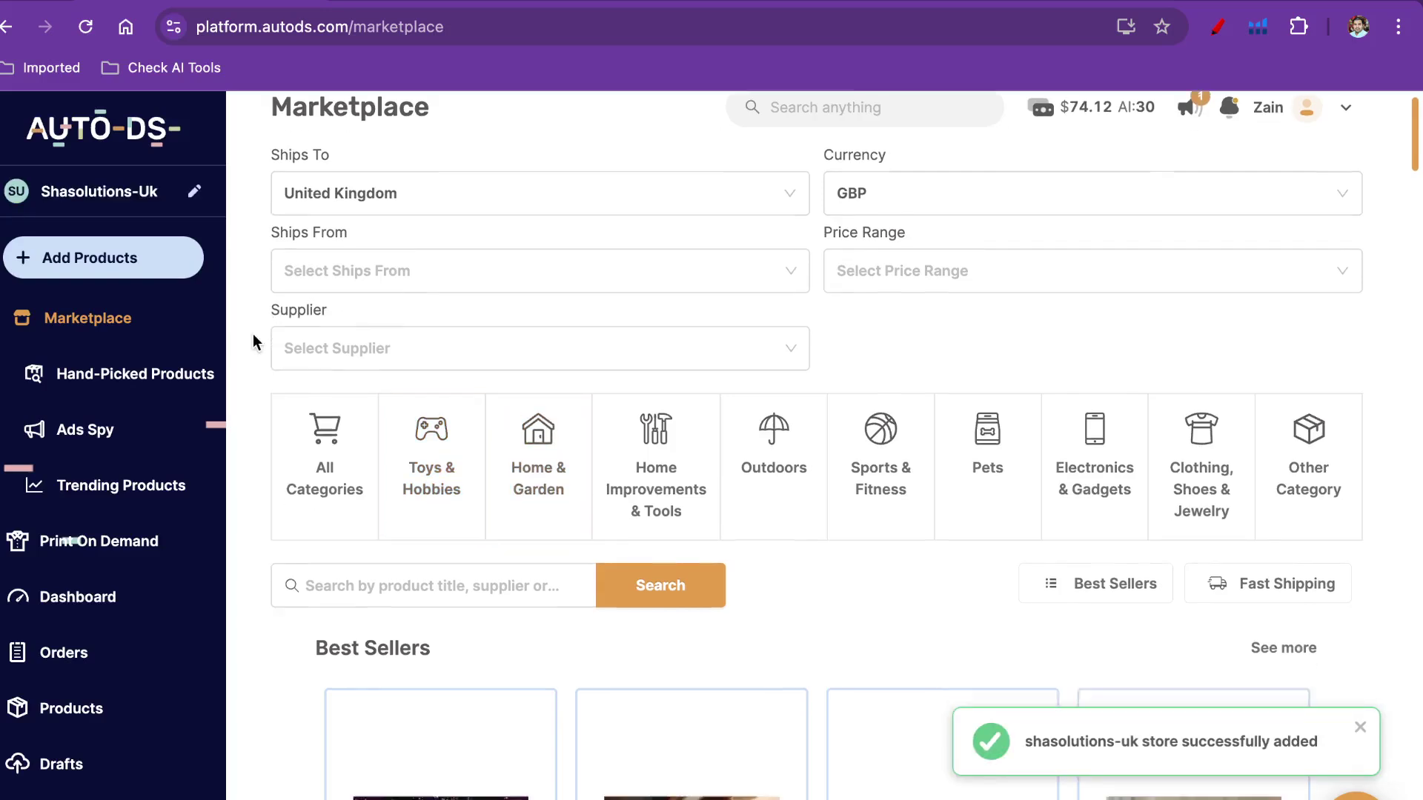
{"action": "scroll", "coordinate": [391, 415], "scroll_direction": "down", "scroll_amount": 2}
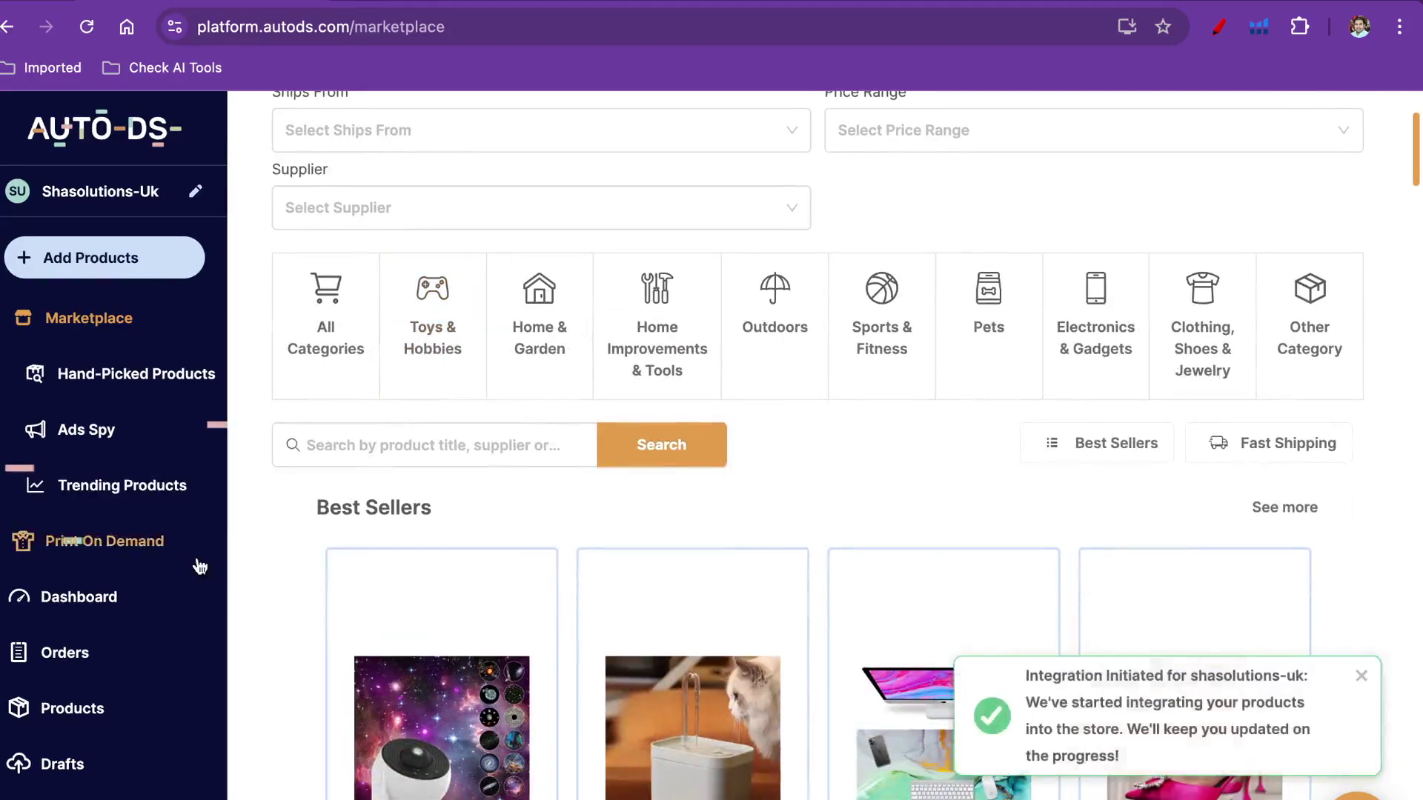
{"action": "scroll", "coordinate": [199, 566], "scroll_direction": "down", "scroll_amount": 2}
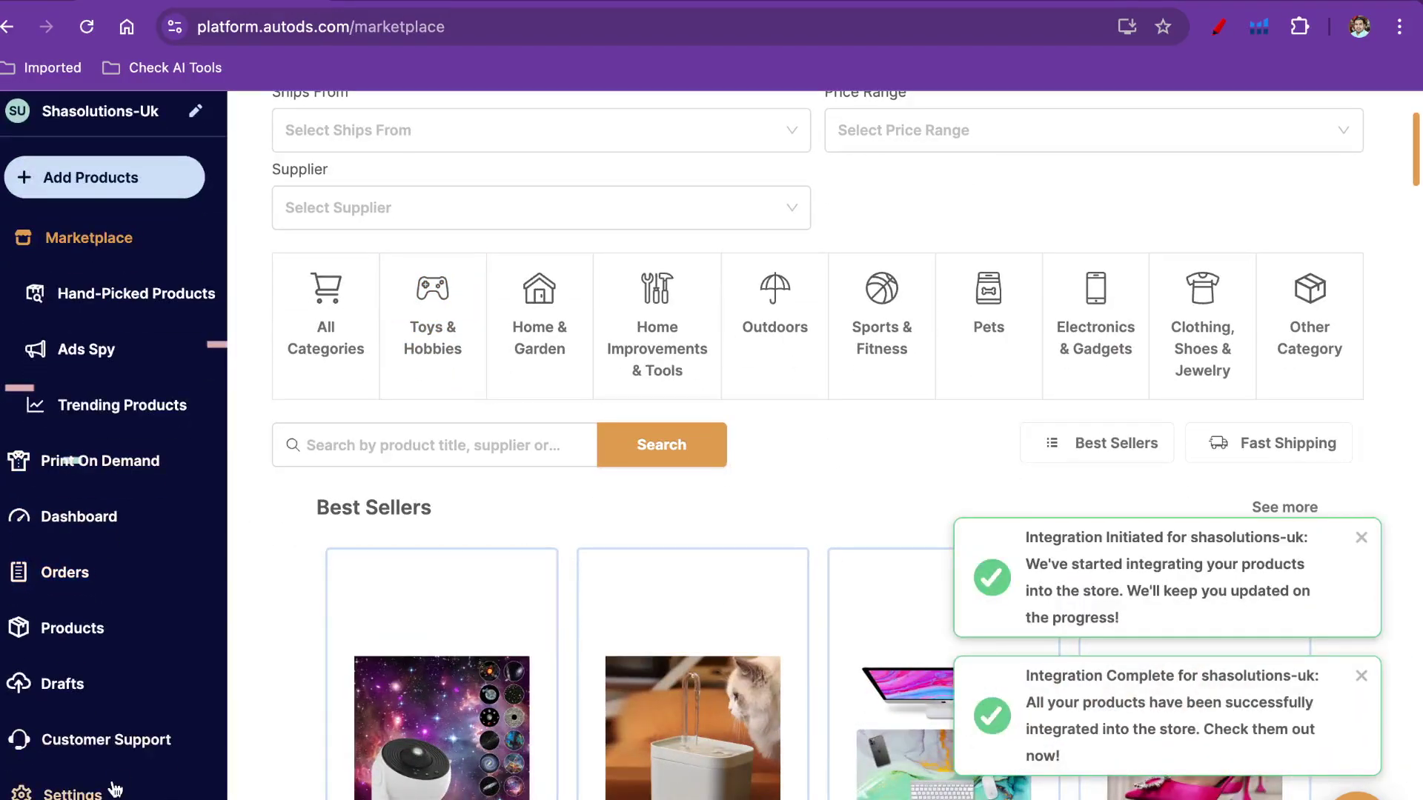
{"action": "left_click", "coordinate": [74, 793]}
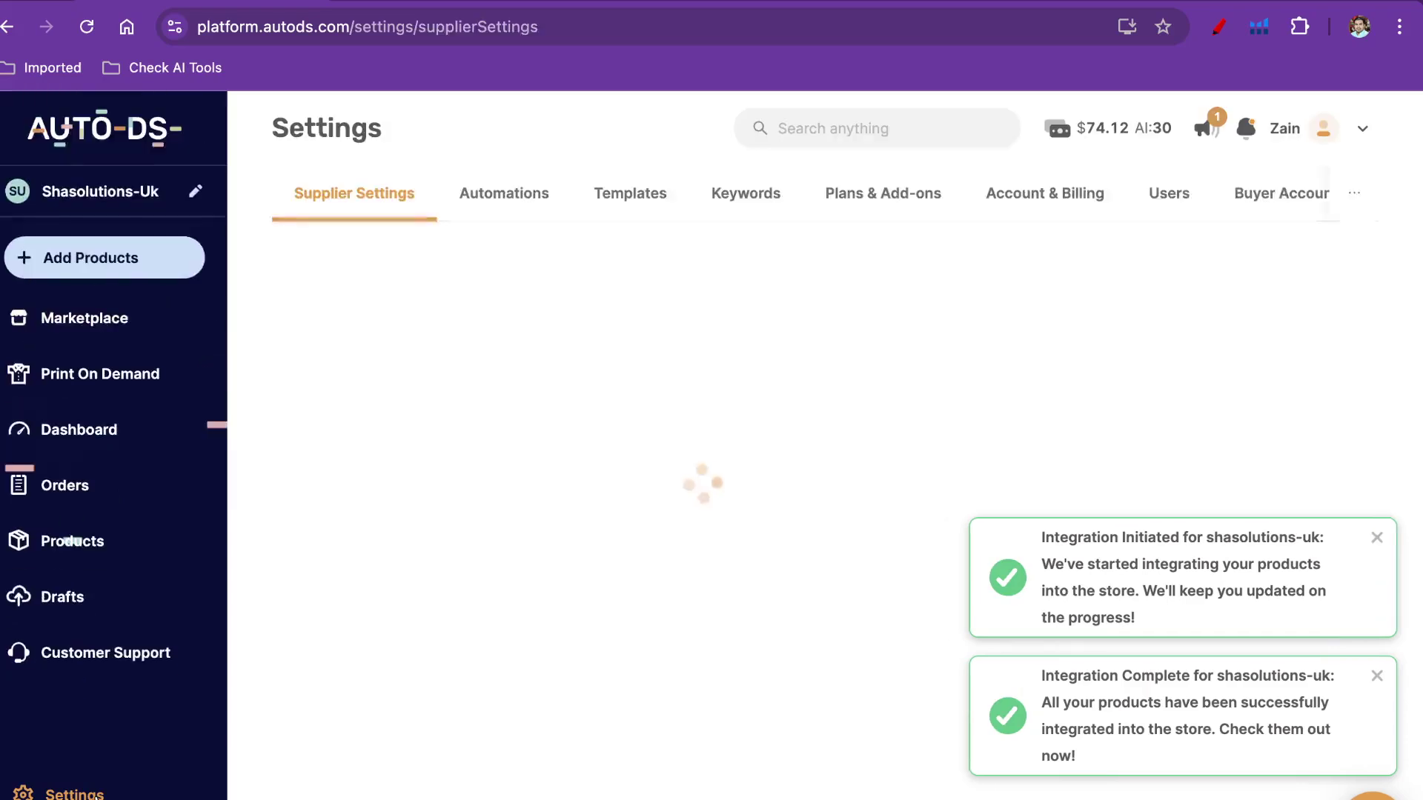
{"action": "left_click", "coordinate": [1375, 539]}
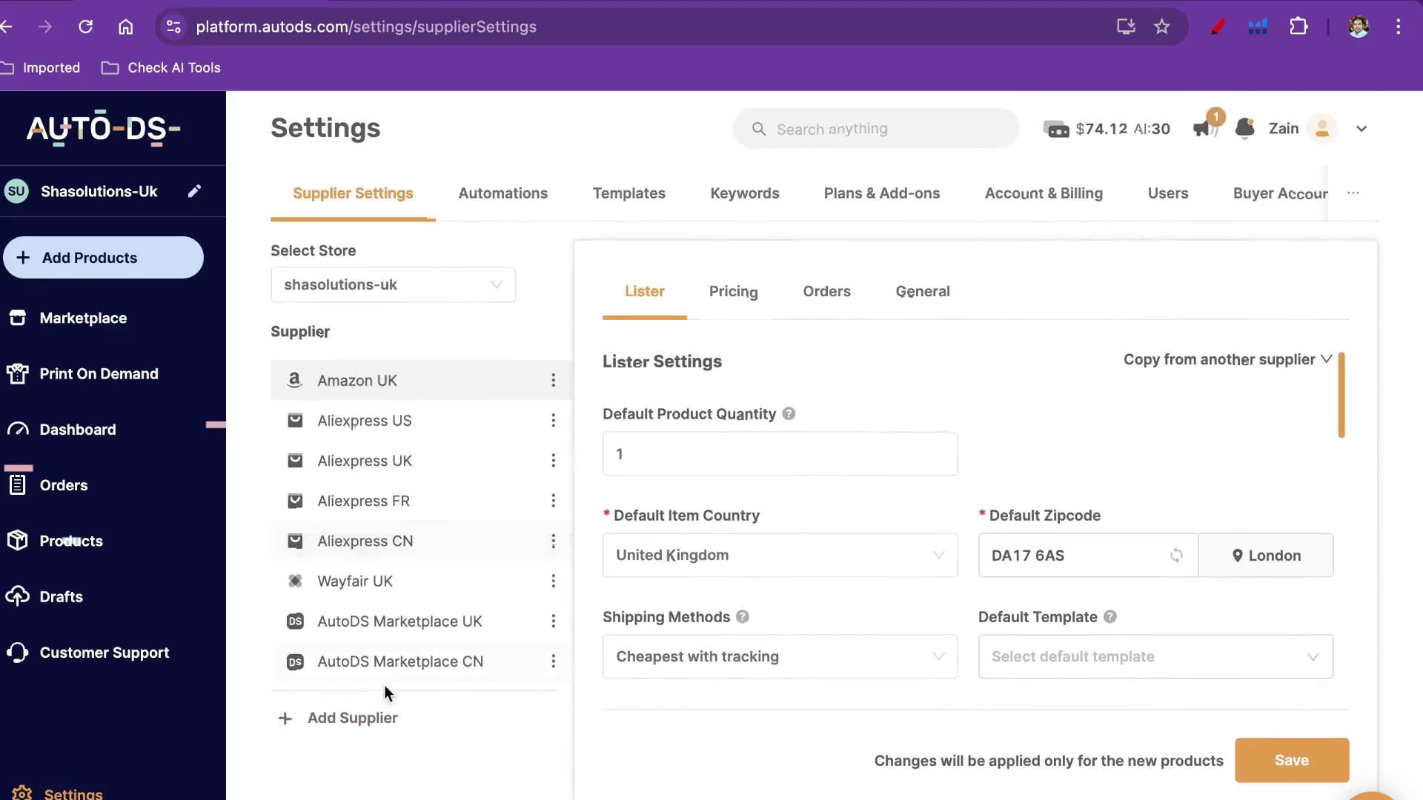
Look through the suppliers and warehouses offered for a new supplier, and close the dialog without adding one
{"action": "left_click", "coordinate": [370, 719]}
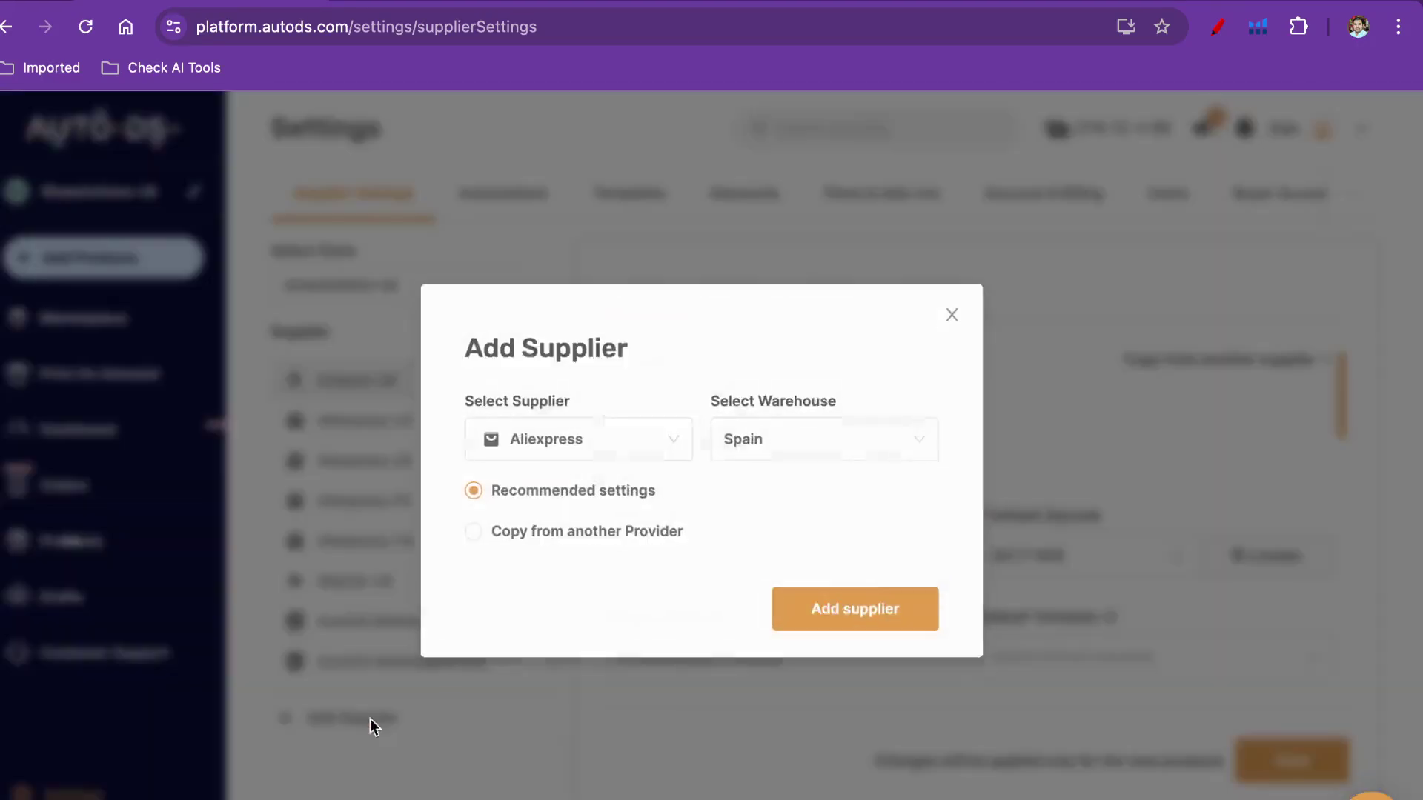
{"action": "left_click", "coordinate": [643, 444]}
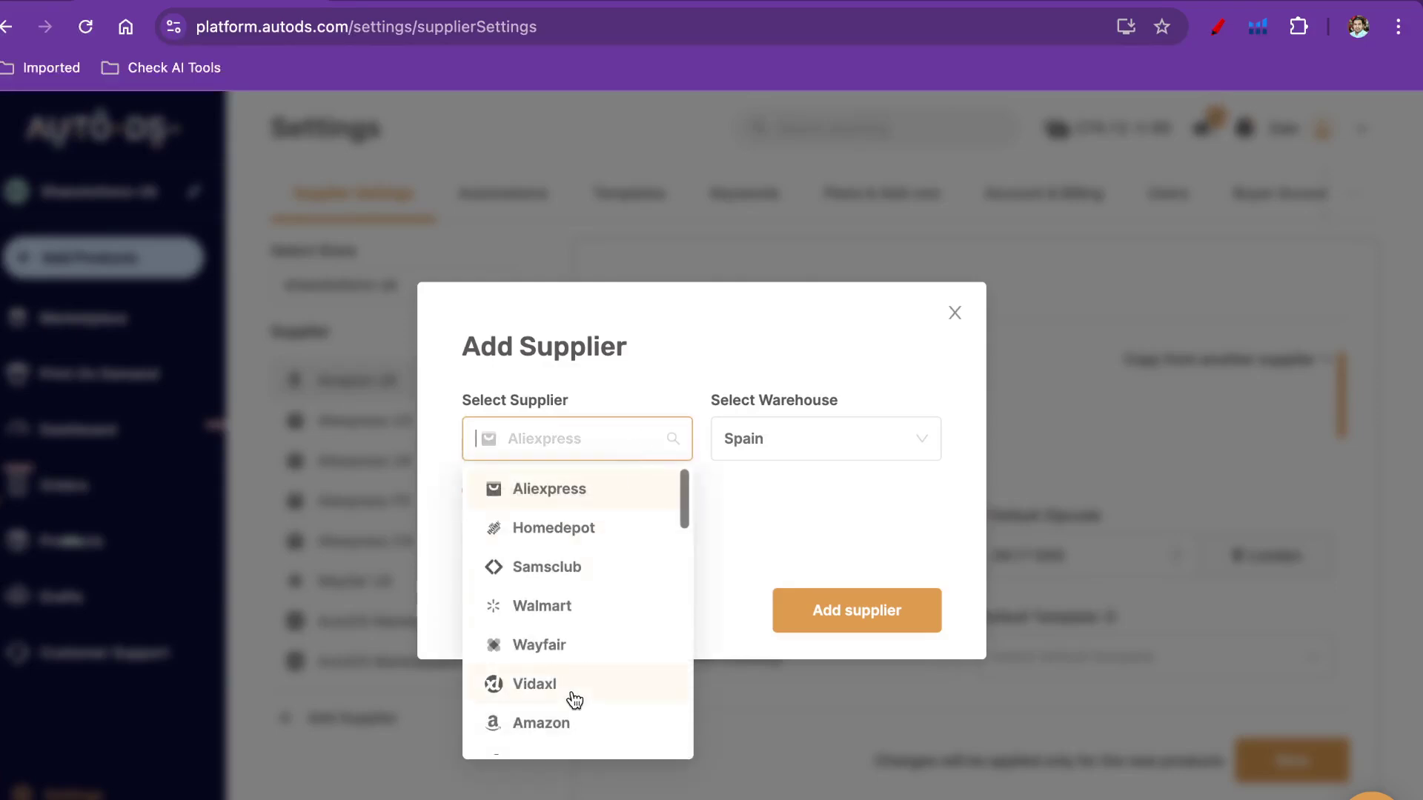
{"action": "left_click", "coordinate": [782, 449]}
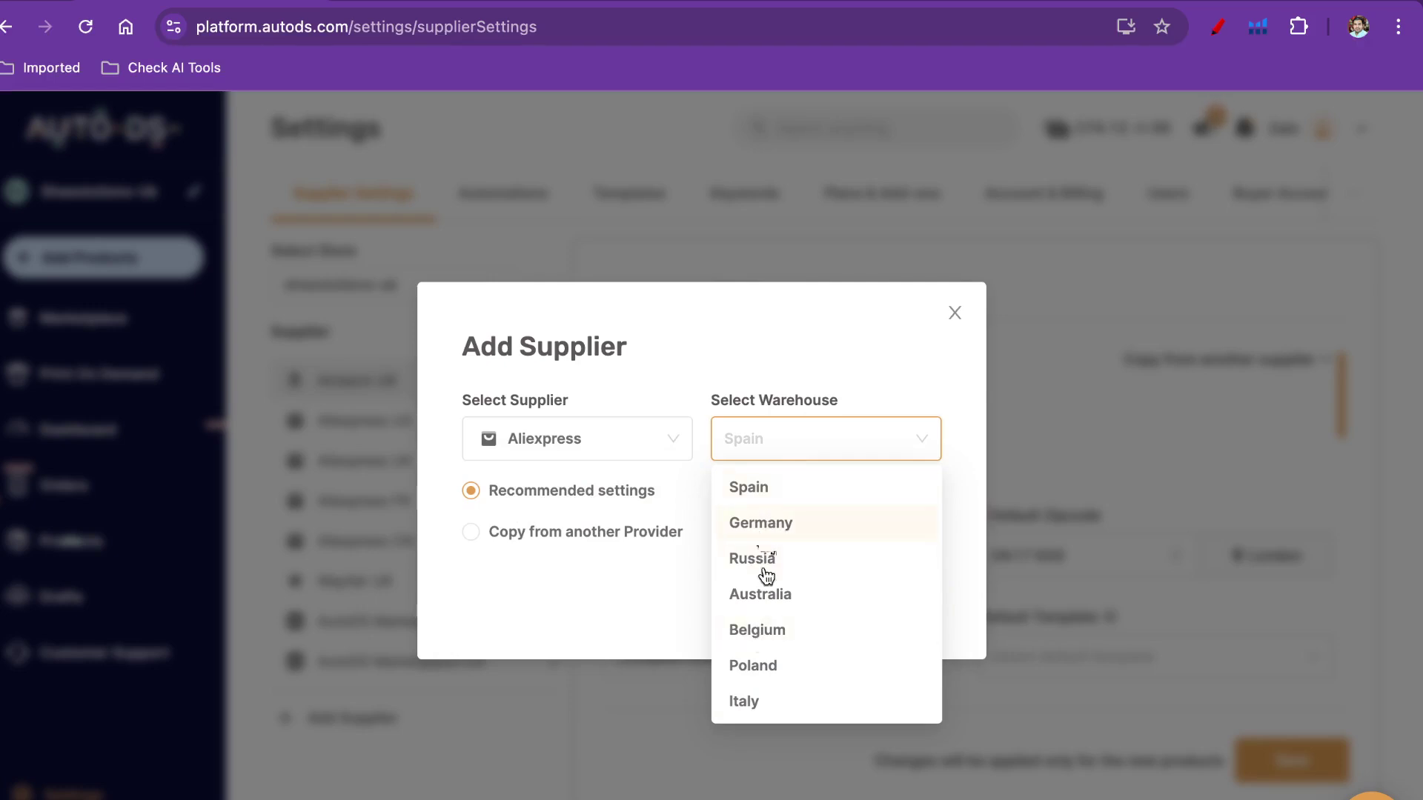
{"action": "left_click", "coordinate": [556, 572]}
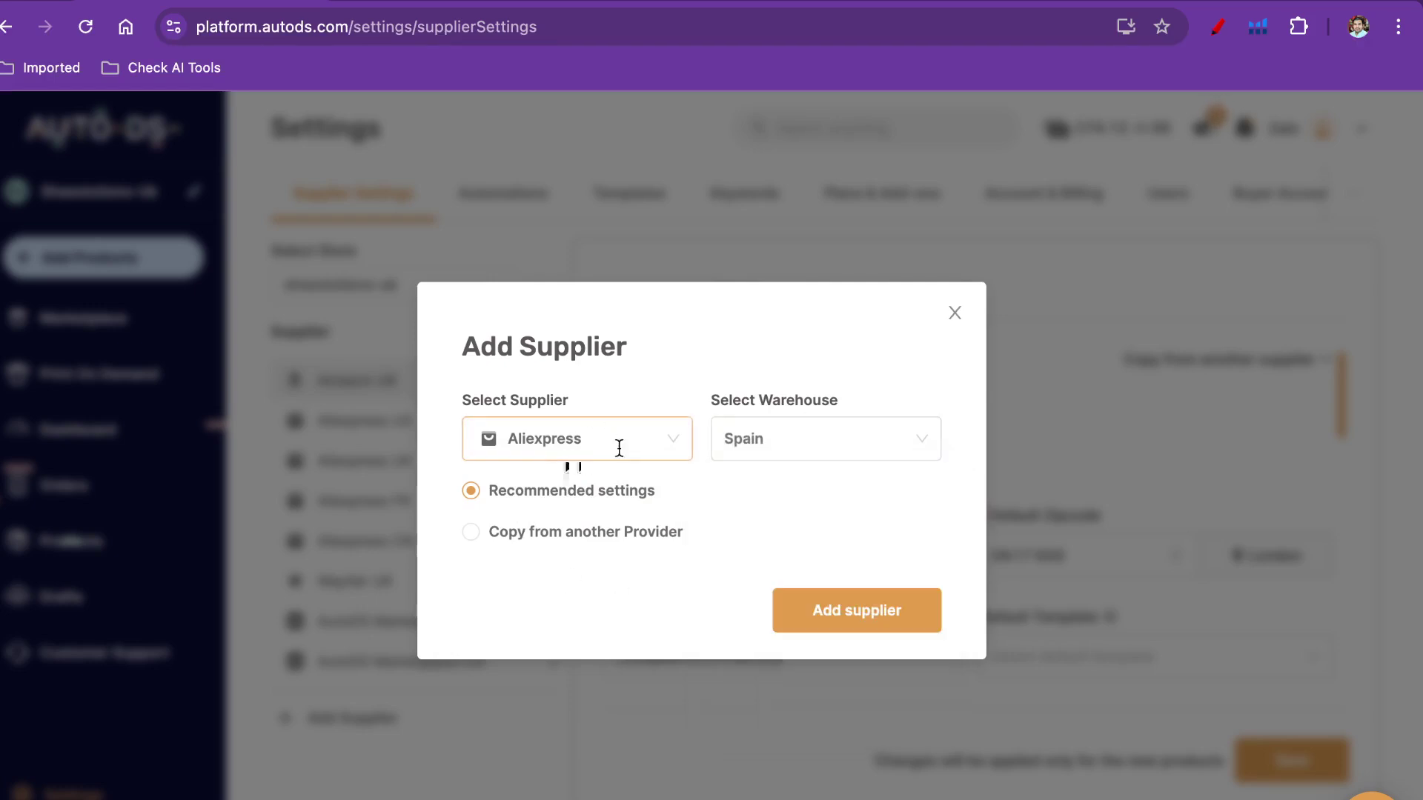
{"action": "left_click", "coordinate": [671, 438]}
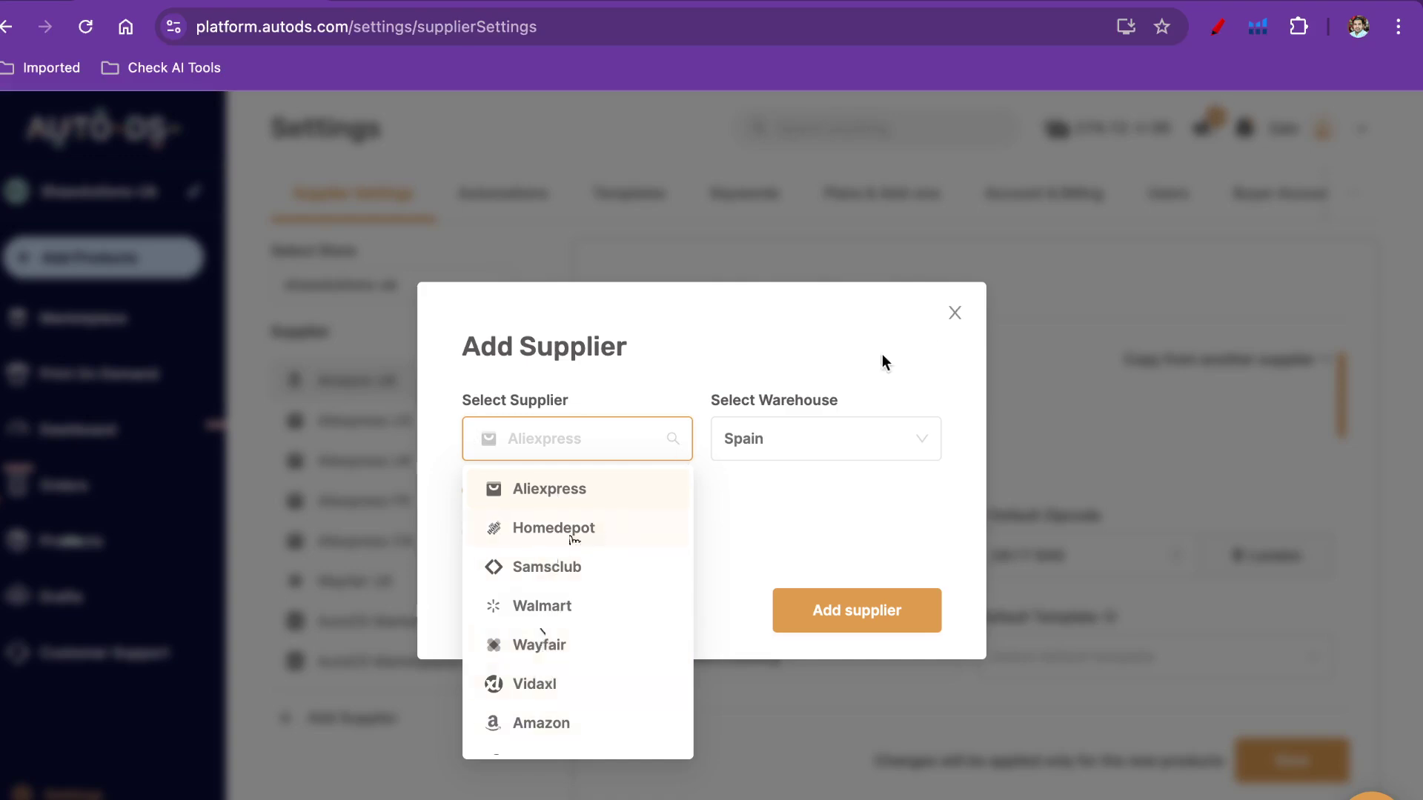
{"action": "left_click", "coordinate": [955, 314]}
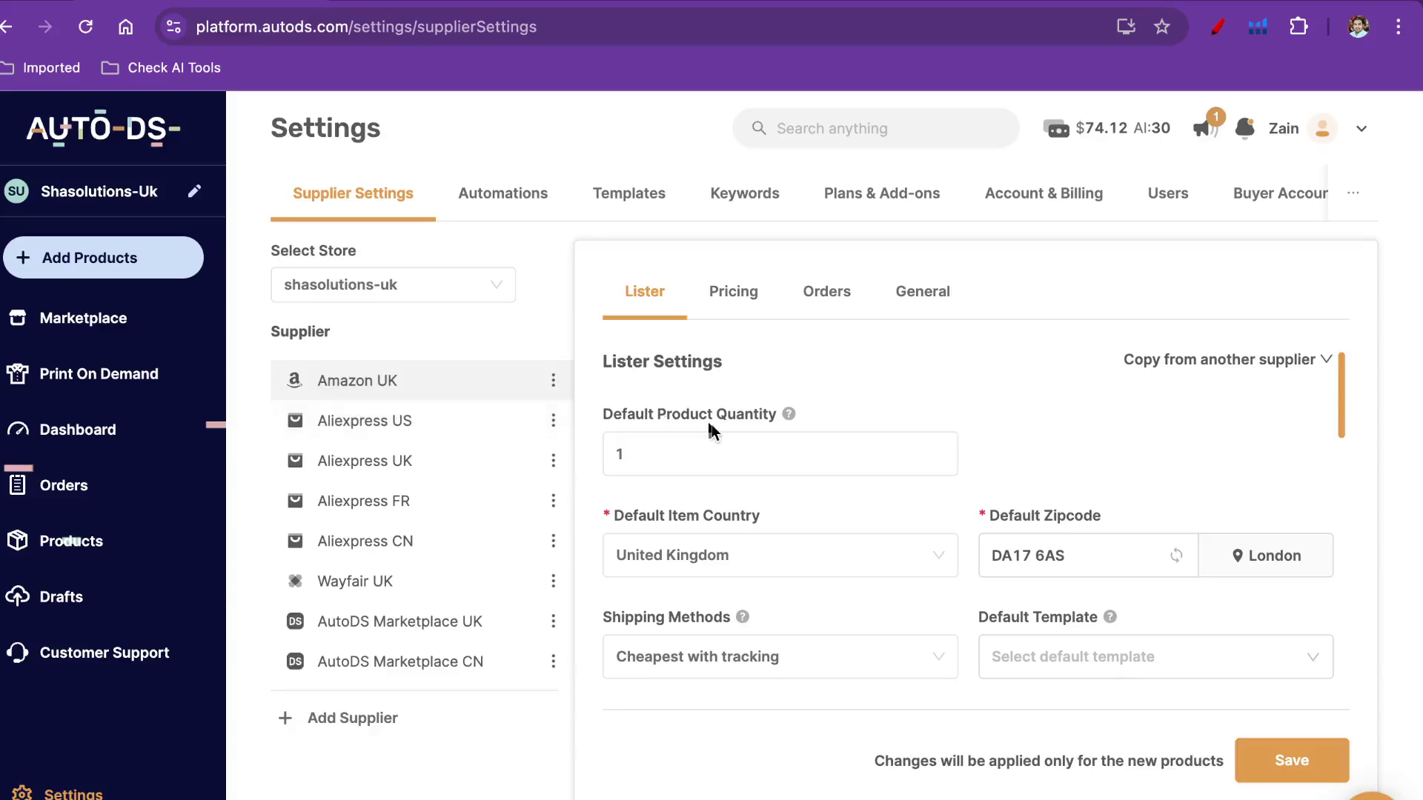
Switch to the Google Docs notes and go through the lines on 5-item batches and which items to keep or remove
{"action": "left_click", "coordinate": [683, 458]}
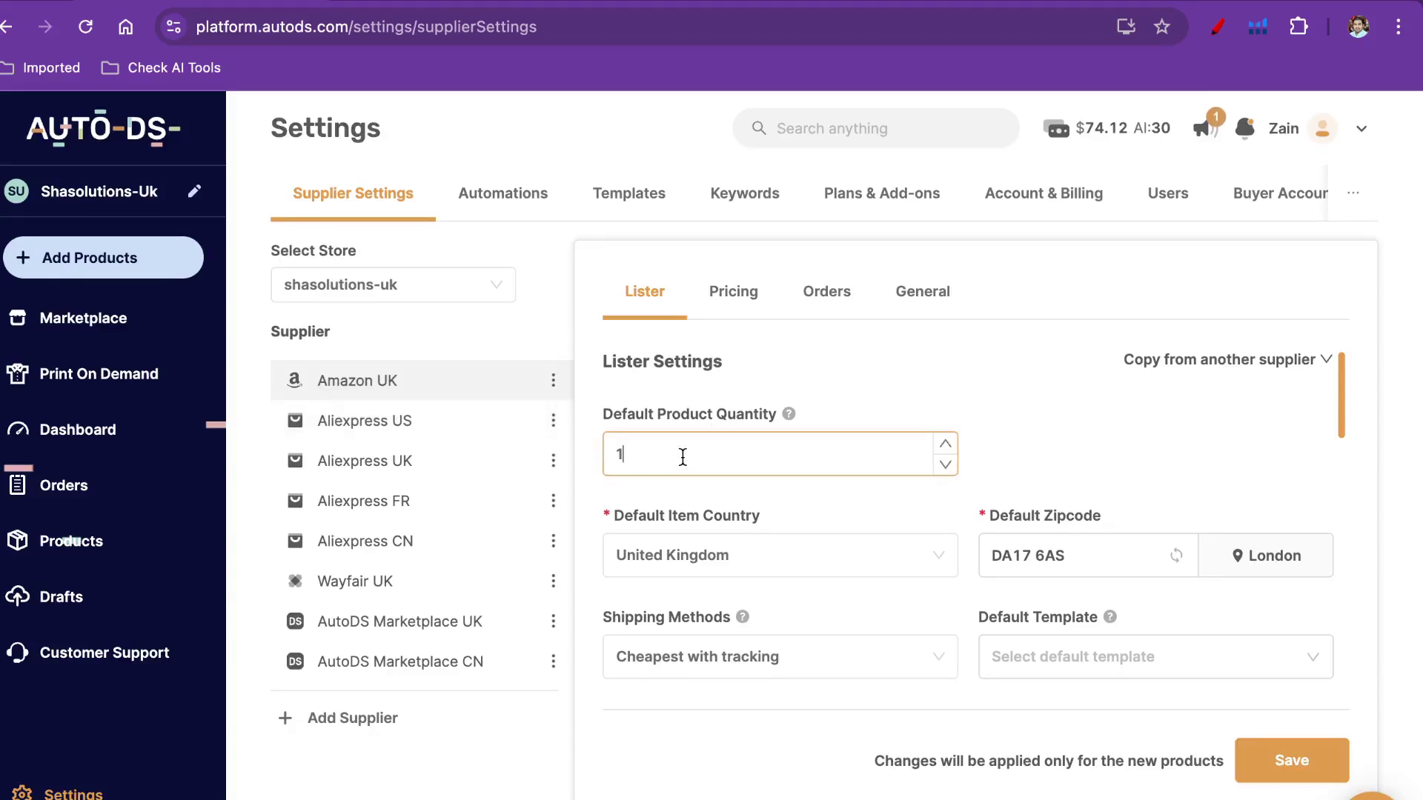
{"action": "left_click", "coordinate": [475, 1]}
{"action": "scroll", "coordinate": [487, 355], "scroll_direction": "up", "scroll_amount": 3}
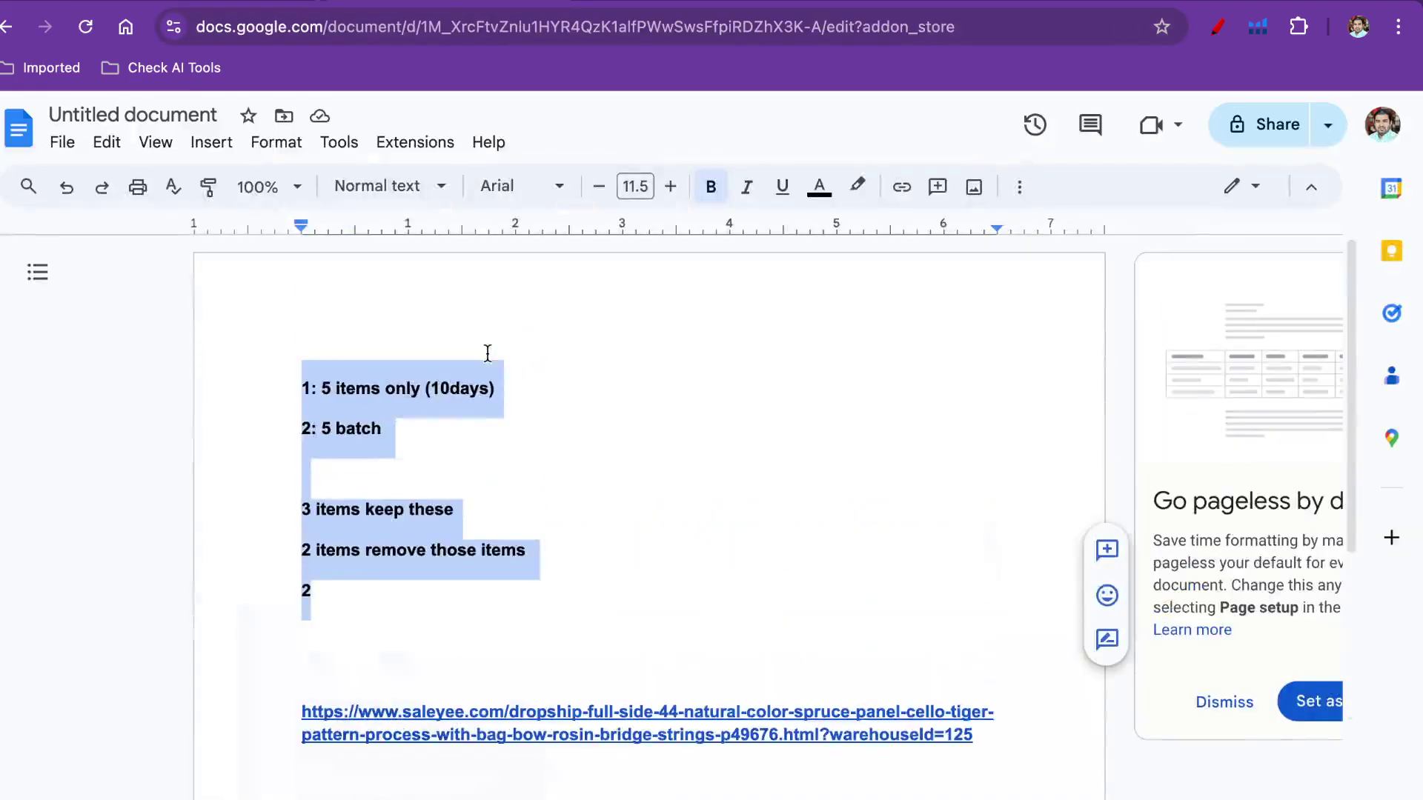
{"action": "left_click", "coordinate": [483, 428]}
{"action": "left_click_drag", "start_coordinate": [340, 394], "coordinate": [446, 393]}
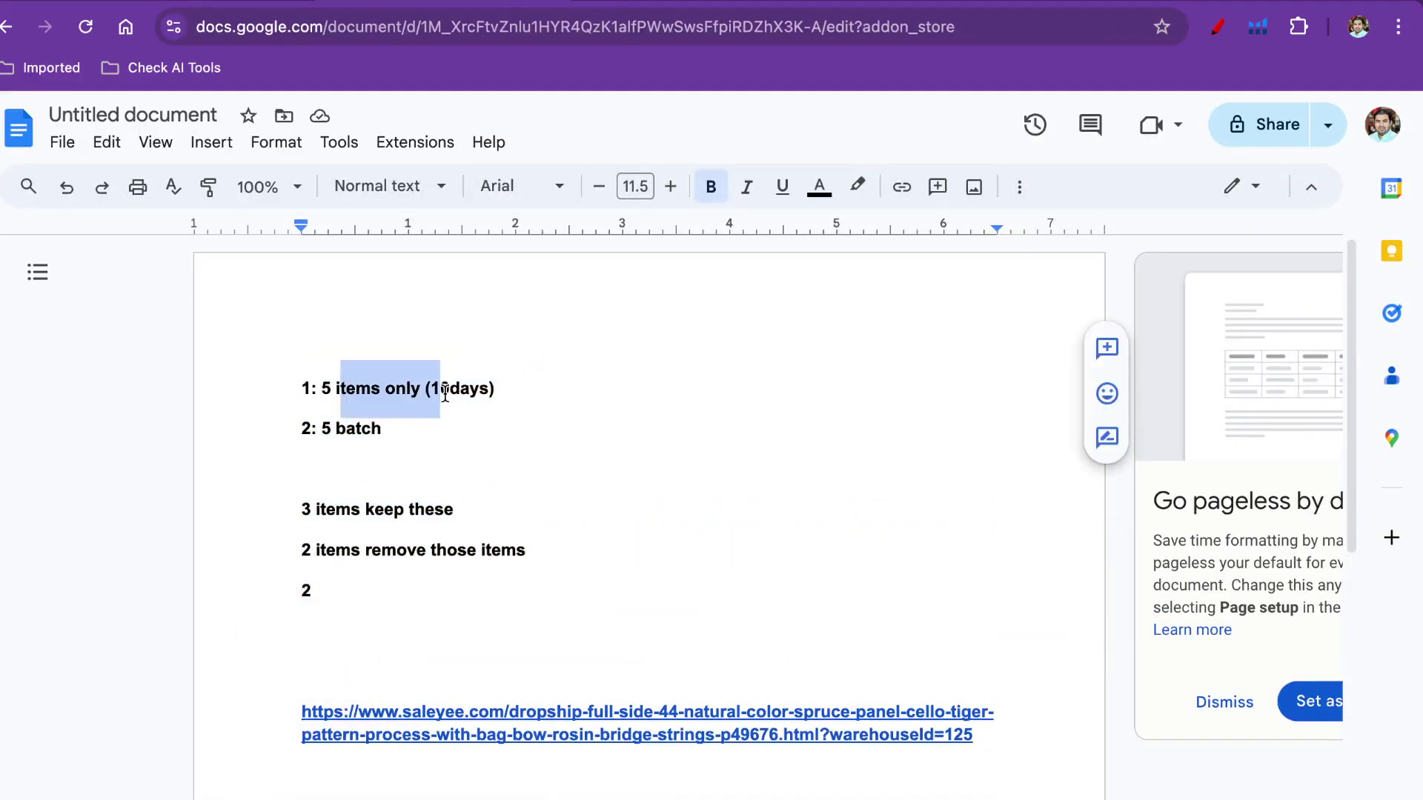
{"action": "left_click_drag", "start_coordinate": [416, 440], "coordinate": [292, 430]}
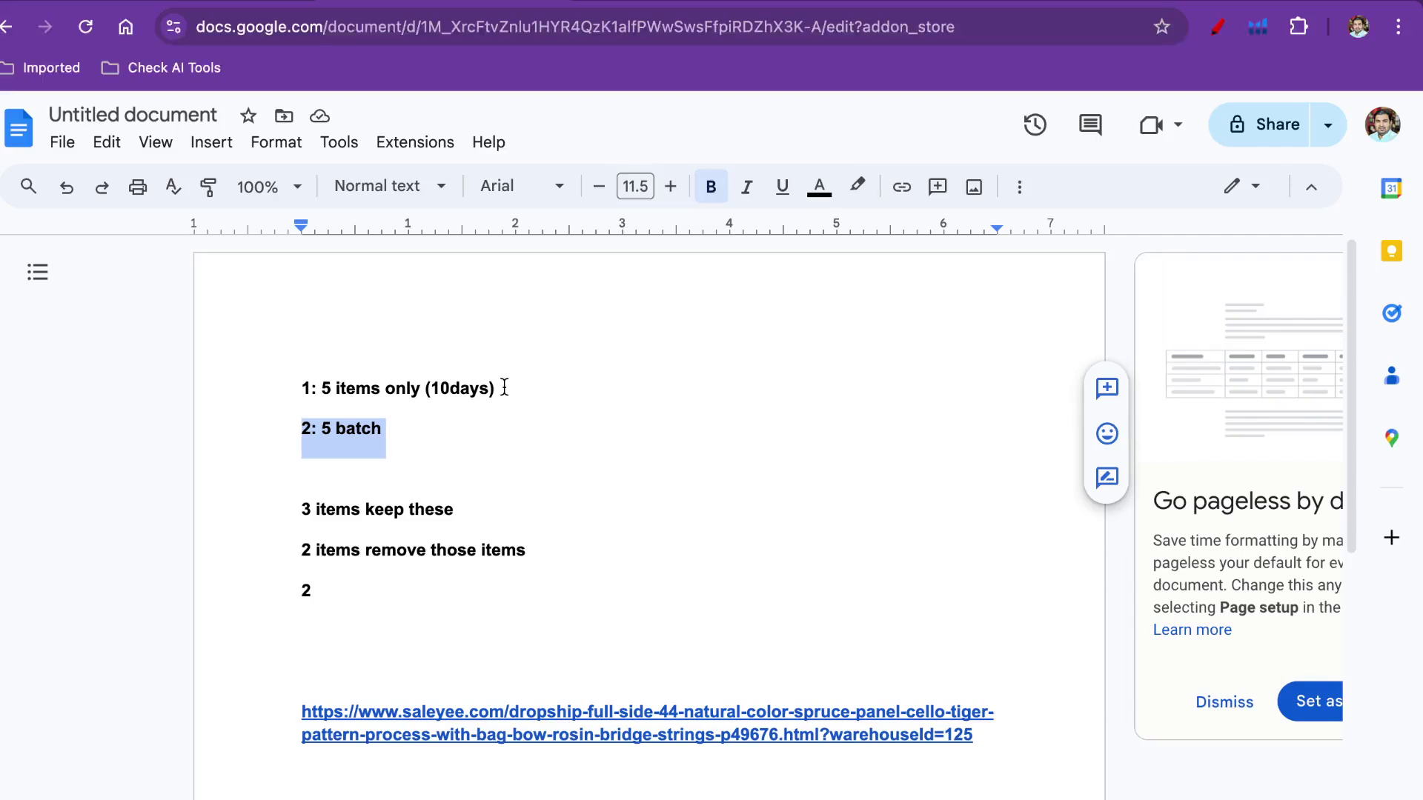
{"action": "left_click", "coordinate": [403, 434]}
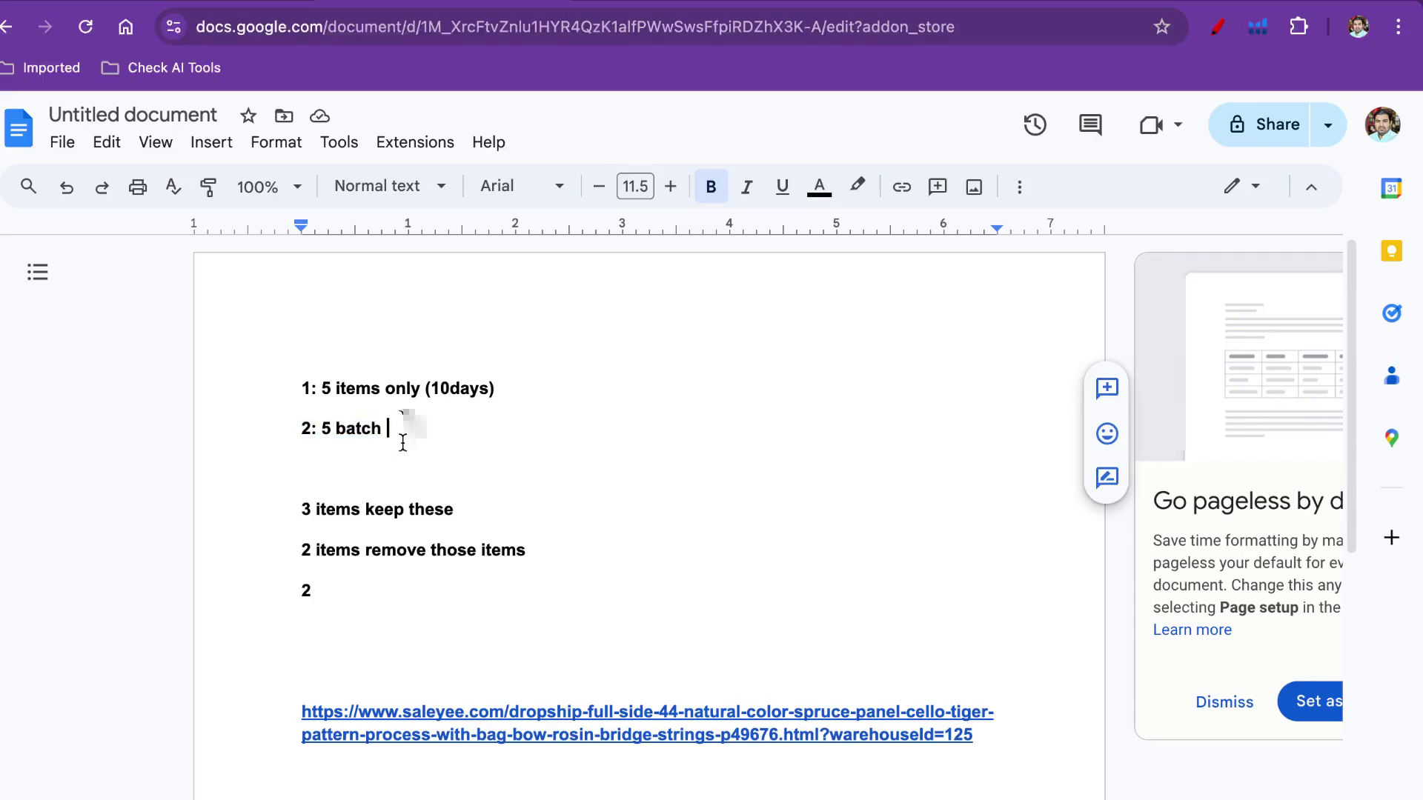
{"action": "left_click_drag", "start_coordinate": [403, 430], "coordinate": [297, 426]}
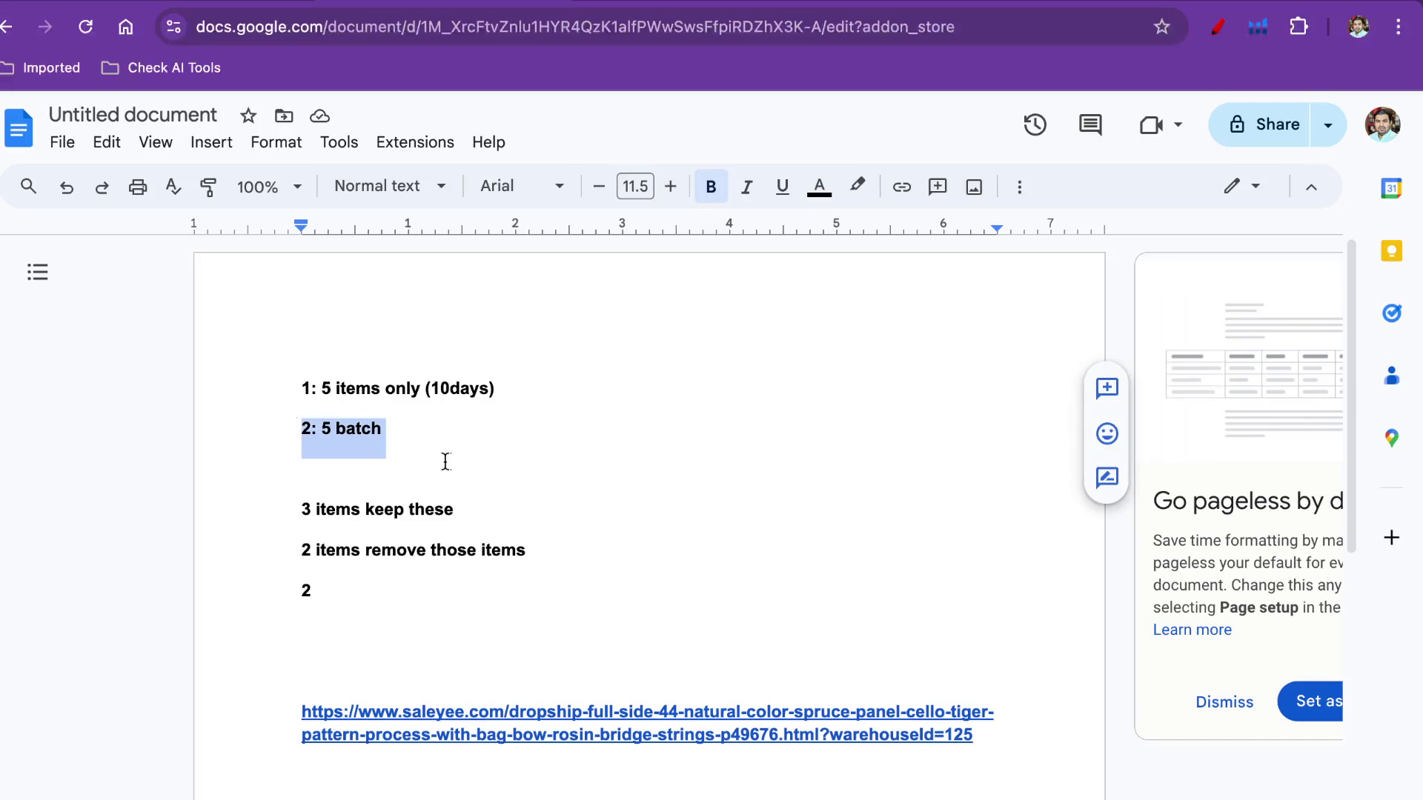
{"action": "left_click_drag", "start_coordinate": [461, 510], "coordinate": [301, 511]}
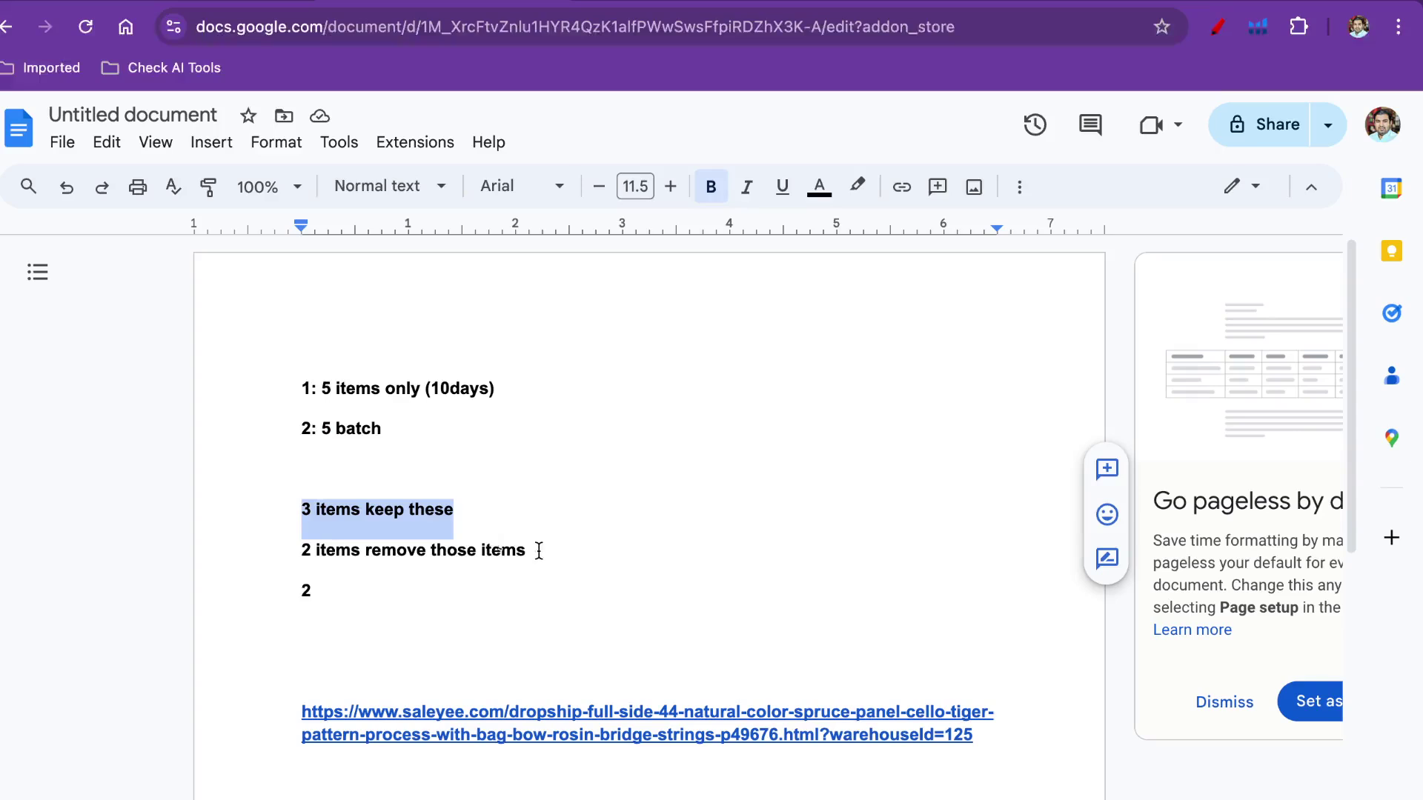
{"action": "left_click_drag", "start_coordinate": [538, 550], "coordinate": [300, 546]}
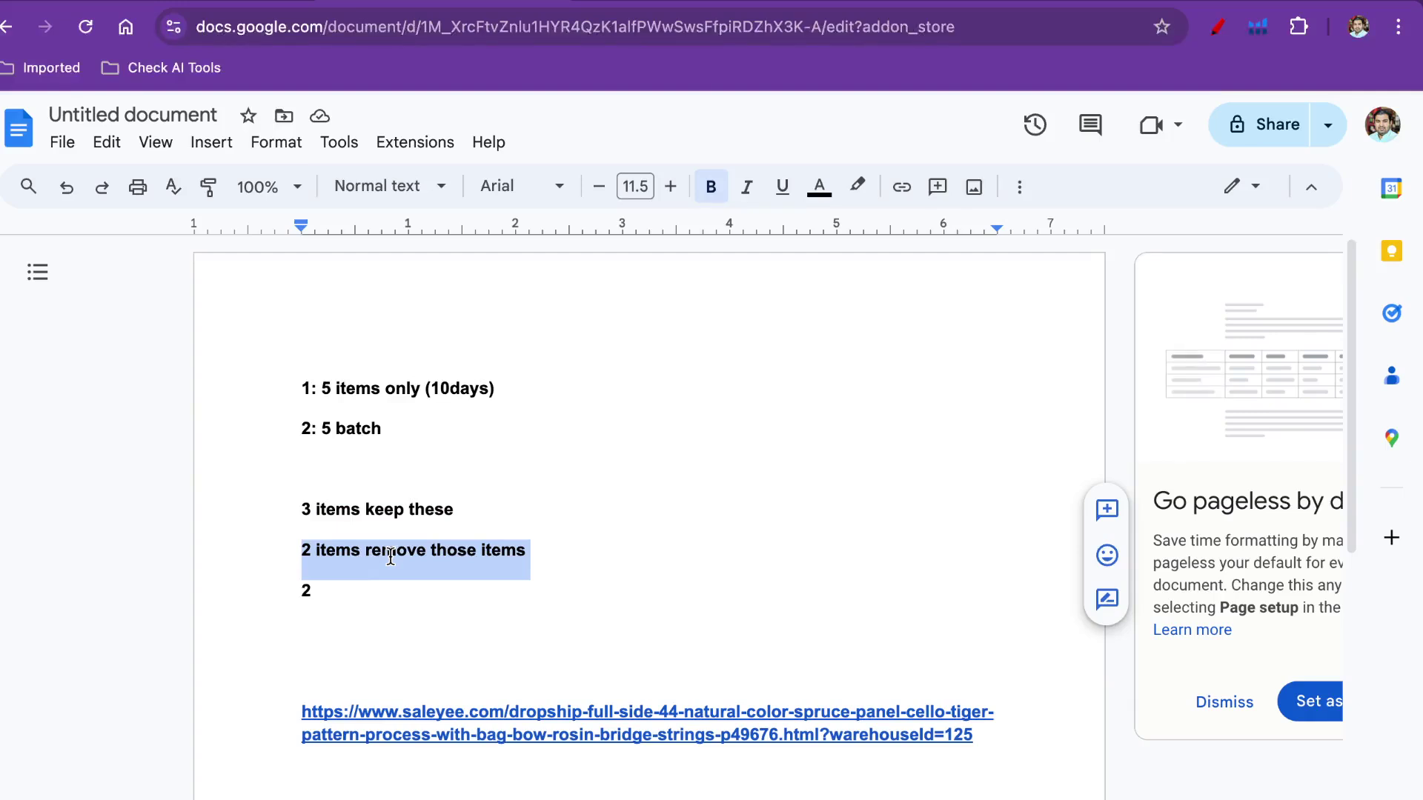
Return to the AutoDS supplier settings and choose Cheapest with tracking as the Amazon UK shipping method
{"action": "left_click", "coordinate": [246, 3]}
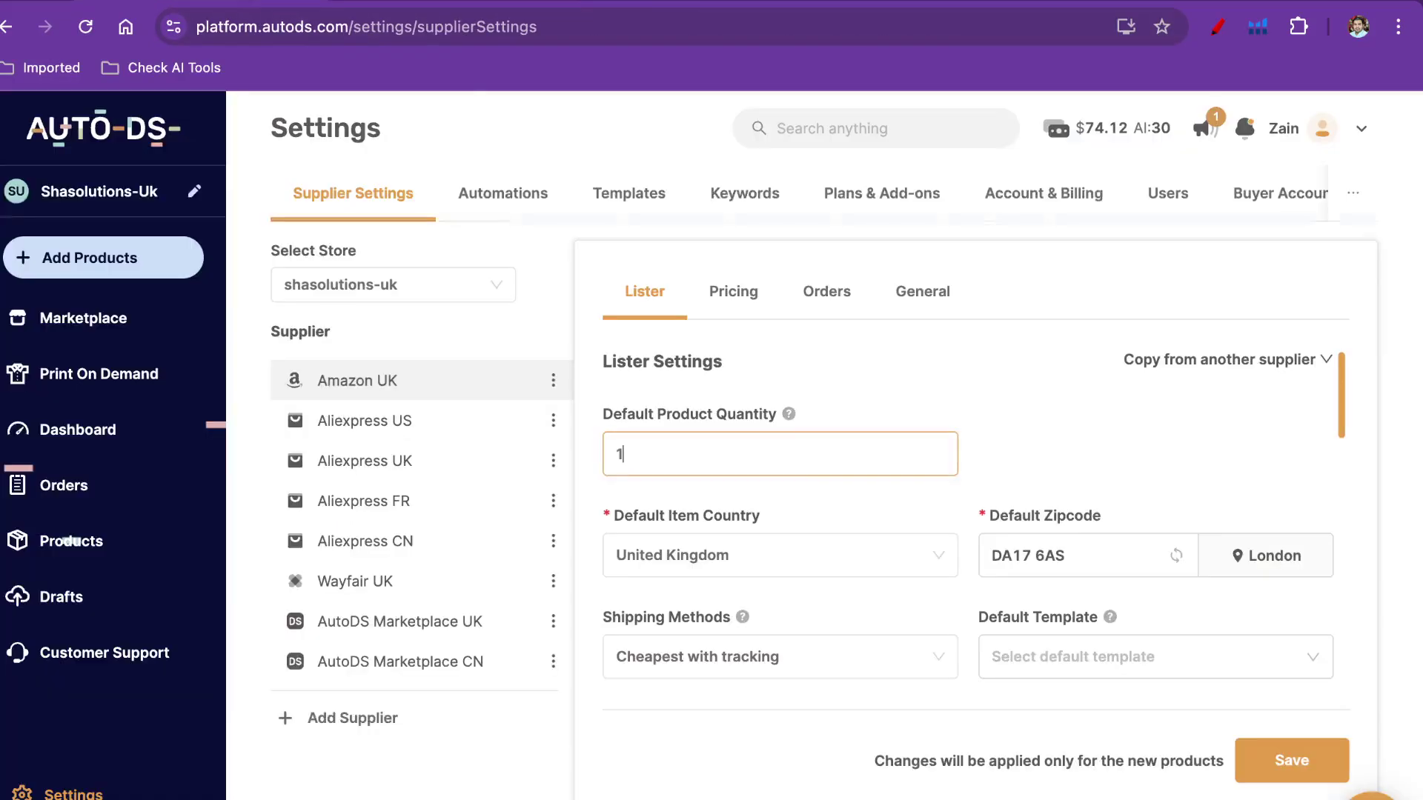
{"action": "double_click", "coordinate": [698, 450]}
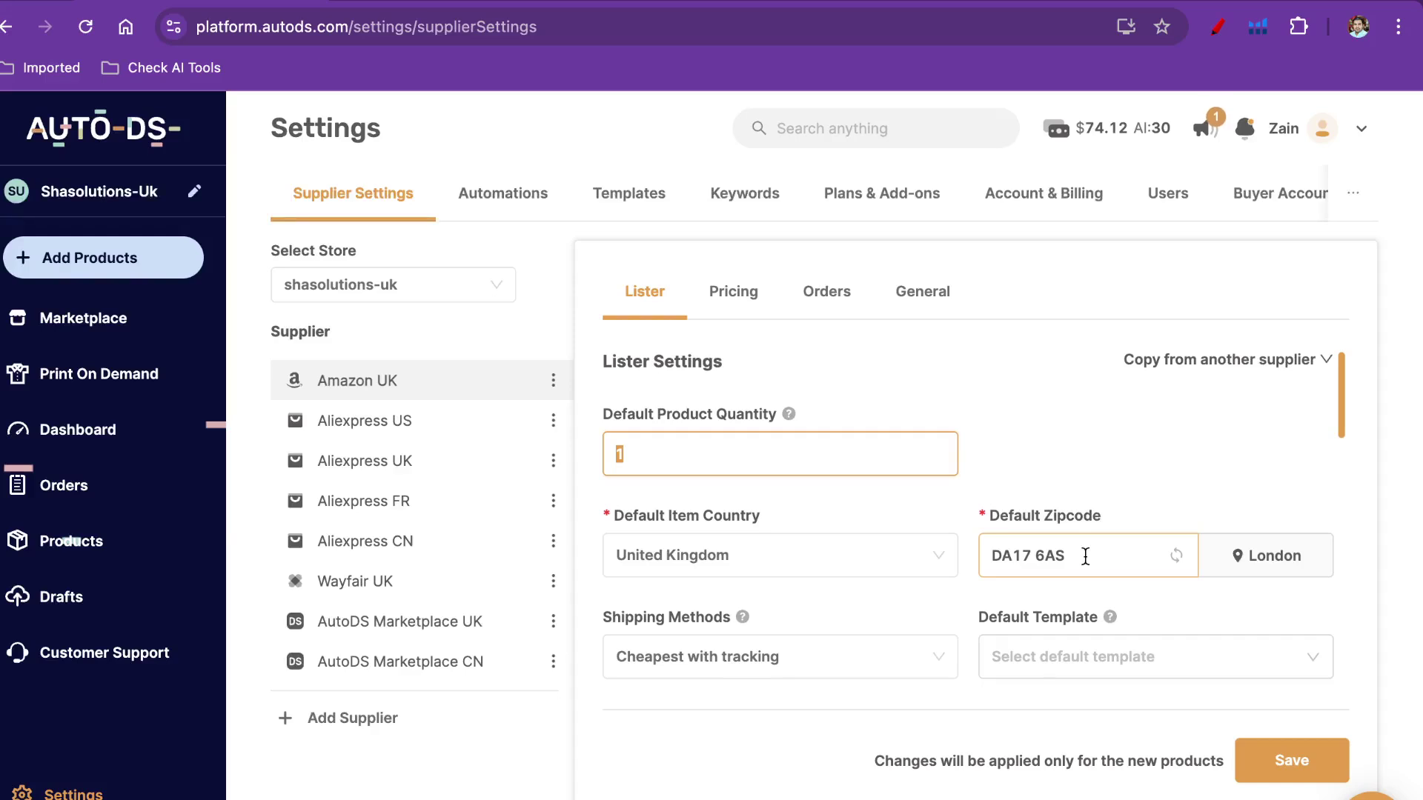
{"action": "left_click", "coordinate": [820, 663]}
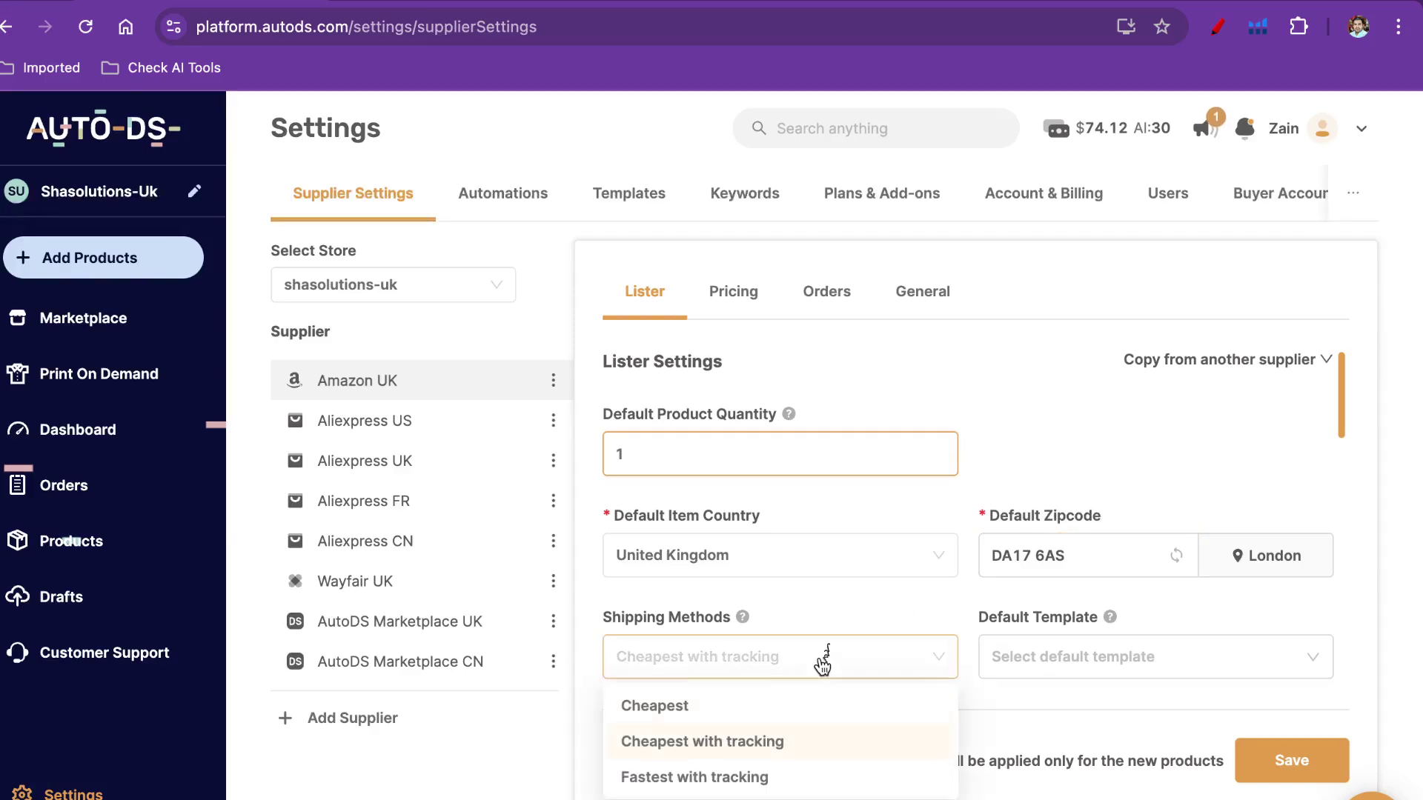
{"action": "left_click", "coordinate": [755, 740]}
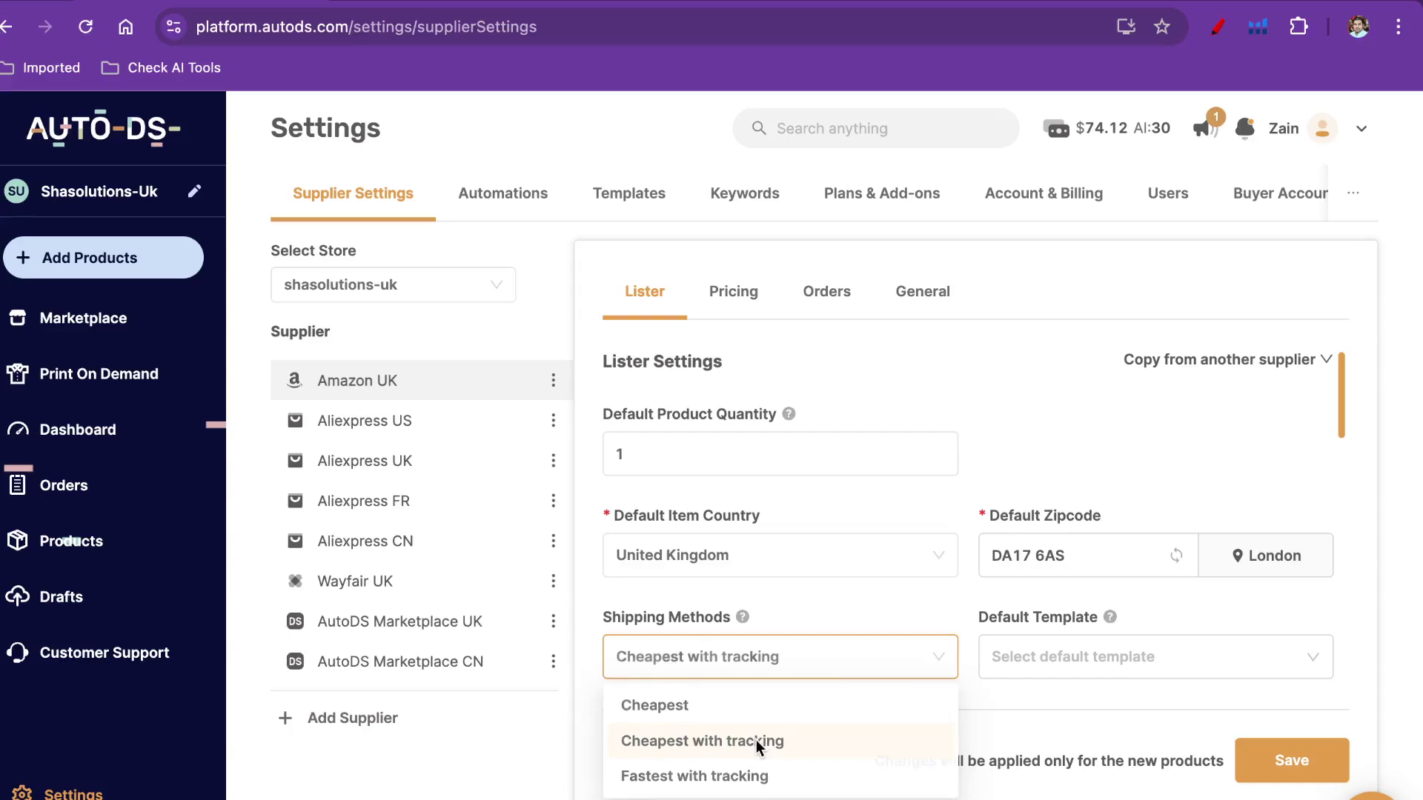
Check the choices offered for the default template, including the AutoDS Templates group, without selecting one
{"action": "left_click", "coordinate": [1111, 669]}
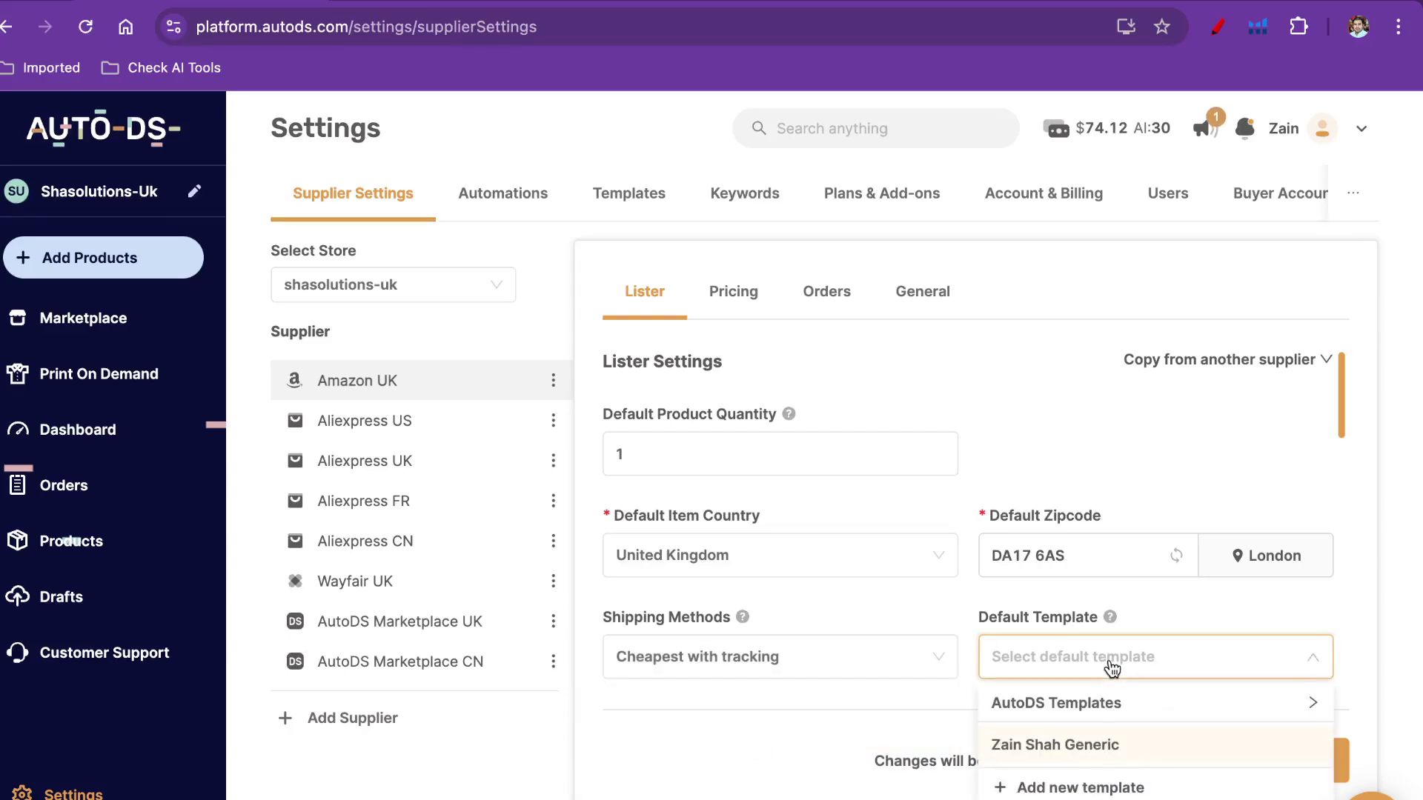
{"action": "left_click", "coordinate": [1082, 706]}
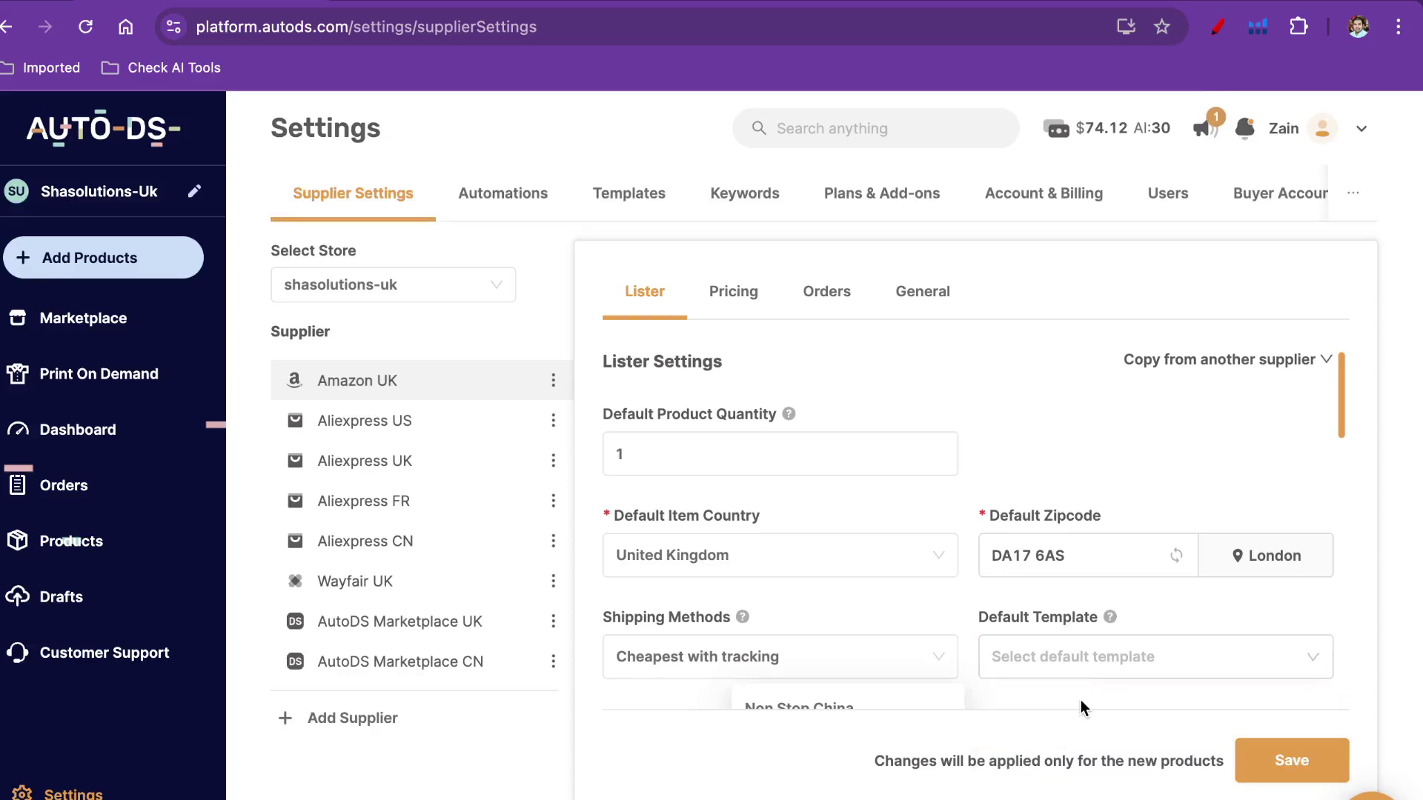
{"action": "left_click", "coordinate": [1088, 661]}
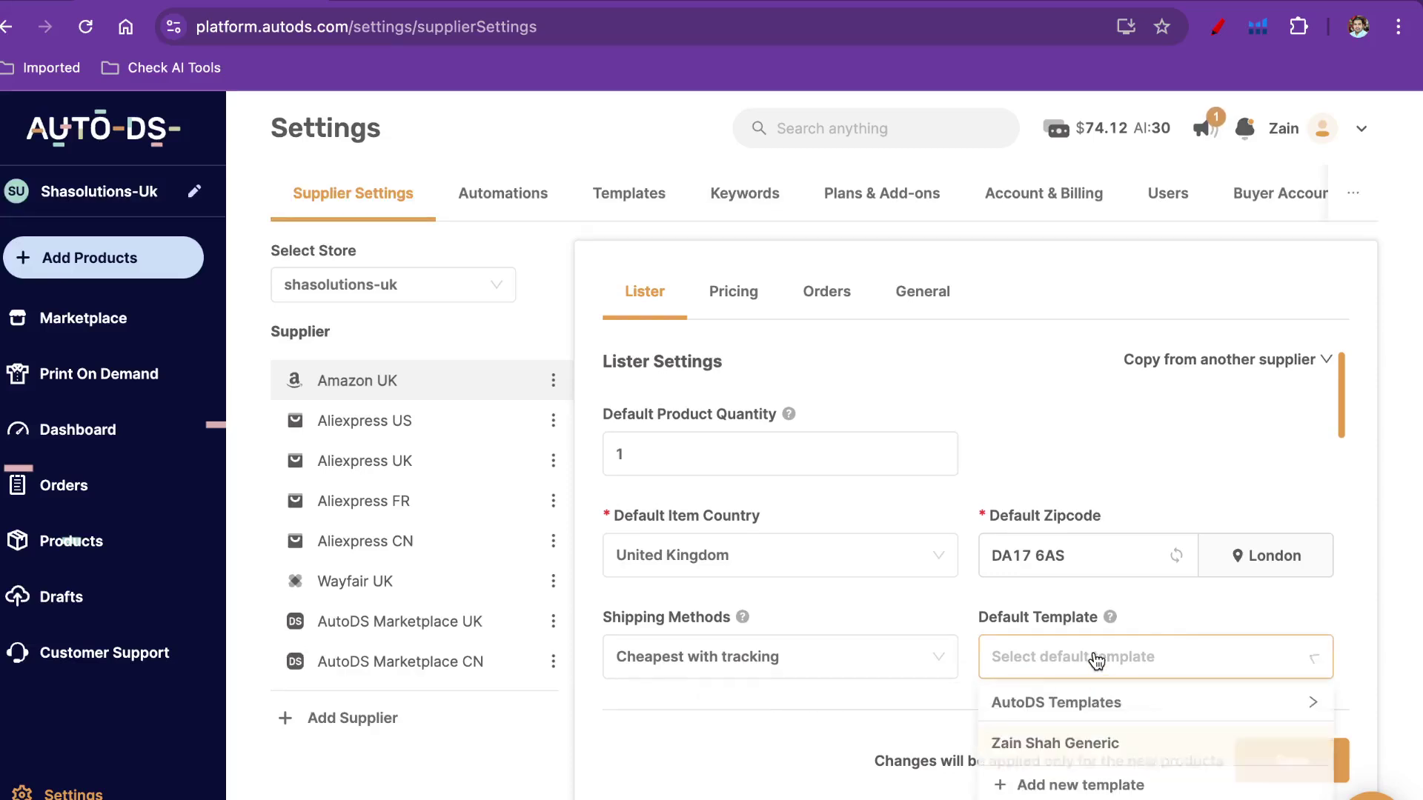
{"action": "left_click", "coordinate": [1084, 705]}
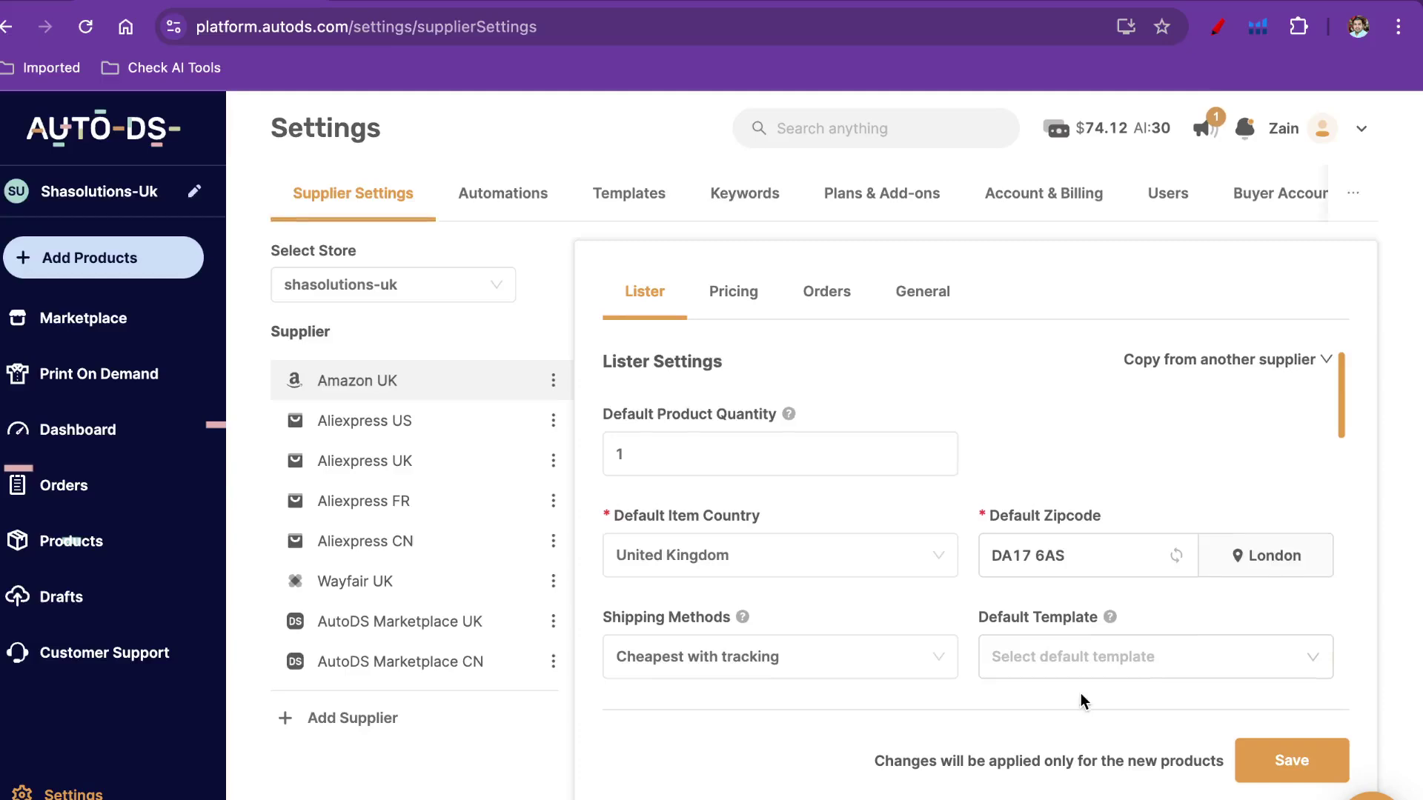
Review the selling platform policies for payment, shipping and returns, and check which payment policies are available
{"action": "scroll", "coordinate": [1084, 704], "scroll_direction": "down", "scroll_amount": 3}
{"action": "scroll", "coordinate": [1080, 701], "scroll_direction": "down", "scroll_amount": 3}
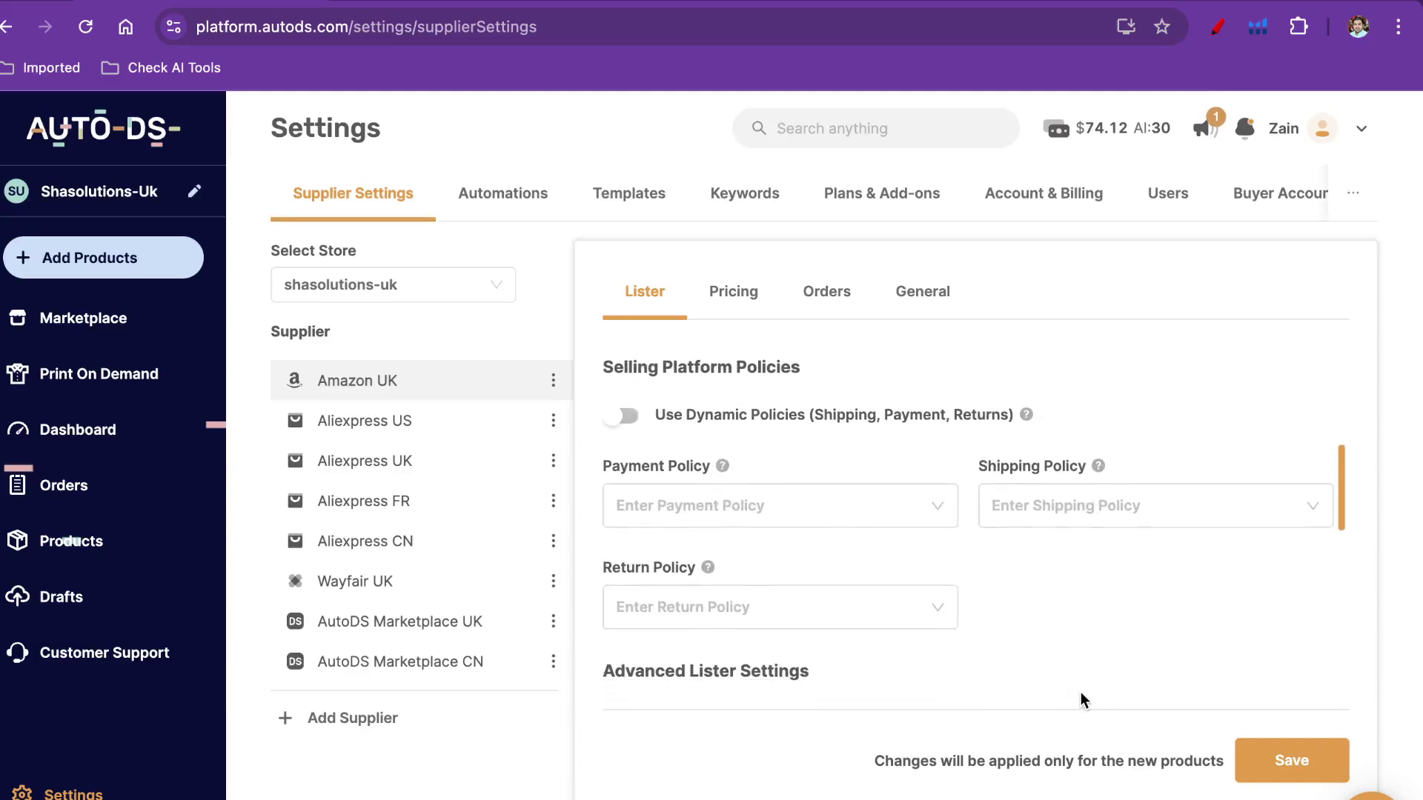
{"action": "scroll", "coordinate": [1007, 582], "scroll_direction": "down", "scroll_amount": 2}
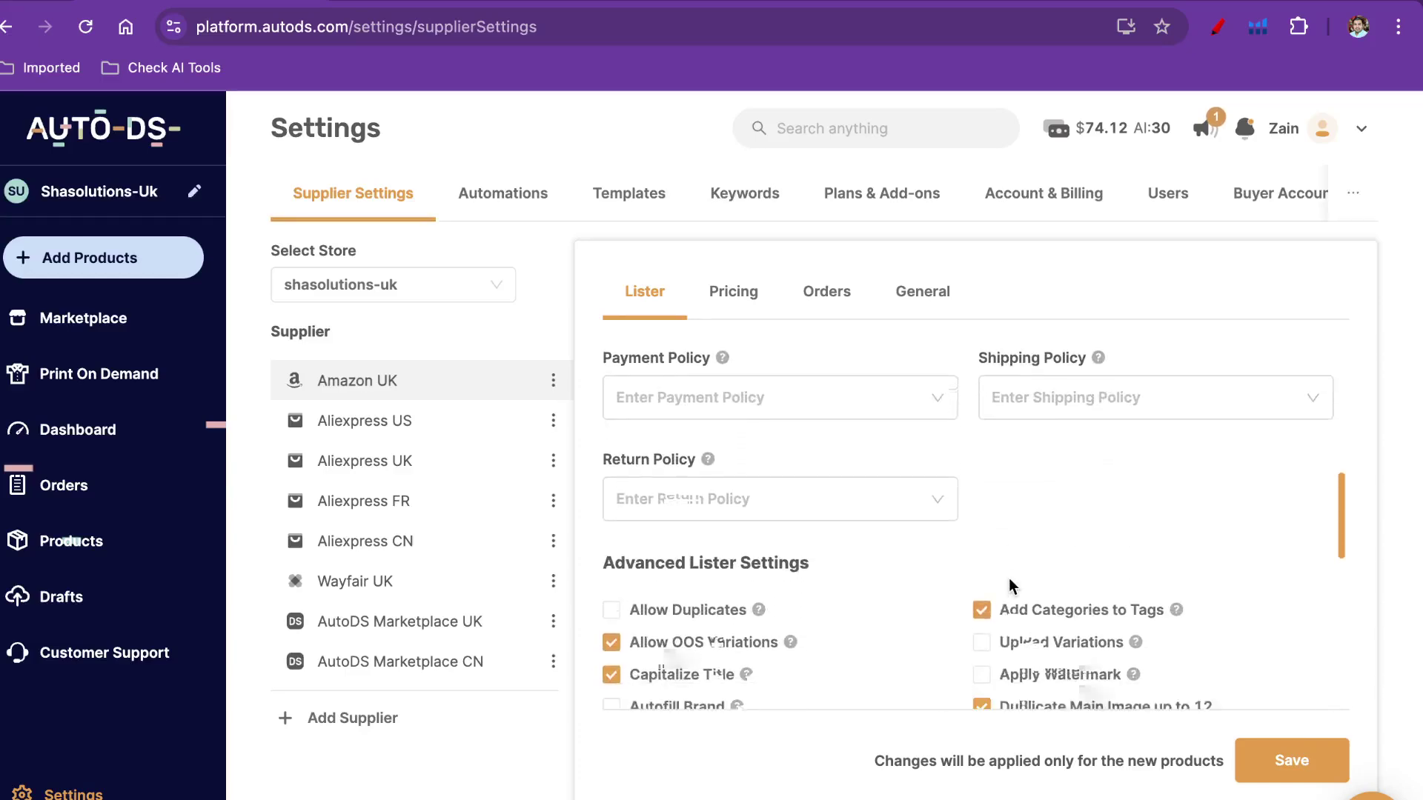
{"action": "scroll", "coordinate": [1009, 585], "scroll_direction": "up", "scroll_amount": 2}
{"action": "left_click", "coordinate": [818, 488]}
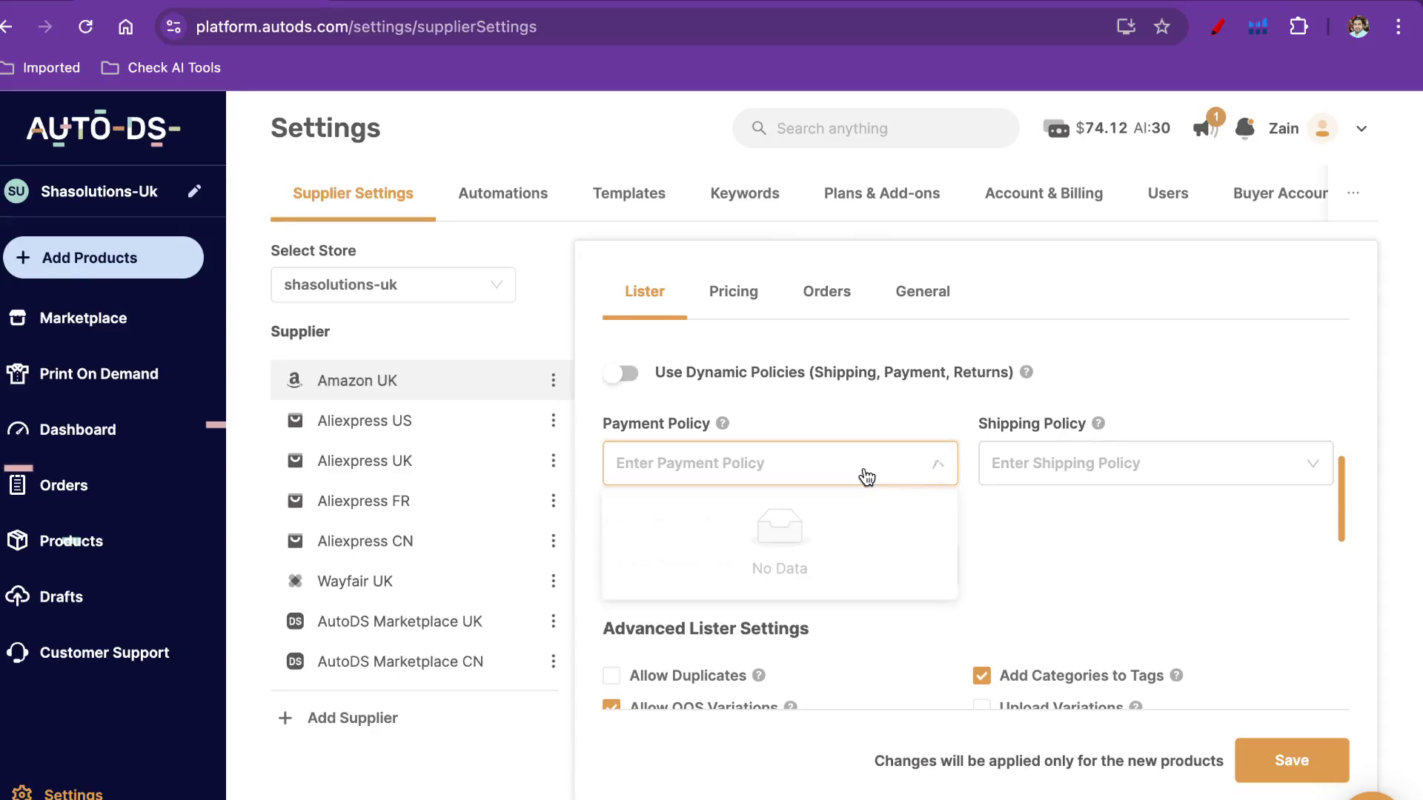
{"action": "left_click", "coordinate": [864, 475]}
{"action": "scroll", "coordinate": [1111, 488], "scroll_direction": "down", "scroll_amount": 1}
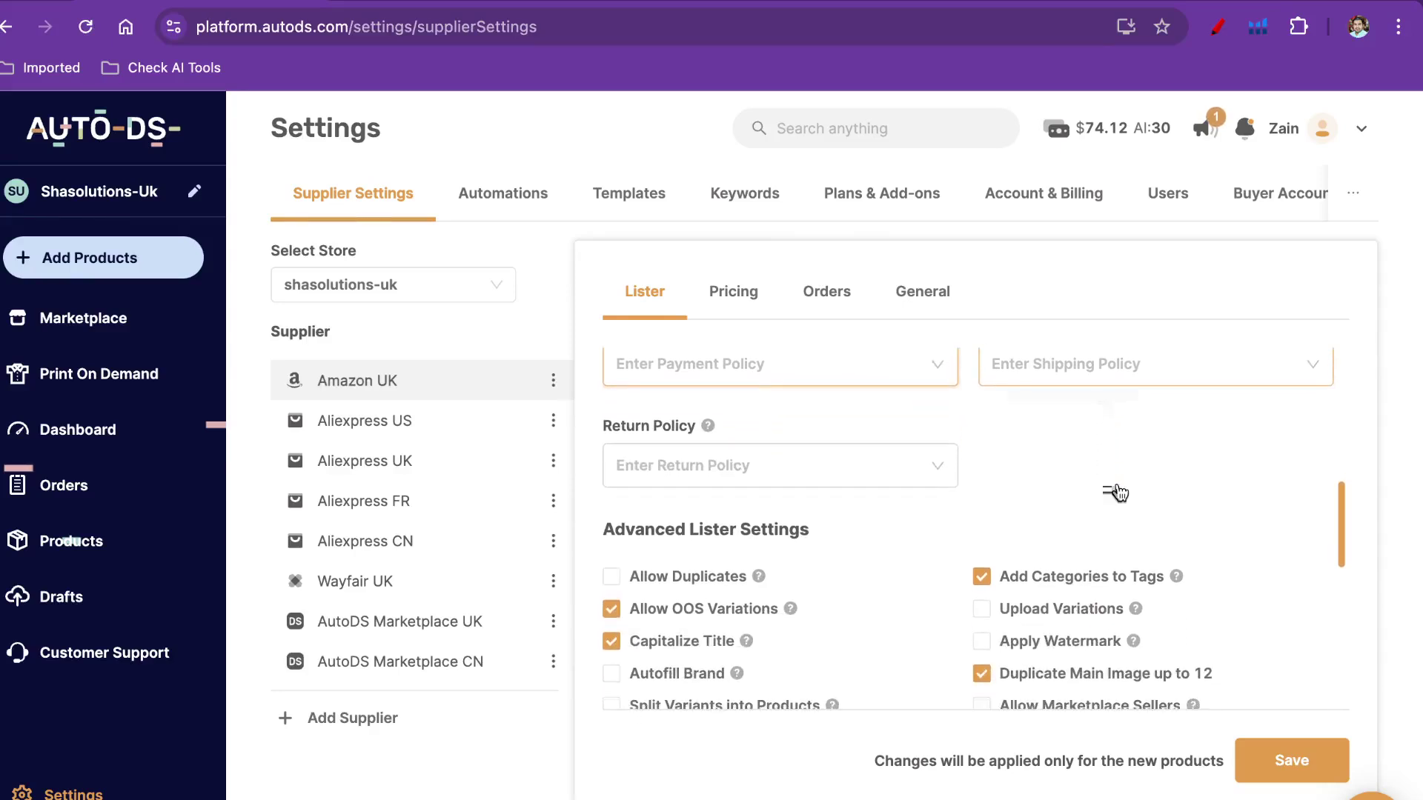
{"action": "scroll", "coordinate": [1093, 380], "scroll_direction": "up", "scroll_amount": 1}
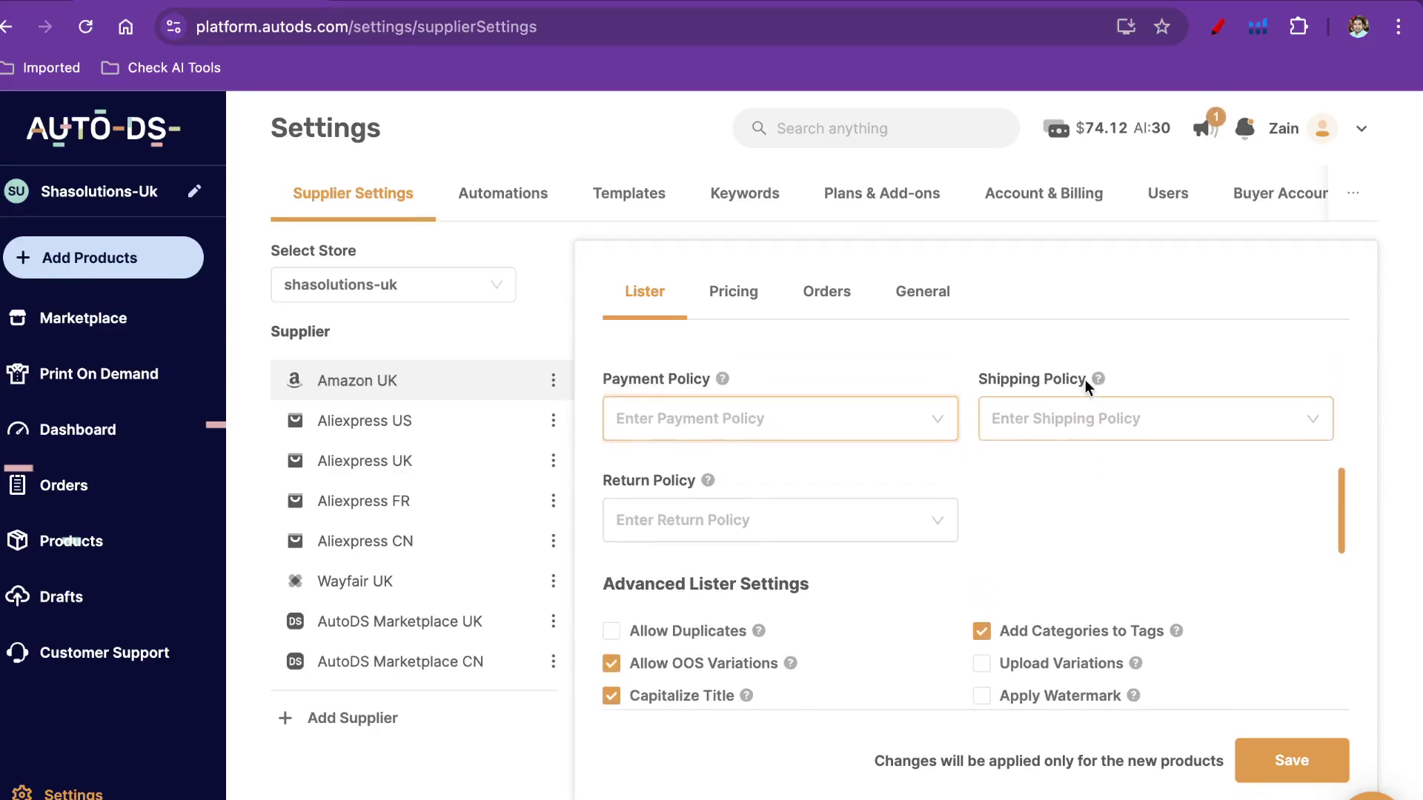
{"action": "scroll", "coordinate": [877, 494], "scroll_direction": "down", "scroll_amount": 2}
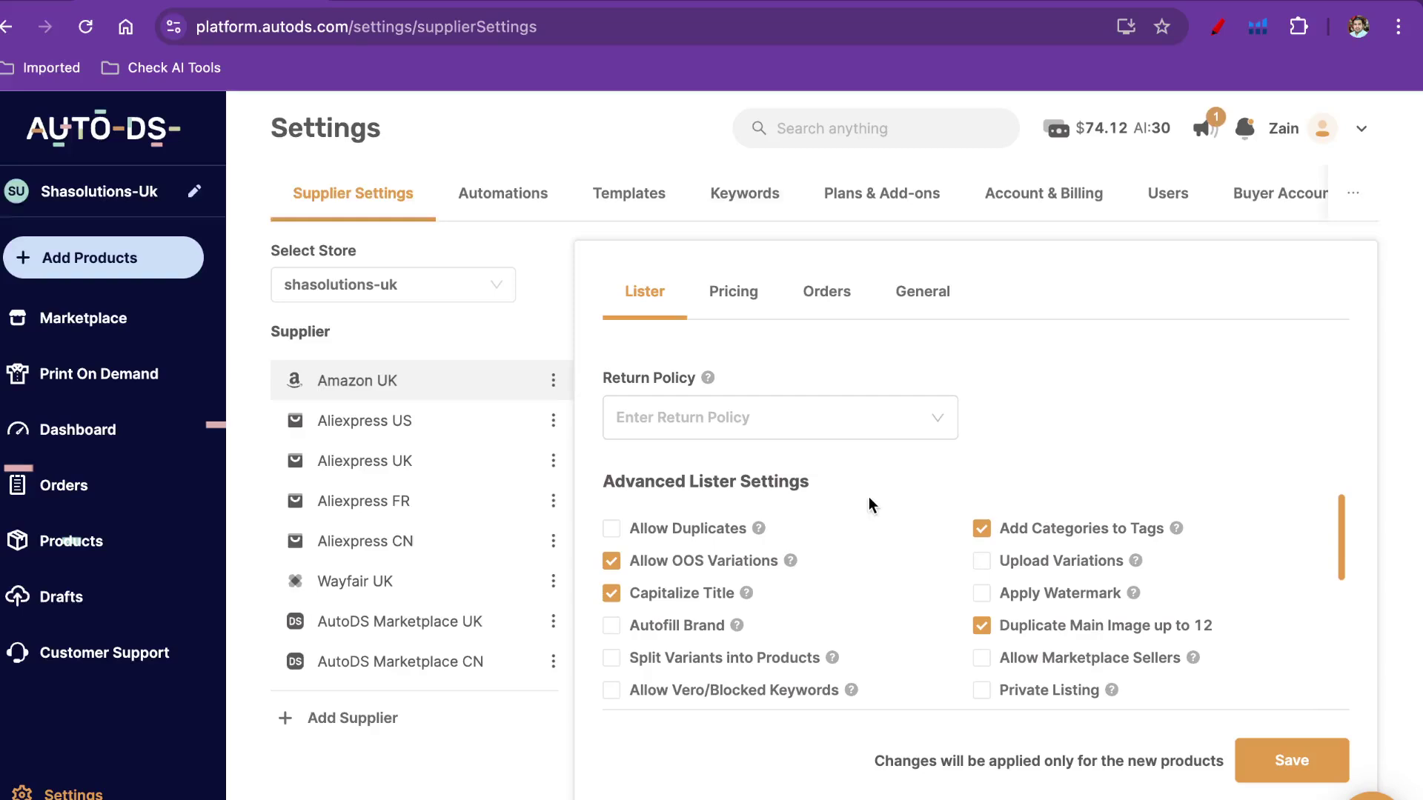
Examine the advanced lister options, price and stock monitoring, AI optimization and default item specifics
{"action": "scroll", "coordinate": [846, 545], "scroll_direction": "down", "scroll_amount": 1}
{"action": "scroll", "coordinate": [846, 549], "scroll_direction": "down", "scroll_amount": 1}
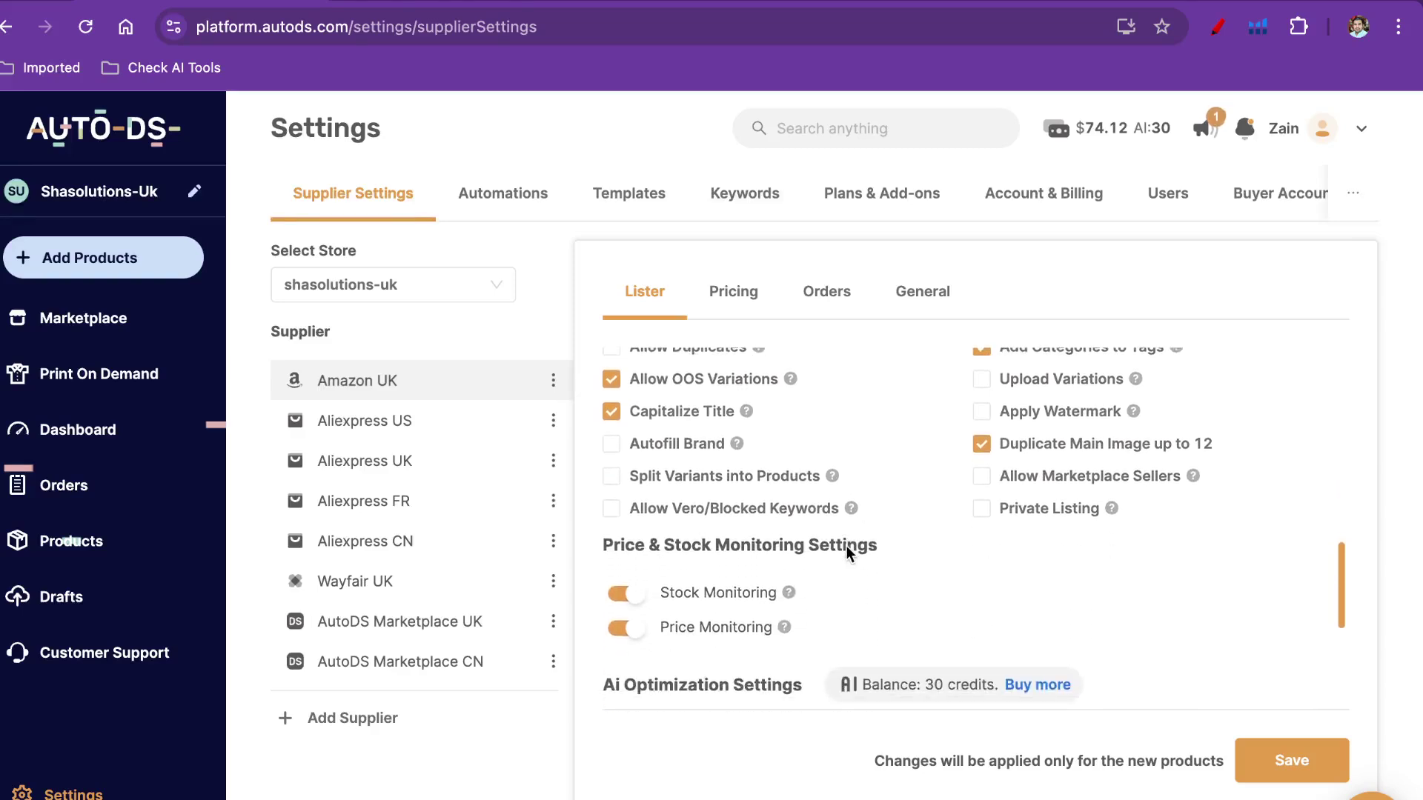
{"action": "scroll", "coordinate": [846, 549], "scroll_direction": "up", "scroll_amount": 1}
{"action": "scroll", "coordinate": [846, 548], "scroll_direction": "down", "scroll_amount": 1}
{"action": "scroll", "coordinate": [846, 553], "scroll_direction": "down", "scroll_amount": 1}
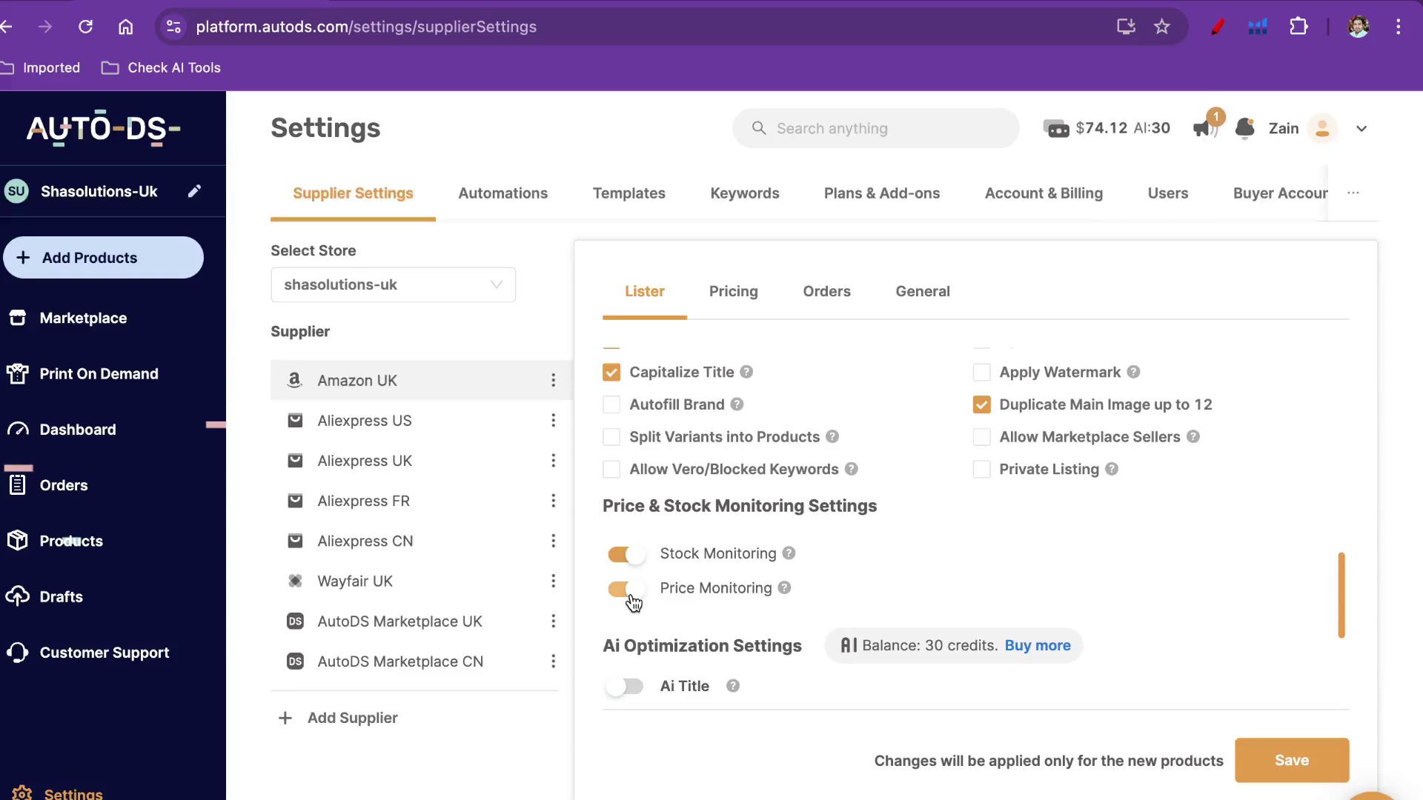
{"action": "scroll", "coordinate": [713, 586], "scroll_direction": "down", "scroll_amount": 1}
{"action": "scroll", "coordinate": [713, 587], "scroll_direction": "up", "scroll_amount": 3}
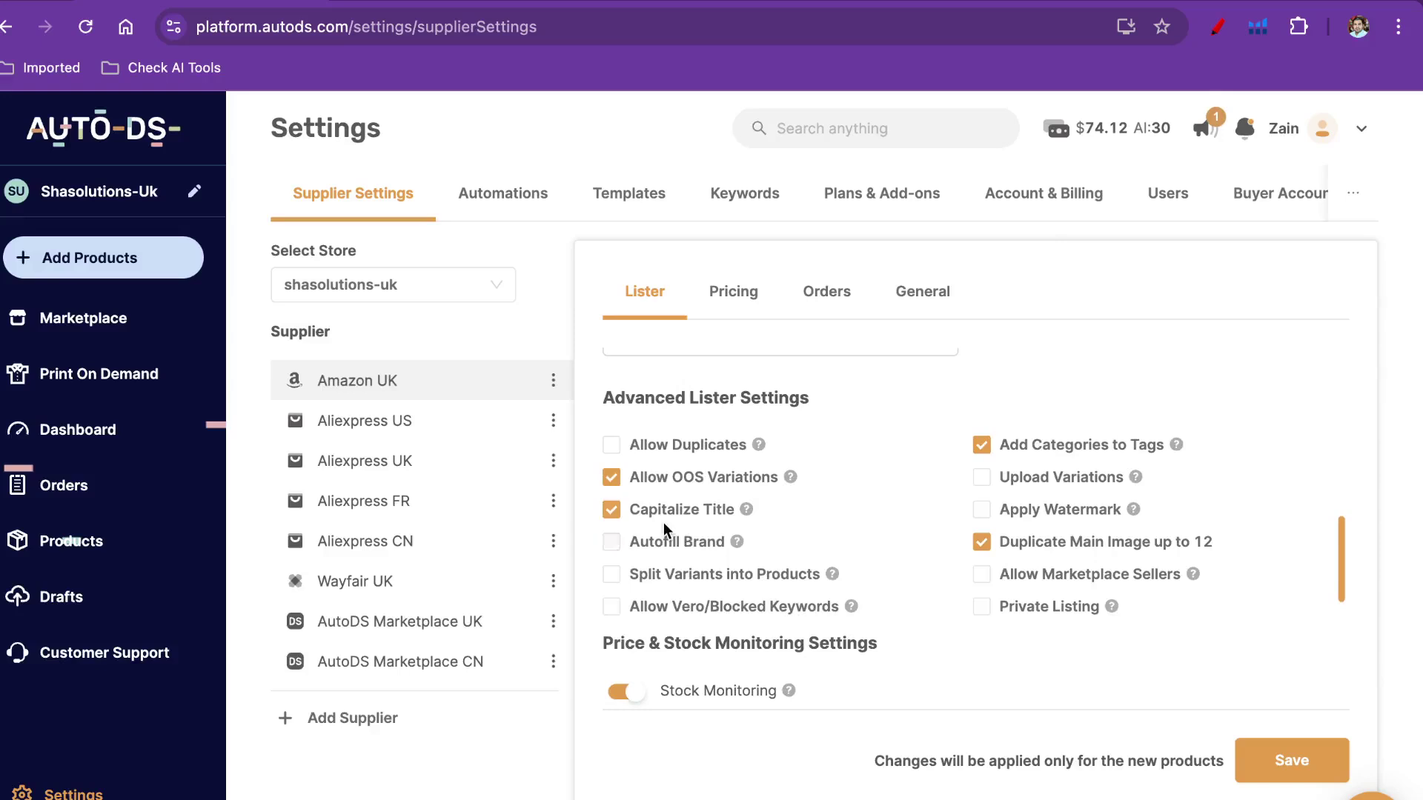
{"action": "scroll", "coordinate": [664, 522], "scroll_direction": "down", "scroll_amount": 1}
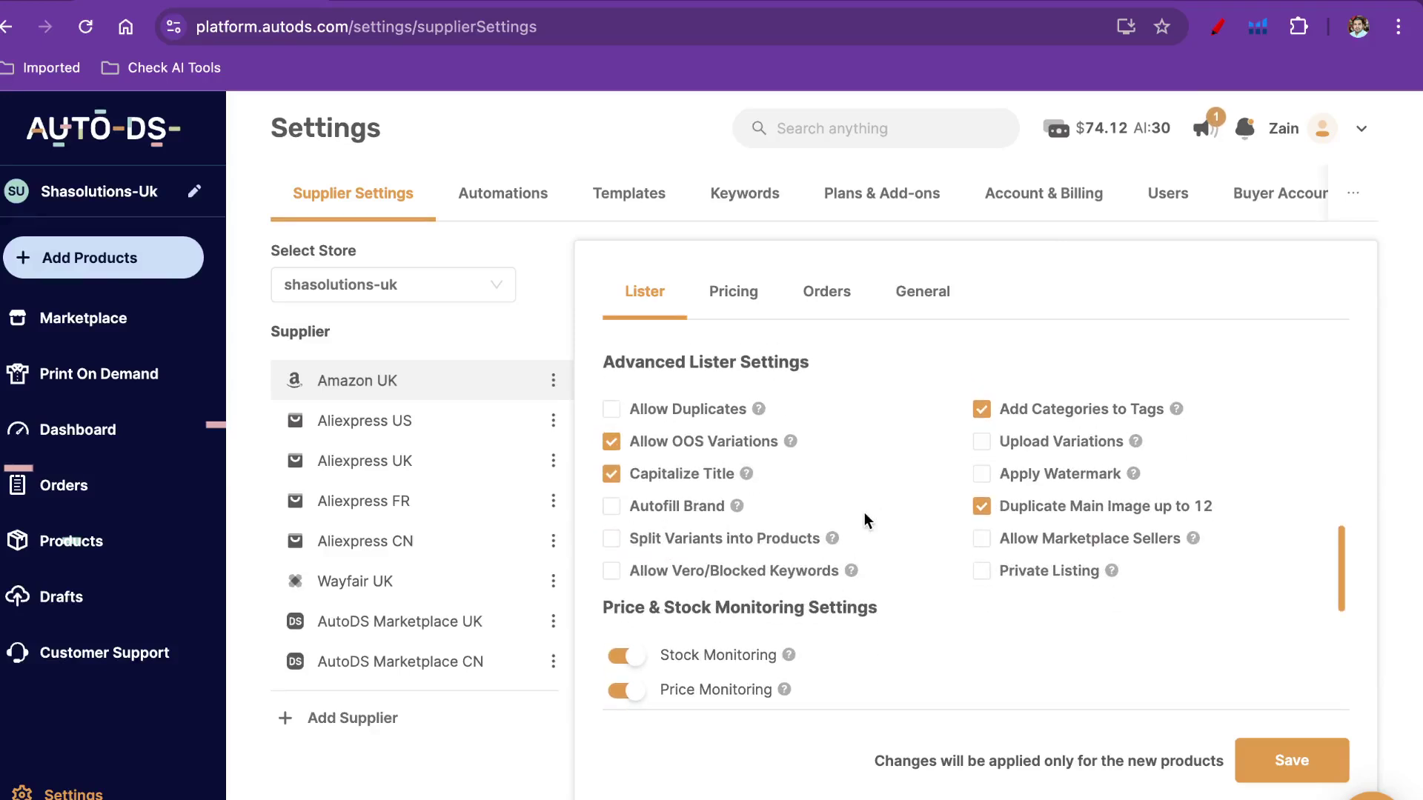
{"action": "scroll", "coordinate": [864, 513], "scroll_direction": "down", "scroll_amount": 5}
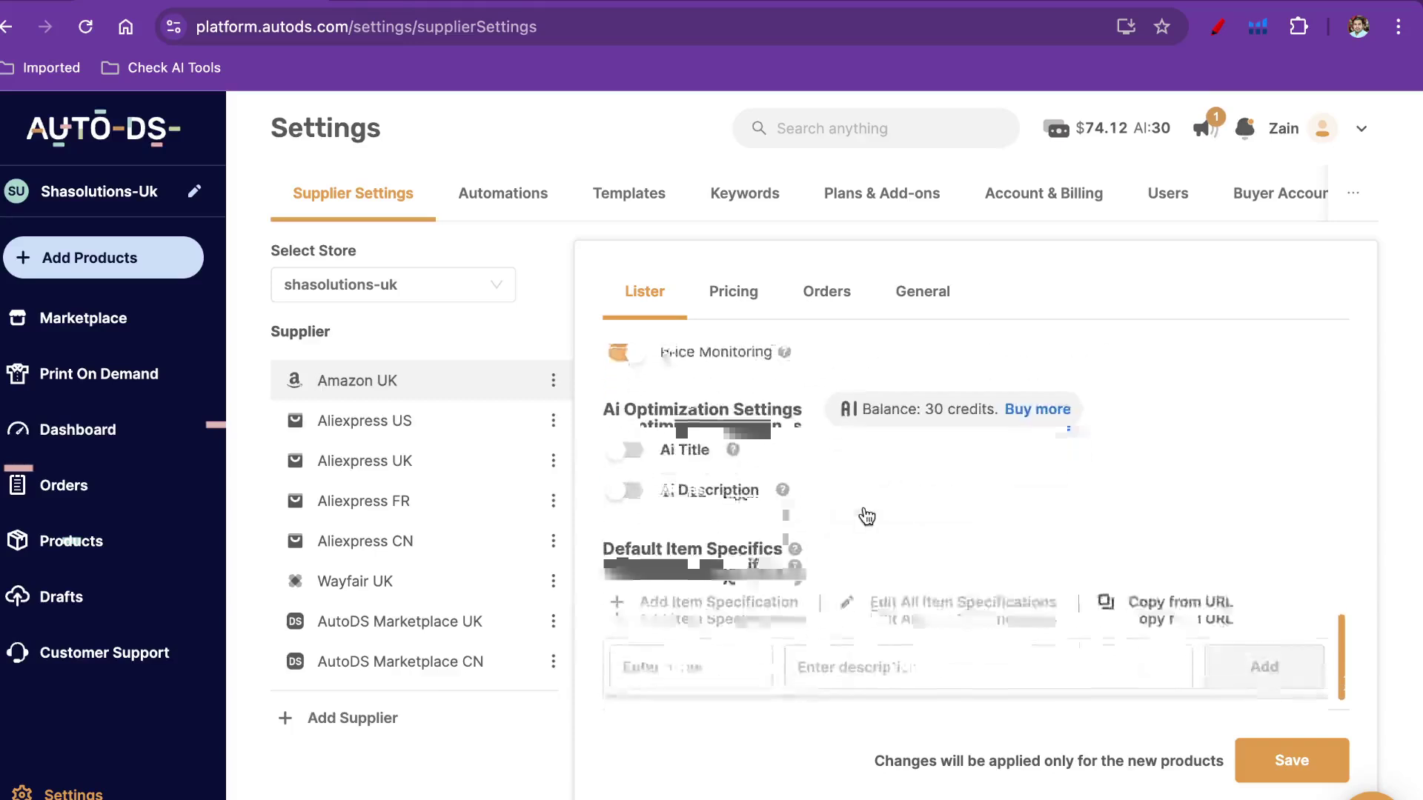
{"action": "scroll", "coordinate": [864, 506], "scroll_direction": "up", "scroll_amount": 10}
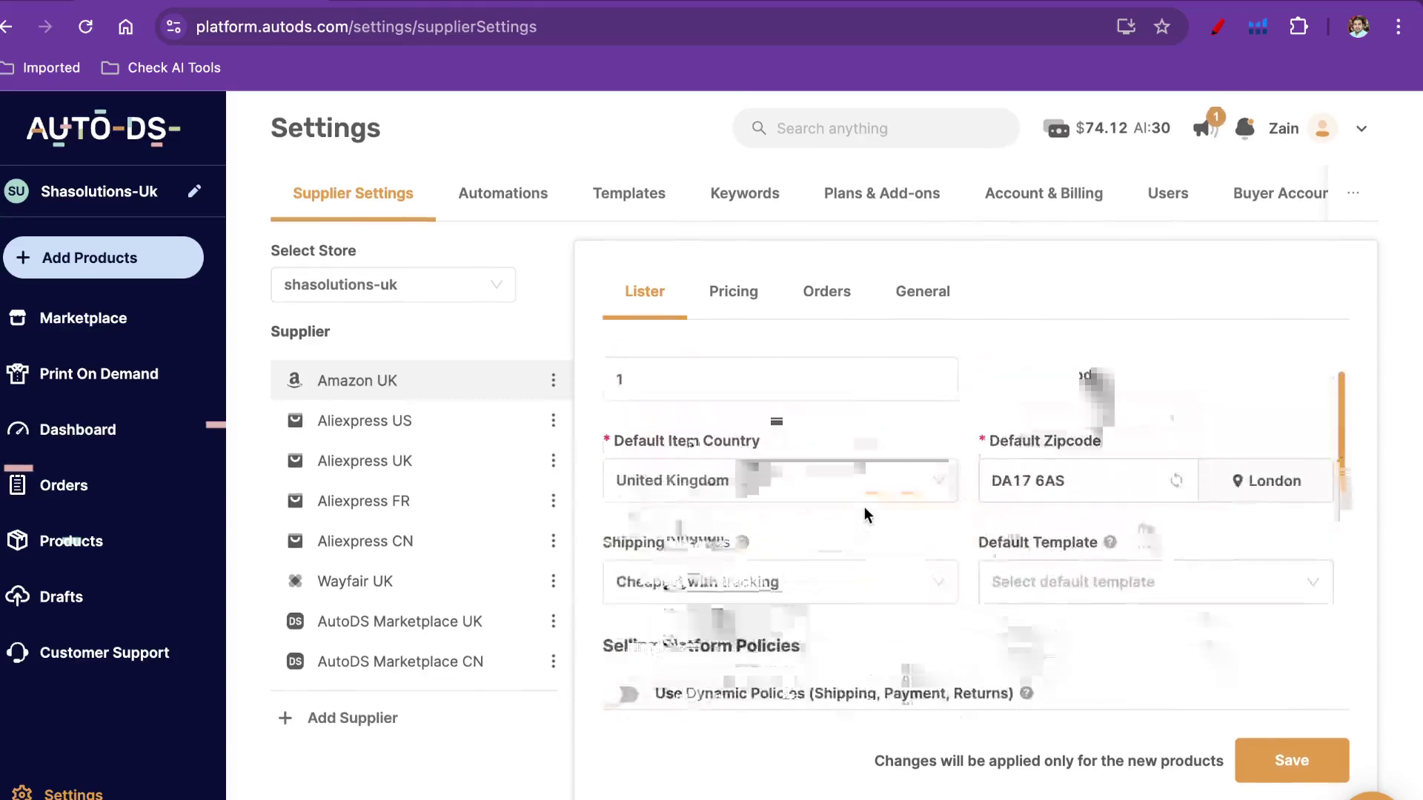
Examine the Amazon UK pricing settings, including fees, fee amount, additional profit and default automation
{"action": "left_click", "coordinate": [733, 312]}
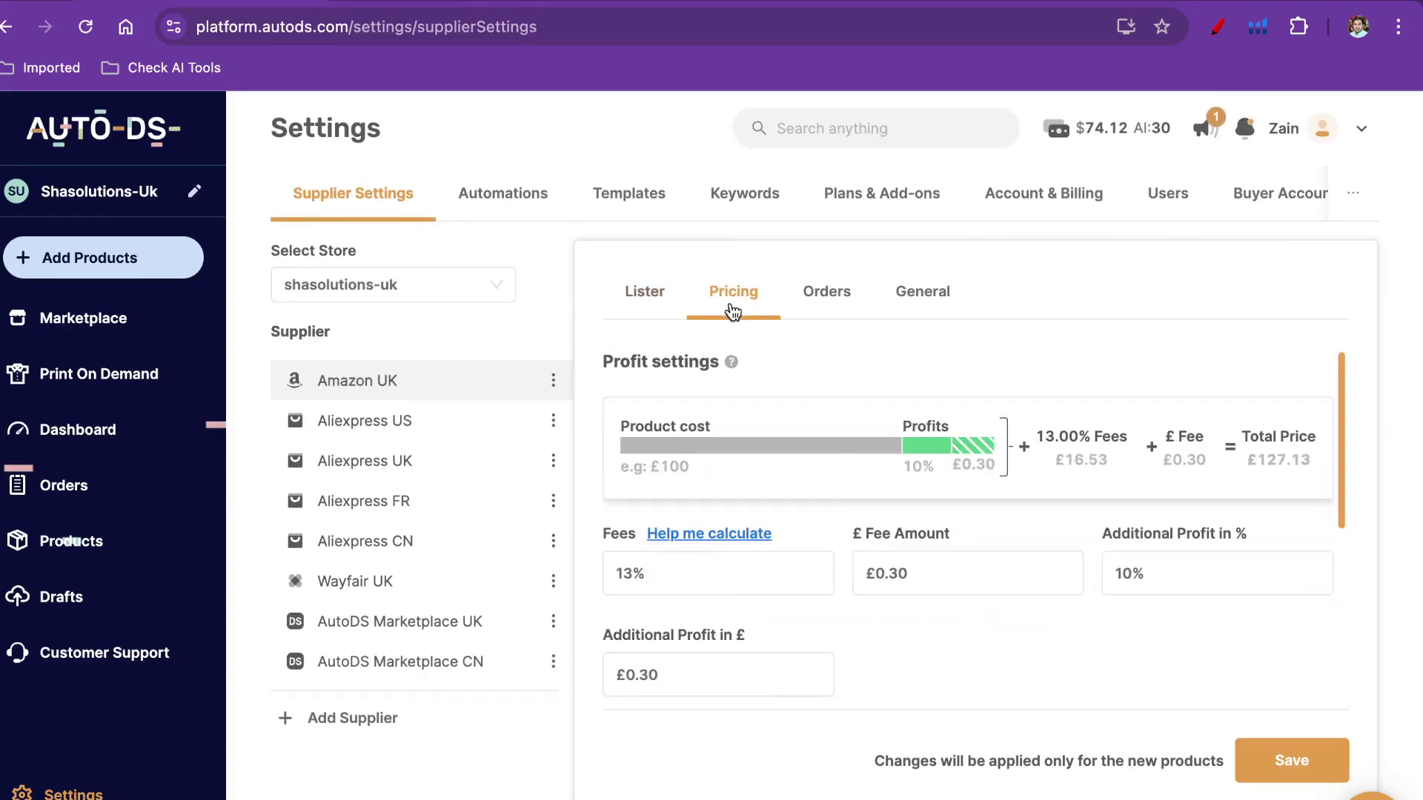
{"action": "scroll", "coordinate": [839, 491], "scroll_direction": "down", "scroll_amount": 2}
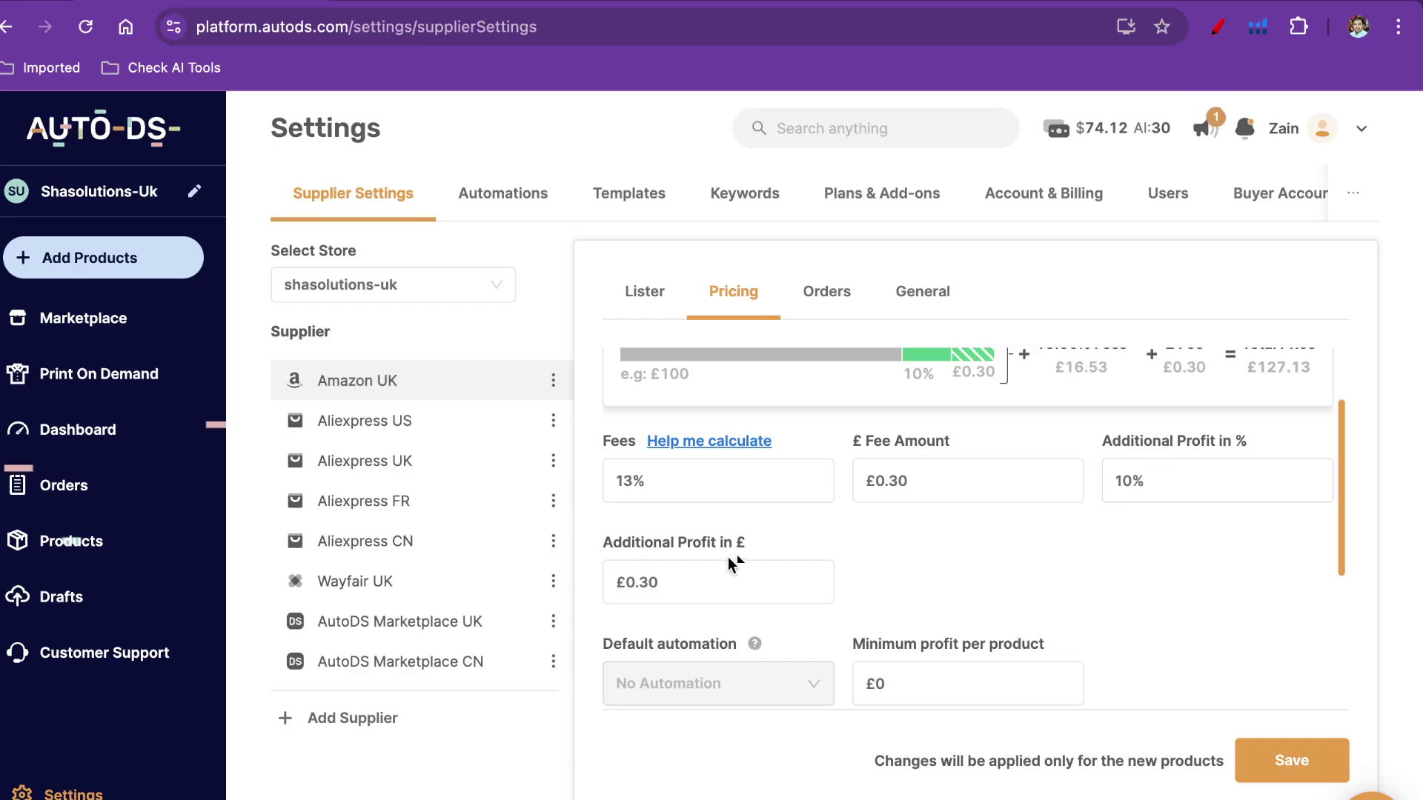
{"action": "scroll", "coordinate": [921, 510], "scroll_direction": "up", "scroll_amount": 1}
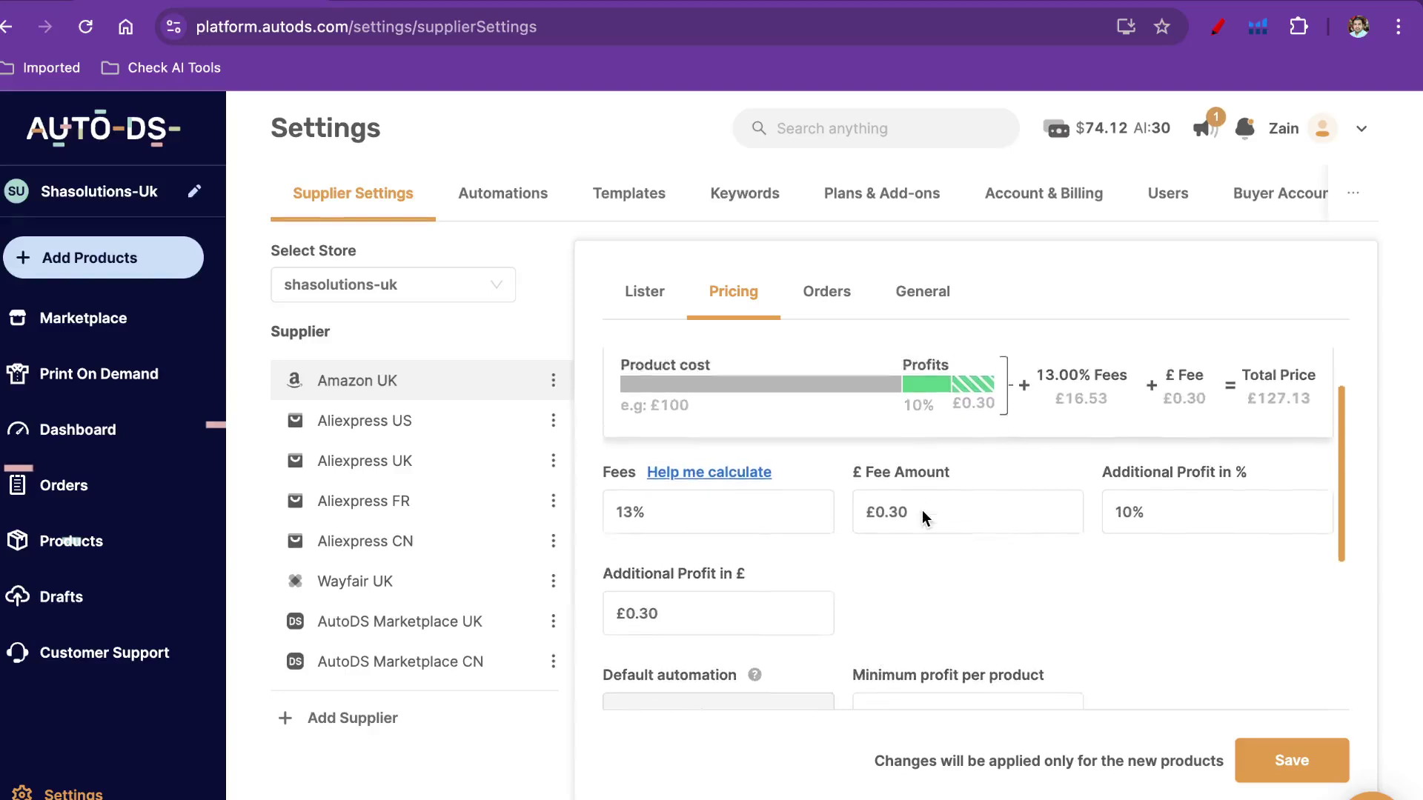
{"action": "scroll", "coordinate": [922, 509], "scroll_direction": "down", "scroll_amount": 1}
{"action": "scroll", "coordinate": [921, 510], "scroll_direction": "up", "scroll_amount": 1}
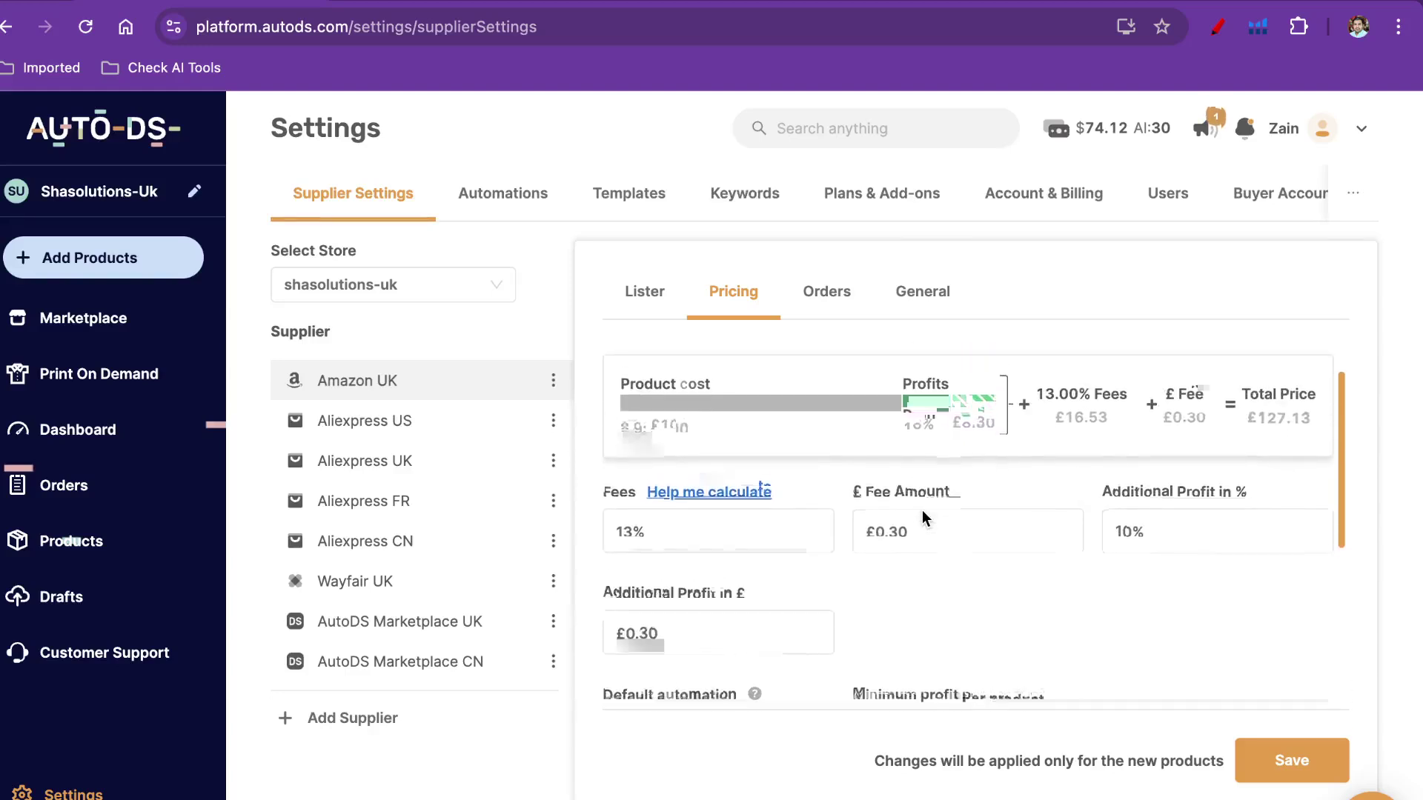
{"action": "scroll", "coordinate": [922, 510], "scroll_direction": "up", "scroll_amount": 1}
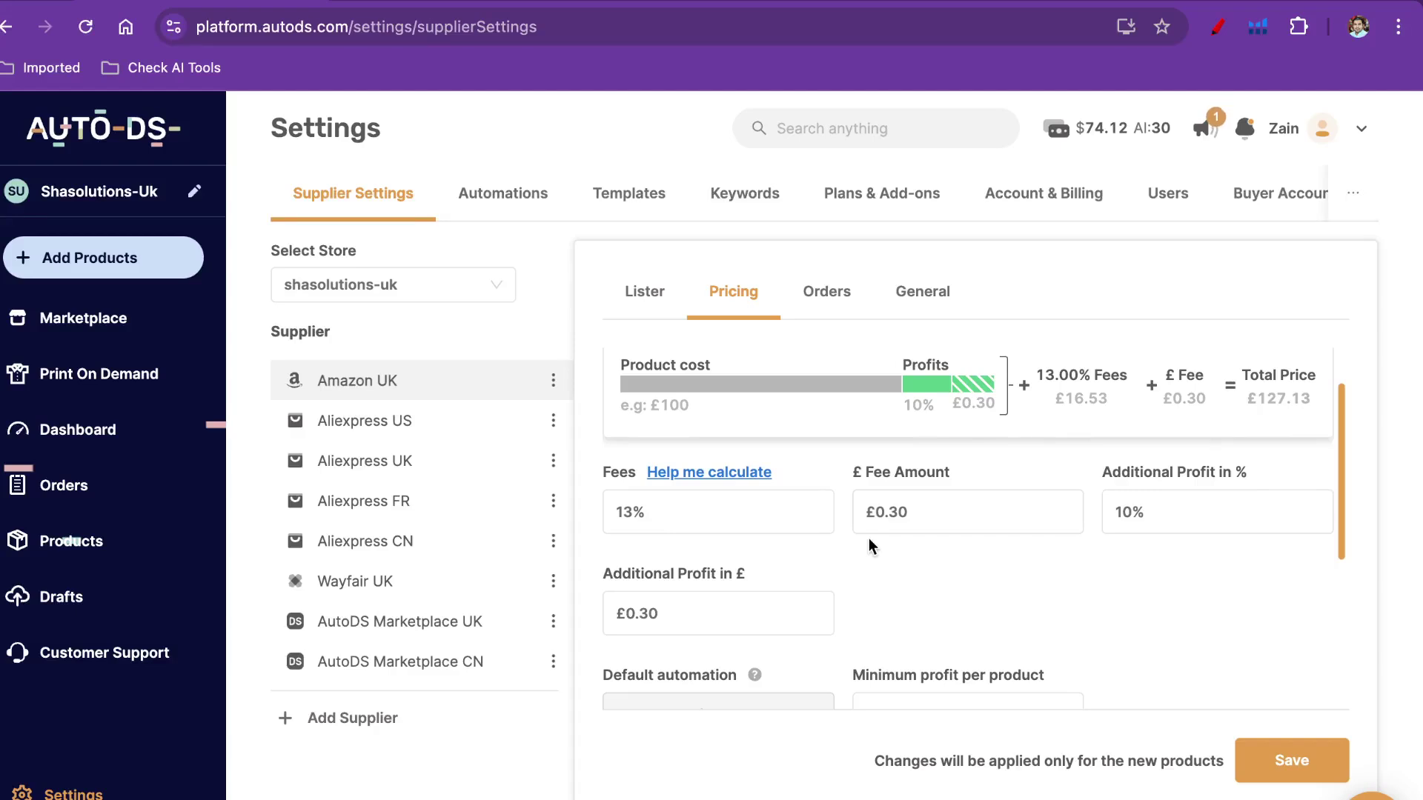
{"action": "scroll", "coordinate": [868, 538], "scroll_direction": "down", "scroll_amount": 2}
{"action": "left_click", "coordinate": [696, 516]}
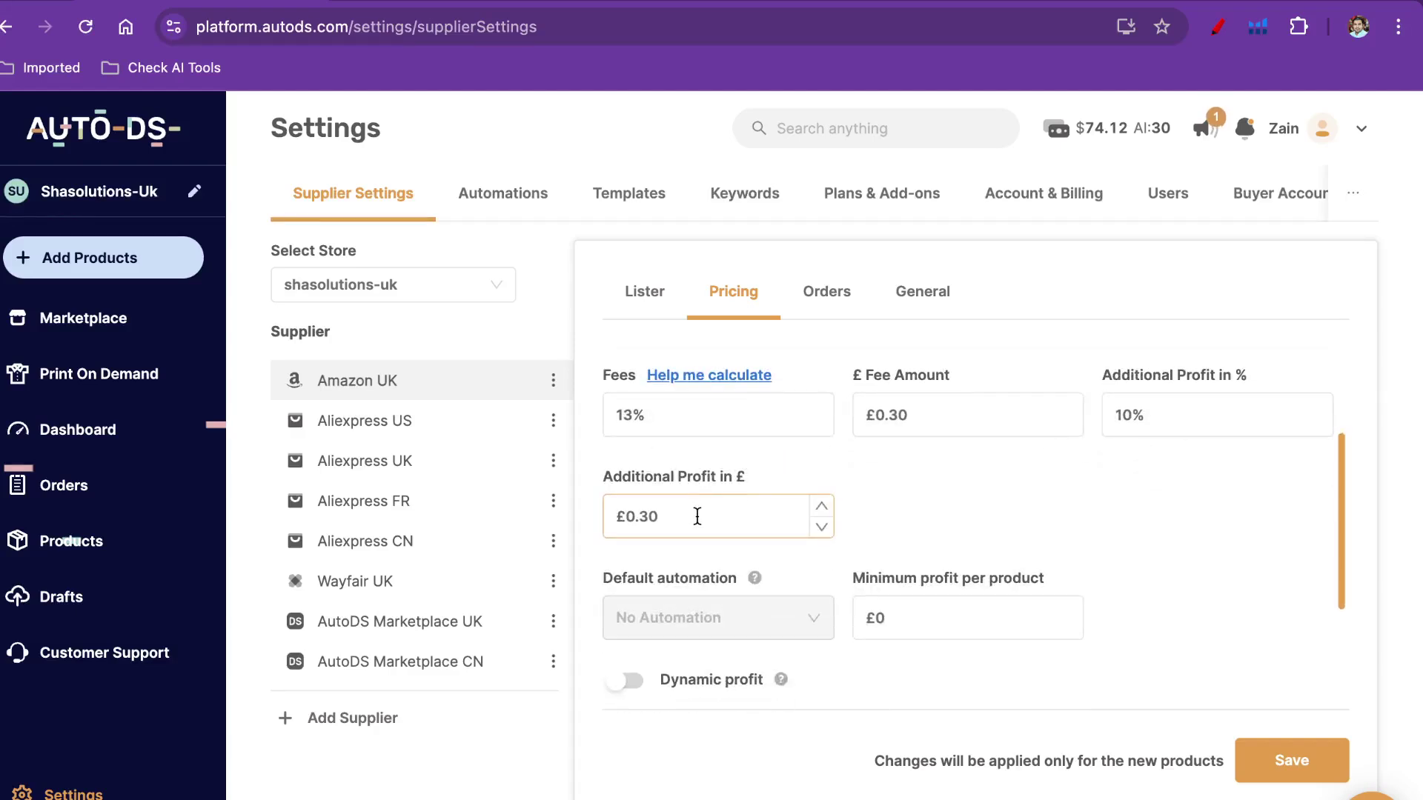
{"action": "scroll", "coordinate": [696, 516], "scroll_direction": "down", "scroll_amount": 2}
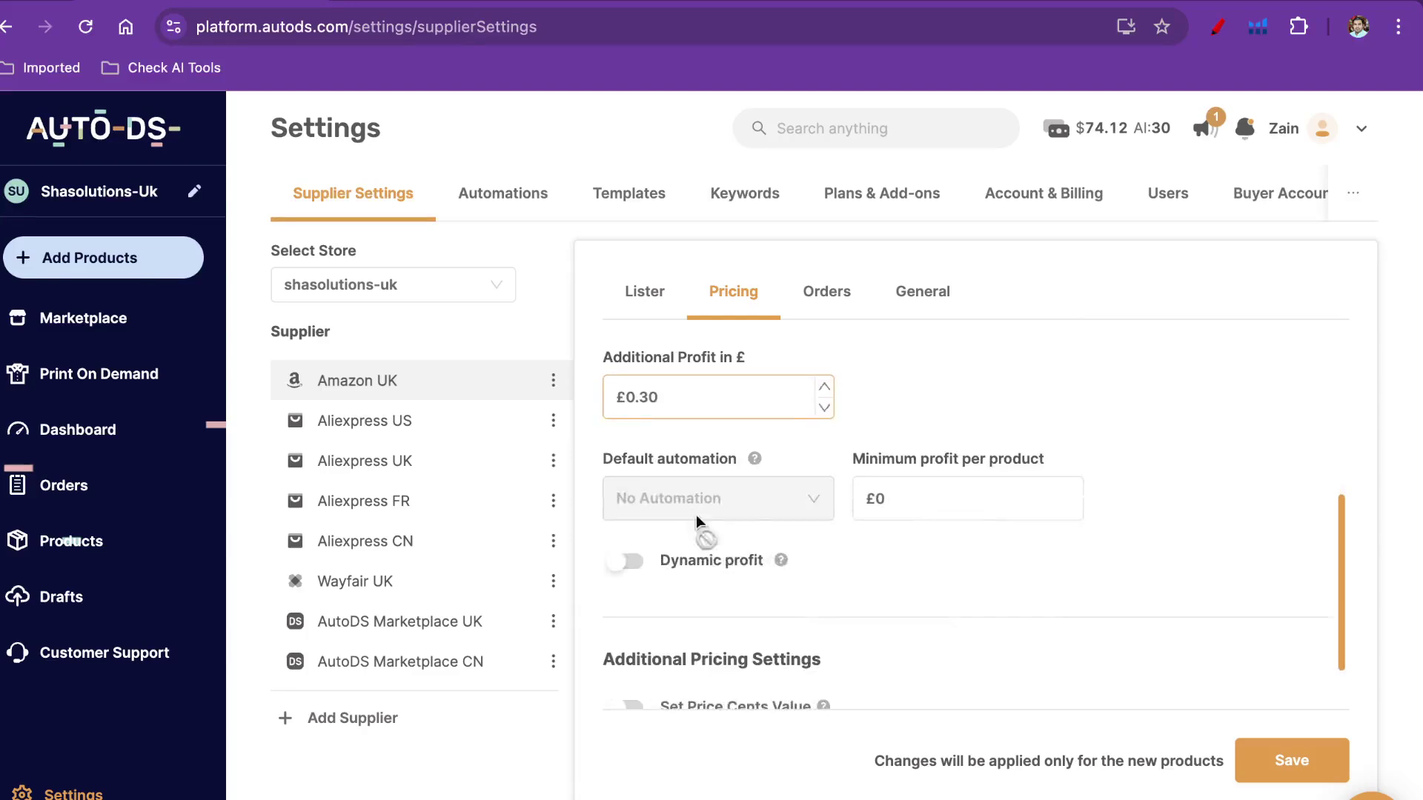
Set the minimum profit per product to £3 in the Amazon UK pricing settings
{"action": "left_click", "coordinate": [964, 504]}
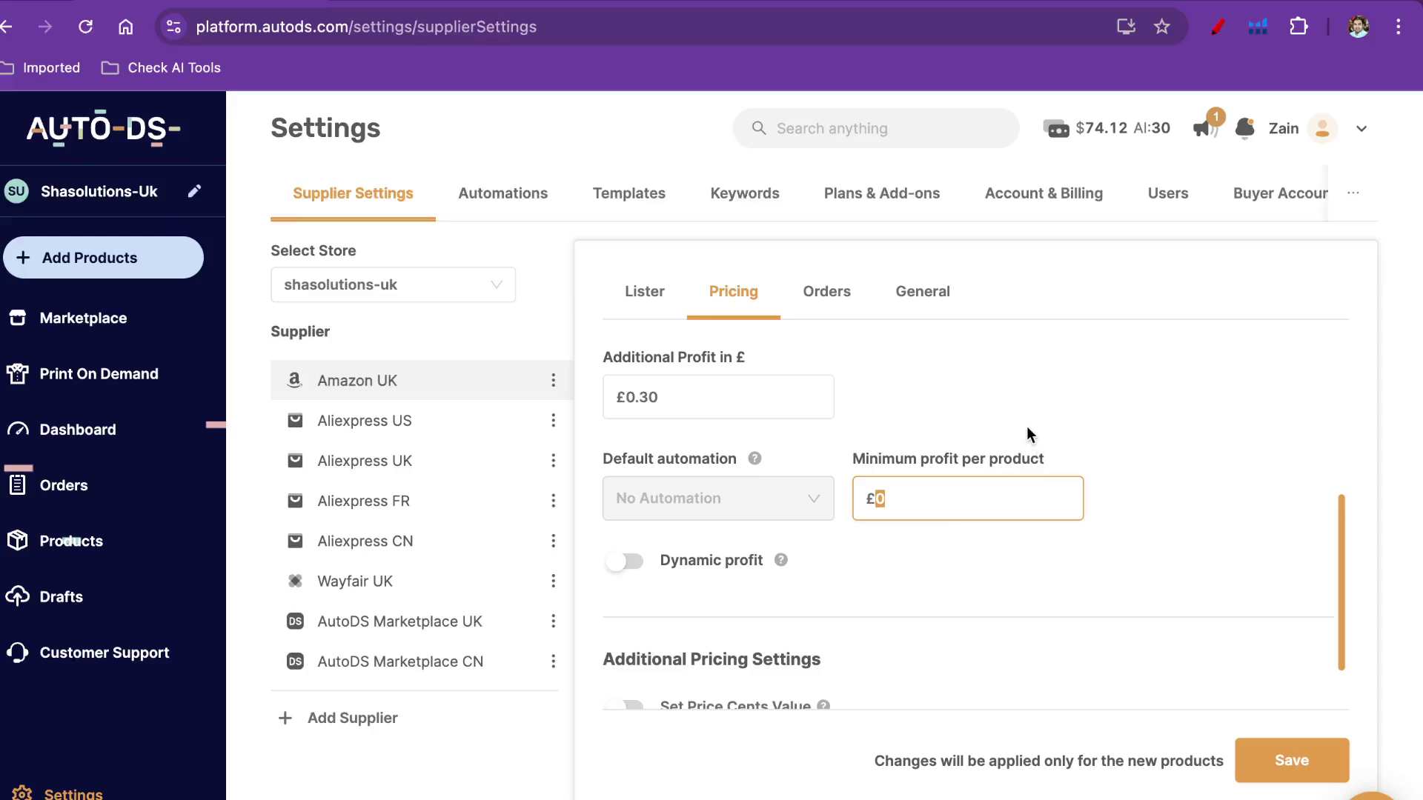
{"action": "left_click", "coordinate": [948, 508]}
{"action": "scroll", "coordinate": [947, 507], "scroll_direction": "down", "scroll_amount": 1}
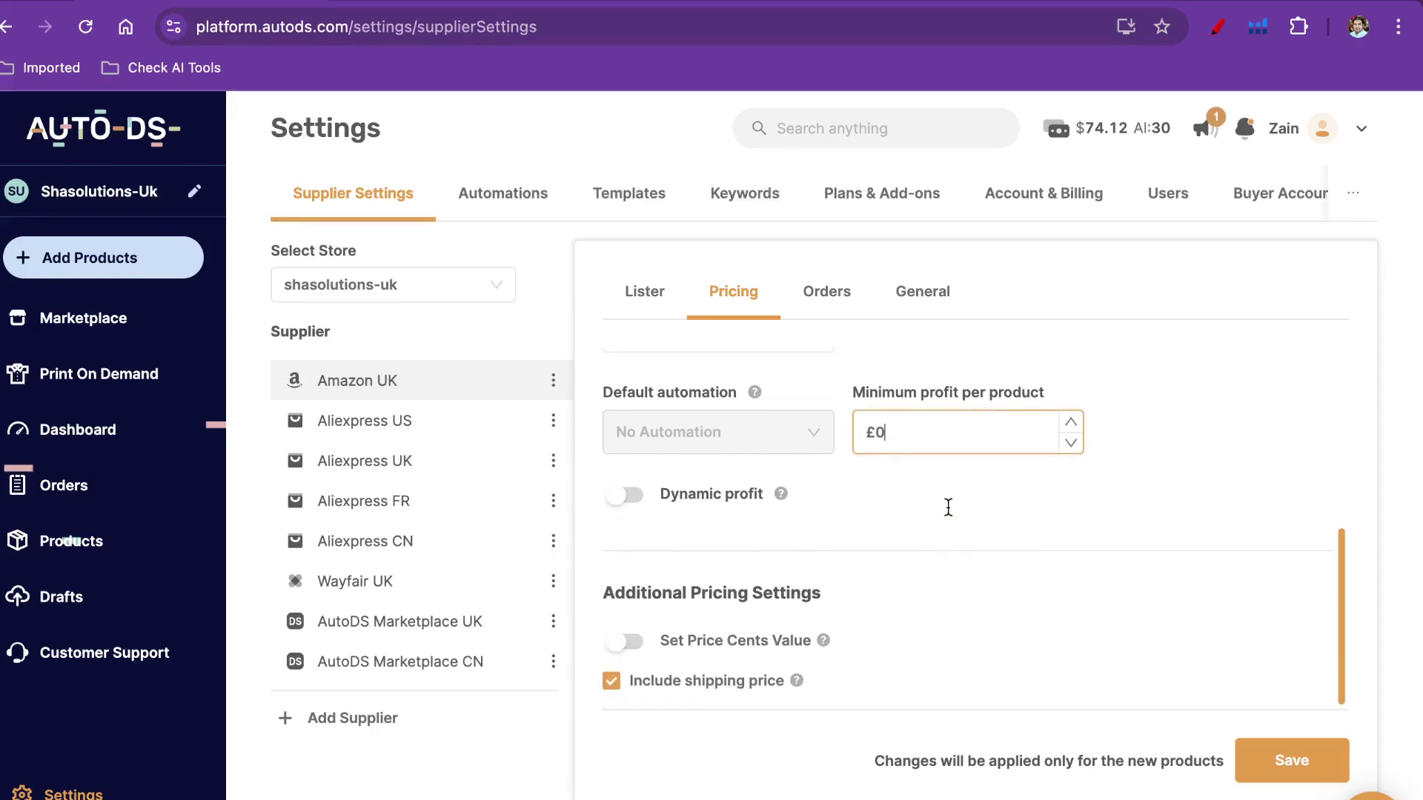
{"action": "double_click", "coordinate": [921, 434]}
{"action": "type", "text": "2"}
{"action": "left_click", "coordinate": [895, 432]}
{"action": "left_click", "coordinate": [996, 618]}
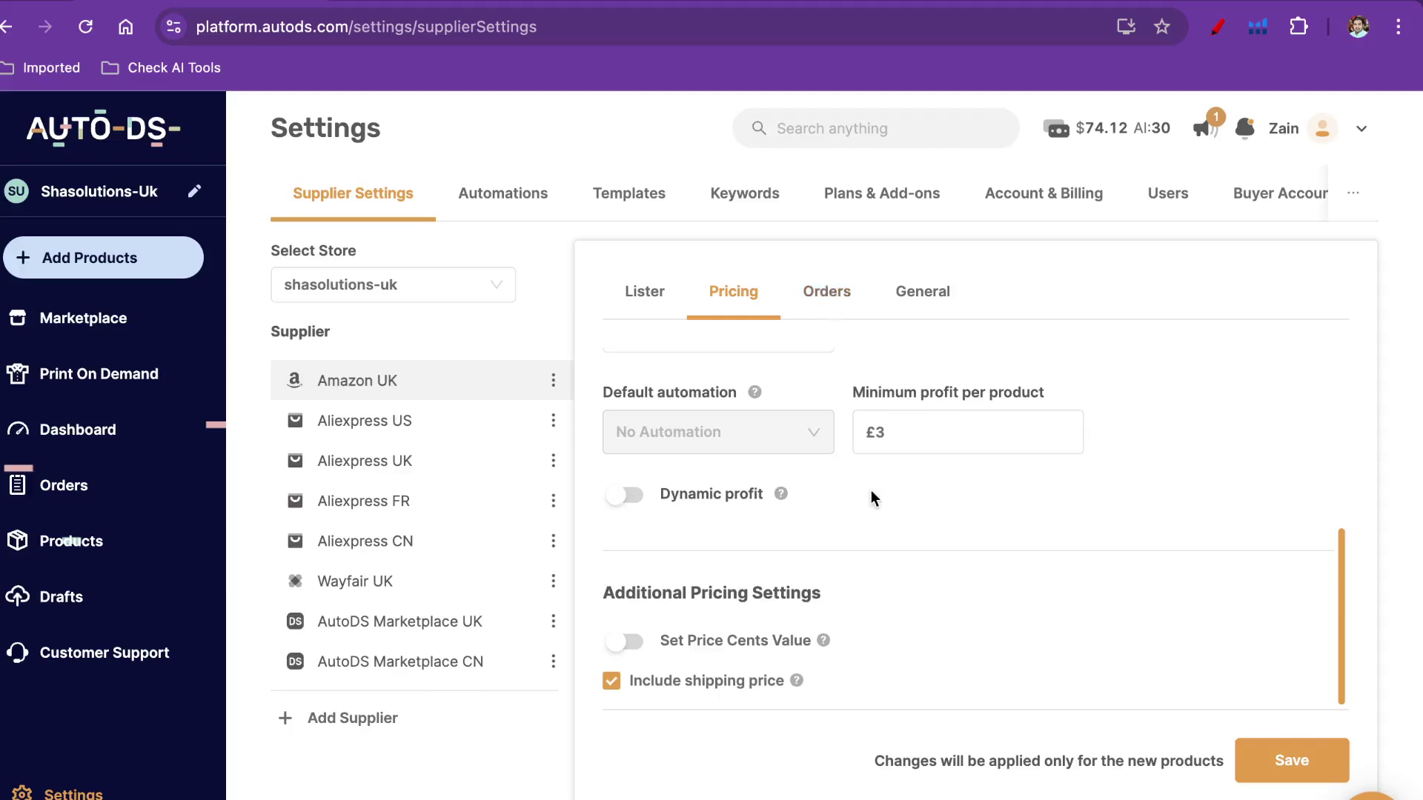
Try a price cents value of .99 in the additional pricing settings, and switch that option back off
{"action": "scroll", "coordinate": [869, 490], "scroll_direction": "down", "scroll_amount": 1}
{"action": "scroll", "coordinate": [870, 491], "scroll_direction": "up", "scroll_amount": 1}
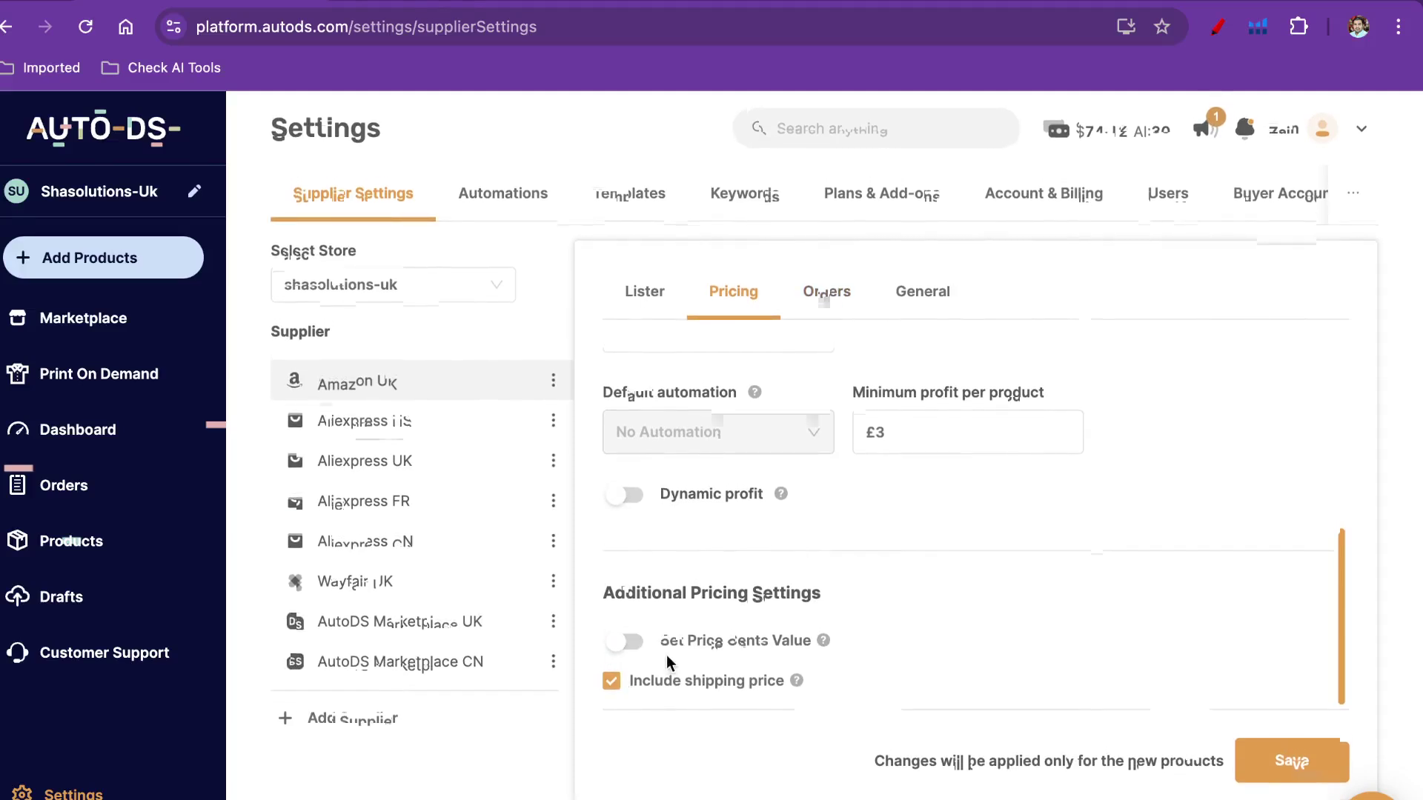
{"action": "left_click", "coordinate": [627, 643]}
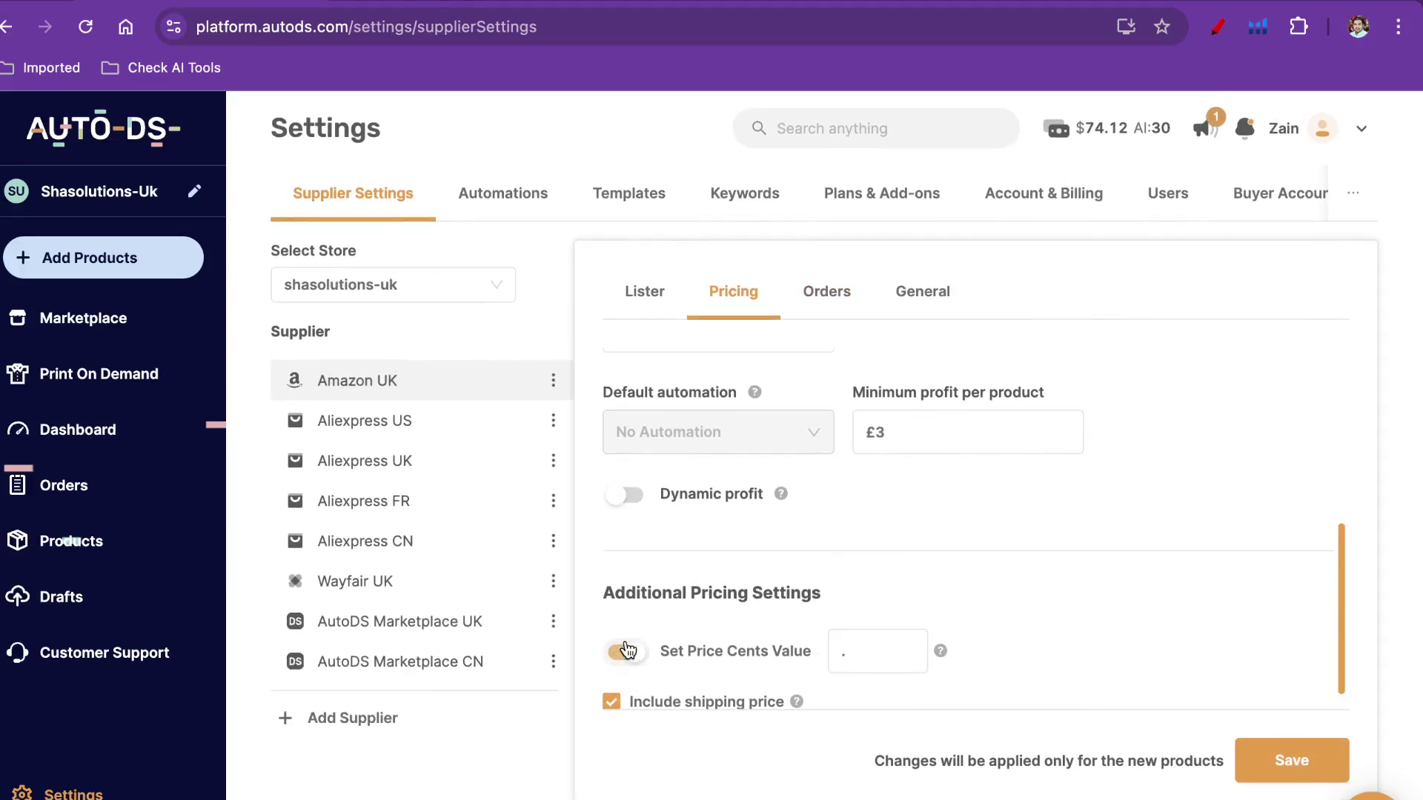
{"action": "left_click", "coordinate": [880, 659]}
{"action": "type", "text": ".99"}
{"action": "scroll", "coordinate": [637, 658], "scroll_direction": "down", "scroll_amount": 1}
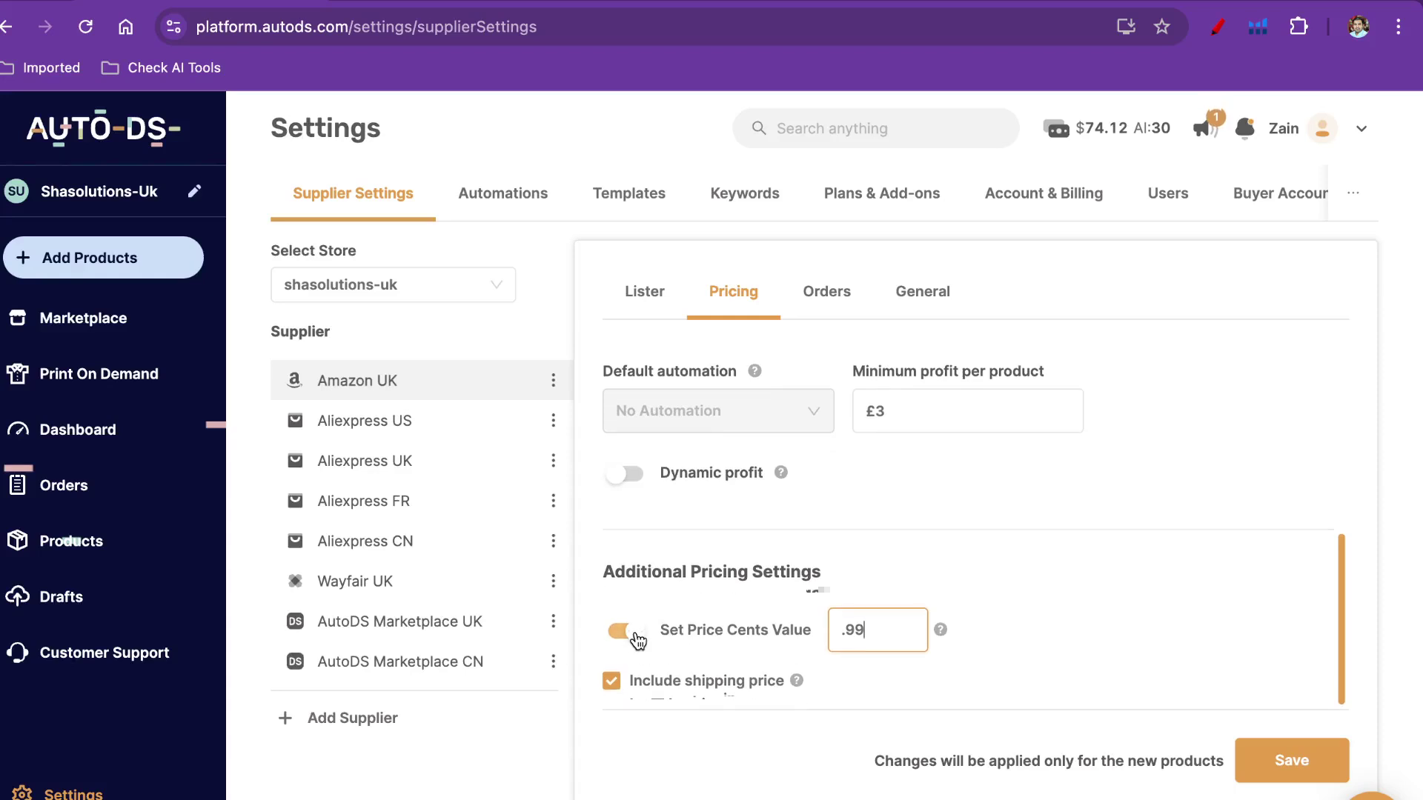
{"action": "left_click", "coordinate": [638, 641]}
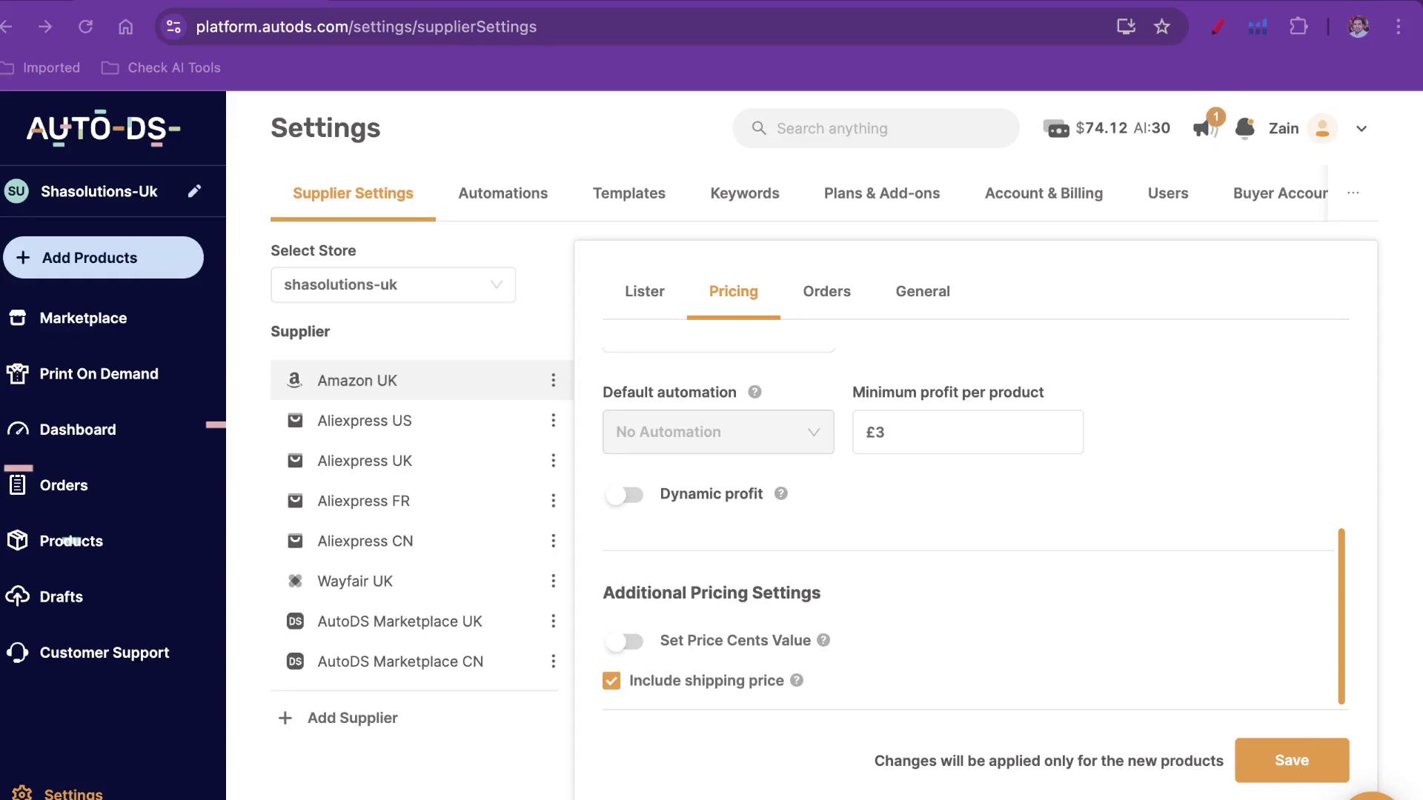
Enable auto ordering in the Amazon UK order settings and confirm the $0 Orders Processor add-on
{"action": "left_click", "coordinate": [835, 295]}
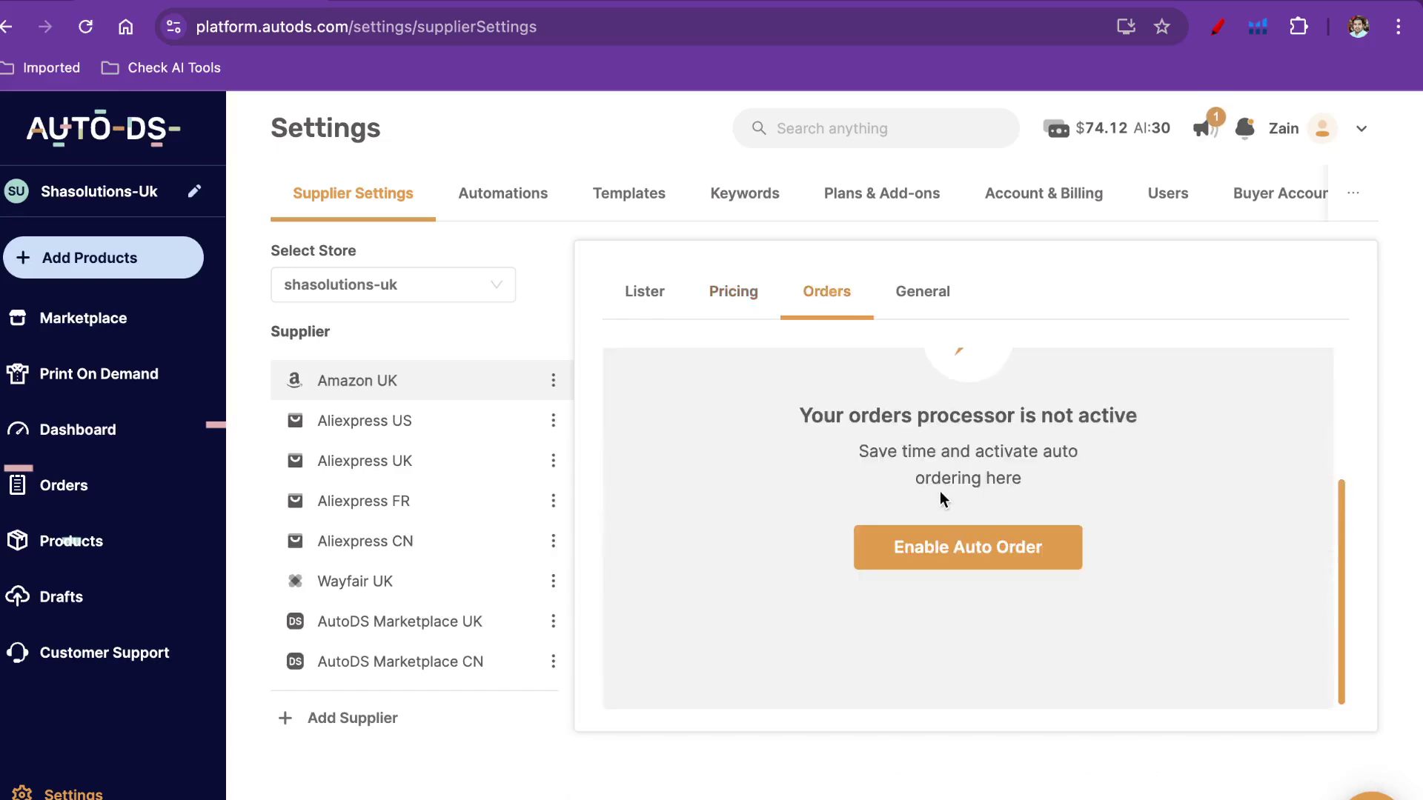
{"action": "left_click", "coordinate": [932, 553]}
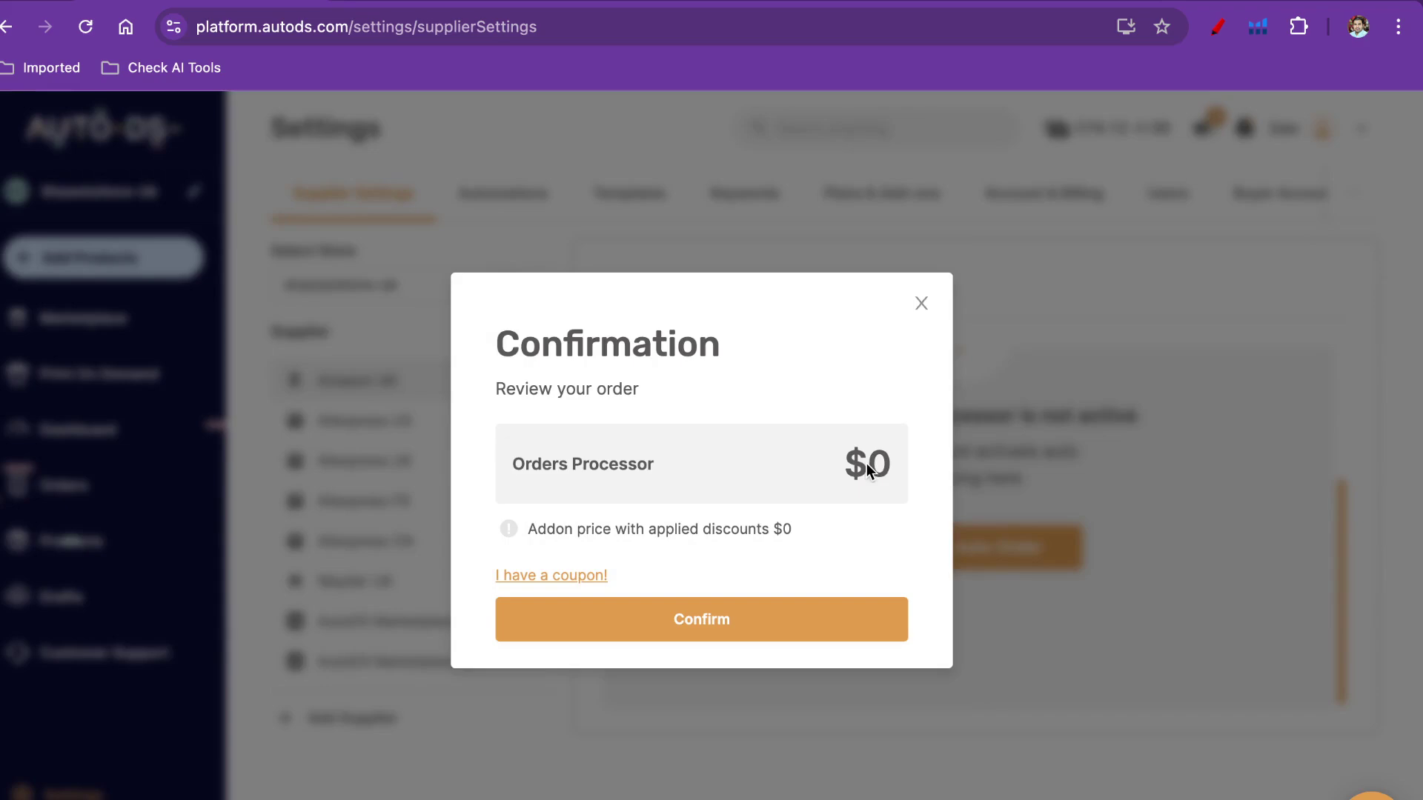
{"action": "left_click", "coordinate": [764, 630]}
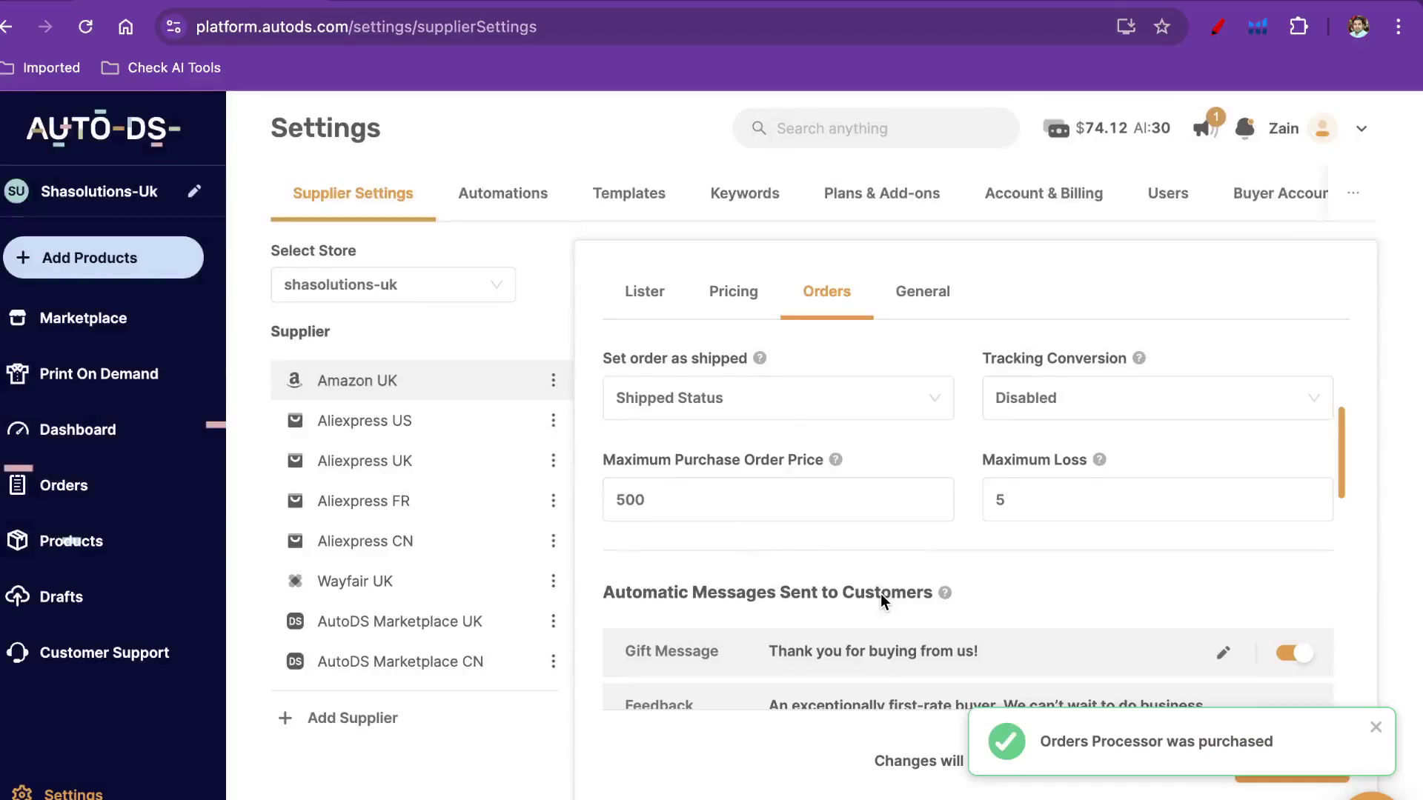
Turn on automatic orders and have orders marked as delivered automatically after 3 days
{"action": "scroll", "coordinate": [881, 593], "scroll_direction": "up", "scroll_amount": 3}
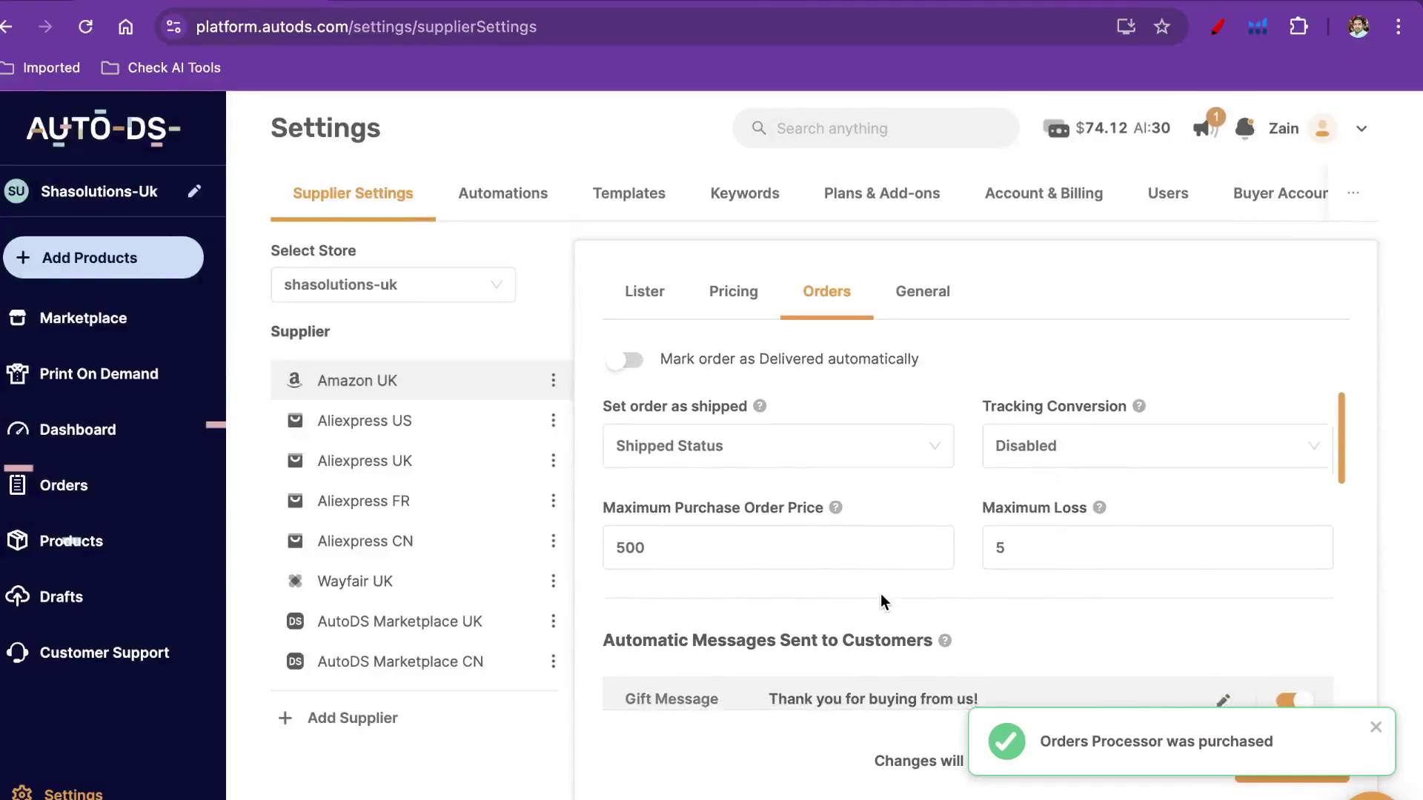
{"action": "scroll", "coordinate": [880, 593], "scroll_direction": "up", "scroll_amount": 3}
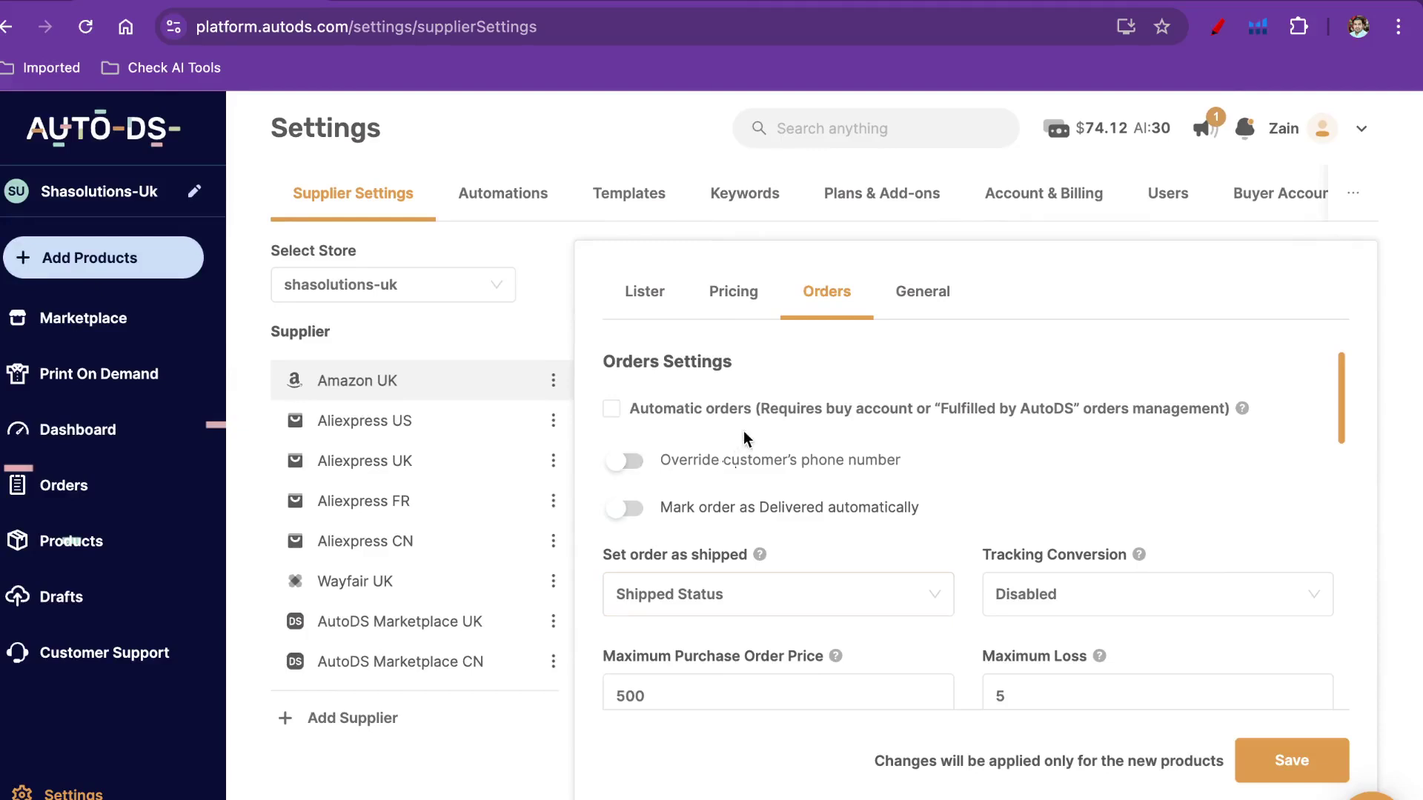
{"action": "left_click", "coordinate": [614, 412]}
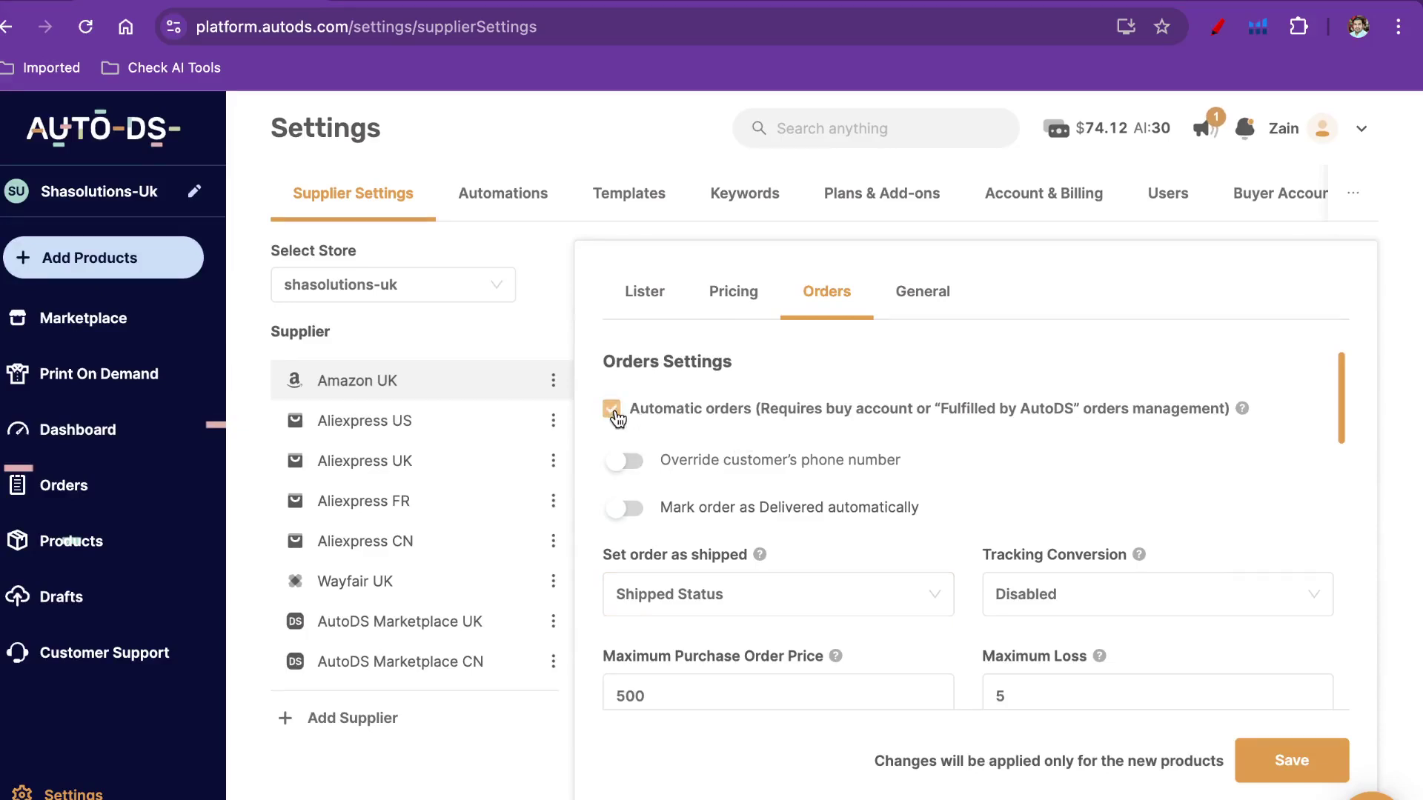
{"action": "left_click", "coordinate": [637, 511]}
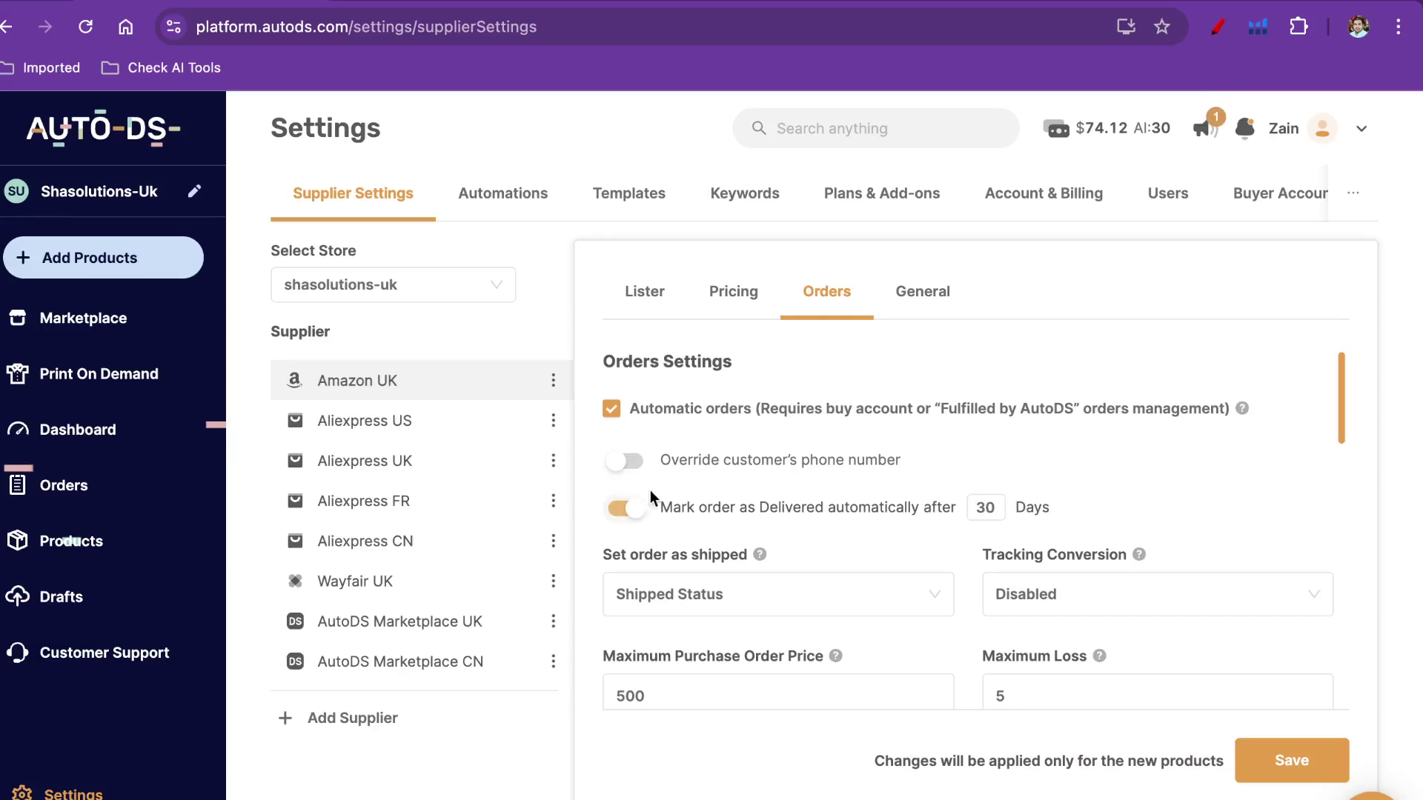
{"action": "double_click", "coordinate": [991, 510]}
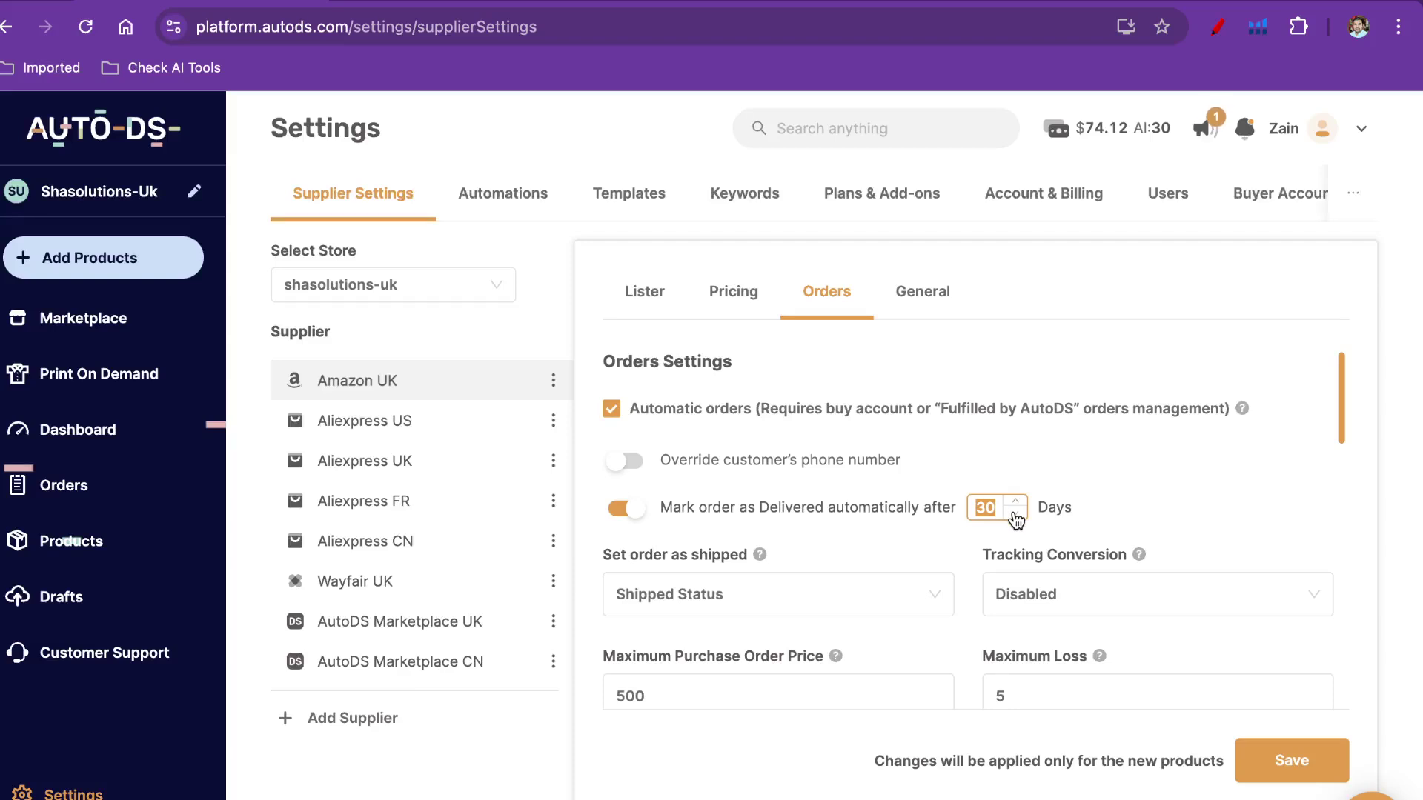
{"action": "type", "text": "3"}
{"action": "left_click", "coordinate": [1040, 460]}
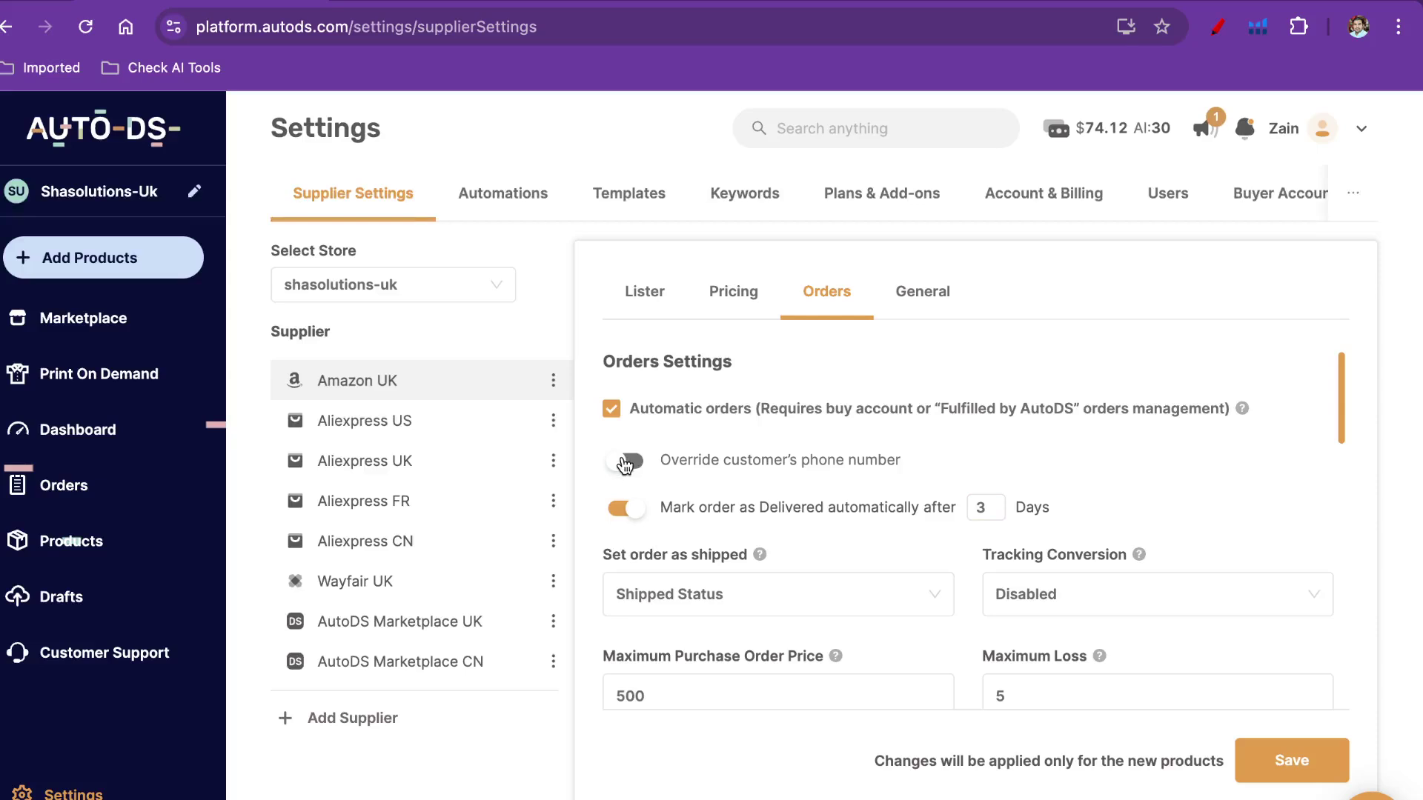
Set the tracking conversion for Amazon UK orders to Generate UPS/Fedex/DHL tracking number
{"action": "scroll", "coordinate": [697, 488], "scroll_direction": "down", "scroll_amount": 3}
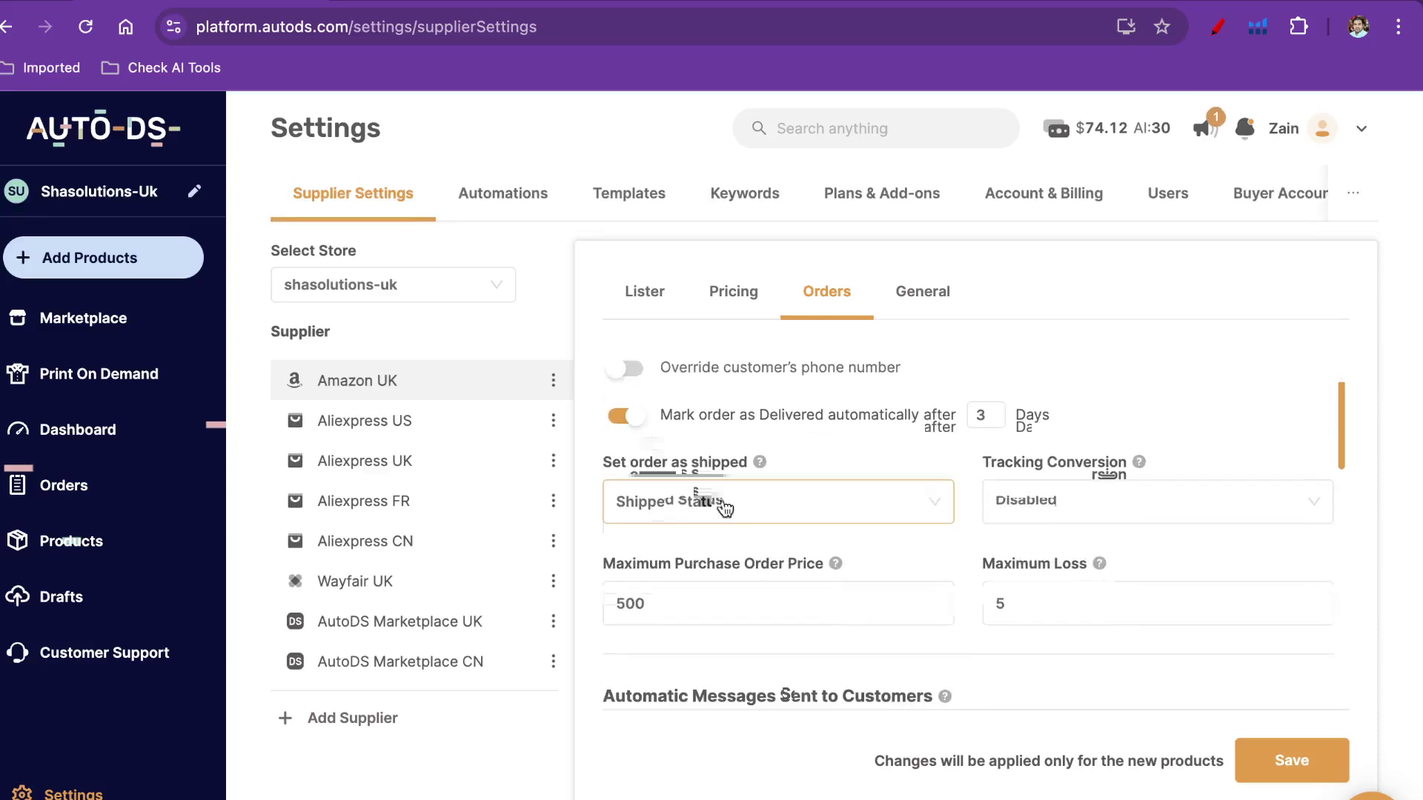
{"action": "scroll", "coordinate": [753, 533], "scroll_direction": "down", "scroll_amount": 2}
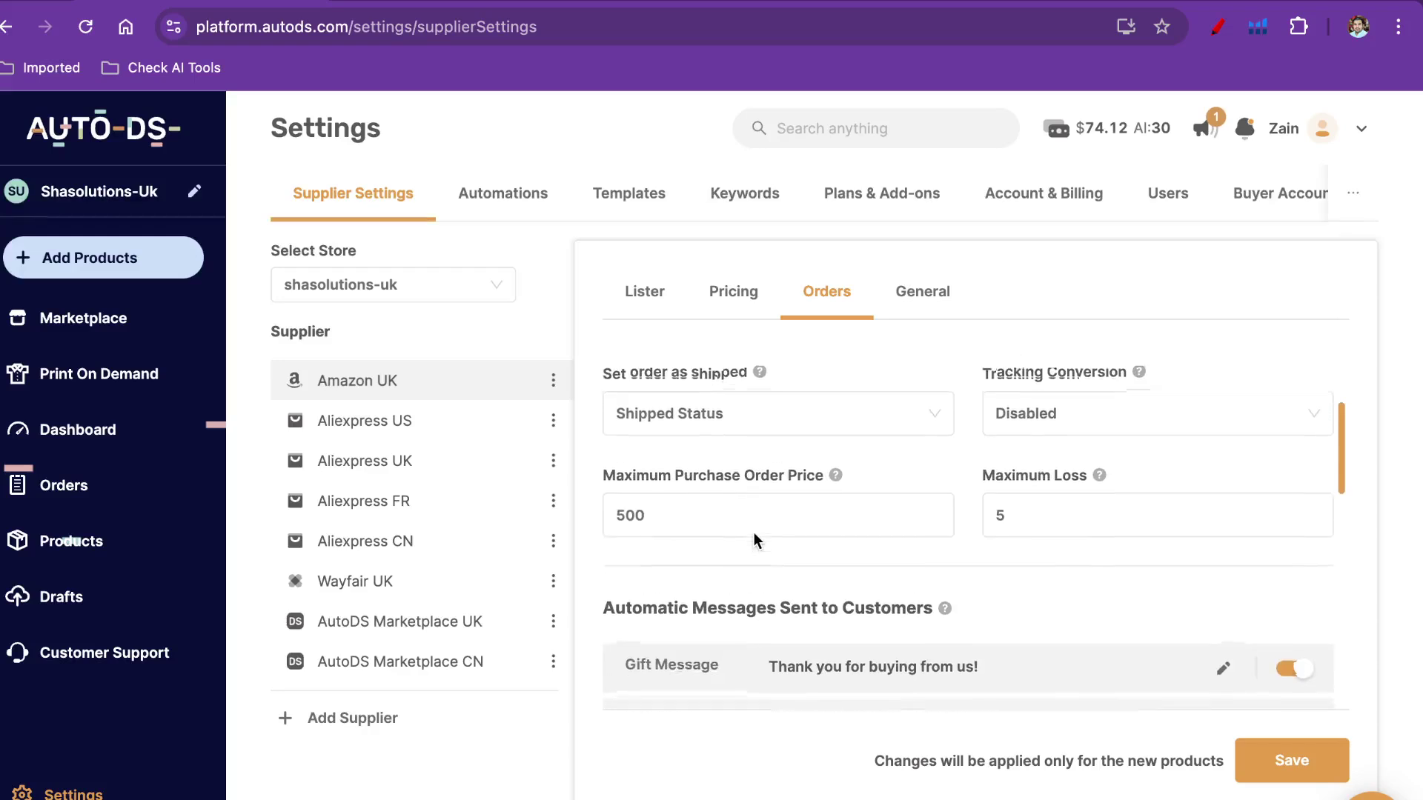
{"action": "scroll", "coordinate": [753, 532], "scroll_direction": "up", "scroll_amount": 1}
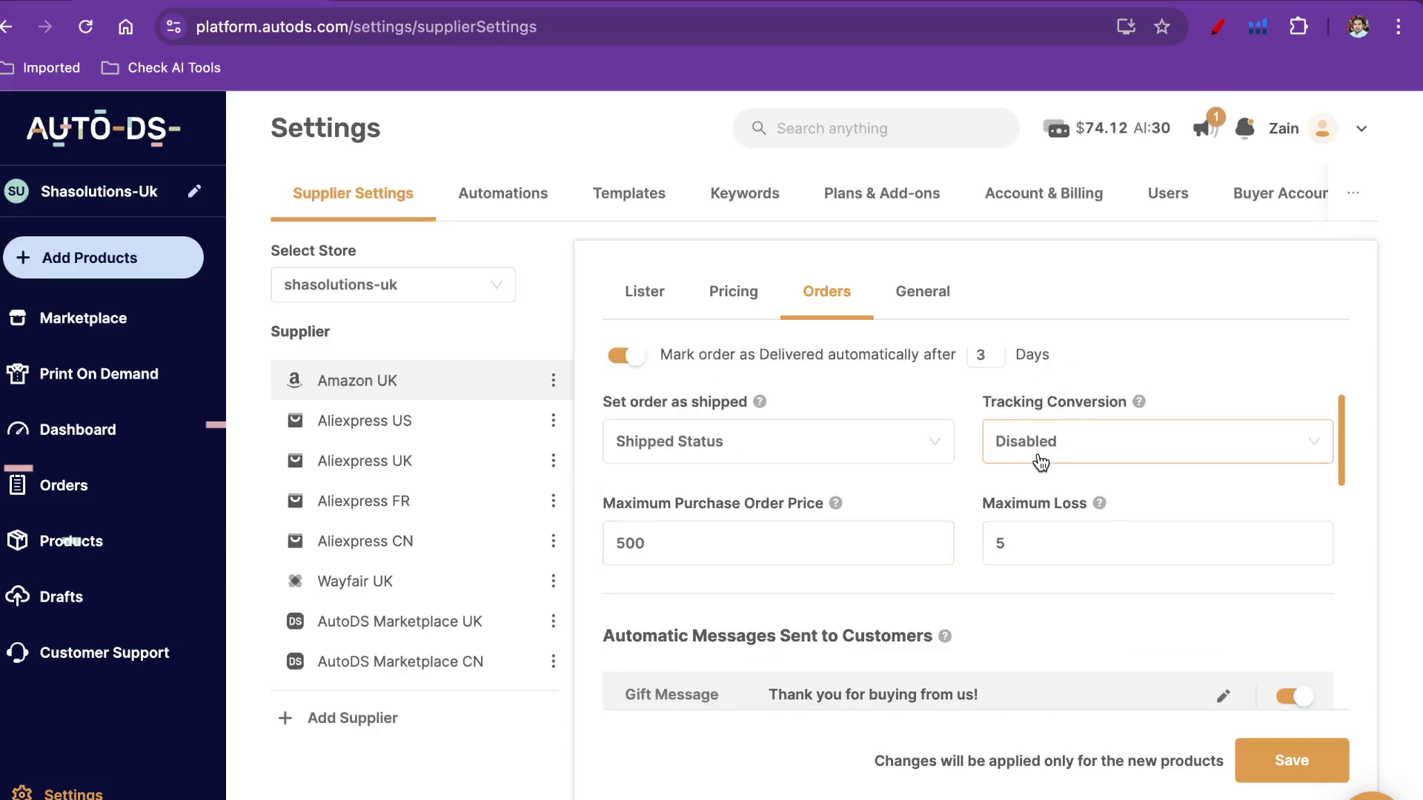
{"action": "left_click", "coordinate": [1040, 459]}
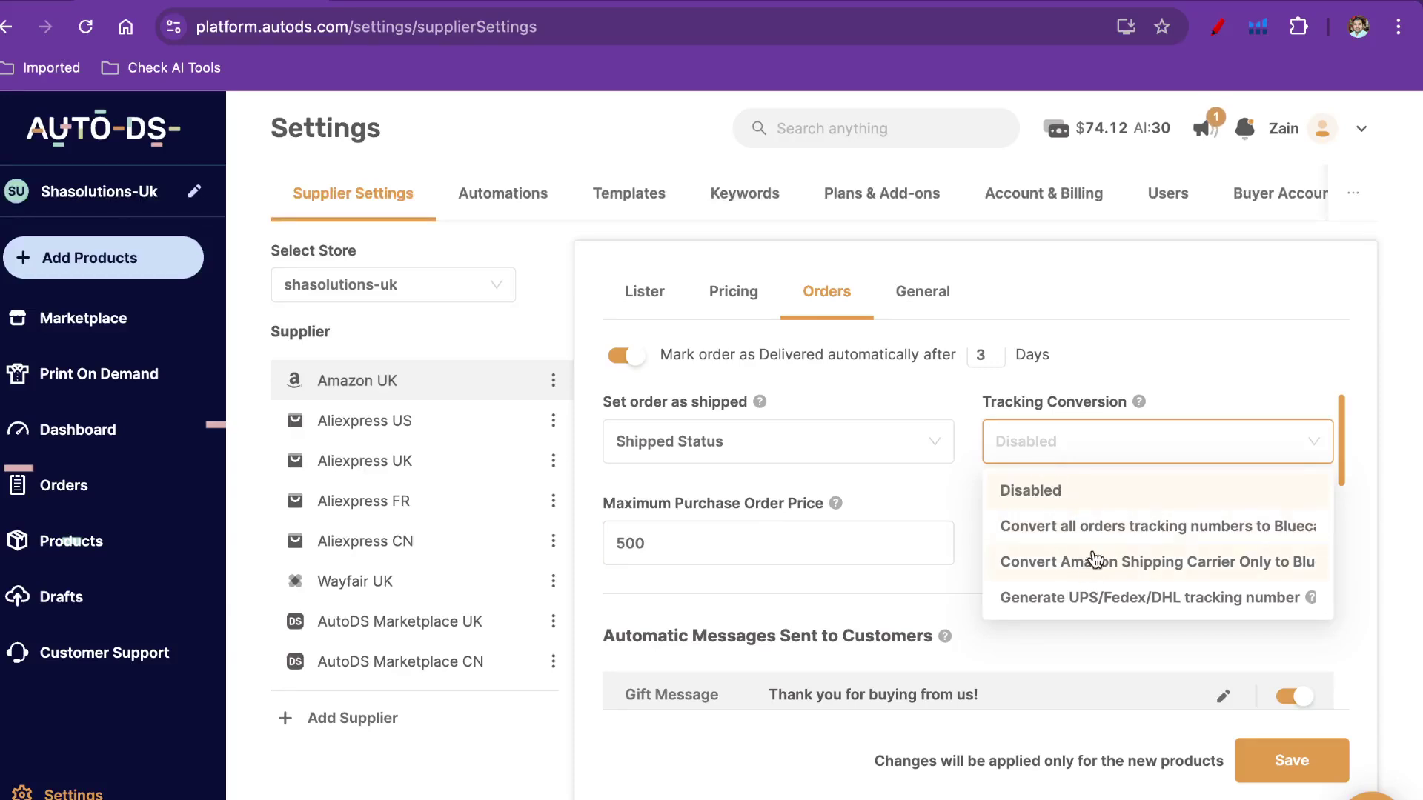
{"action": "left_click", "coordinate": [1087, 606]}
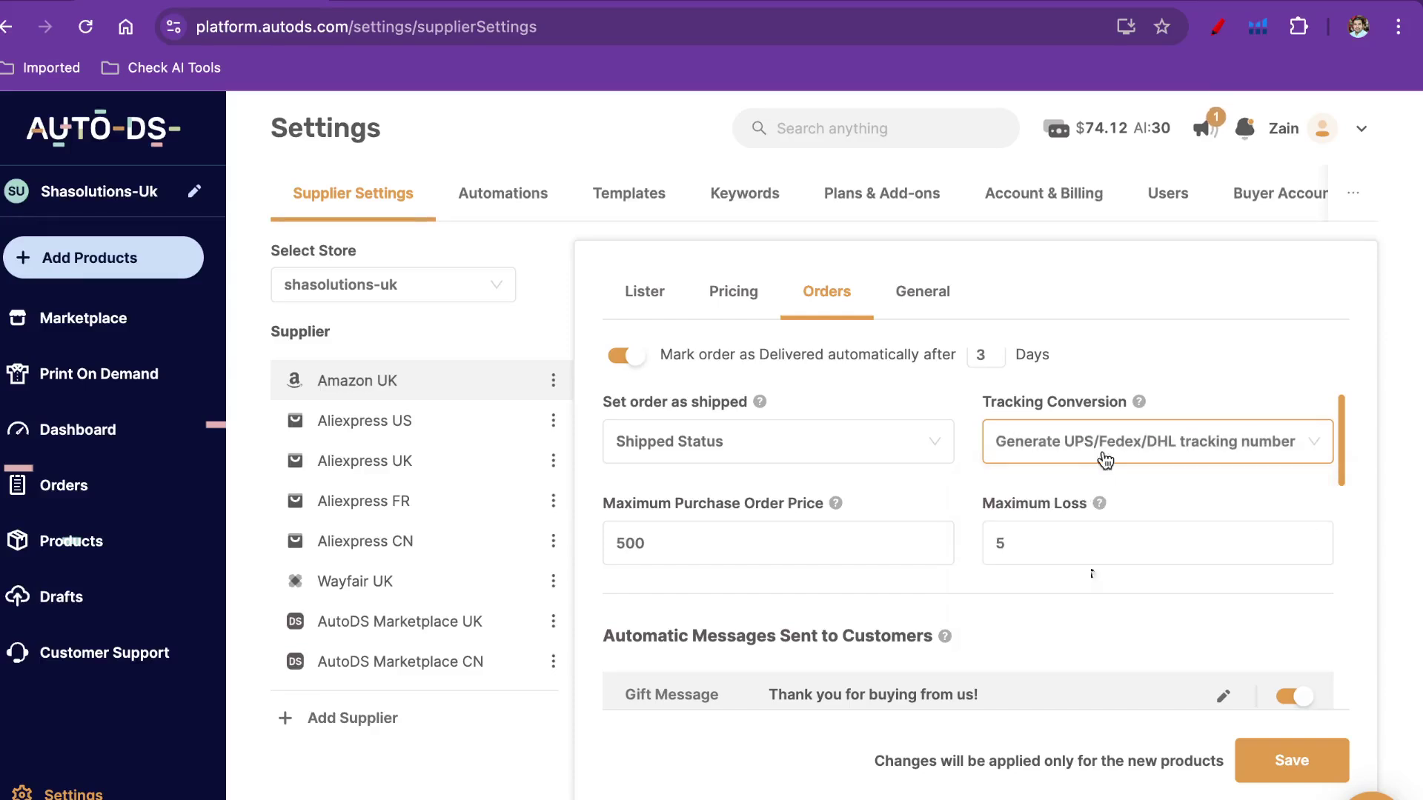
Review the automatic messages sent to customers and switch off the gift message
{"action": "scroll", "coordinate": [1106, 449], "scroll_direction": "down", "scroll_amount": 5}
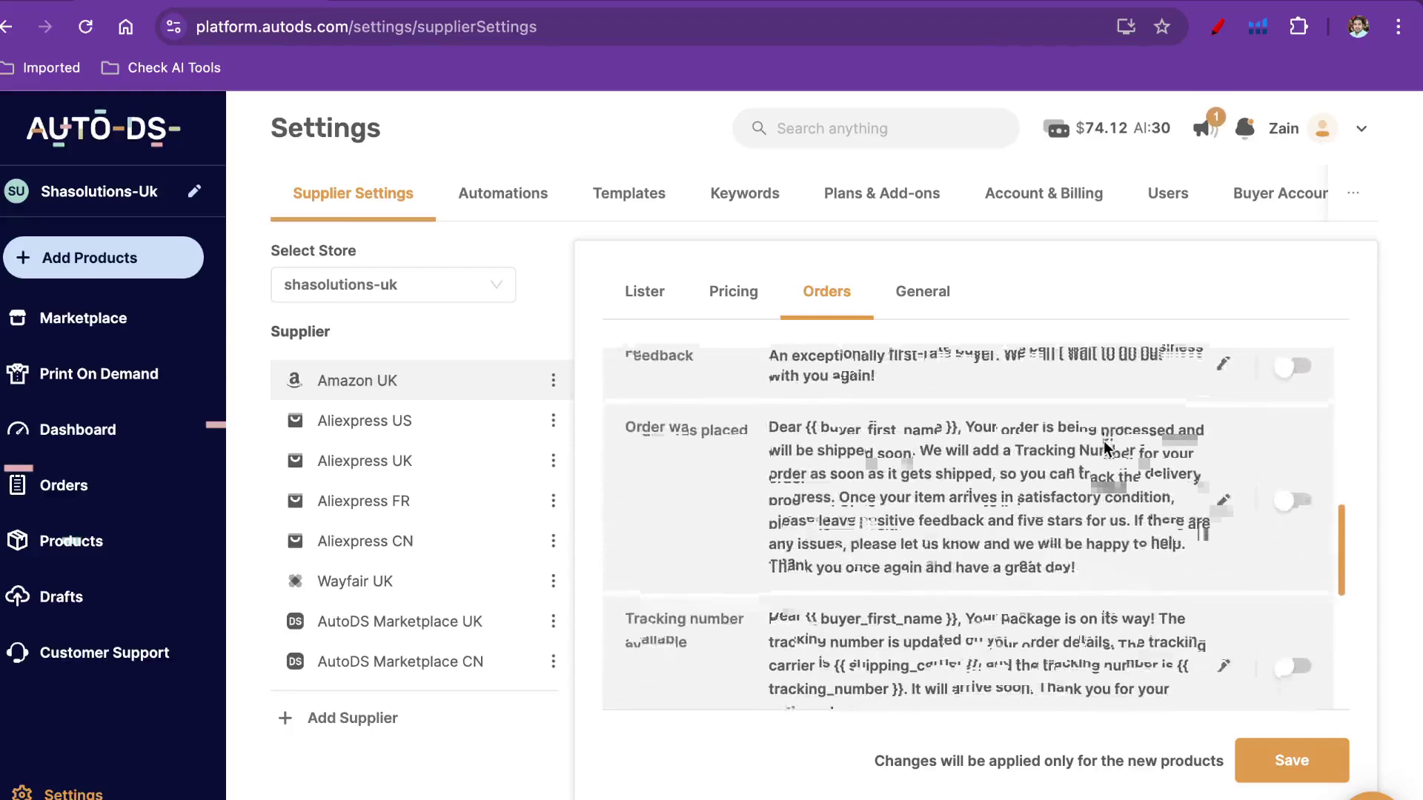
{"action": "scroll", "coordinate": [1104, 447], "scroll_direction": "up", "scroll_amount": 2}
{"action": "scroll", "coordinate": [1106, 449], "scroll_direction": "up", "scroll_amount": 2}
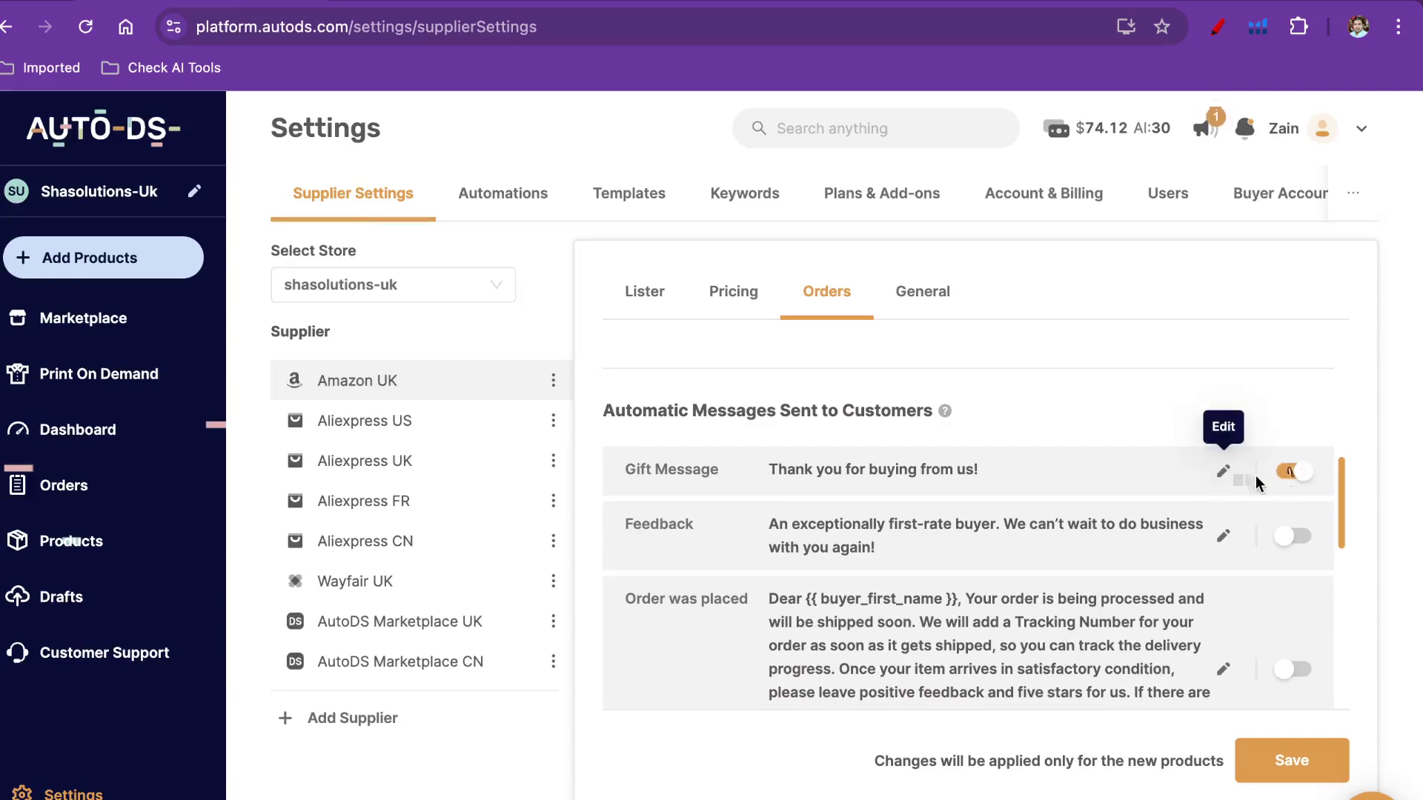
{"action": "scroll", "coordinate": [955, 468], "scroll_direction": "down", "scroll_amount": 1}
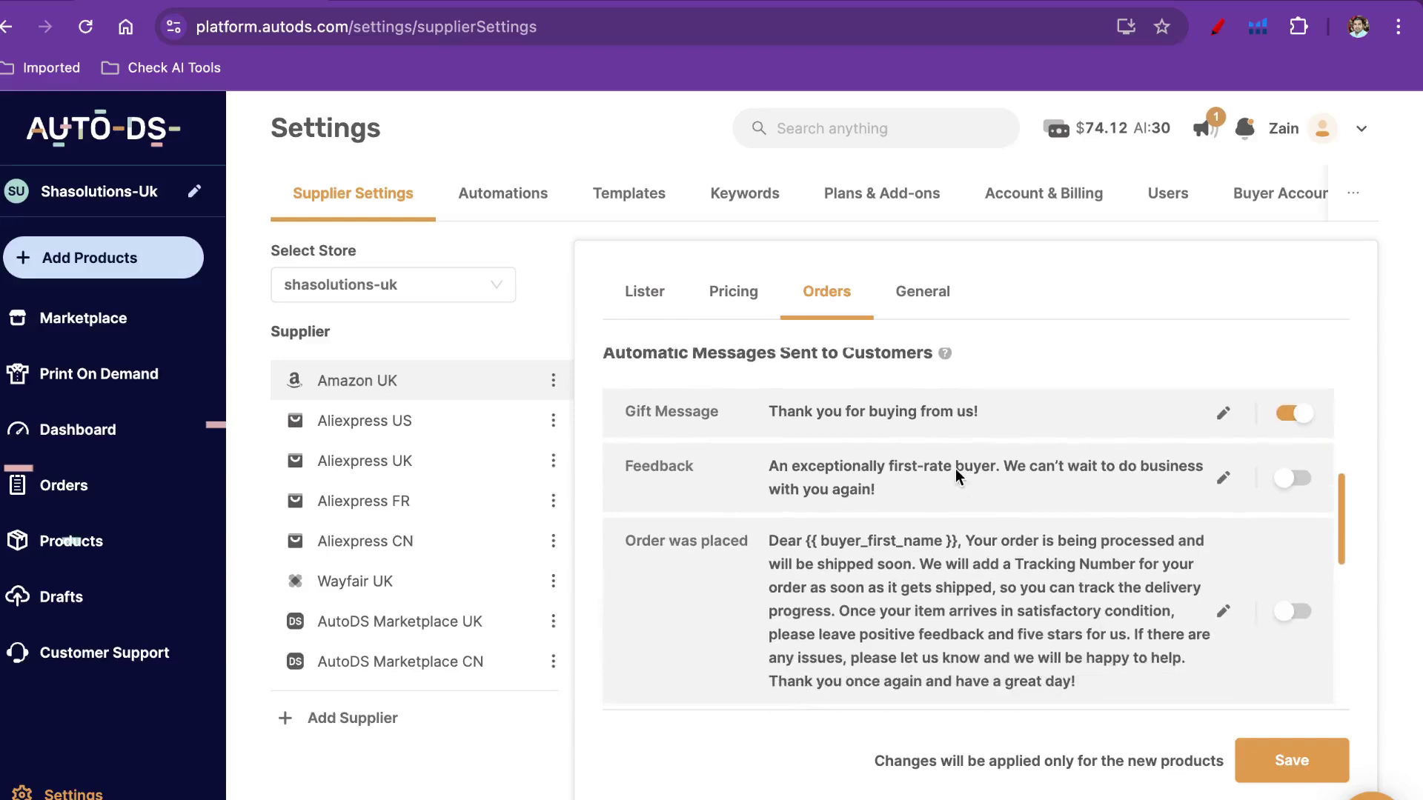
{"action": "scroll", "coordinate": [954, 468], "scroll_direction": "down", "scroll_amount": 1}
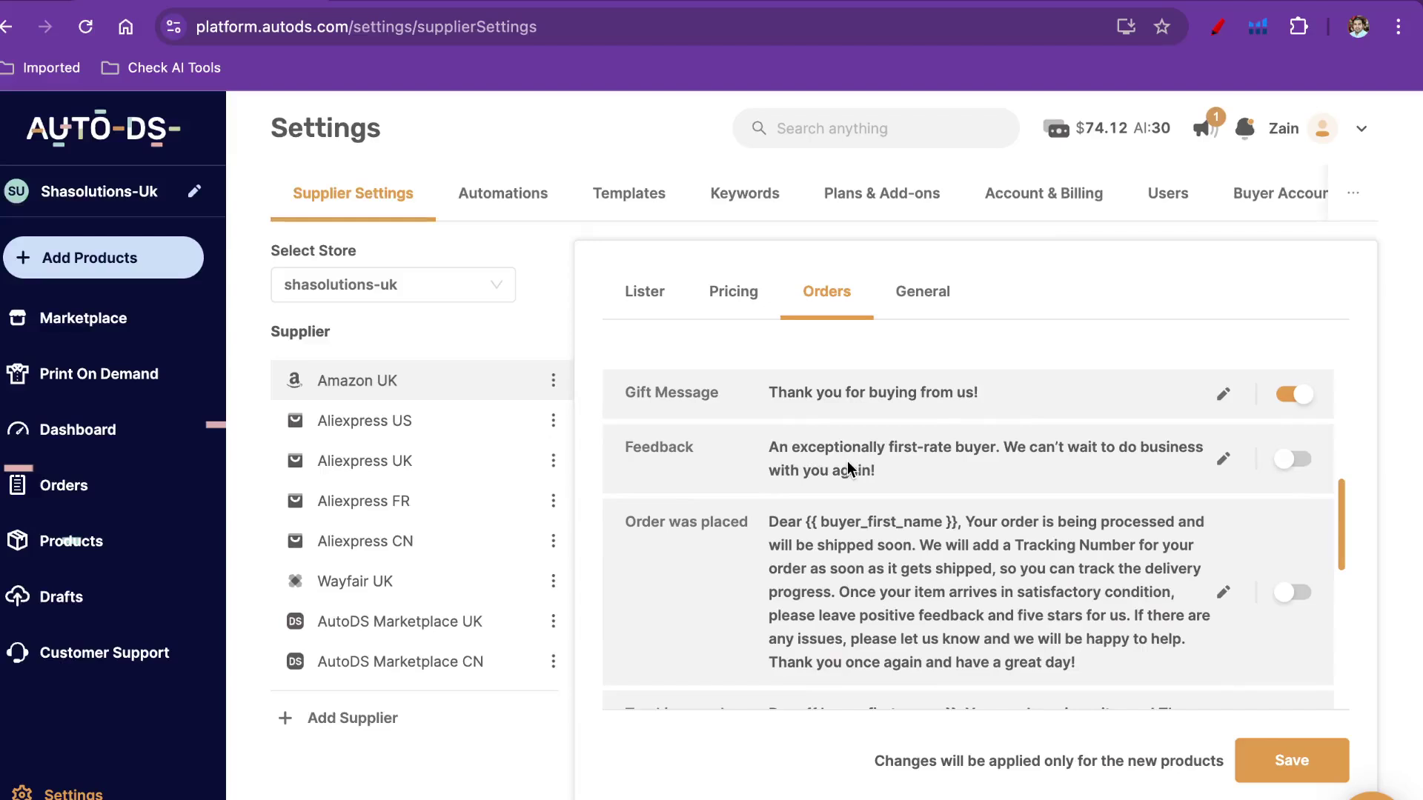
{"action": "scroll", "coordinate": [861, 472], "scroll_direction": "down", "scroll_amount": 1}
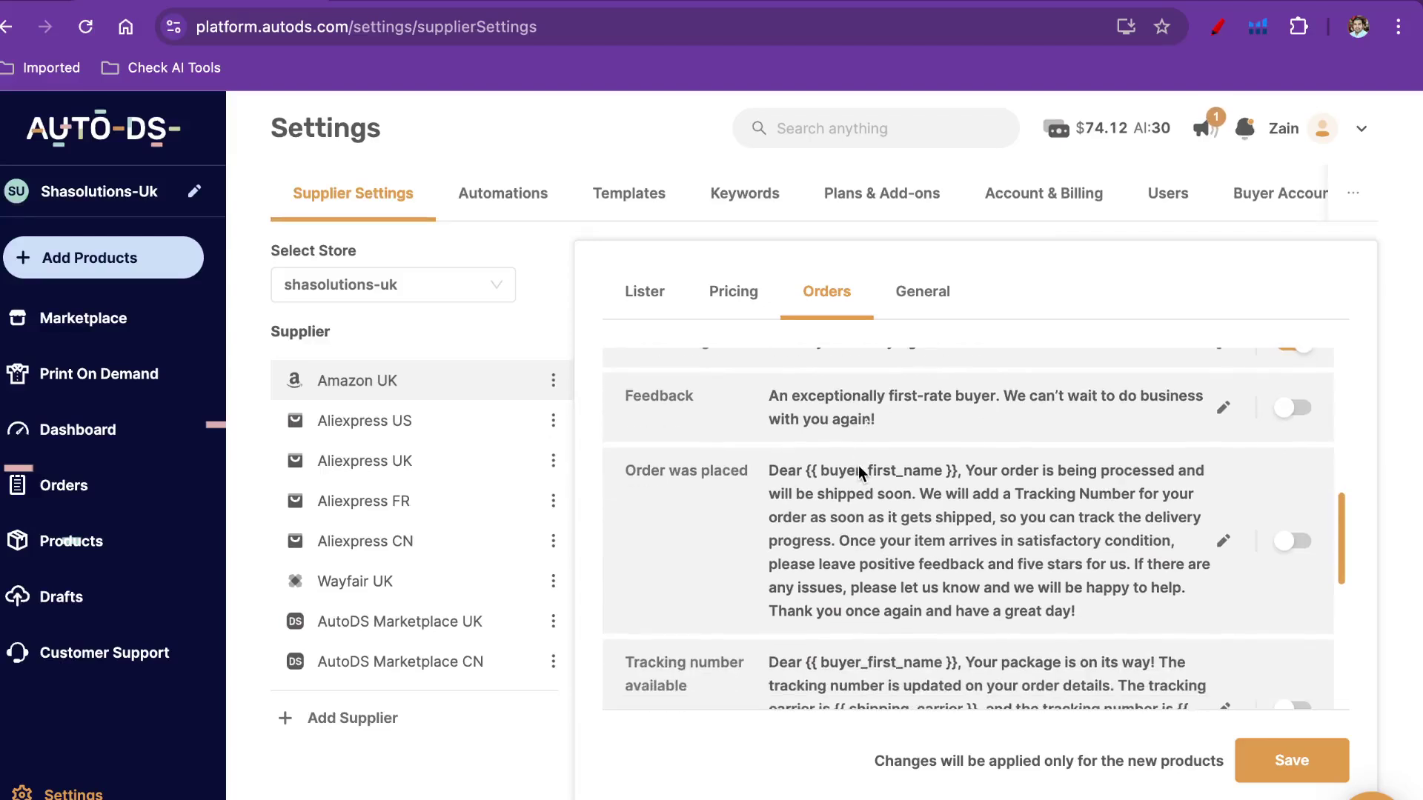
{"action": "scroll", "coordinate": [1077, 493], "scroll_direction": "up", "scroll_amount": 1}
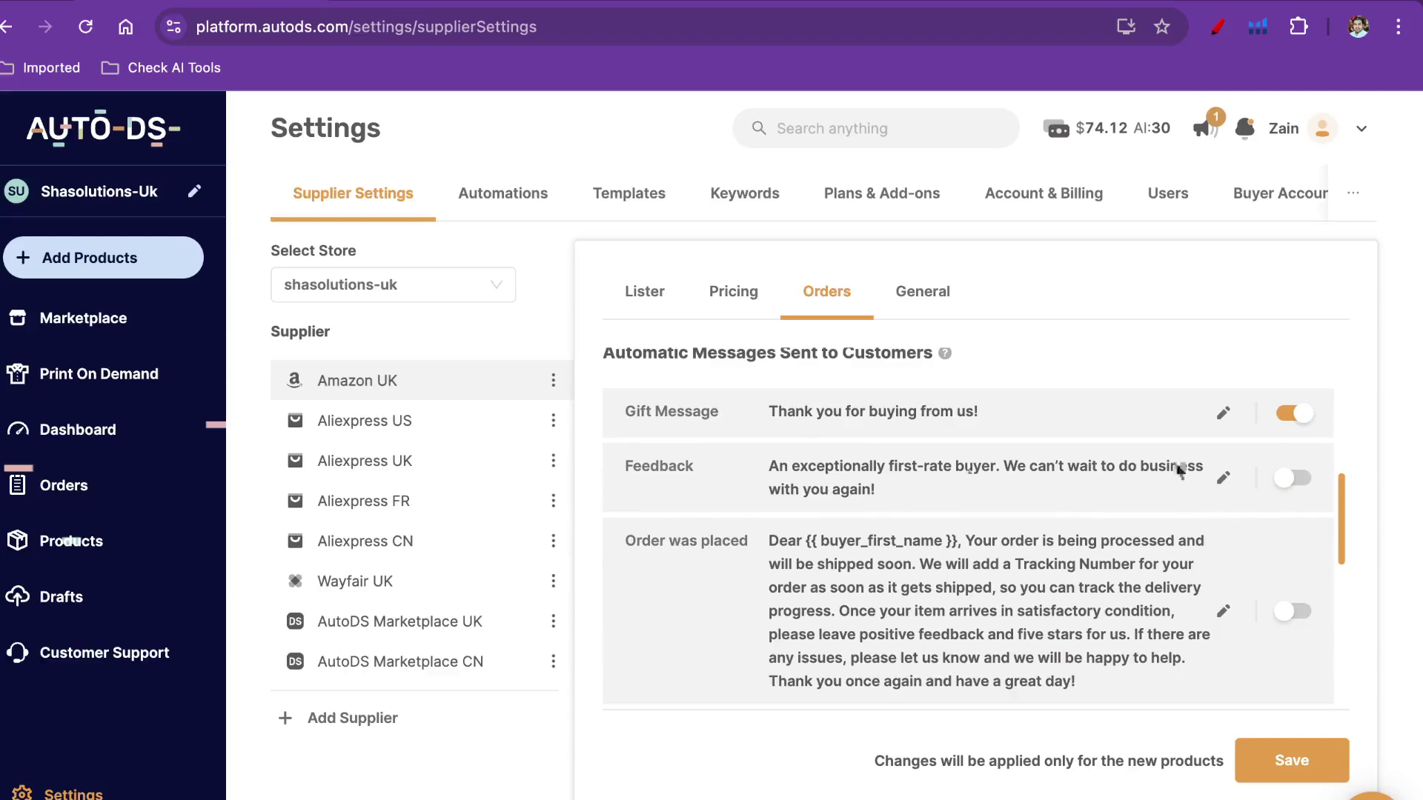
{"action": "left_click", "coordinate": [1305, 419]}
{"action": "scroll", "coordinate": [1096, 580], "scroll_direction": "down", "scroll_amount": 3}
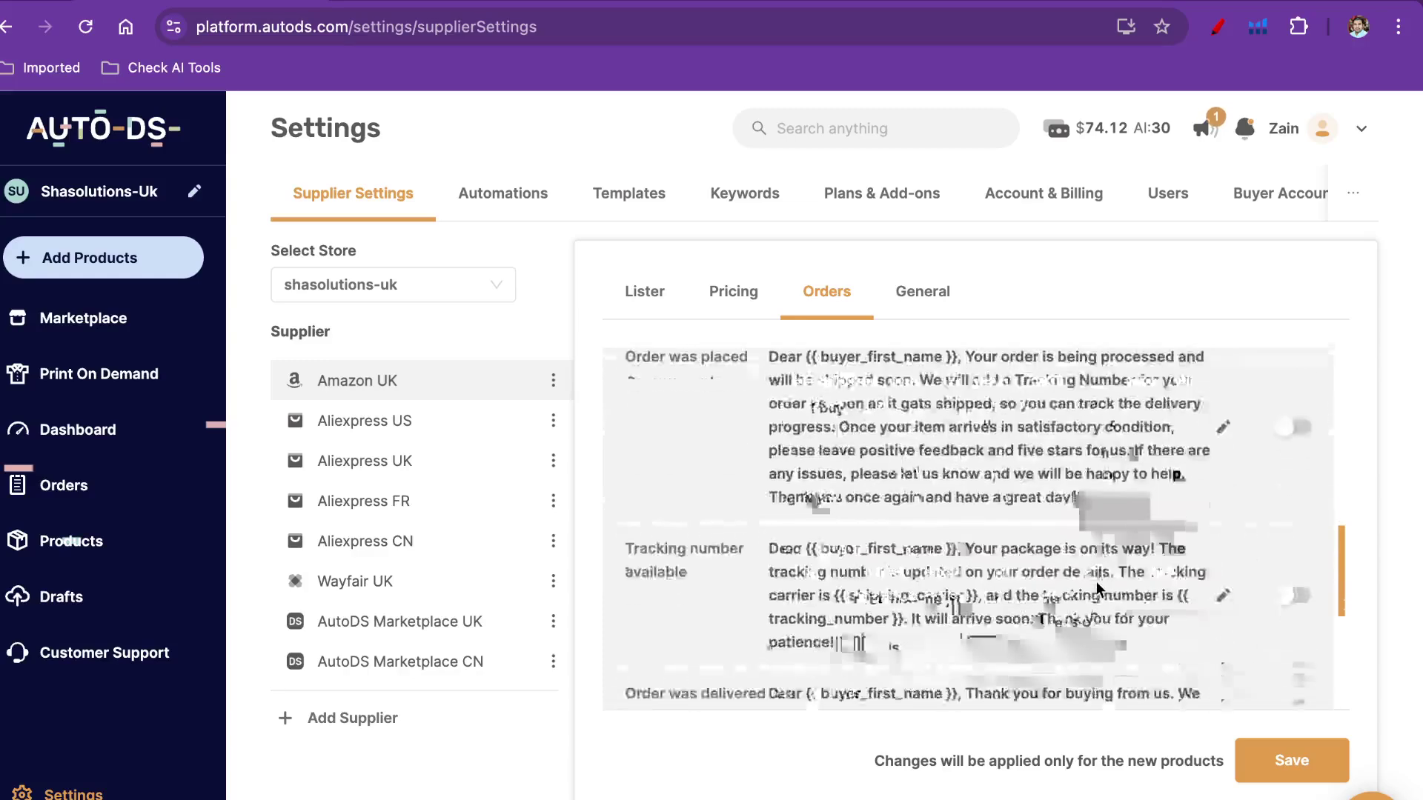
Review the automatic customer messages for an available tracking number and a delivered order in the Amazon UK order settings
{"action": "scroll", "coordinate": [1095, 581], "scroll_direction": "down", "scroll_amount": 2}
{"action": "scroll", "coordinate": [1096, 581], "scroll_direction": "up", "scroll_amount": 1}
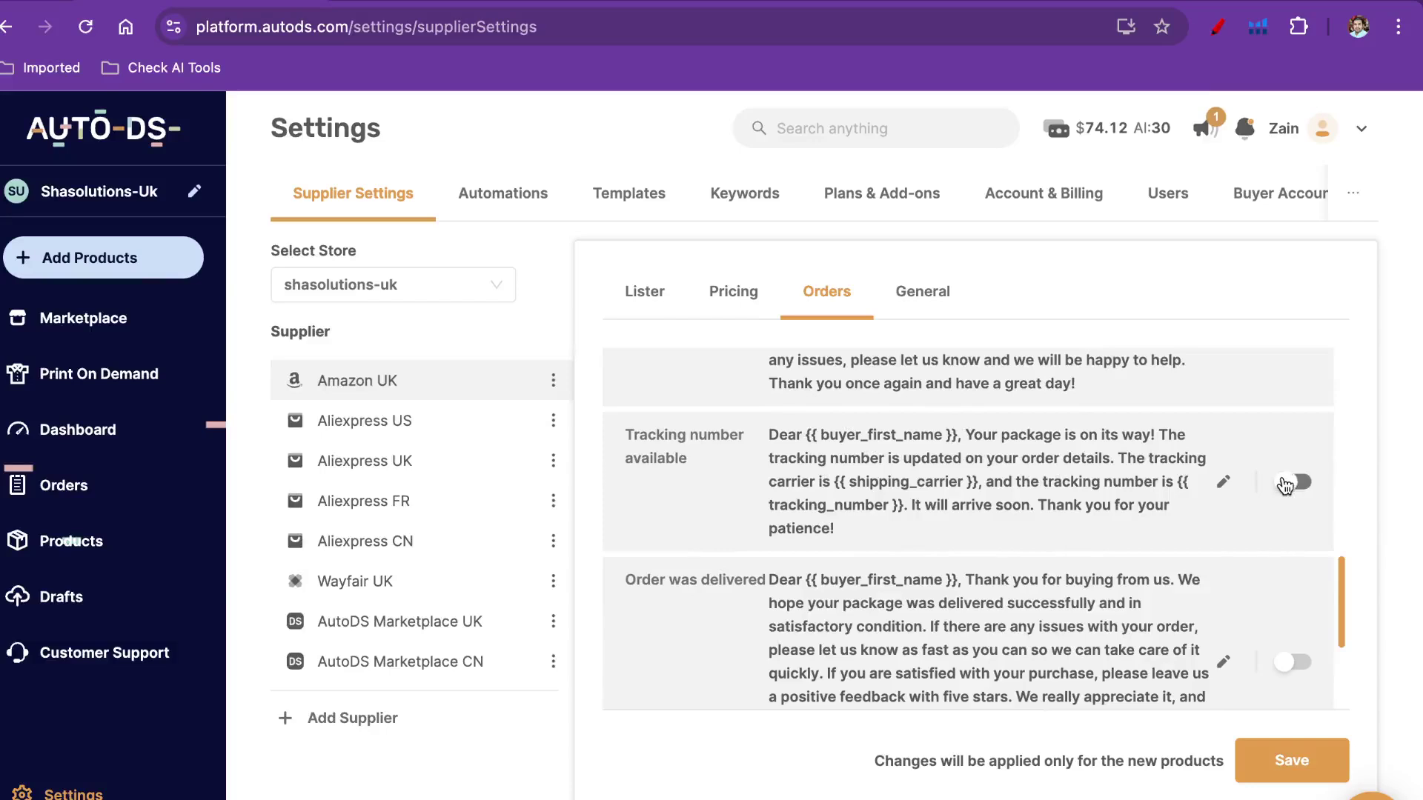
{"action": "left_click", "coordinate": [1286, 483]}
{"action": "scroll", "coordinate": [1012, 508], "scroll_direction": "down", "scroll_amount": 3}
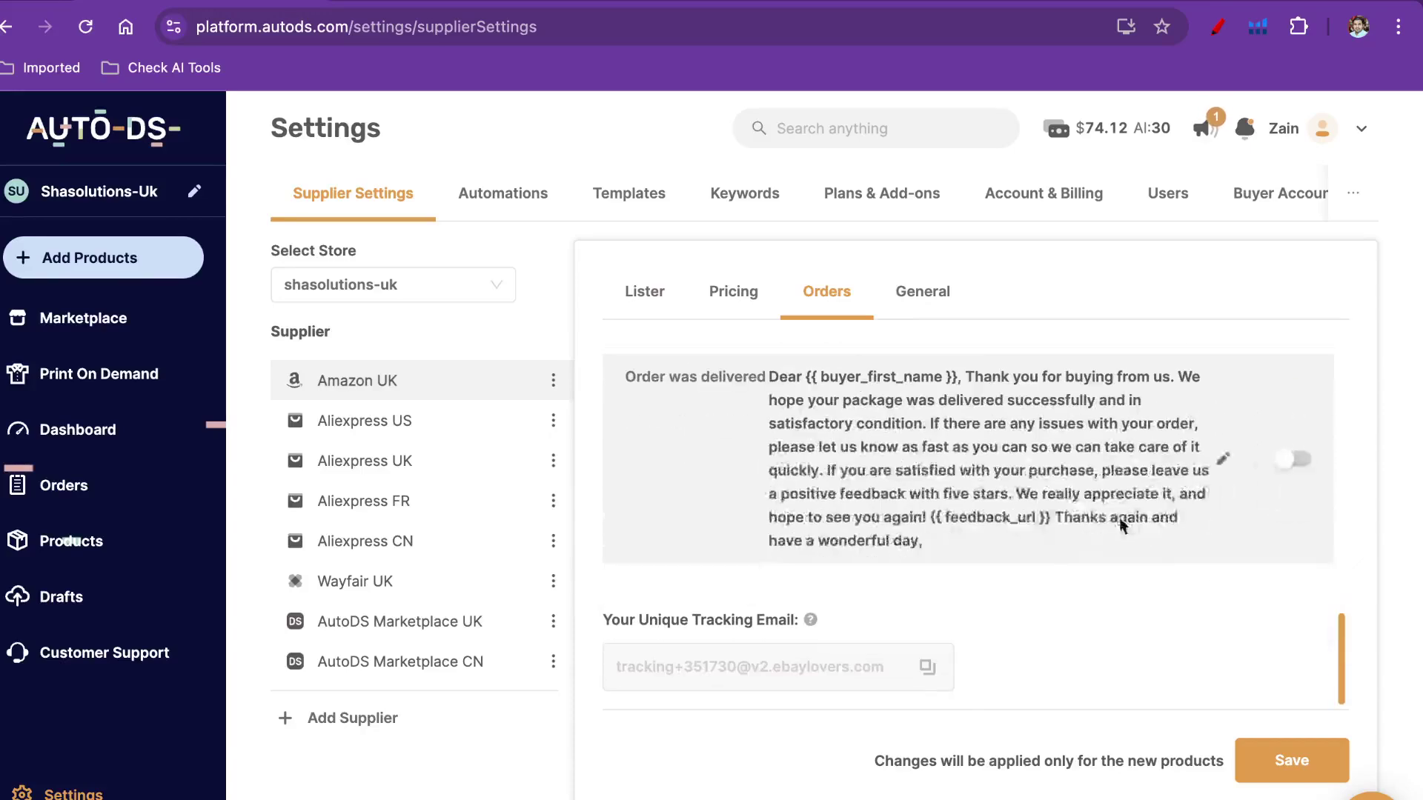
Save the general Amazon UK monitoring settings with a minimum product quantity of 1 and maximum shipping days of 30
{"action": "left_click", "coordinate": [919, 297]}
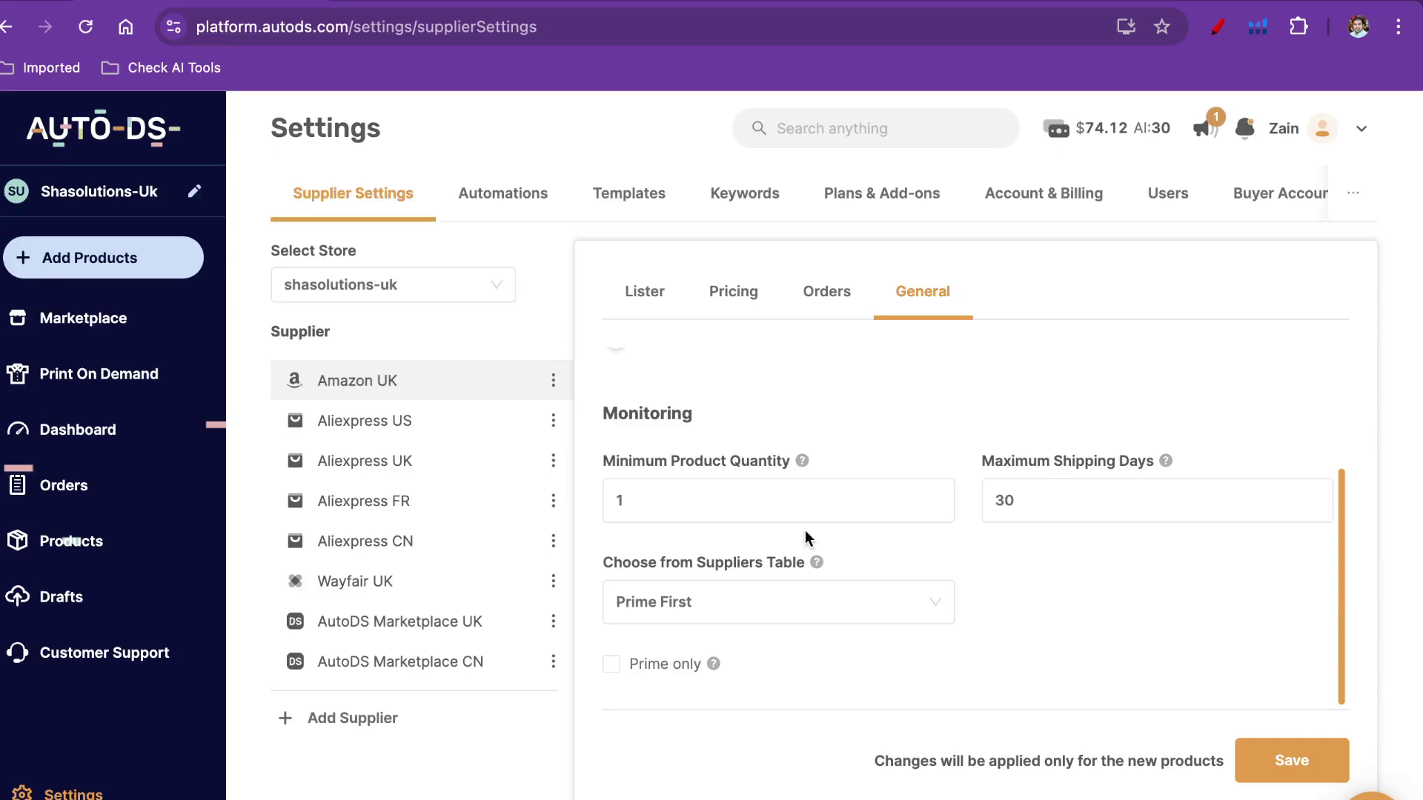
{"action": "left_click", "coordinate": [698, 491]}
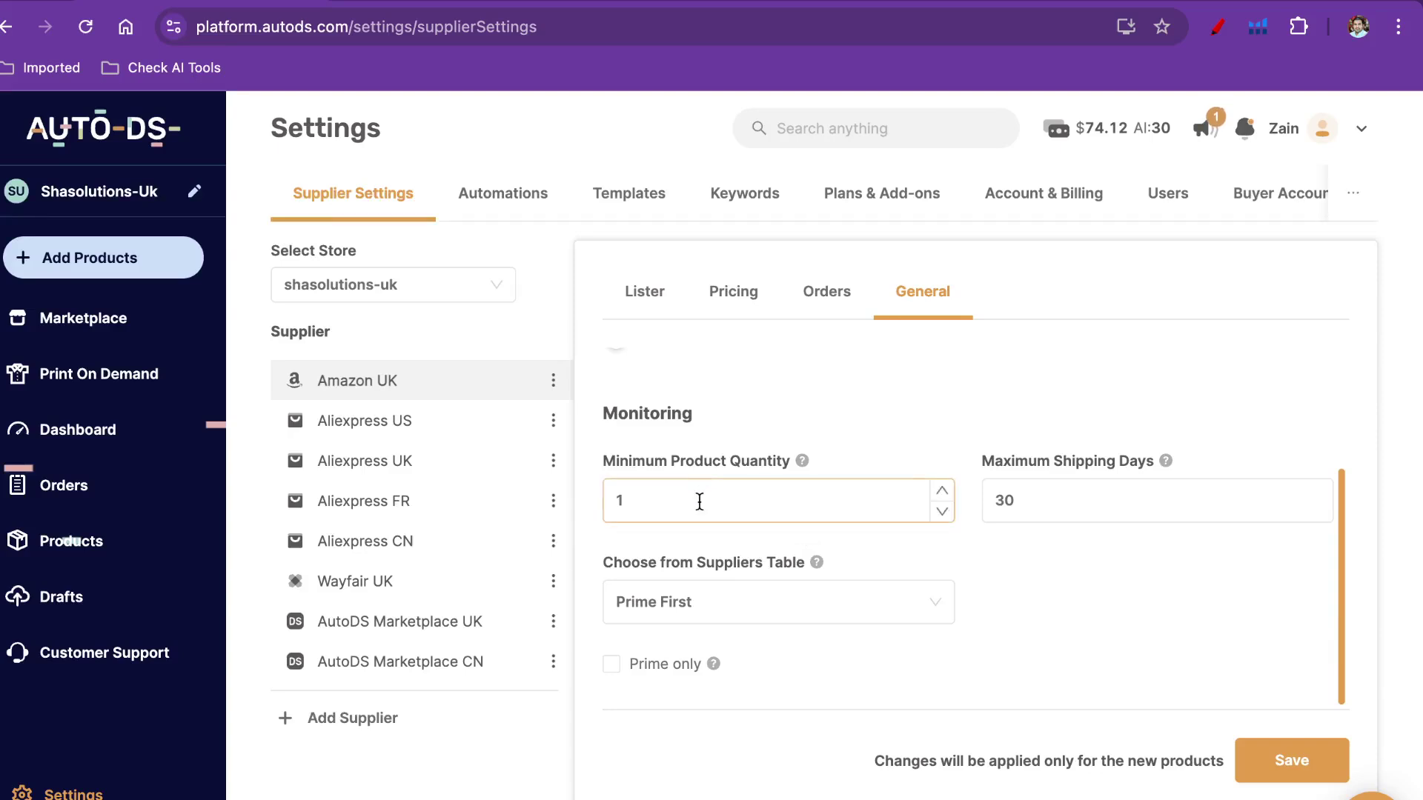
{"action": "left_click", "coordinate": [1037, 506]}
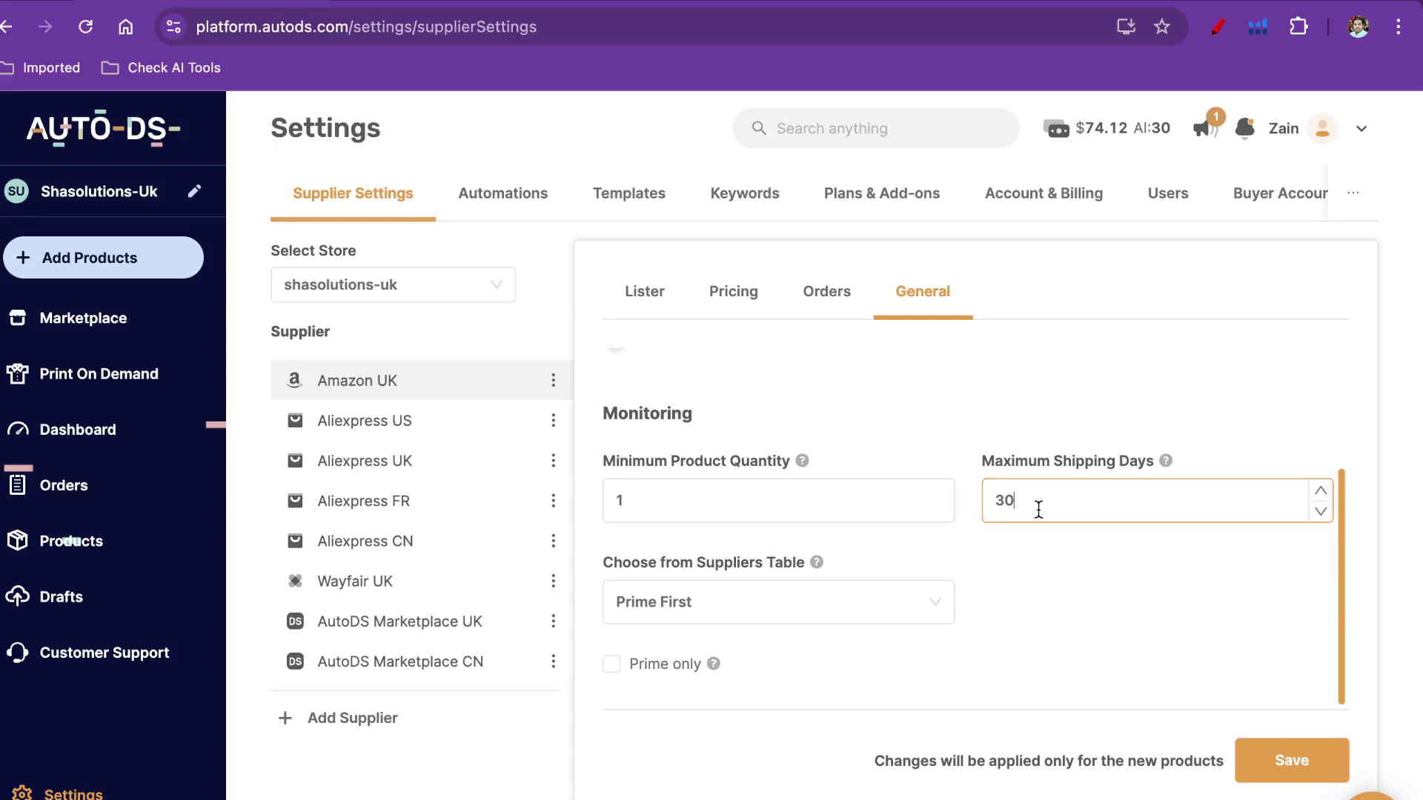
{"action": "double_click", "coordinate": [1038, 509]}
{"action": "left_click", "coordinate": [1286, 762]}
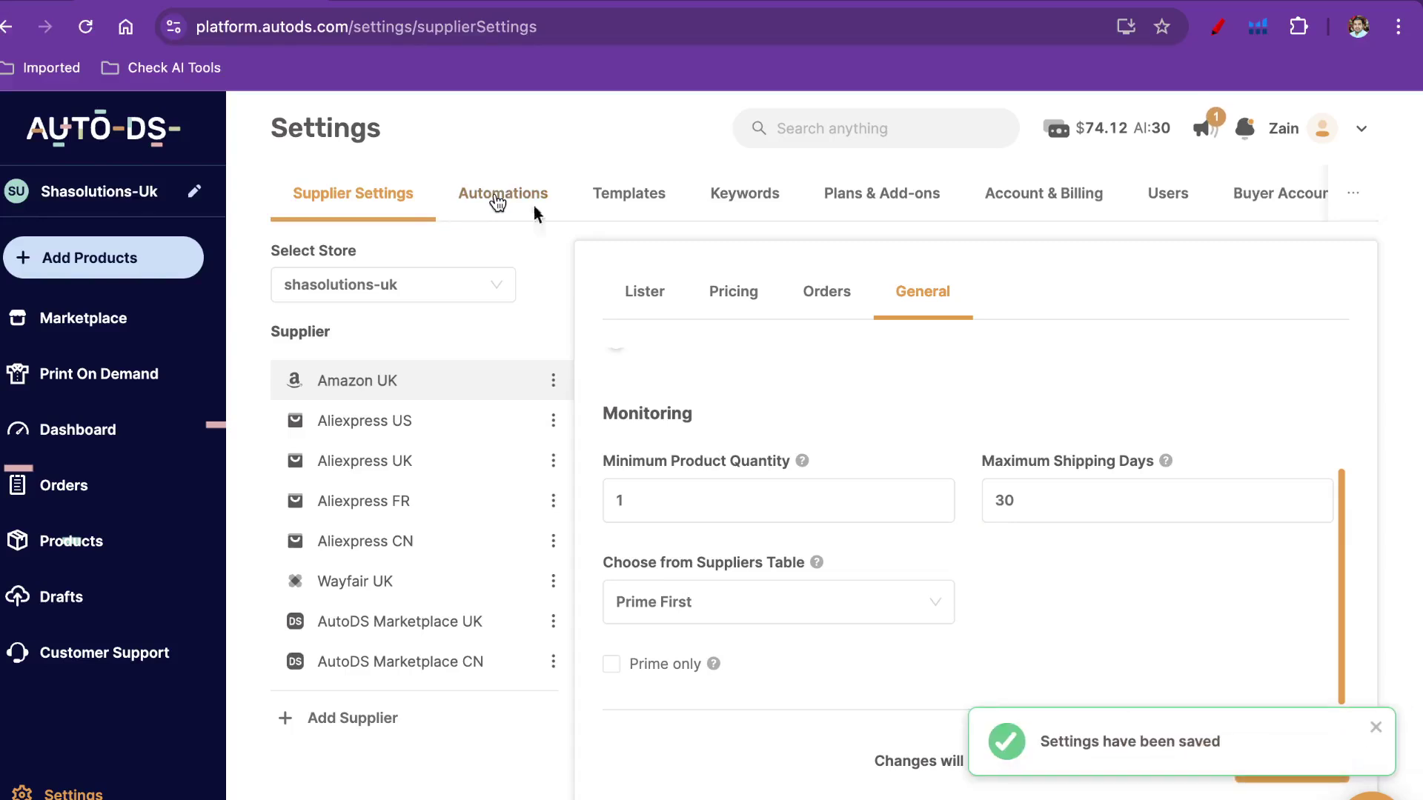
Look through the store's pricing automations and the saved listing templates in the settings
{"action": "left_click", "coordinate": [498, 198]}
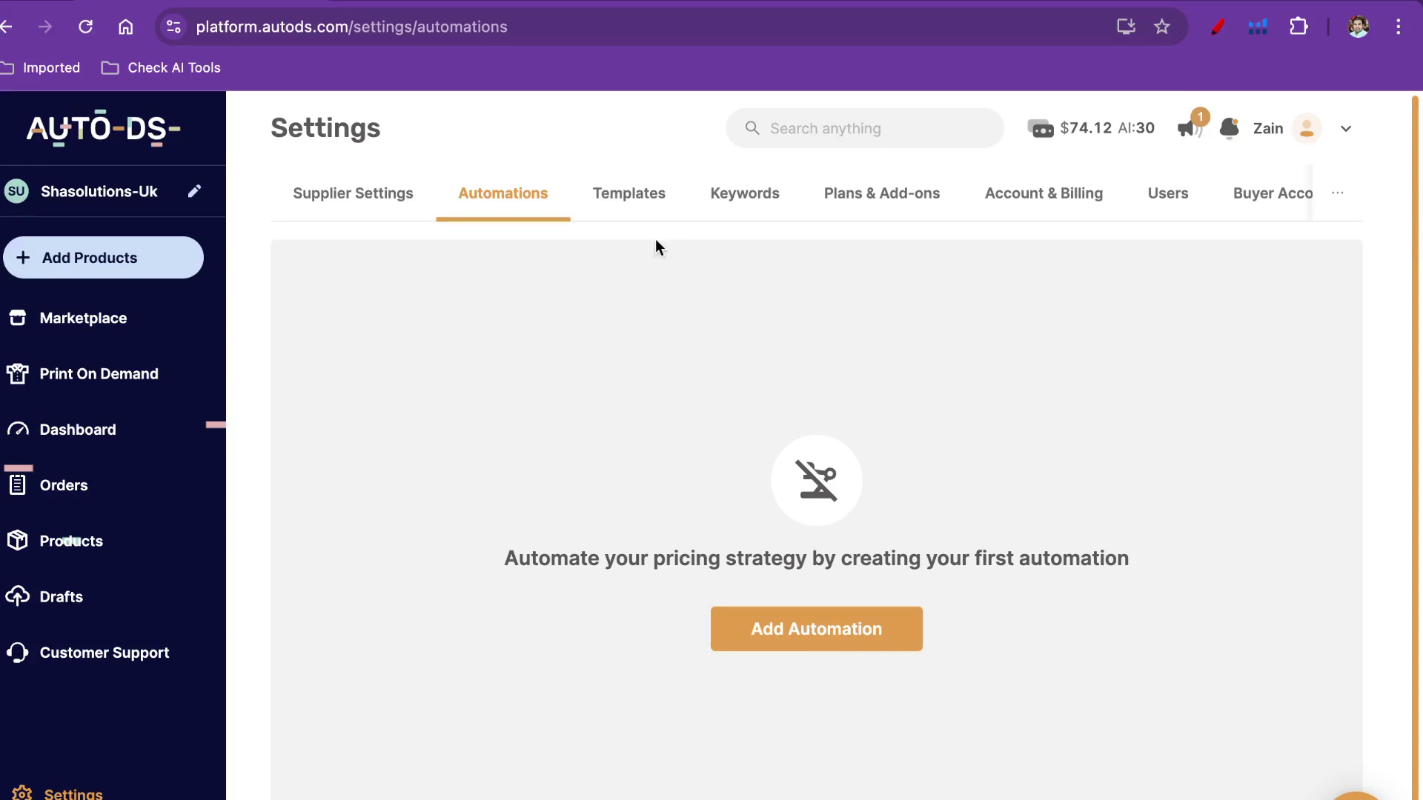
{"action": "left_click", "coordinate": [640, 206]}
{"action": "mouse_move", "coordinate": [766, 437]}
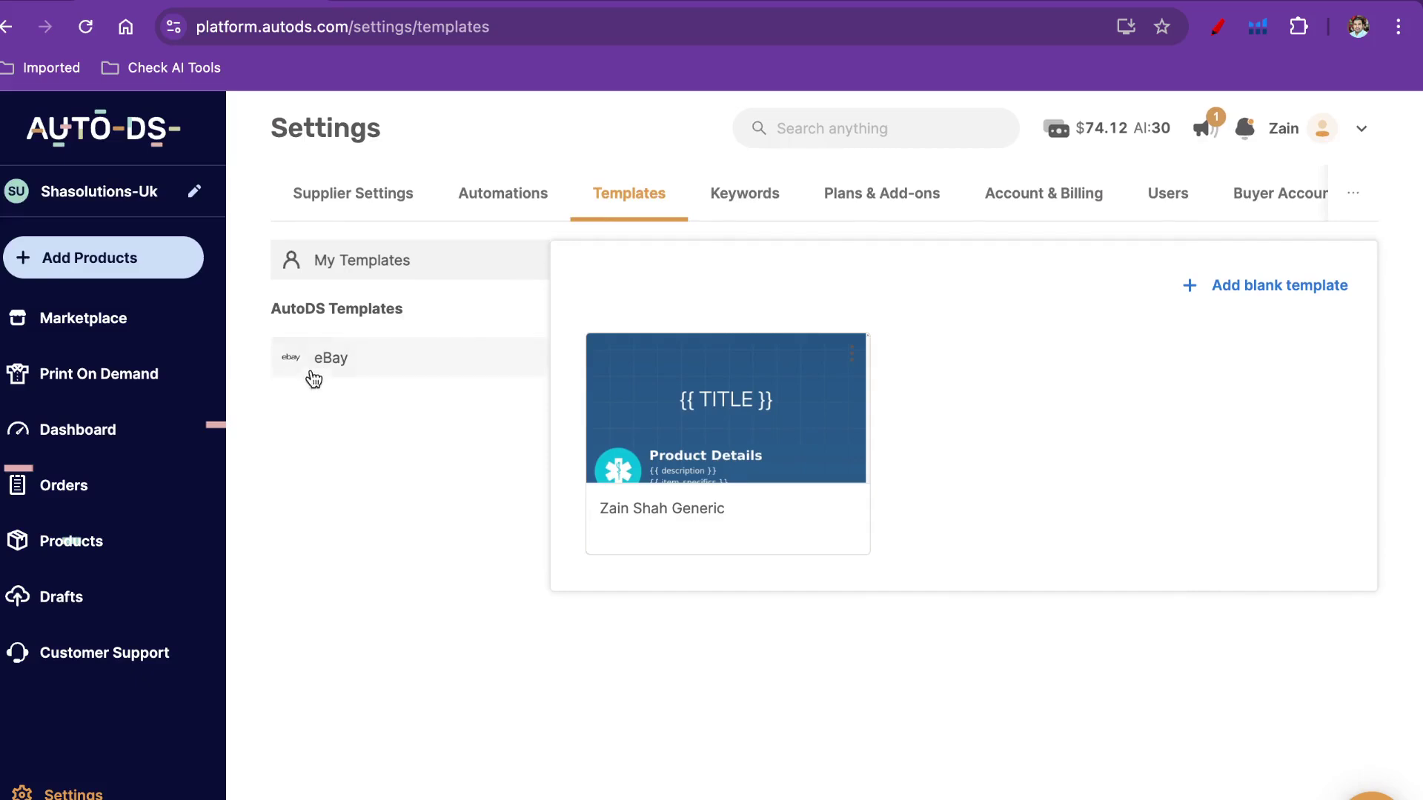
{"action": "mouse_move", "coordinate": [718, 442]}
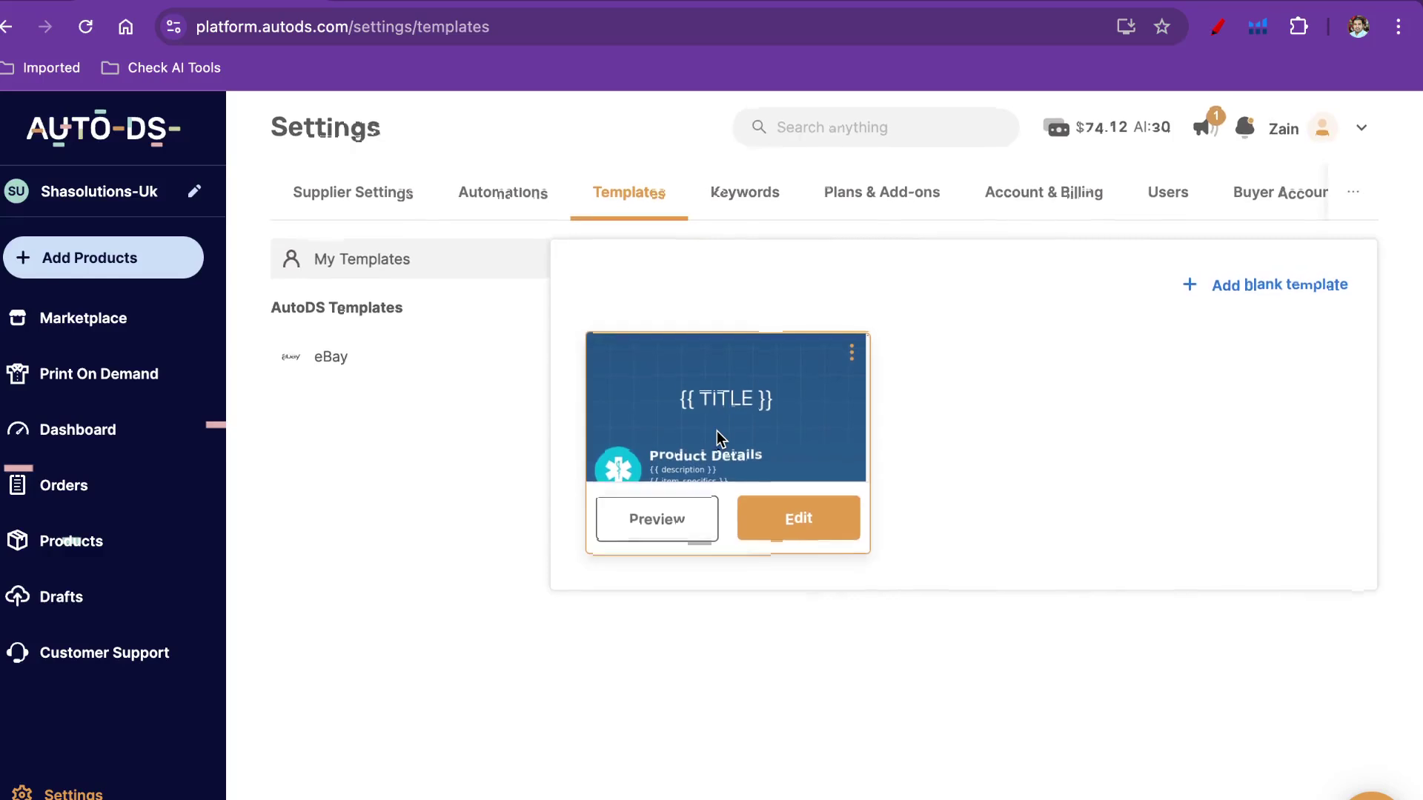
Examine the keyword blacklist settings used to block products from being imported to the store
{"action": "left_click", "coordinate": [741, 203]}
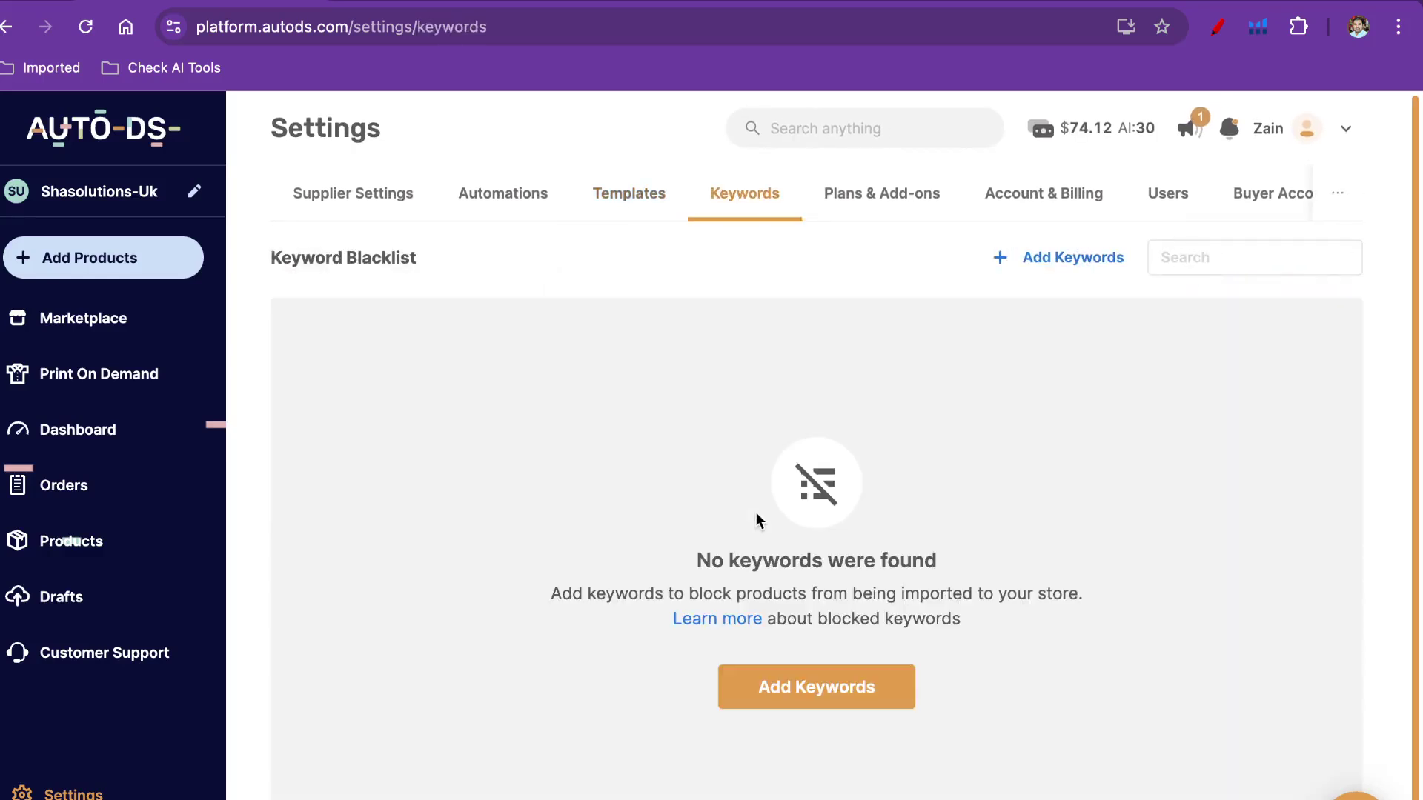
{"action": "scroll", "coordinate": [755, 513], "scroll_direction": "down", "scroll_amount": 1}
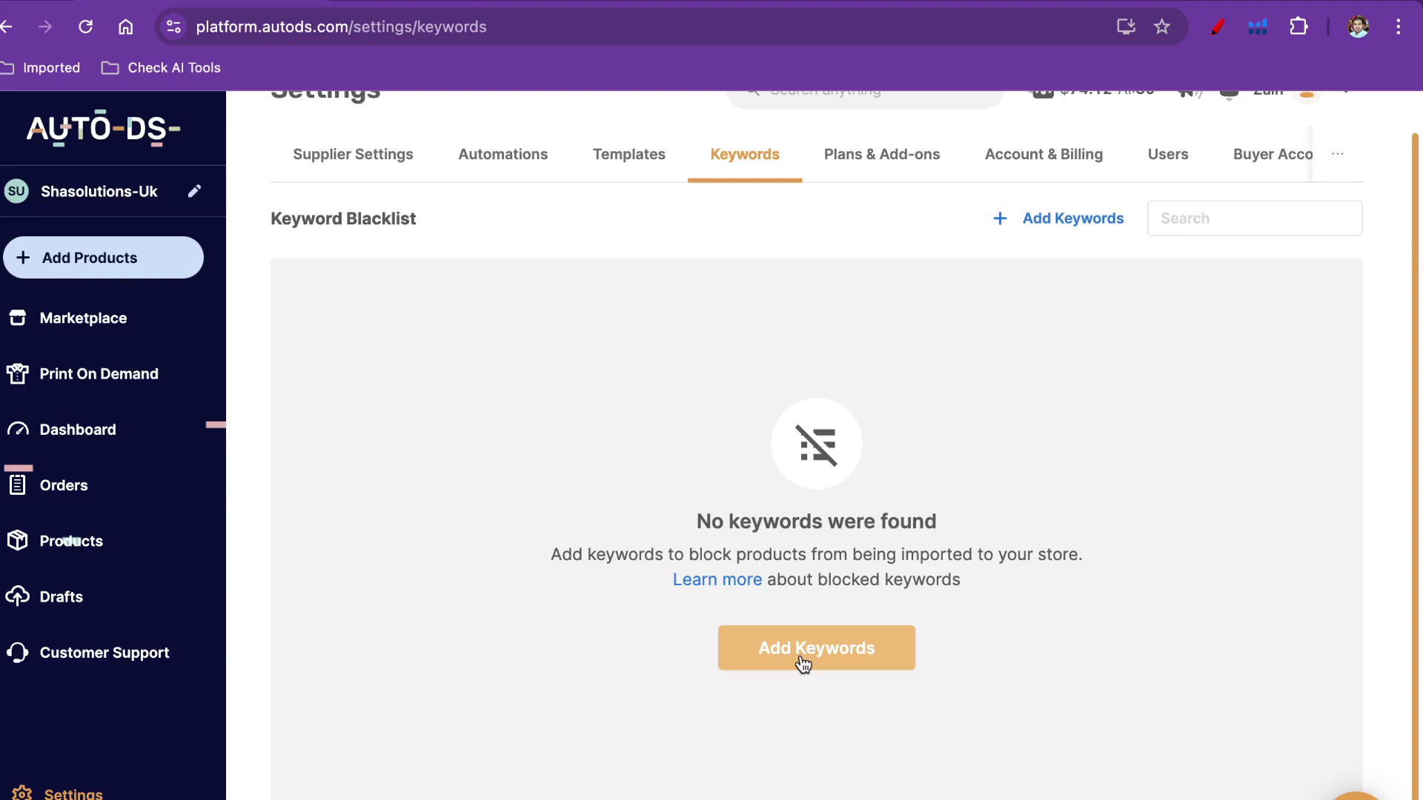
{"action": "scroll", "coordinate": [845, 380], "scroll_direction": "up", "scroll_amount": 1}
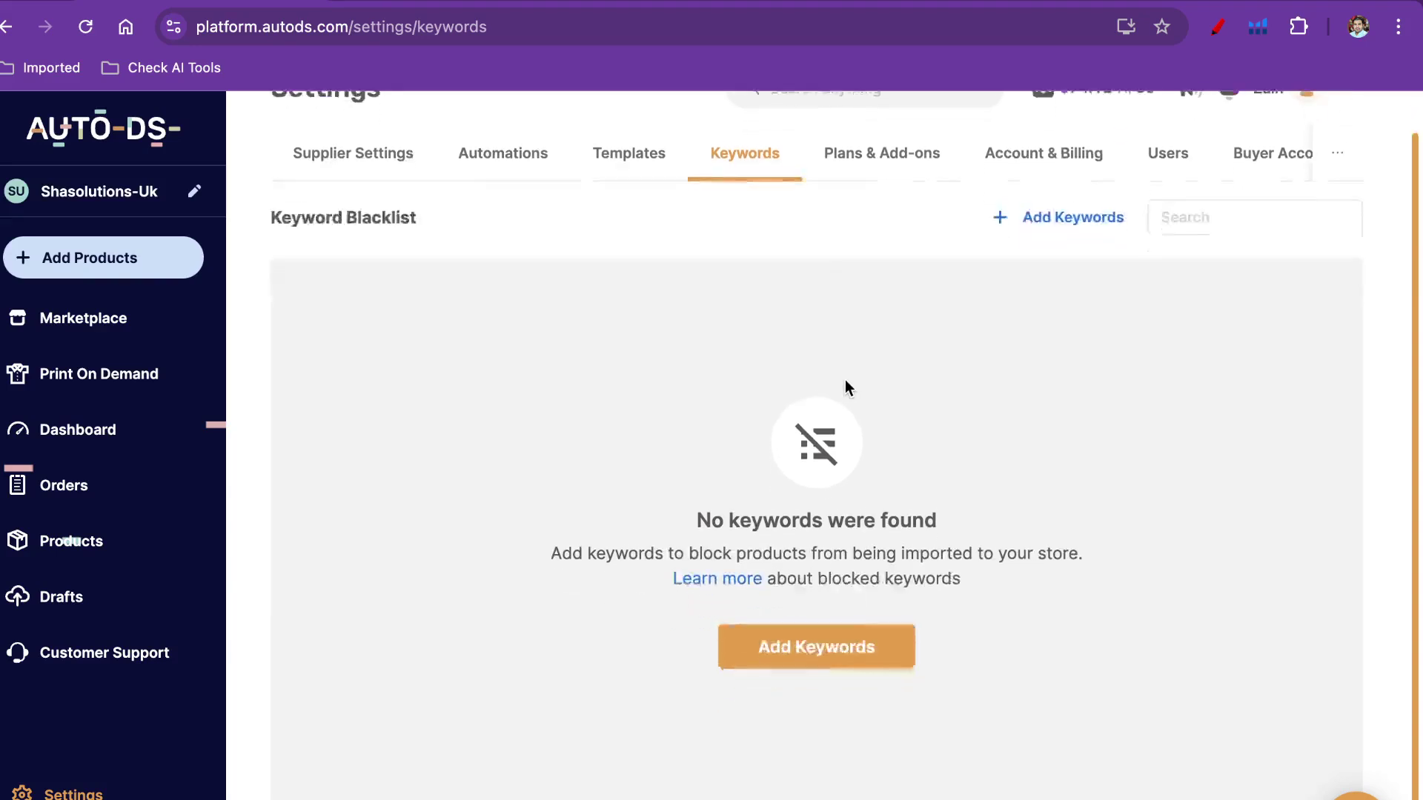
{"action": "scroll", "coordinate": [845, 379], "scroll_direction": "down", "scroll_amount": 1}
{"action": "scroll", "coordinate": [844, 379], "scroll_direction": "up", "scroll_amount": 1}
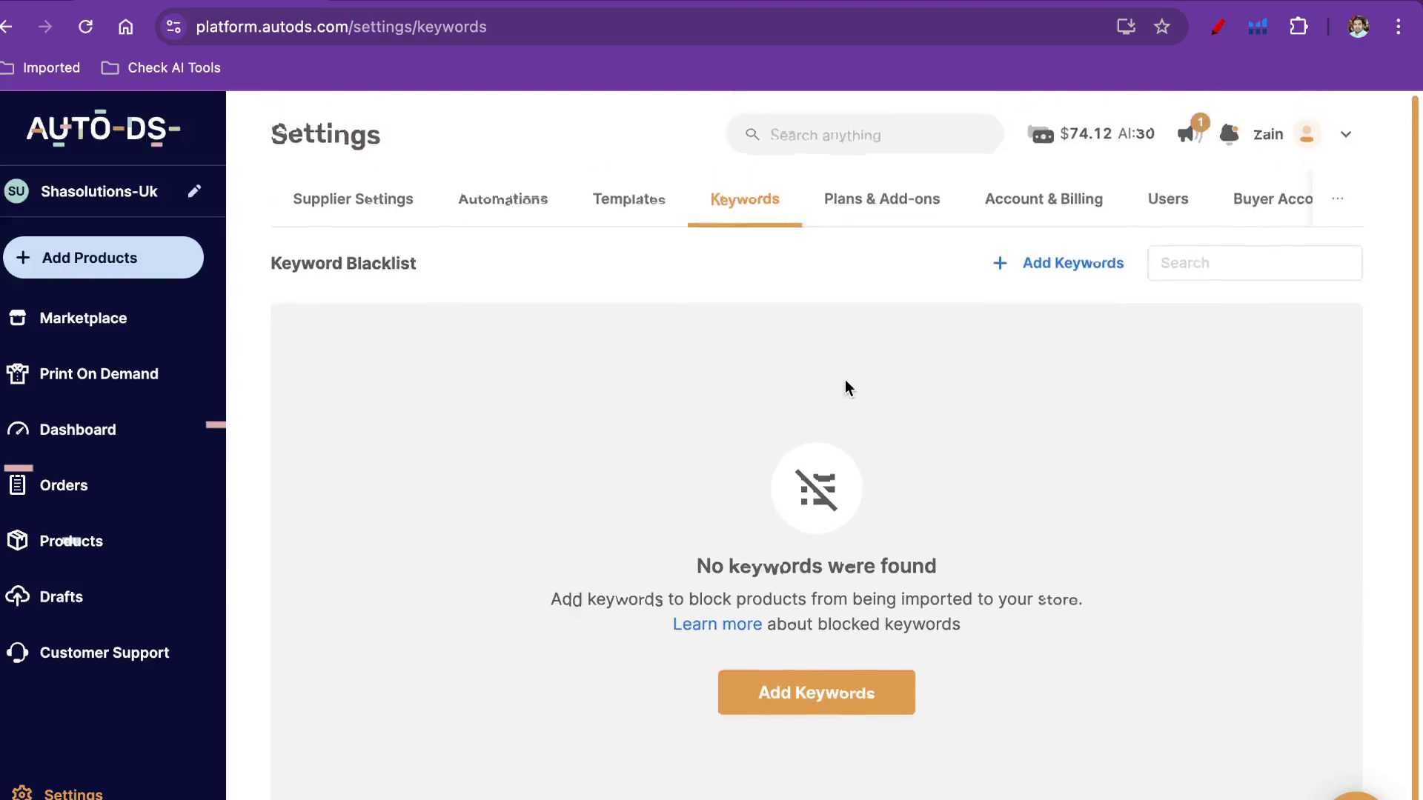
{"action": "scroll", "coordinate": [844, 387], "scroll_direction": "down", "scroll_amount": 1}
{"action": "scroll", "coordinate": [844, 387], "scroll_direction": "up", "scroll_amount": 1}
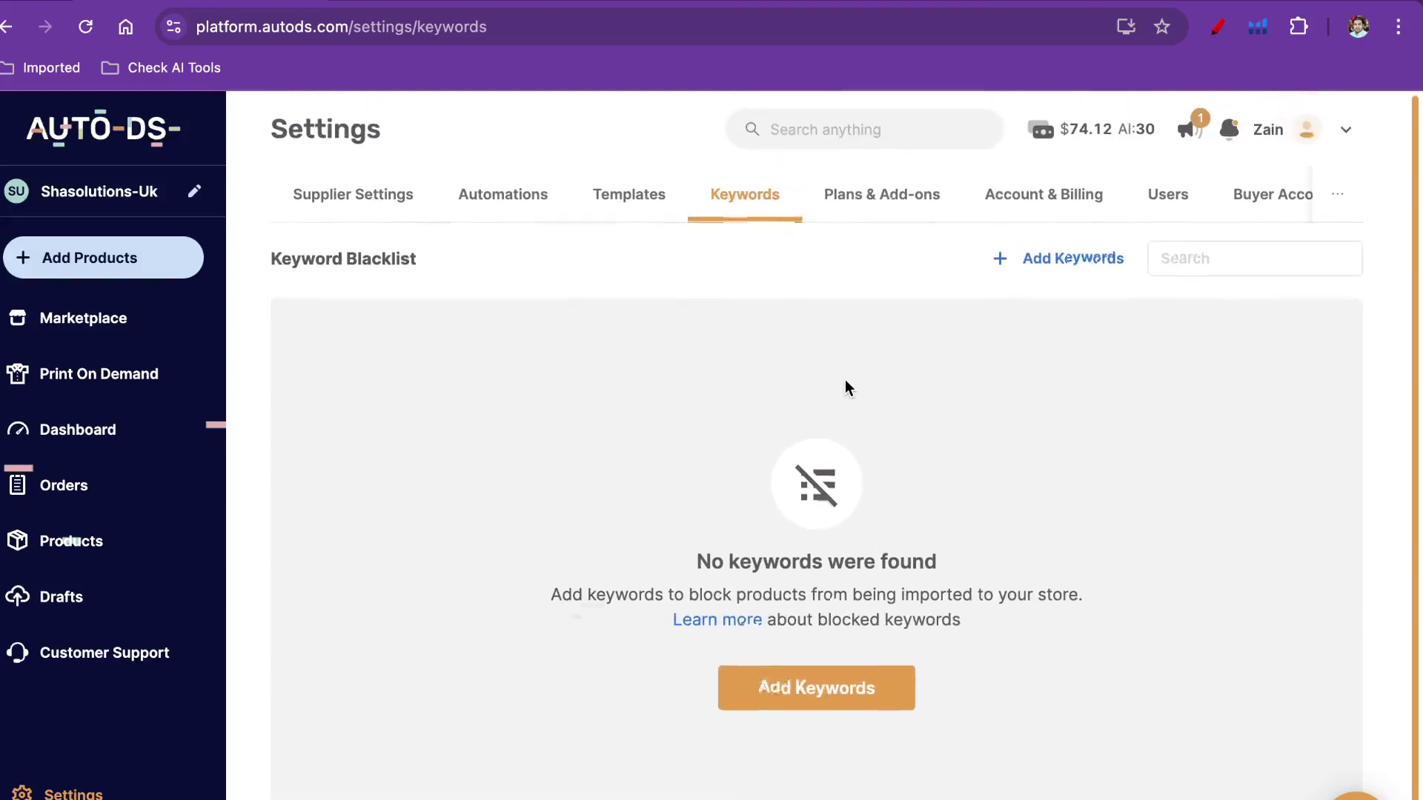
{"action": "scroll", "coordinate": [844, 384], "scroll_direction": "down", "scroll_amount": 1}
{"action": "scroll", "coordinate": [844, 383], "scroll_direction": "up", "scroll_amount": 1}
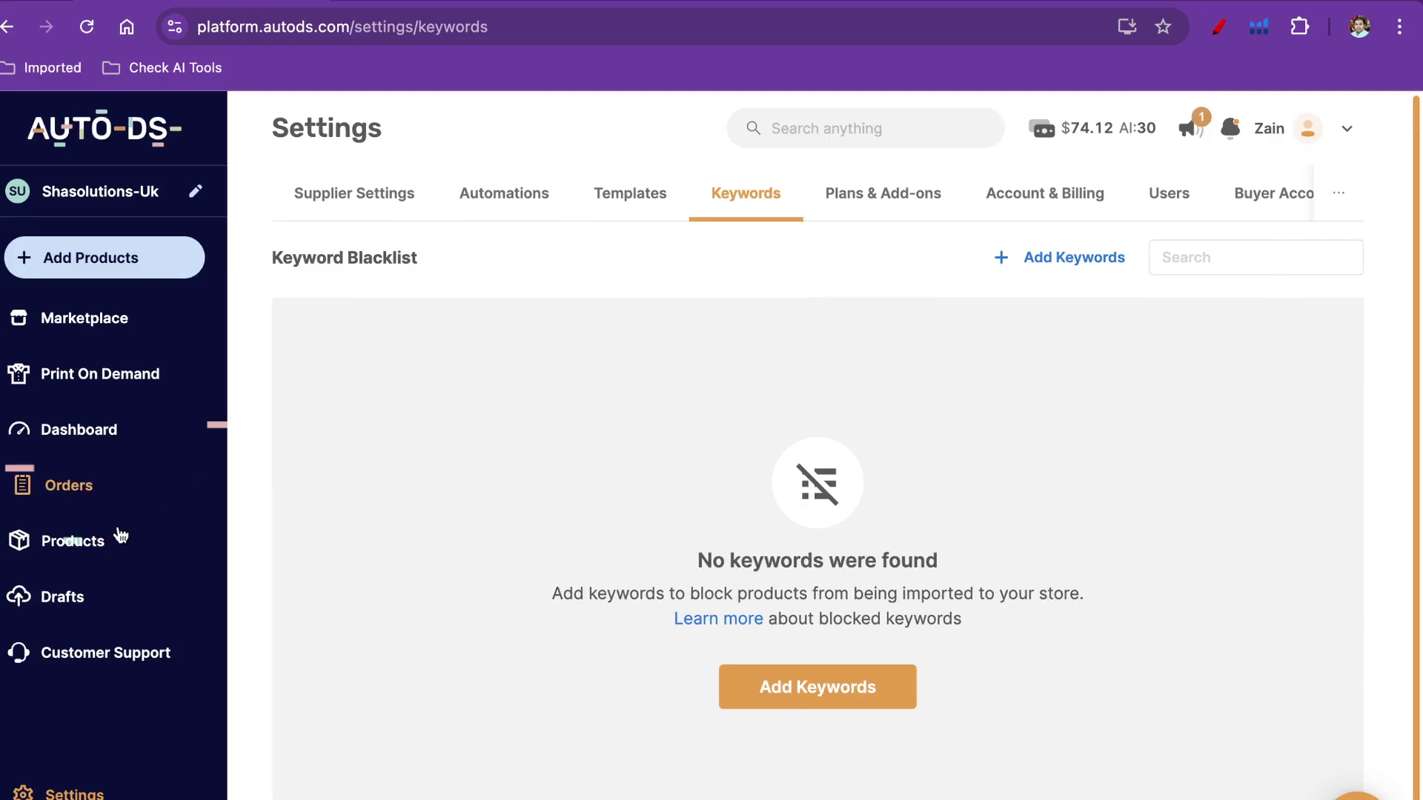
Open the product Marketplace and set the shipping destination to United Kingdom
{"action": "left_click", "coordinate": [95, 321]}
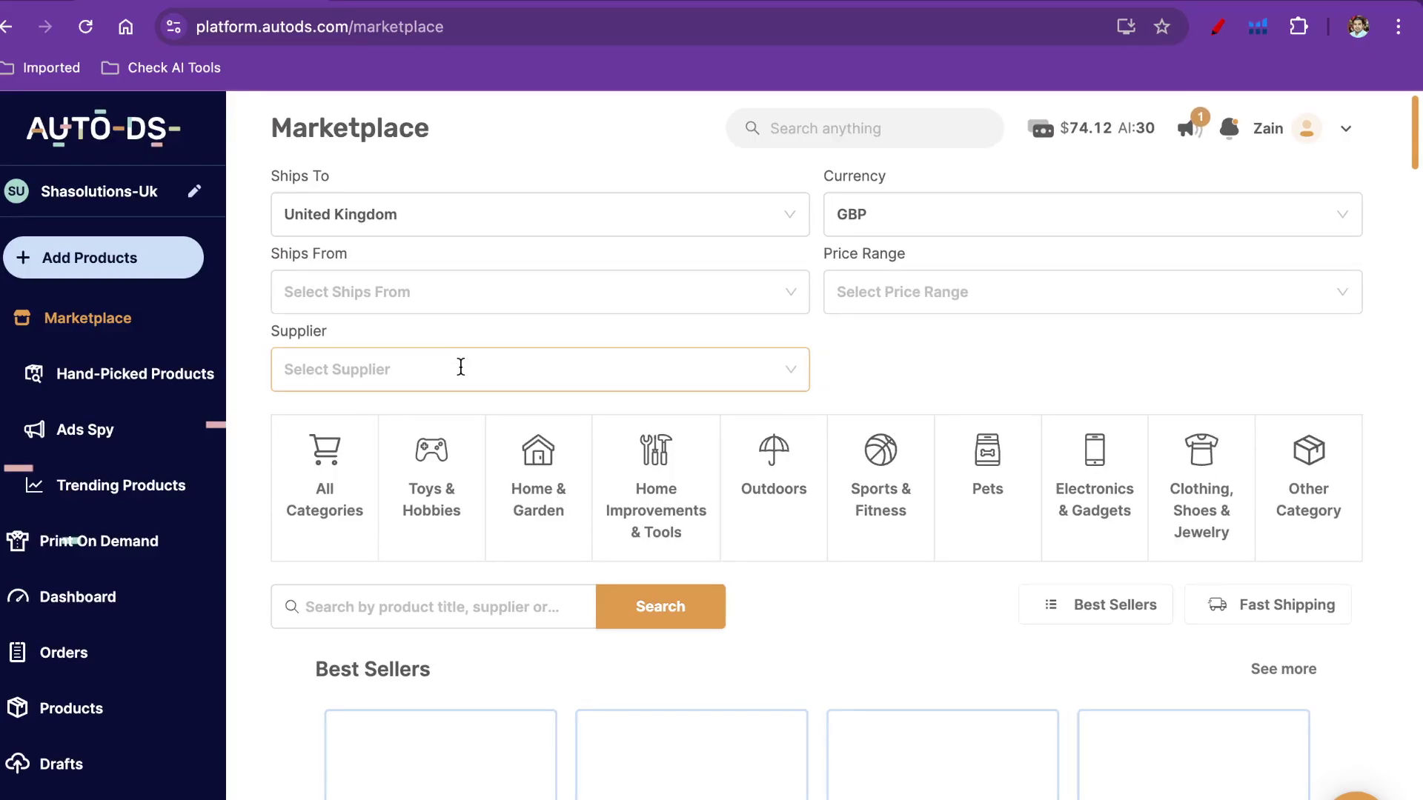
{"action": "left_click", "coordinate": [597, 218]}
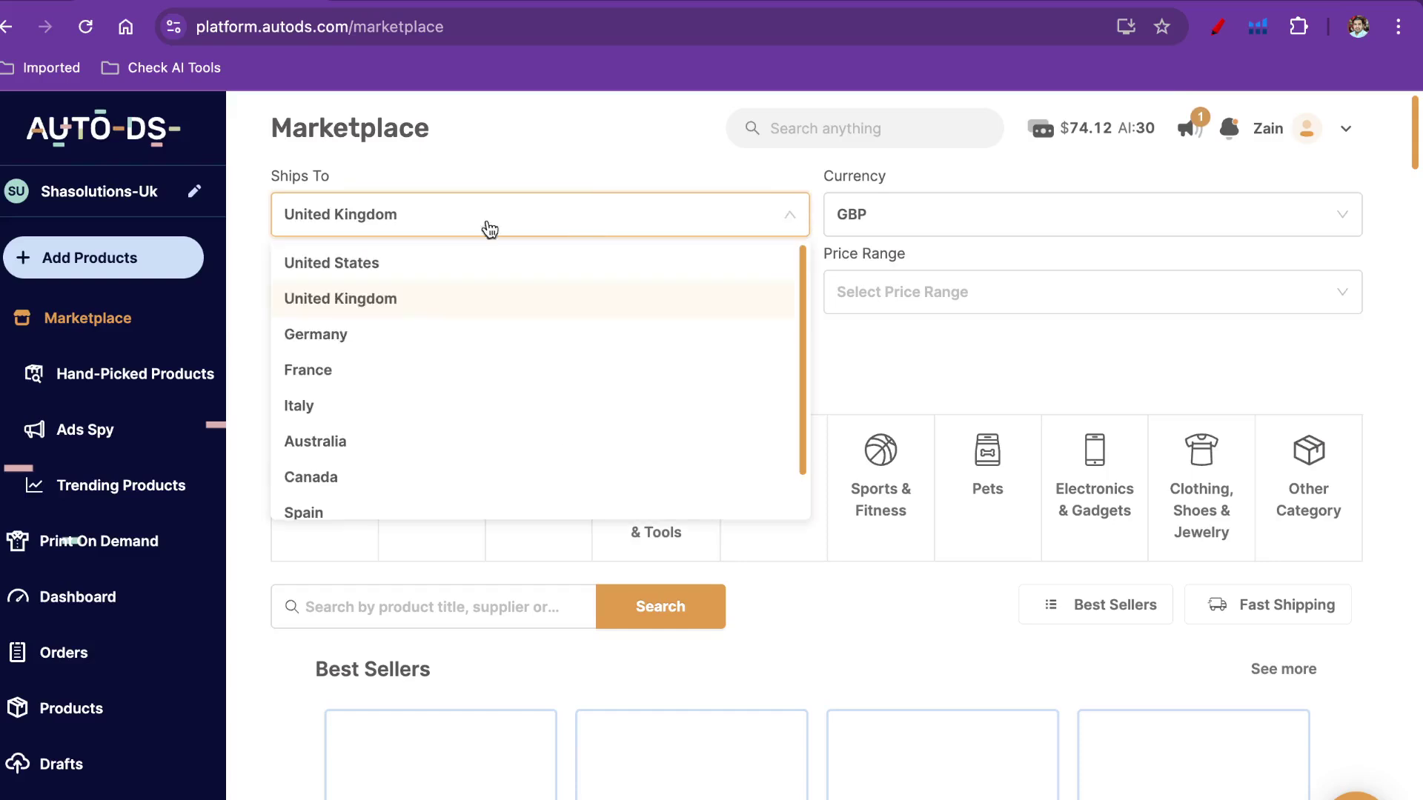
{"action": "left_click", "coordinate": [390, 300]}
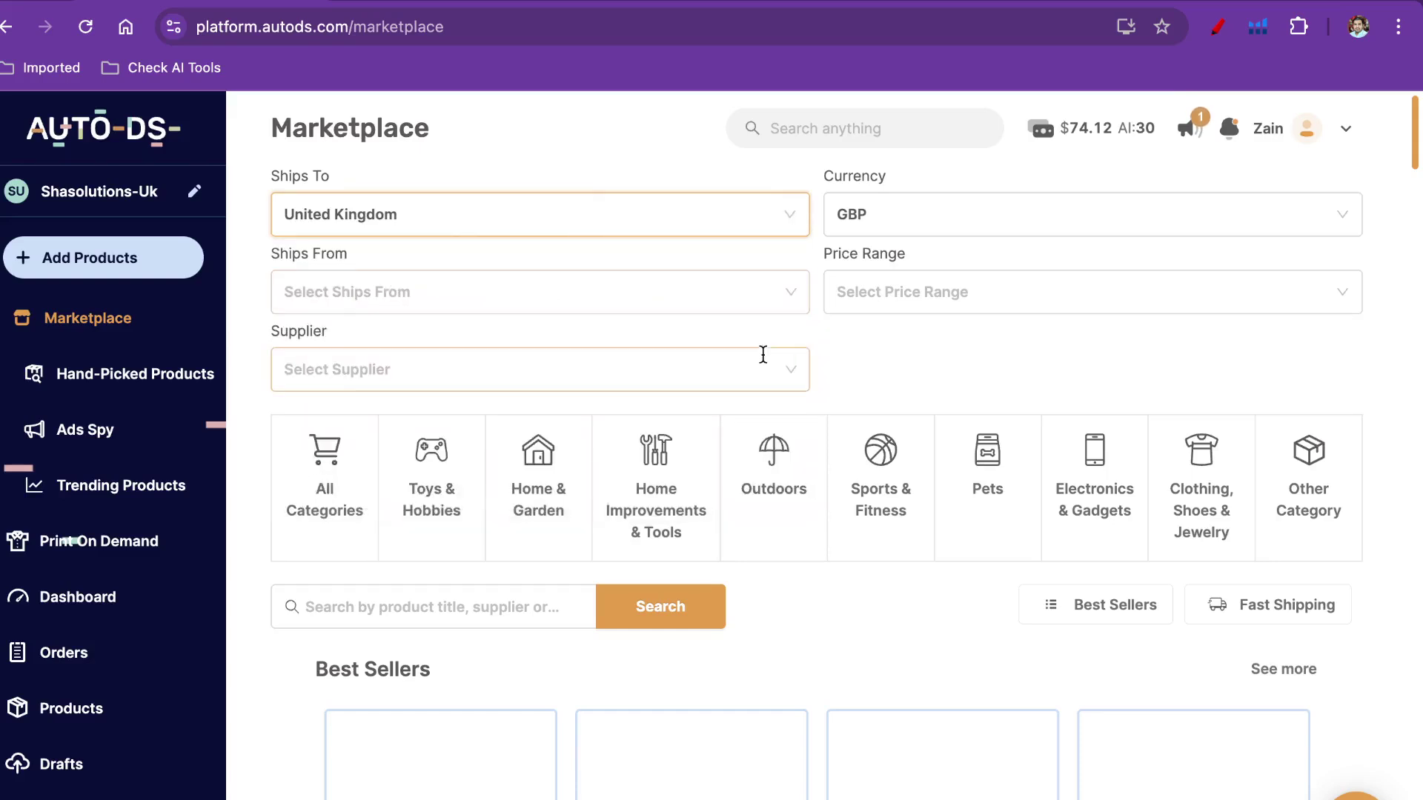
Browse the Marketplace products from Best Sellers through Sports & Fitness, checking their suppliers, prices and shipping times
{"action": "scroll", "coordinate": [763, 356], "scroll_direction": "down", "scroll_amount": 3}
{"action": "scroll", "coordinate": [764, 363], "scroll_direction": "down", "scroll_amount": 5}
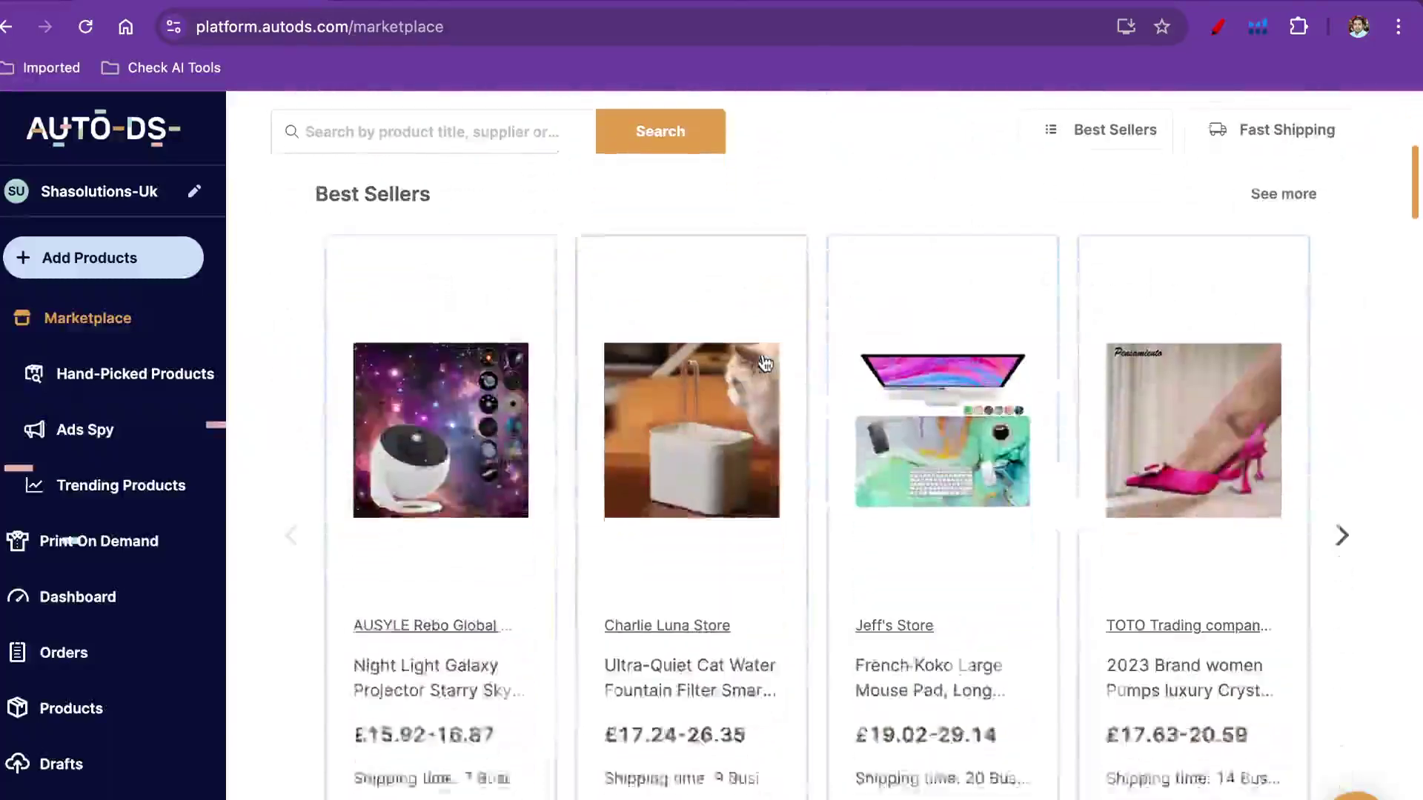
{"action": "scroll", "coordinate": [672, 464], "scroll_direction": "up", "scroll_amount": 1}
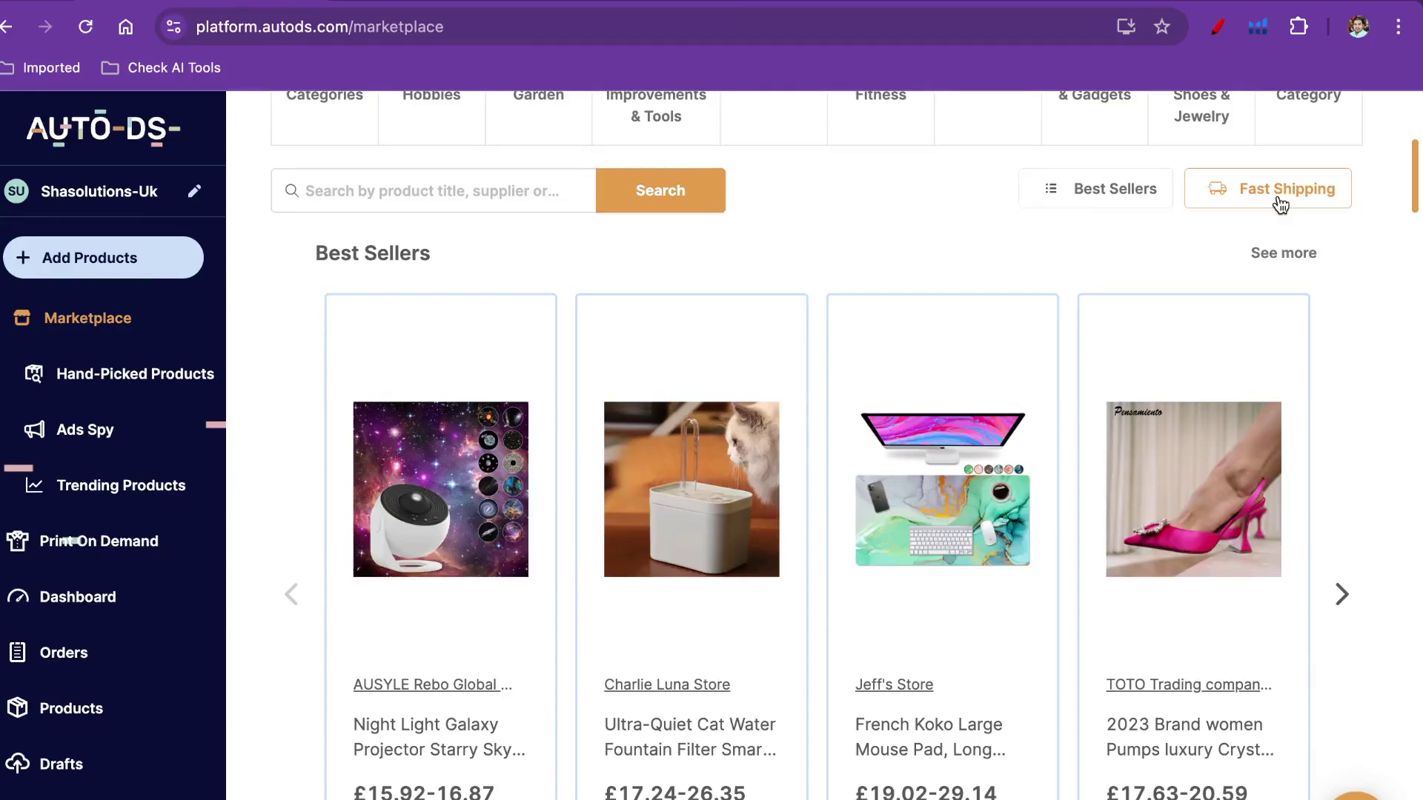
{"action": "scroll", "coordinate": [1069, 372], "scroll_direction": "down", "scroll_amount": 5}
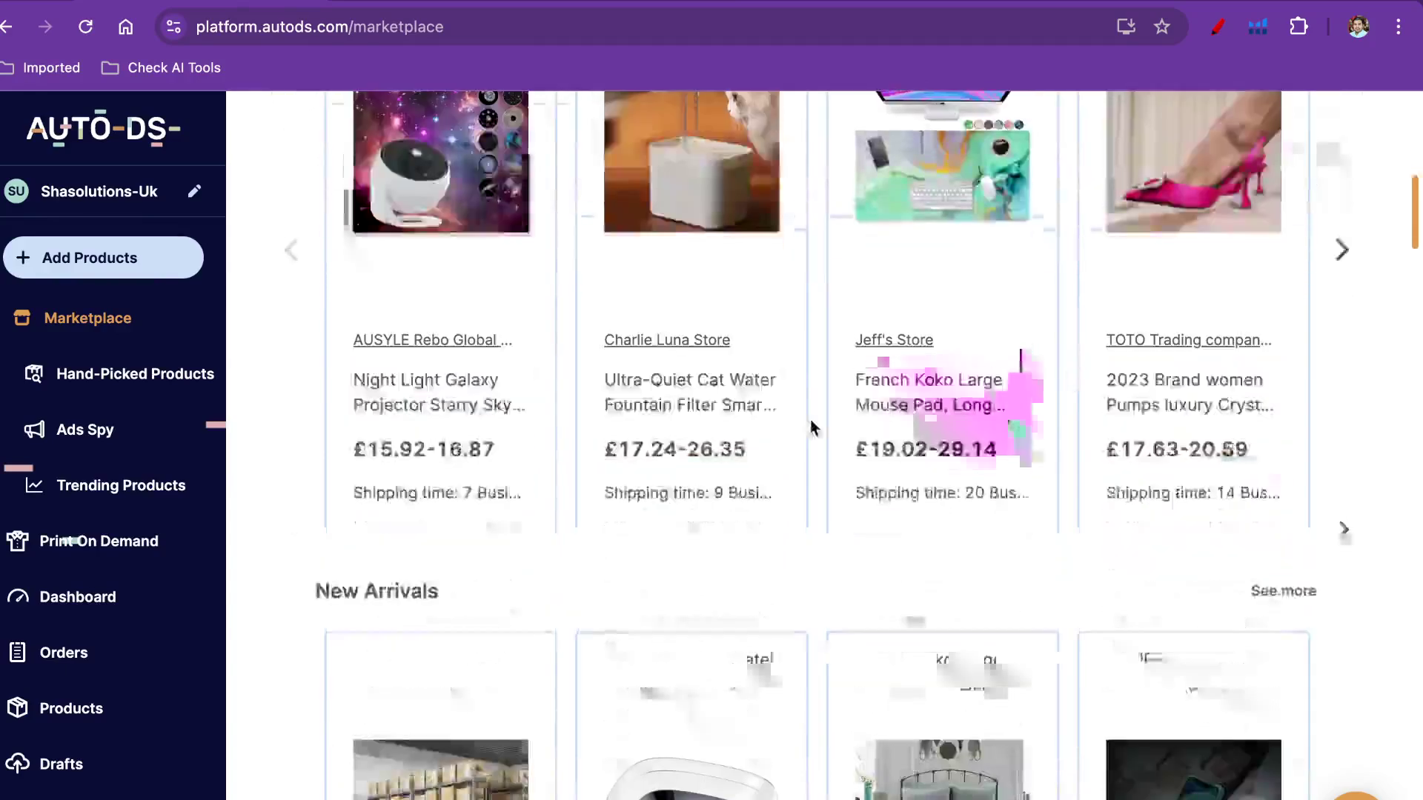
{"action": "scroll", "coordinate": [810, 428], "scroll_direction": "down", "scroll_amount": 8}
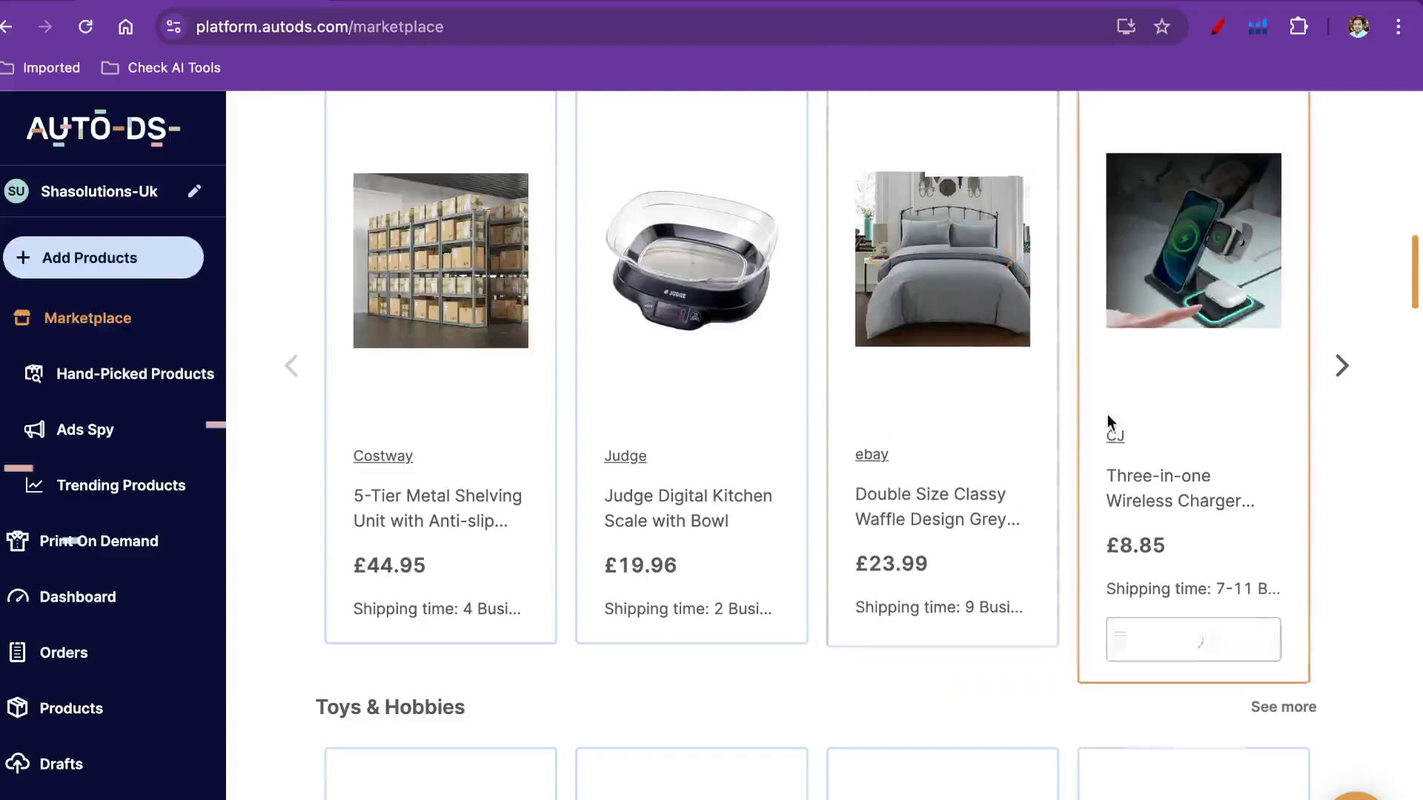
{"action": "scroll", "coordinate": [1107, 414], "scroll_direction": "down", "scroll_amount": 8}
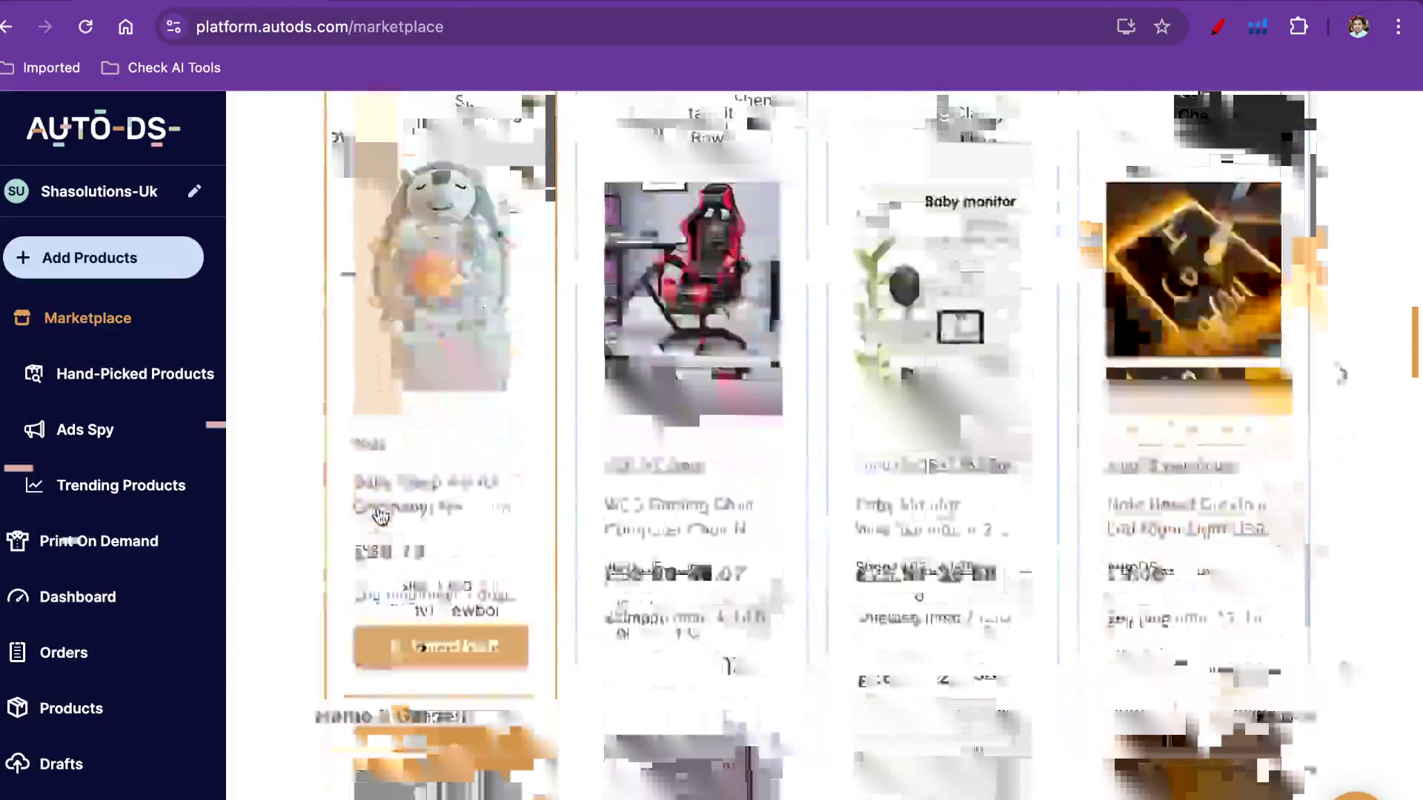
{"action": "scroll", "coordinate": [553, 492], "scroll_direction": "down", "scroll_amount": 15}
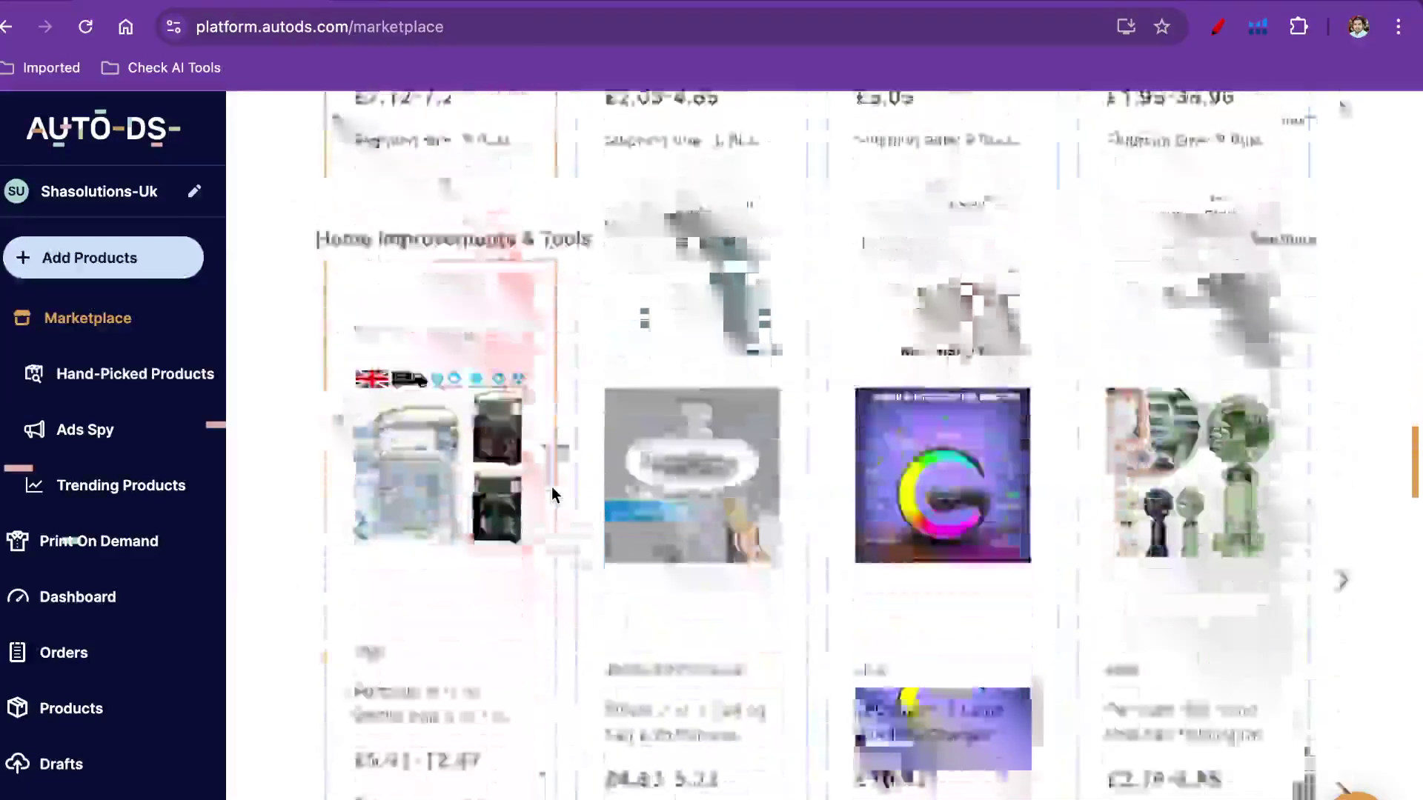
{"action": "scroll", "coordinate": [552, 494], "scroll_direction": "down", "scroll_amount": 8}
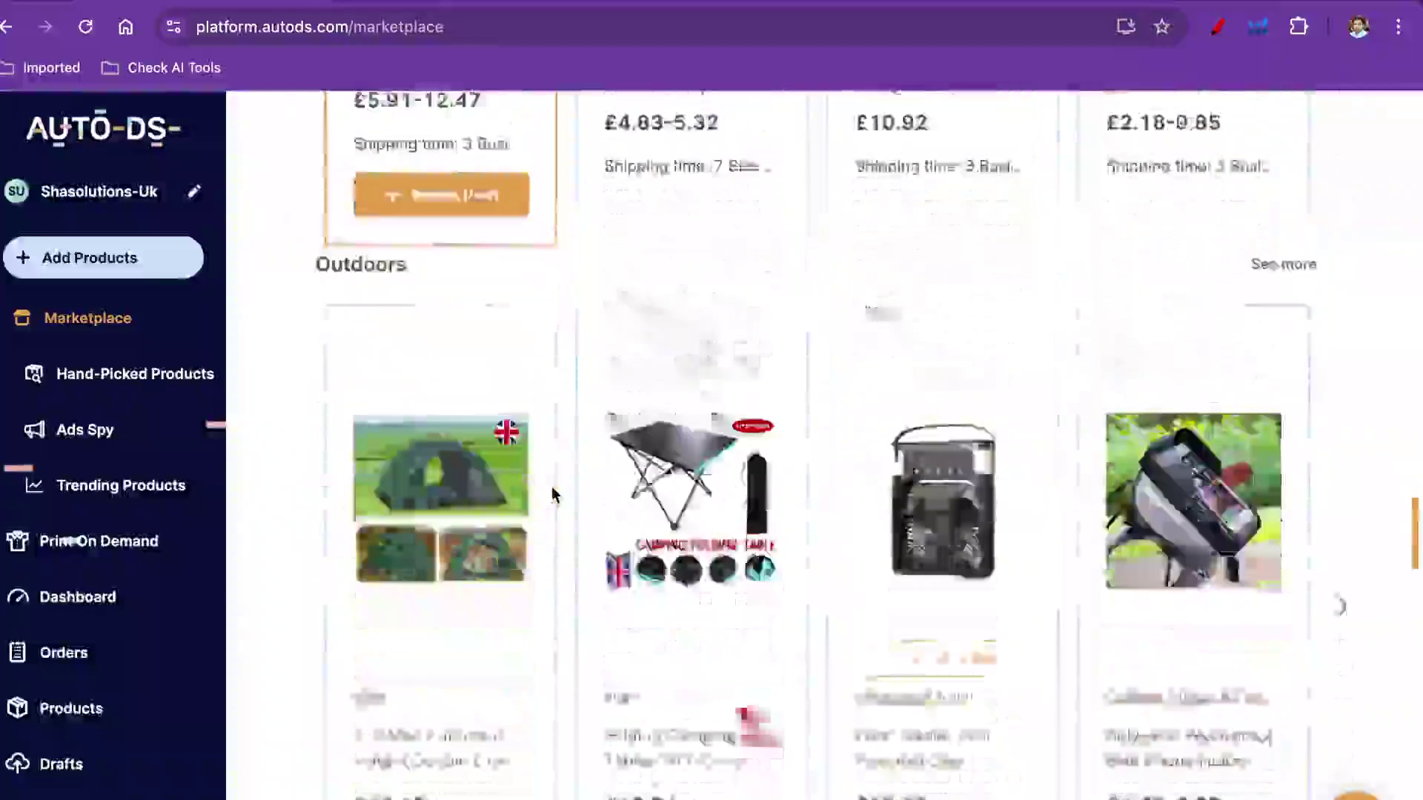
{"action": "scroll", "coordinate": [551, 486], "scroll_direction": "down", "scroll_amount": 1}
{"action": "scroll", "coordinate": [551, 486], "scroll_direction": "down", "scroll_amount": 3}
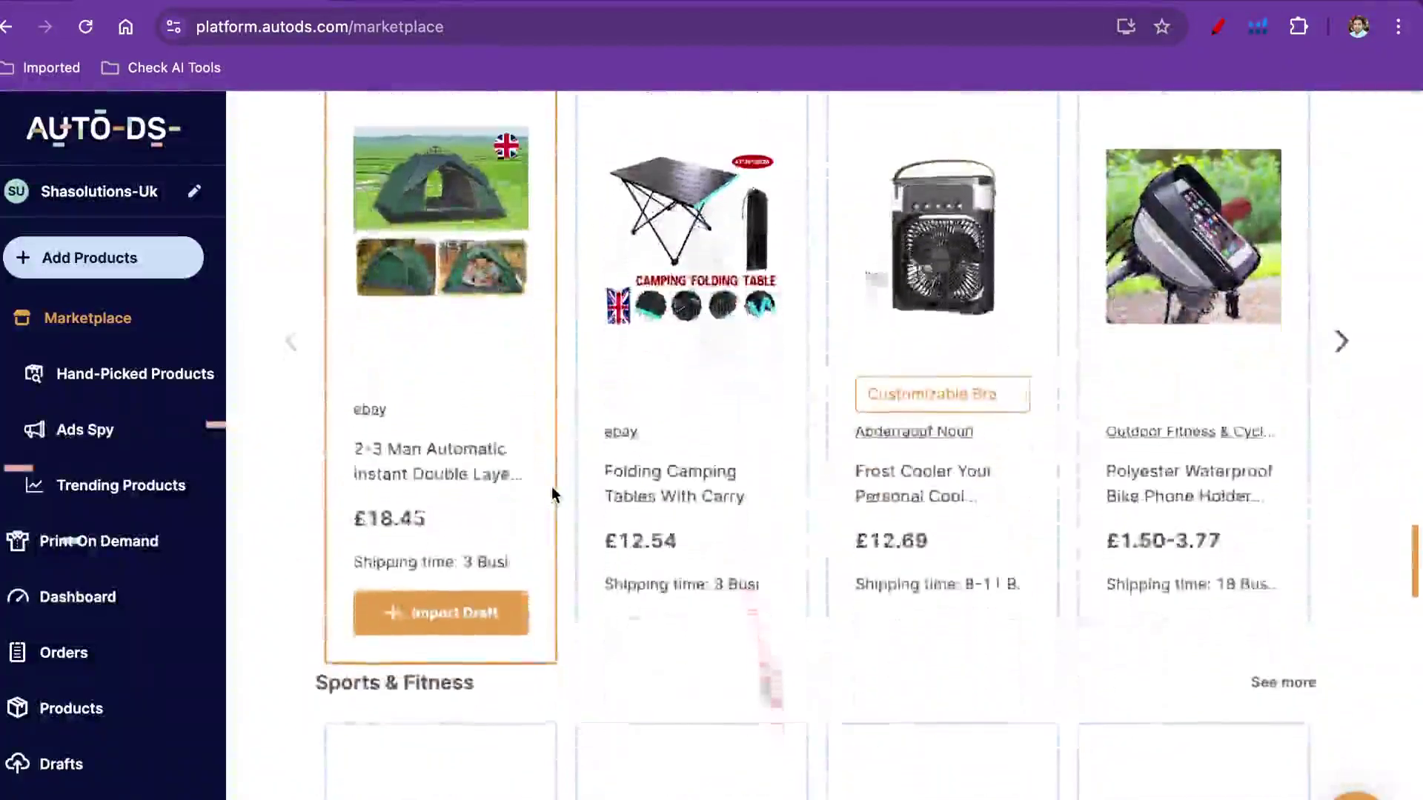
{"action": "scroll", "coordinate": [551, 487], "scroll_direction": "up", "scroll_amount": 5}
{"action": "scroll", "coordinate": [551, 486], "scroll_direction": "down", "scroll_amount": 1}
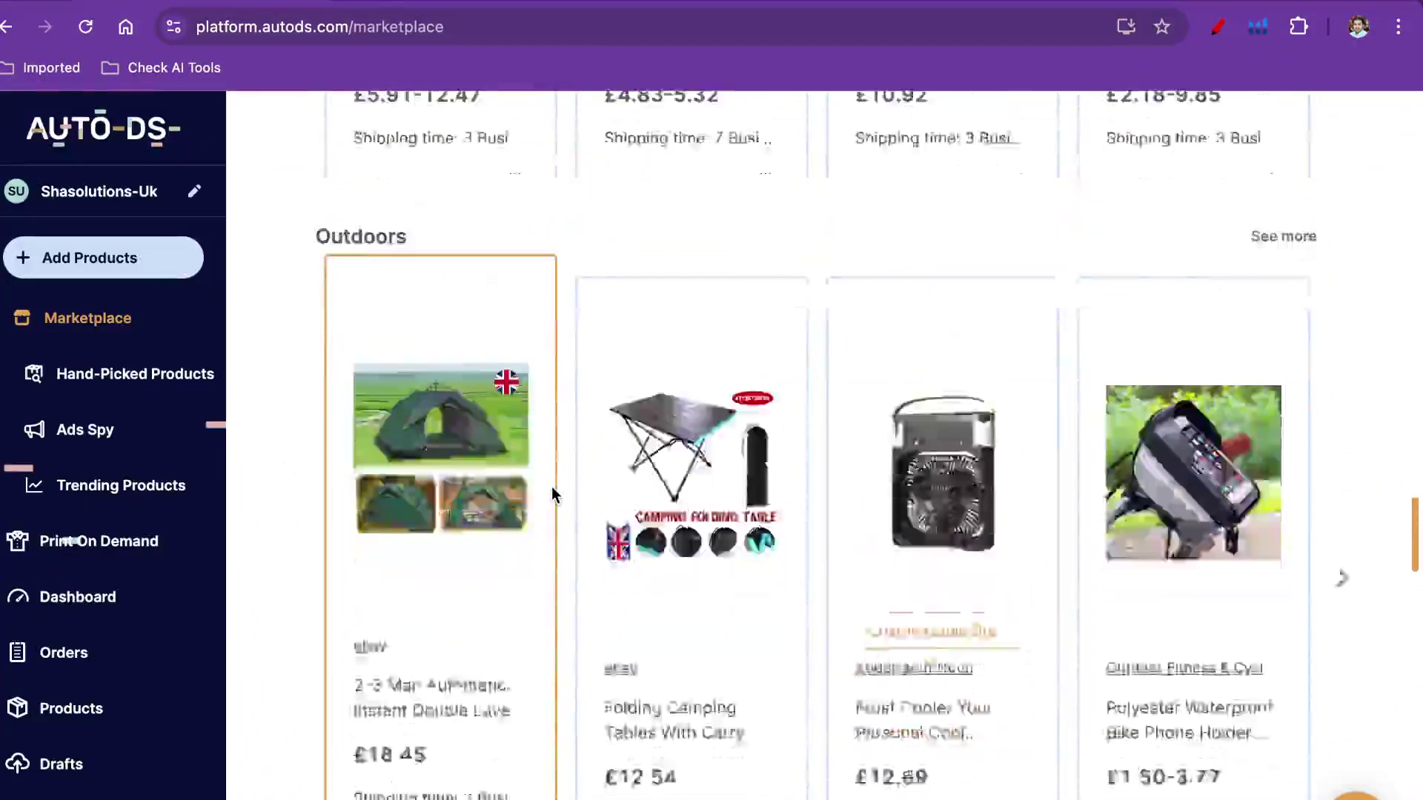
{"action": "scroll", "coordinate": [552, 486], "scroll_direction": "down", "scroll_amount": 3}
{"action": "scroll", "coordinate": [429, 556], "scroll_direction": "down", "scroll_amount": 3}
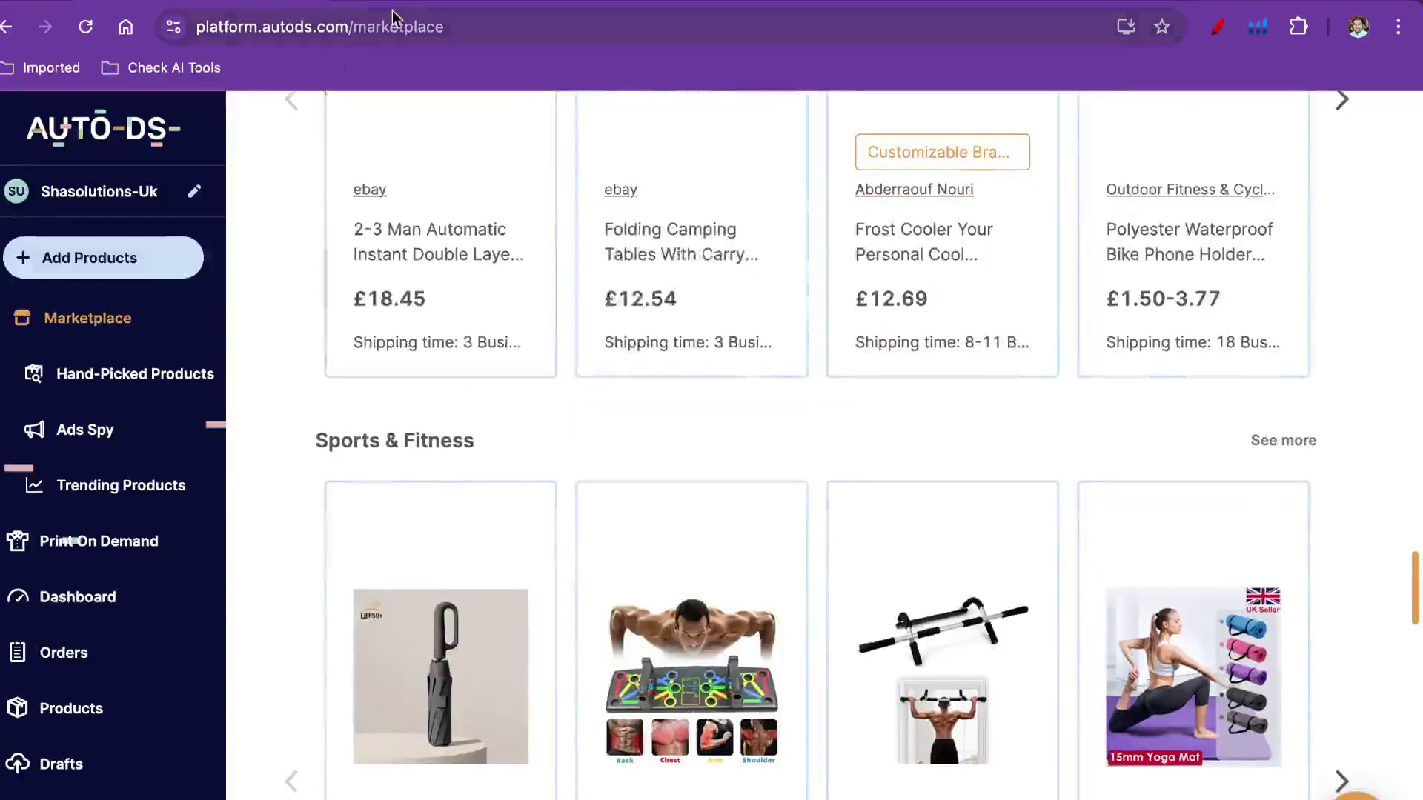
Browse the Marketplace's Pets, Electronics & Gadgets and Clothing, Shoes & Jewelry products for items that can be imported as drafts
{"action": "left_click", "coordinate": [393, 6]}
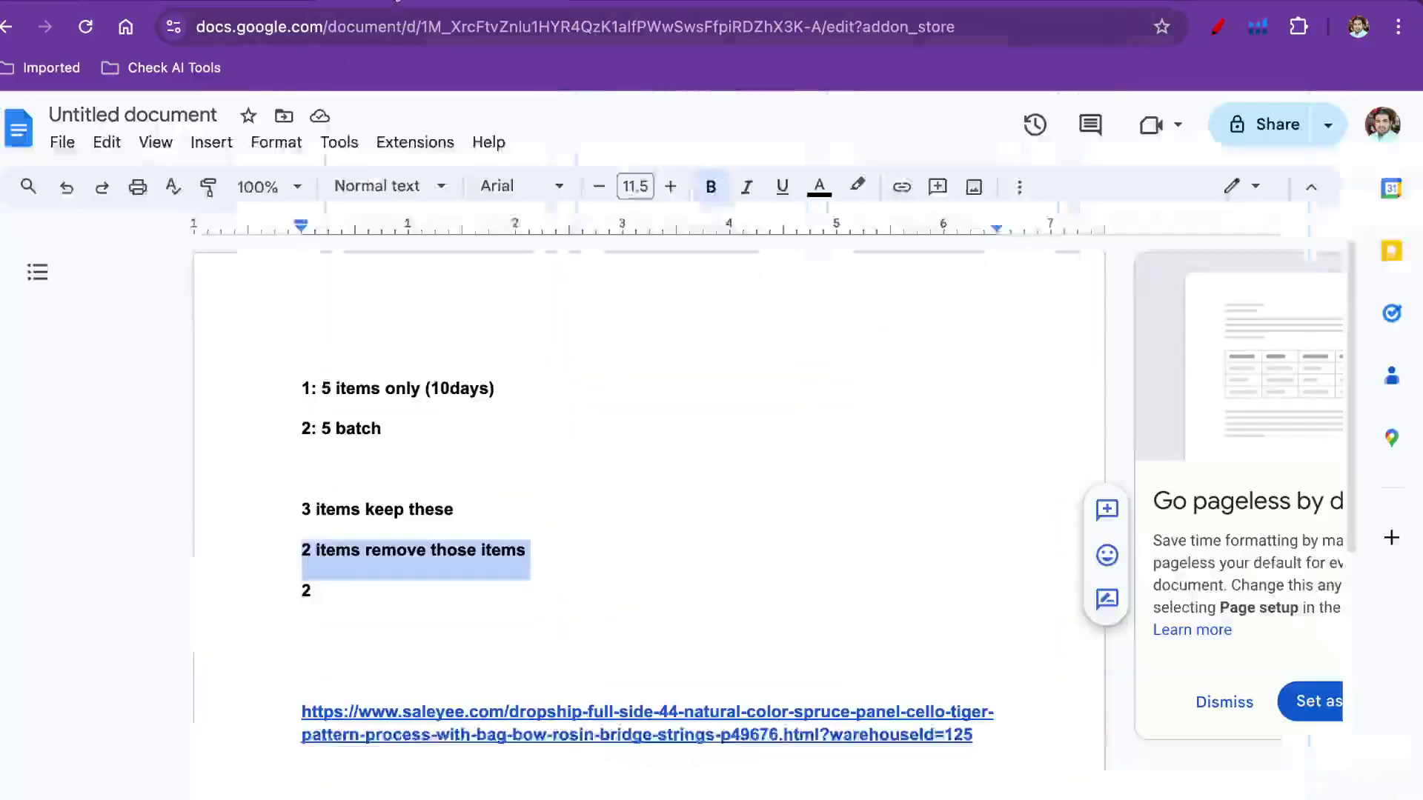
{"action": "left_click", "coordinate": [200, 4]}
{"action": "scroll", "coordinate": [696, 477], "scroll_direction": "down", "scroll_amount": 5}
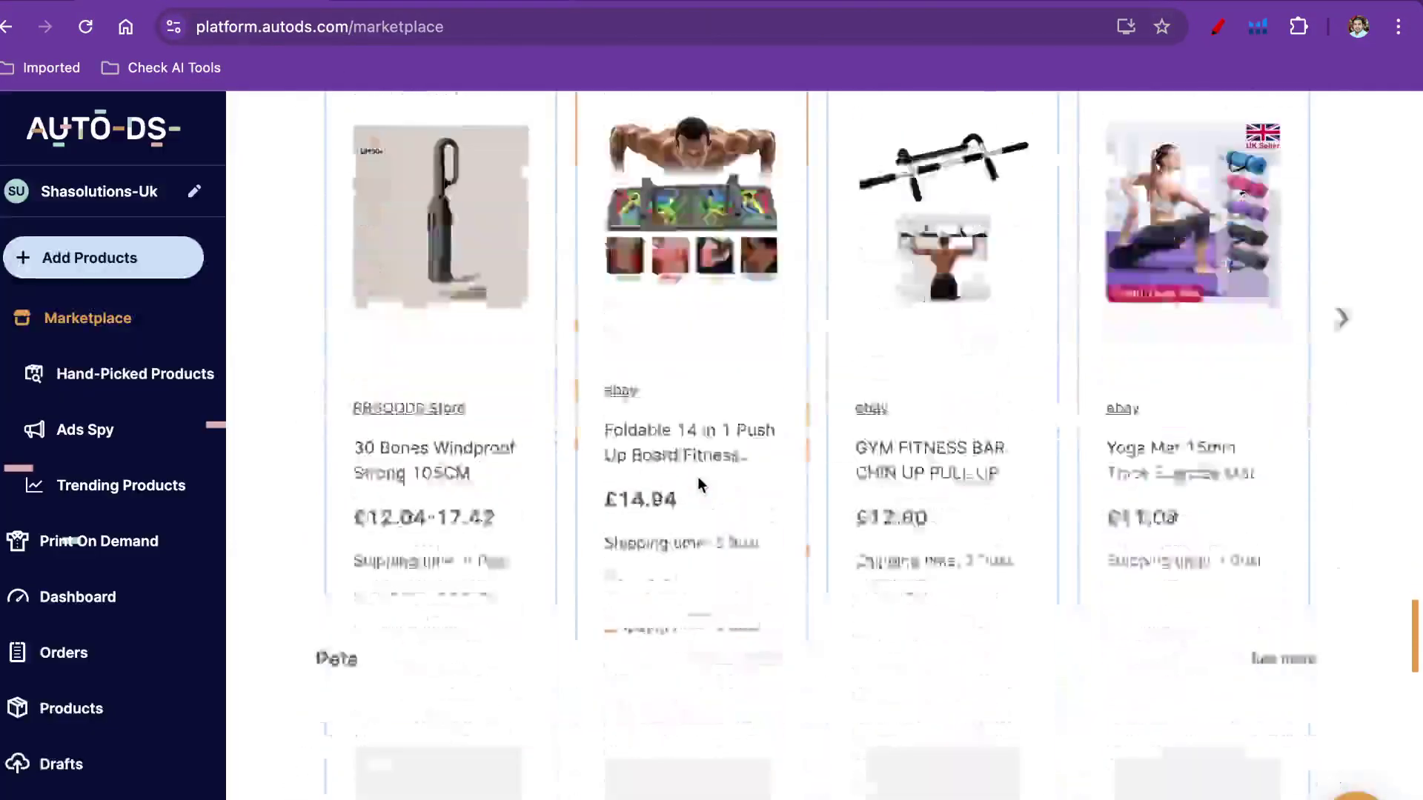
{"action": "scroll", "coordinate": [696, 478], "scroll_direction": "down", "scroll_amount": 10}
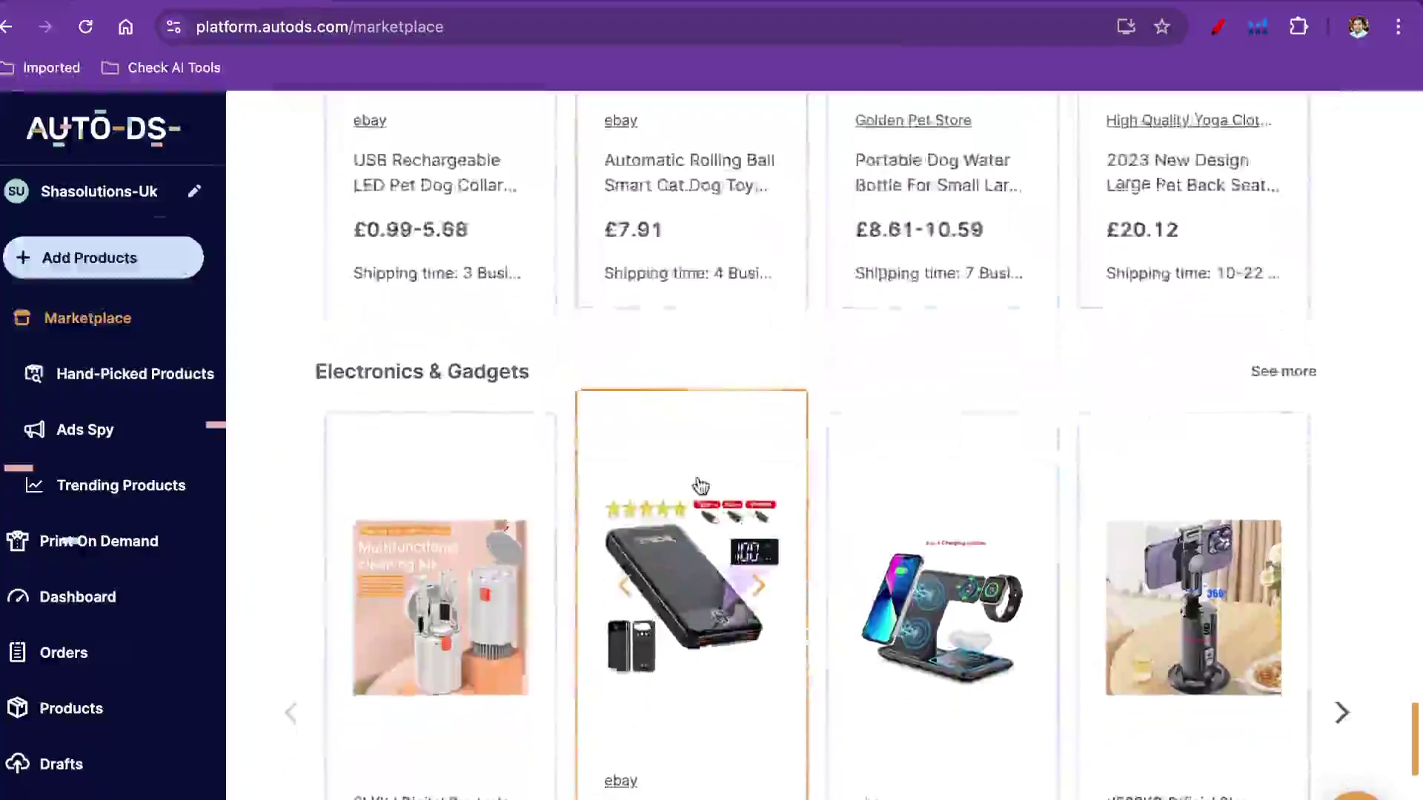
{"action": "scroll", "coordinate": [700, 485], "scroll_direction": "down", "scroll_amount": 7}
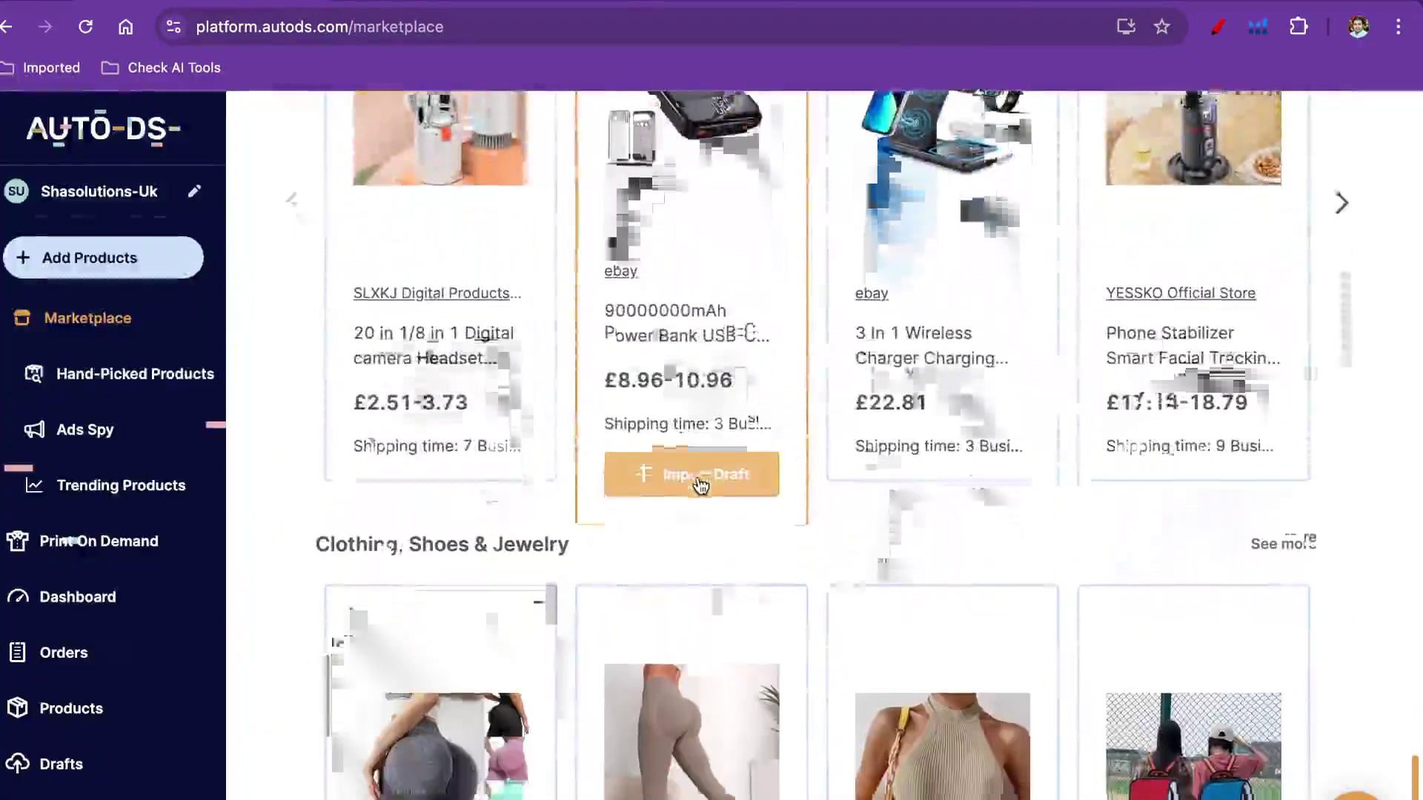
{"action": "scroll", "coordinate": [700, 485], "scroll_direction": "down", "scroll_amount": 5}
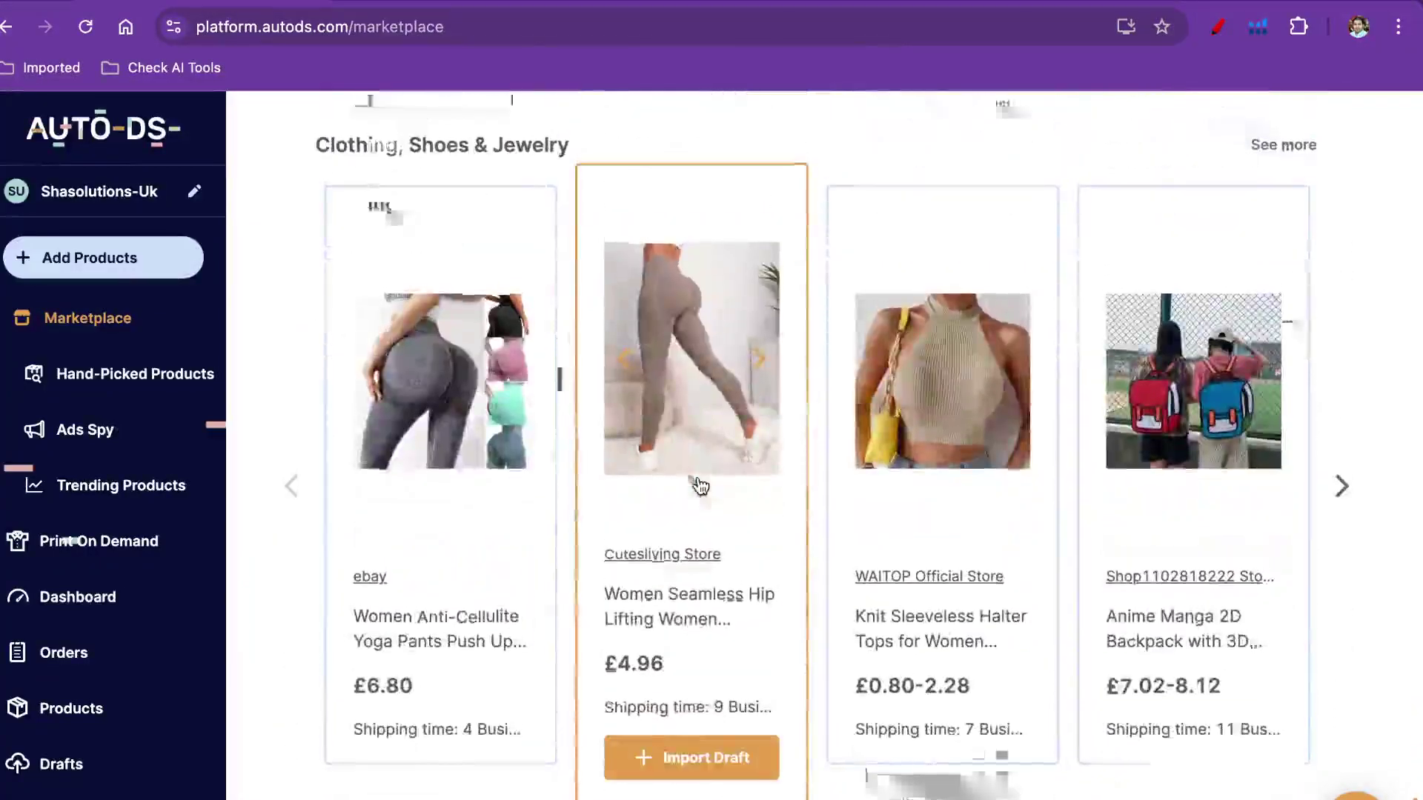
{"action": "scroll", "coordinate": [700, 485], "scroll_direction": "up", "scroll_amount": 10}
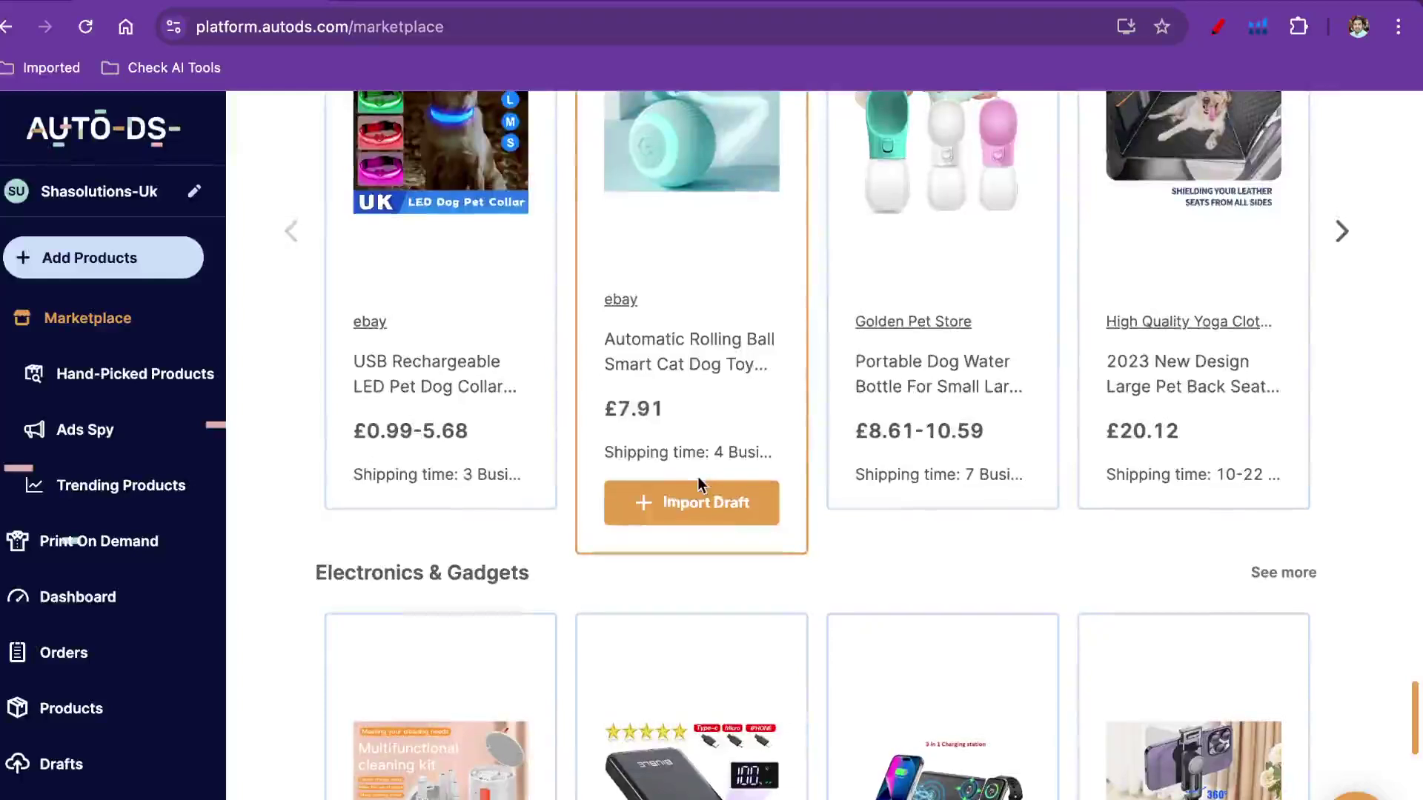
{"action": "mouse_move", "coordinate": [460, 505]}
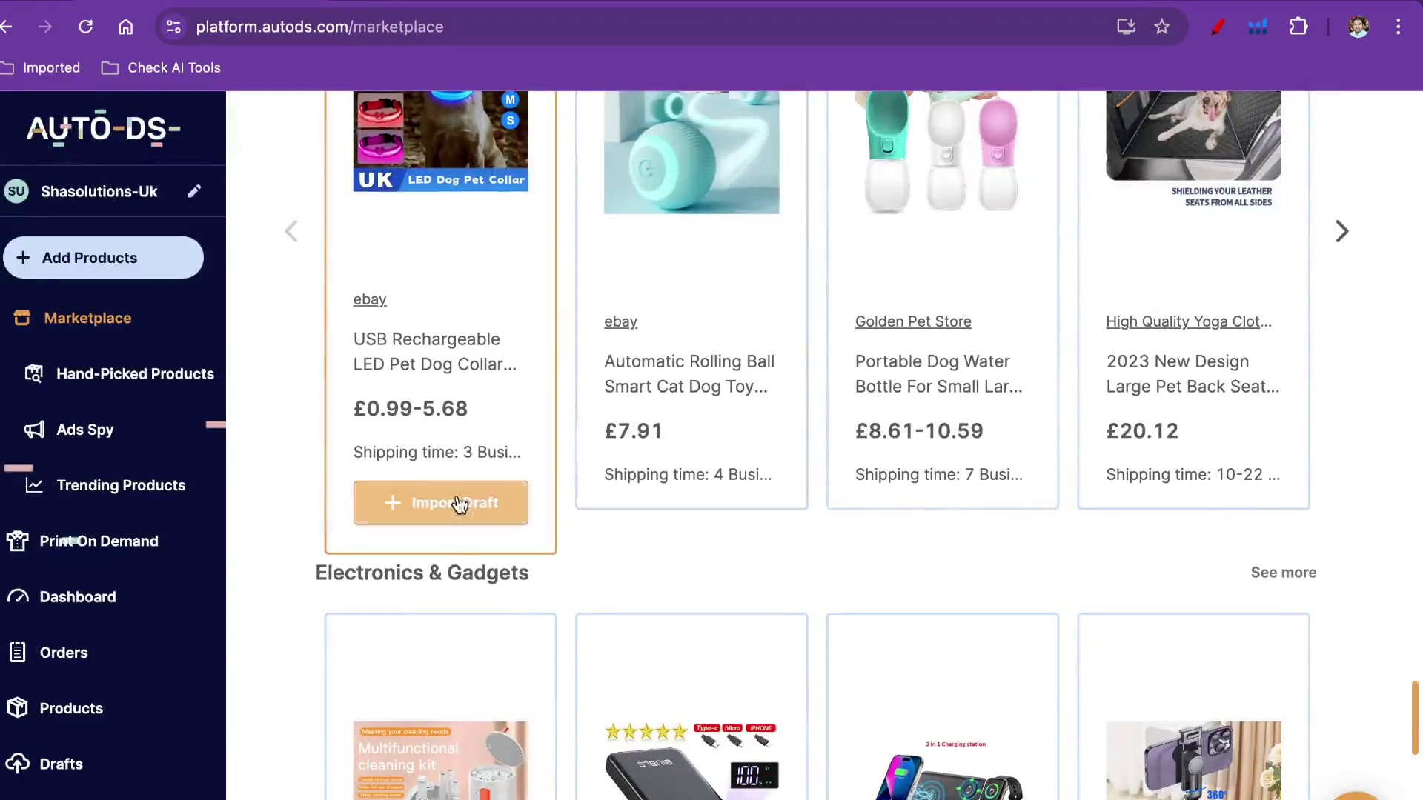
Import the USB Rechargeable LED Pet Dog Collar and the Automatic Rolling Ball Smart Cat Dog Toy as drafts
{"action": "left_click", "coordinate": [459, 505]}
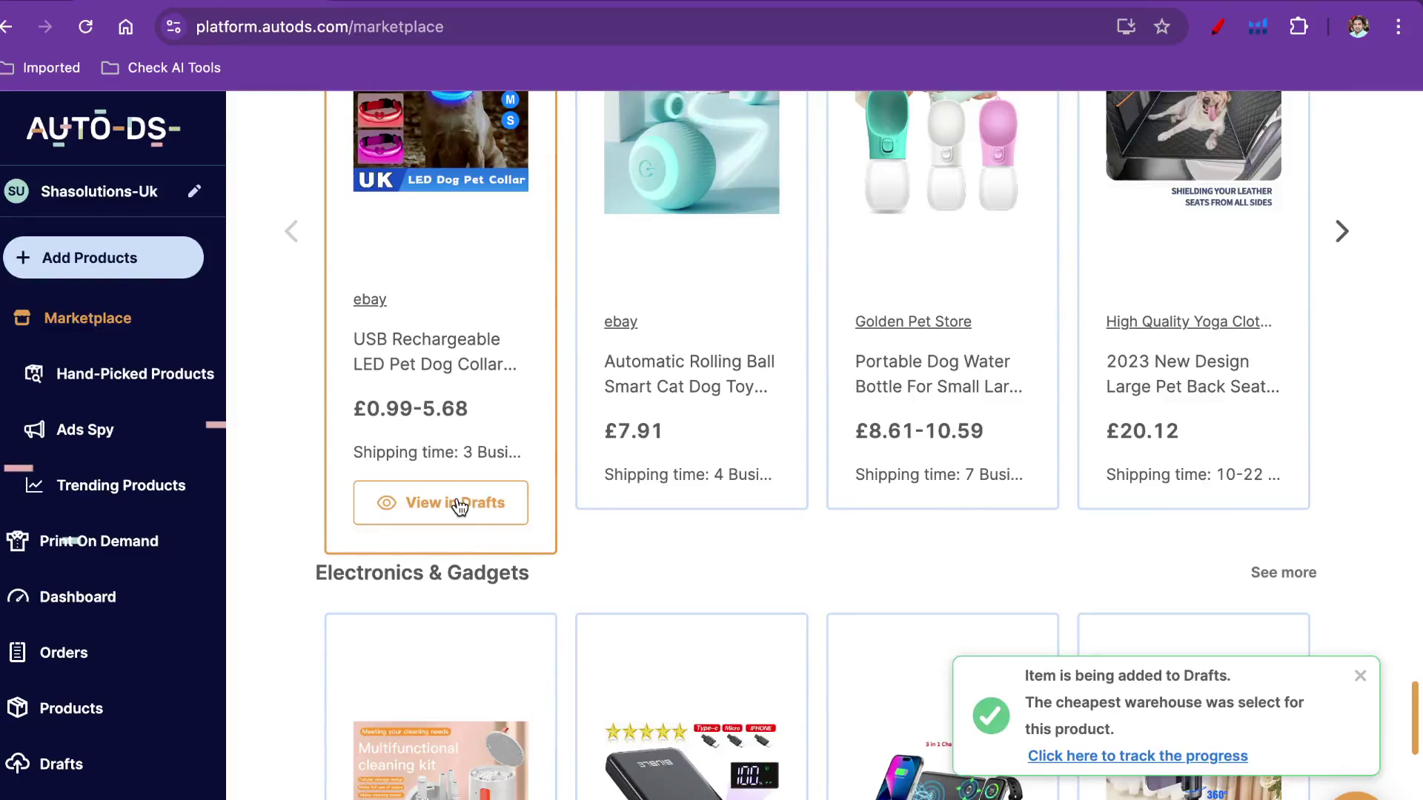
{"action": "mouse_move", "coordinate": [652, 439]}
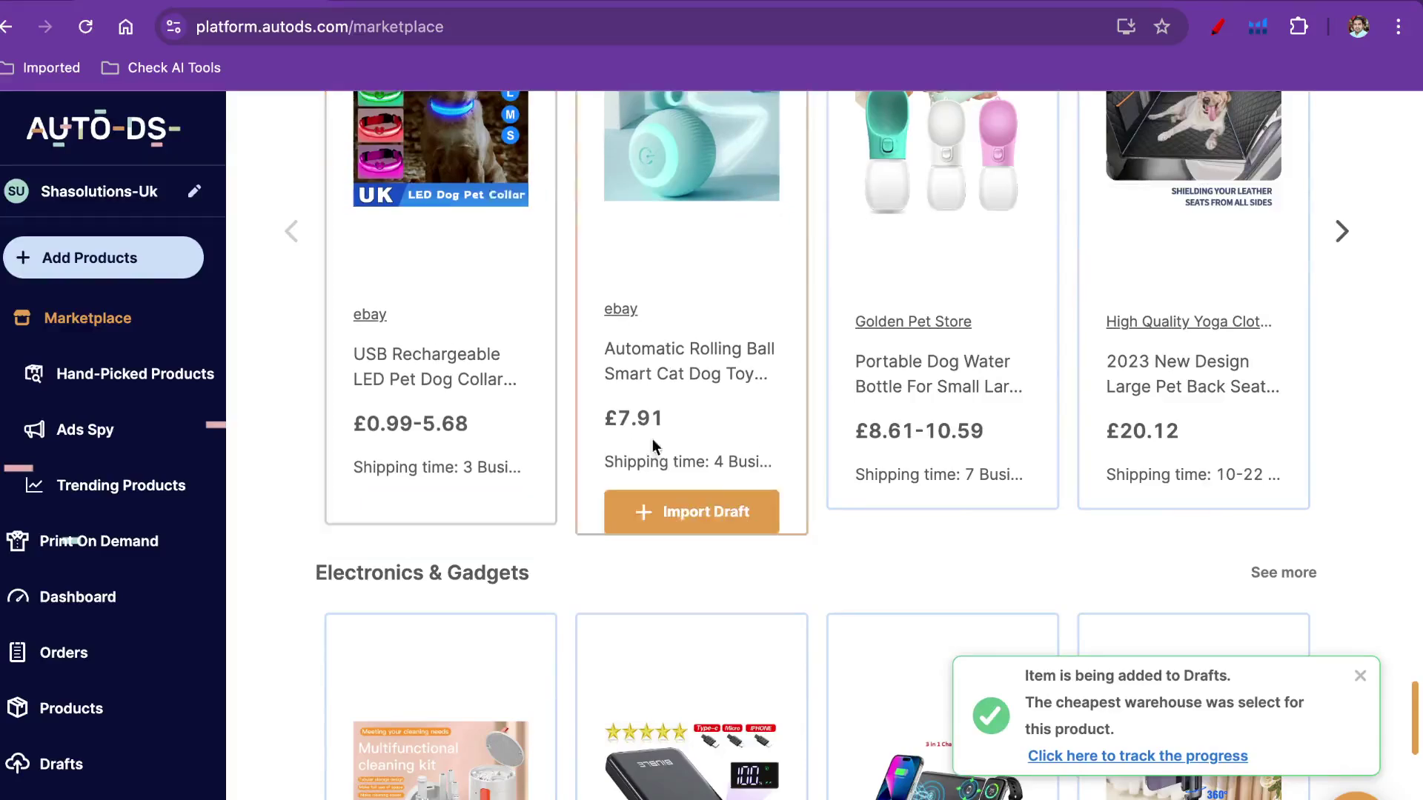
{"action": "left_click", "coordinate": [686, 508]}
Import the Foldable 14 in 1 Push Up Board and the 2-3 Man Automatic Instant Double Layer tent as drafts
{"action": "scroll", "coordinate": [812, 468], "scroll_direction": "up", "scroll_amount": 7}
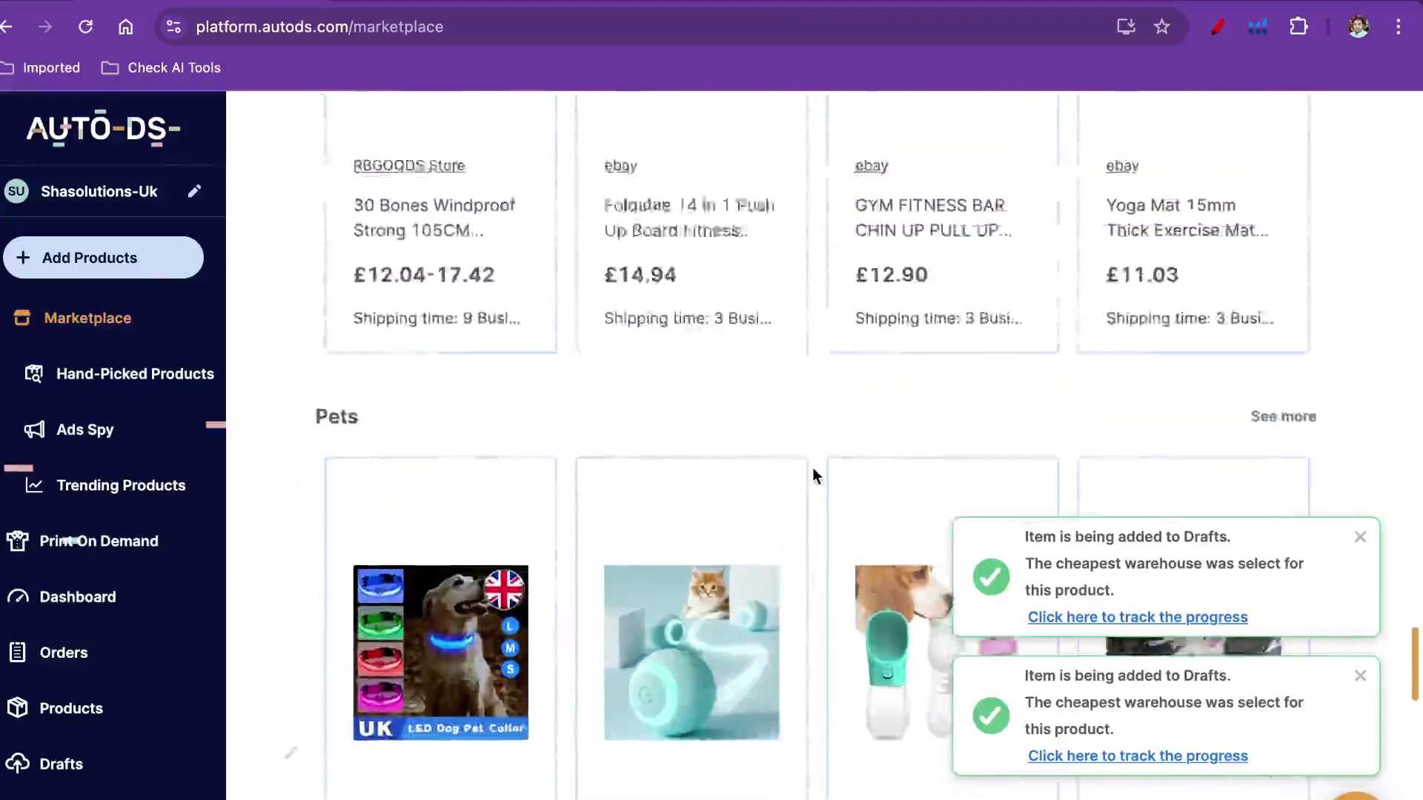
{"action": "scroll", "coordinate": [812, 468], "scroll_direction": "up", "scroll_amount": 4}
{"action": "left_click", "coordinate": [670, 658]}
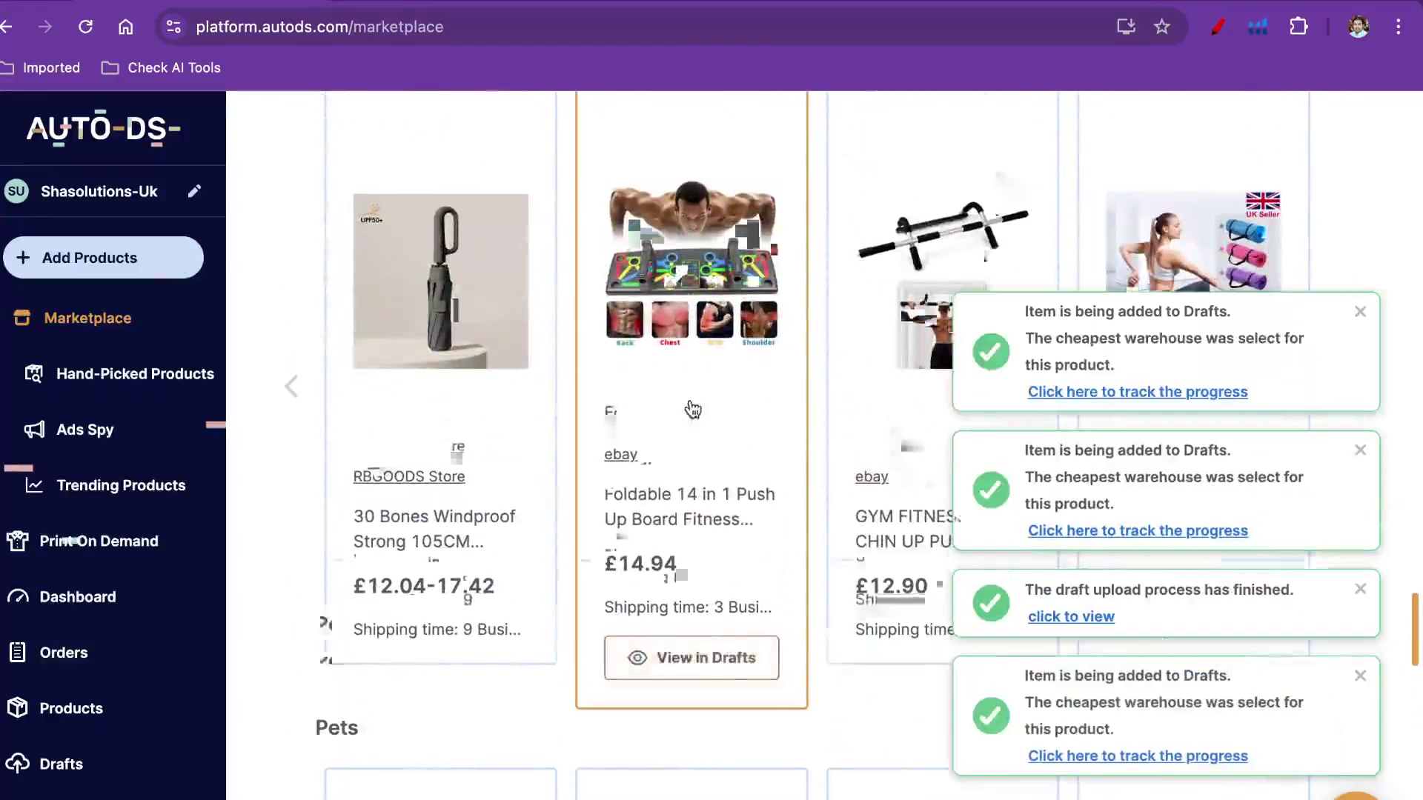
{"action": "scroll", "coordinate": [693, 410], "scroll_direction": "up", "scroll_amount": 7}
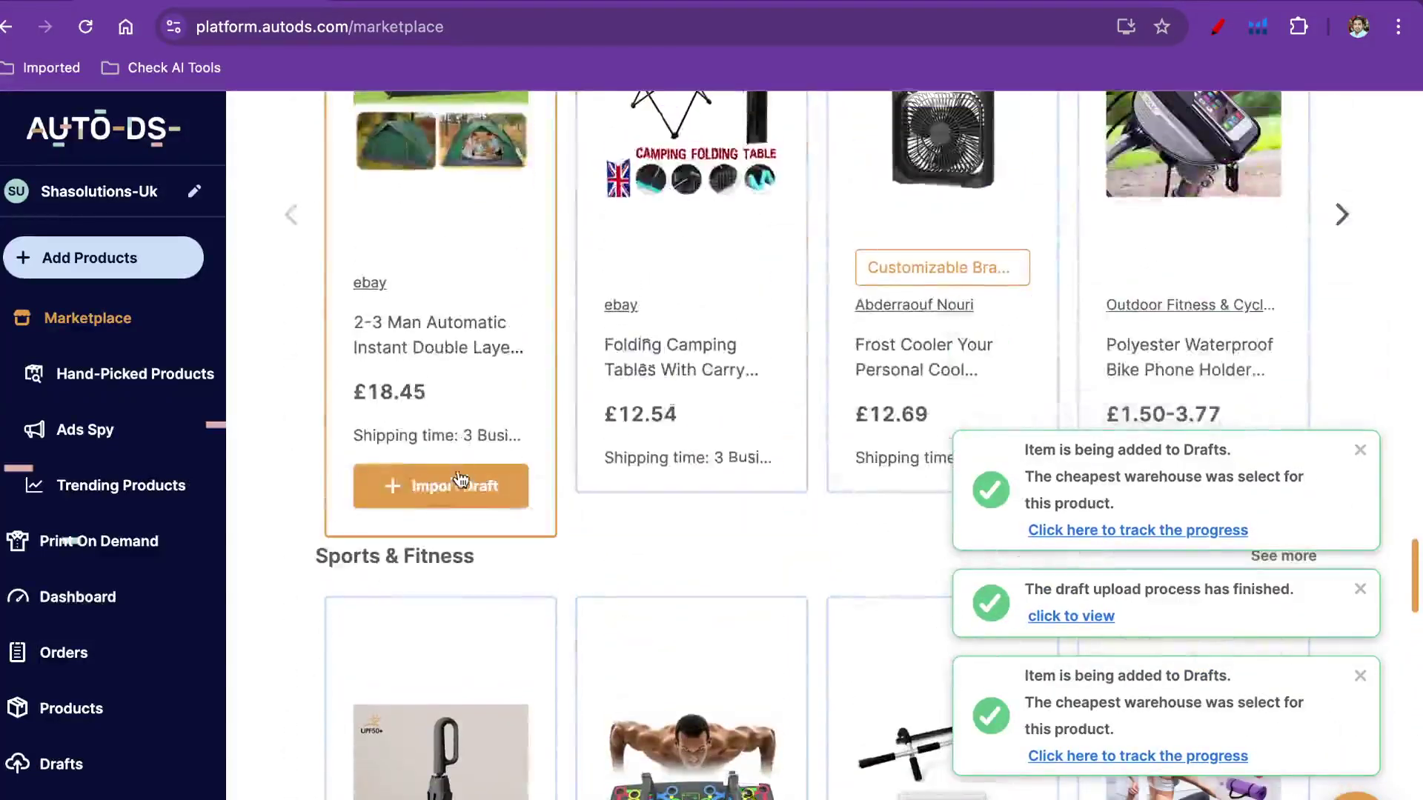
{"action": "left_click", "coordinate": [461, 483]}
{"action": "scroll", "coordinate": [657, 402], "scroll_direction": "up", "scroll_amount": 2}
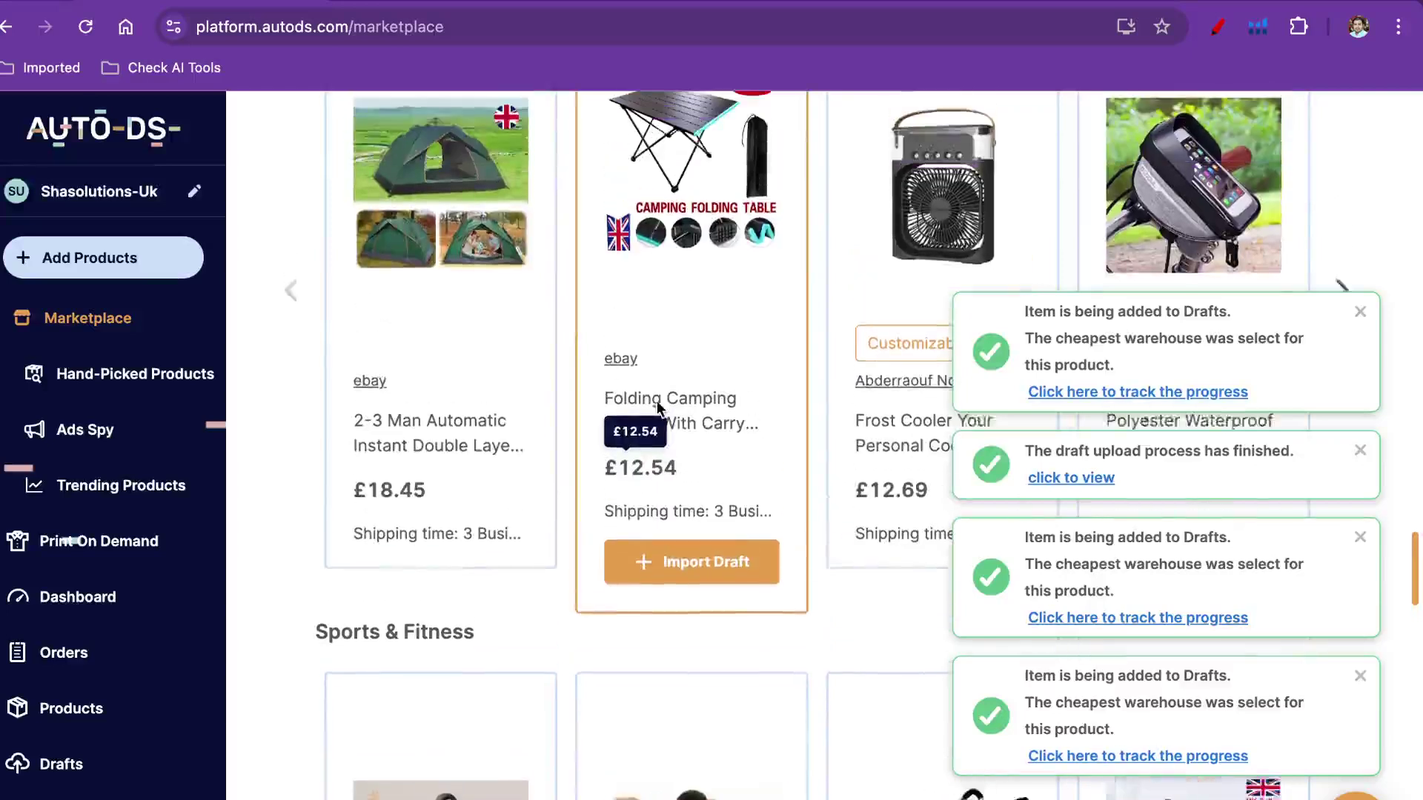
{"action": "scroll", "coordinate": [656, 401], "scroll_direction": "up", "scroll_amount": 1}
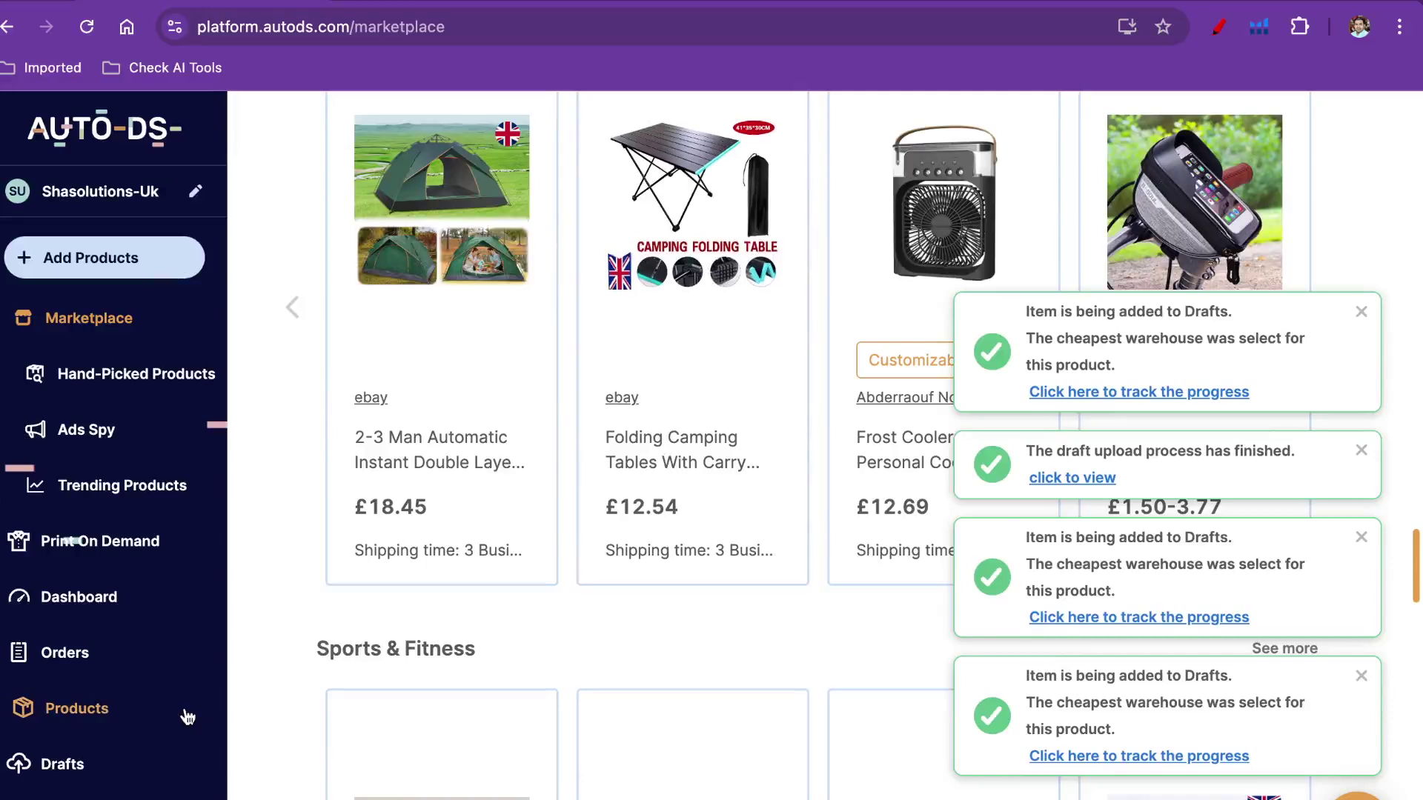
Open the store's Products page and dismiss the draft upload notifications
{"action": "left_click", "coordinate": [76, 710]}
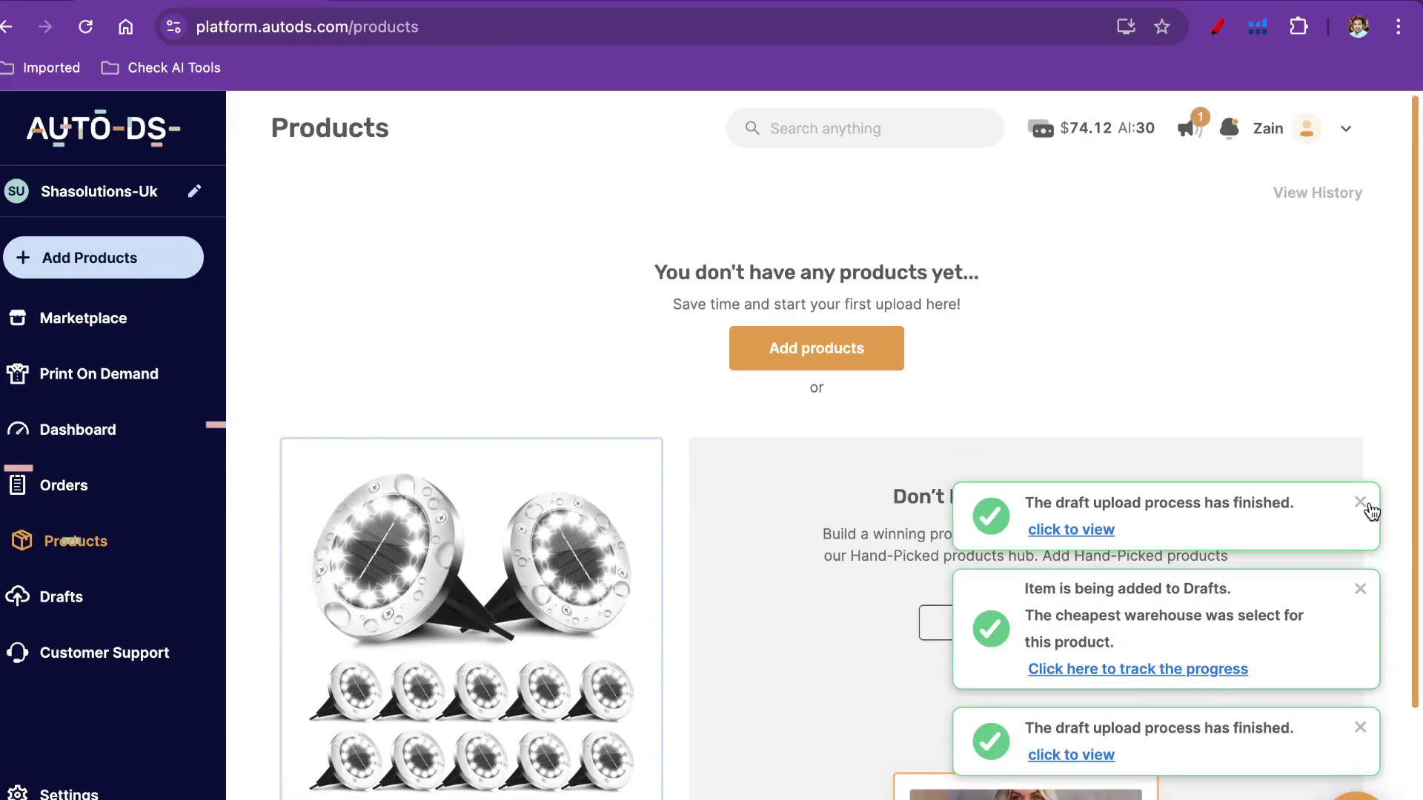
{"action": "left_click", "coordinate": [1365, 506]}
{"action": "left_click", "coordinate": [1366, 588]}
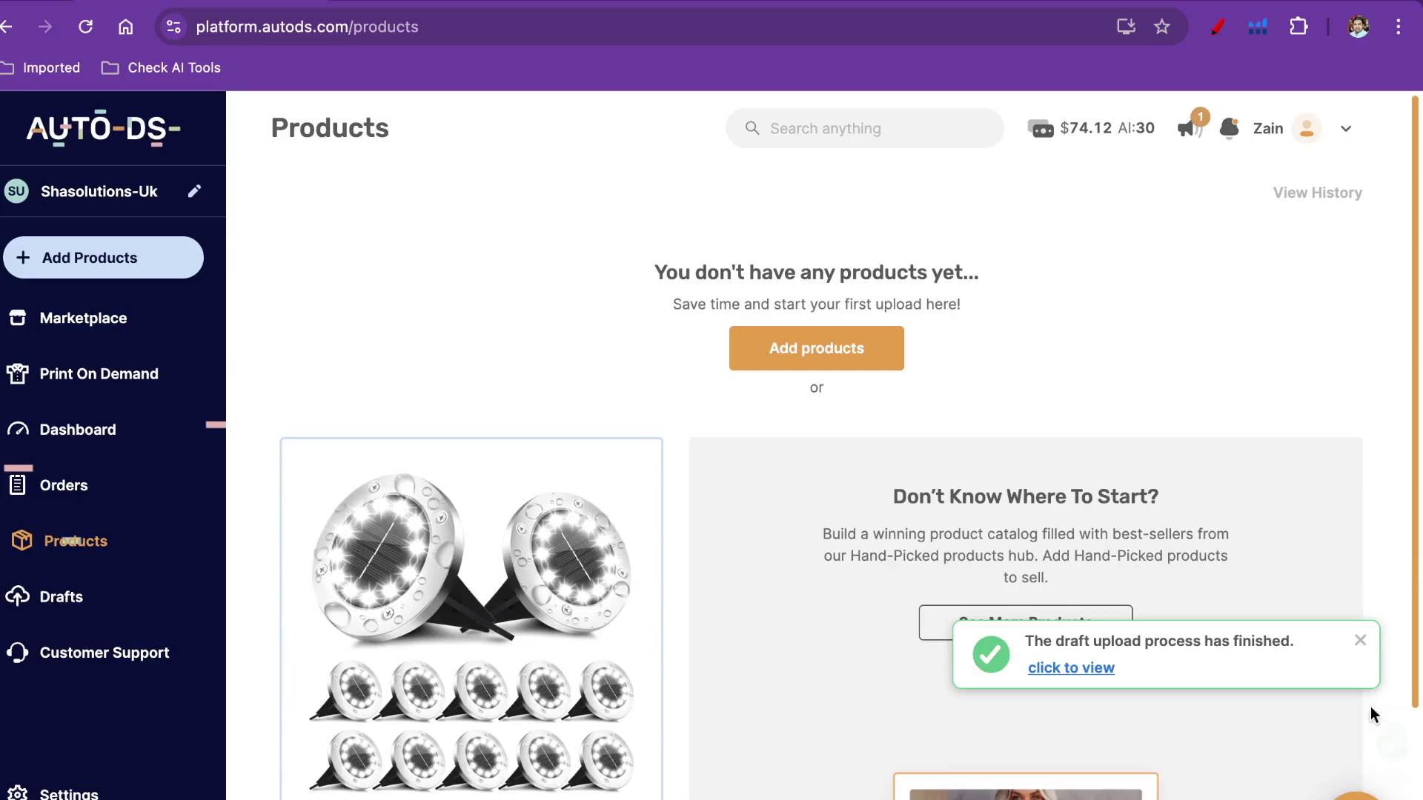
{"action": "left_click", "coordinate": [1361, 642]}
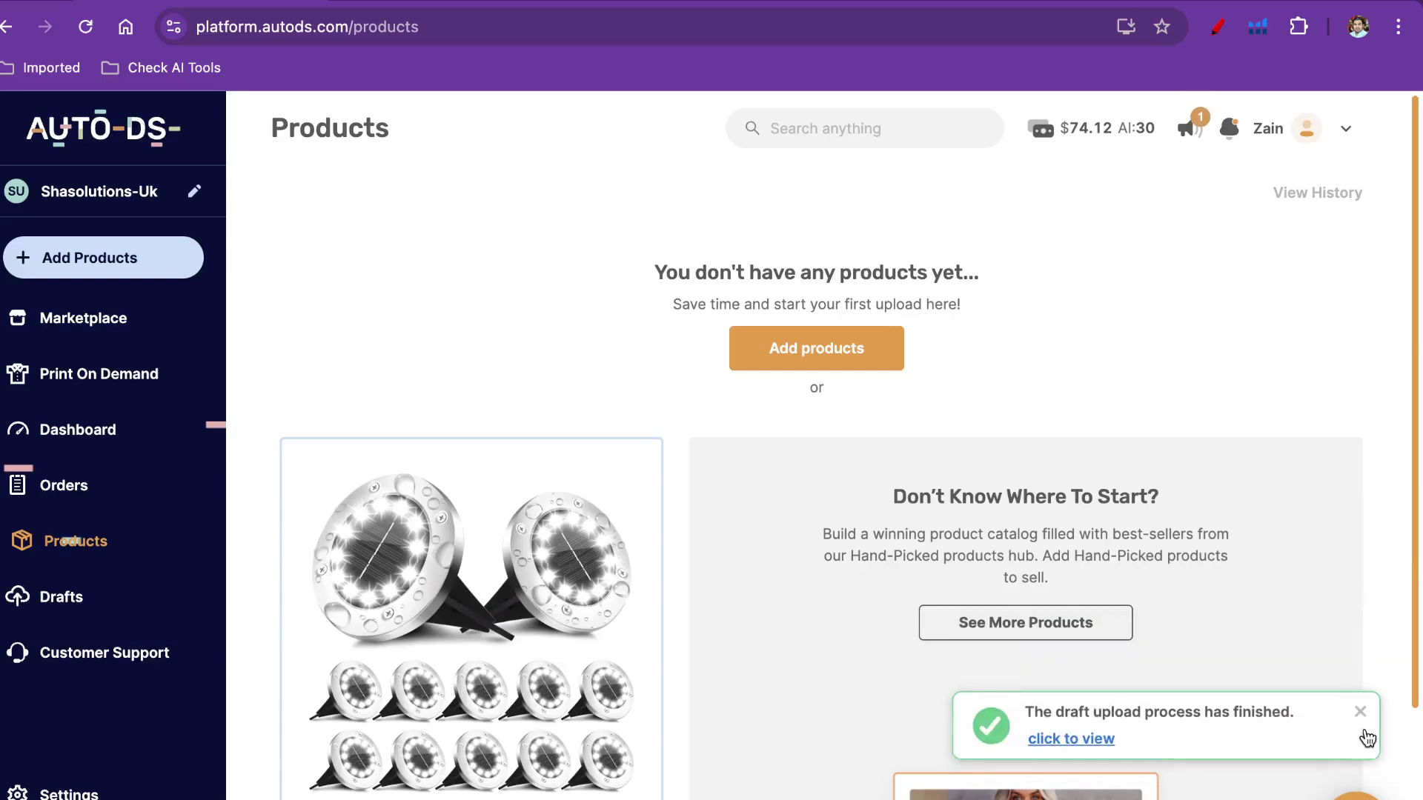
{"action": "left_click", "coordinate": [1361, 728]}
Start adding a single product to the store by supplier URL or product ID
{"action": "scroll", "coordinate": [971, 482], "scroll_direction": "down", "scroll_amount": 3}
{"action": "scroll", "coordinate": [971, 481], "scroll_direction": "up", "scroll_amount": 1}
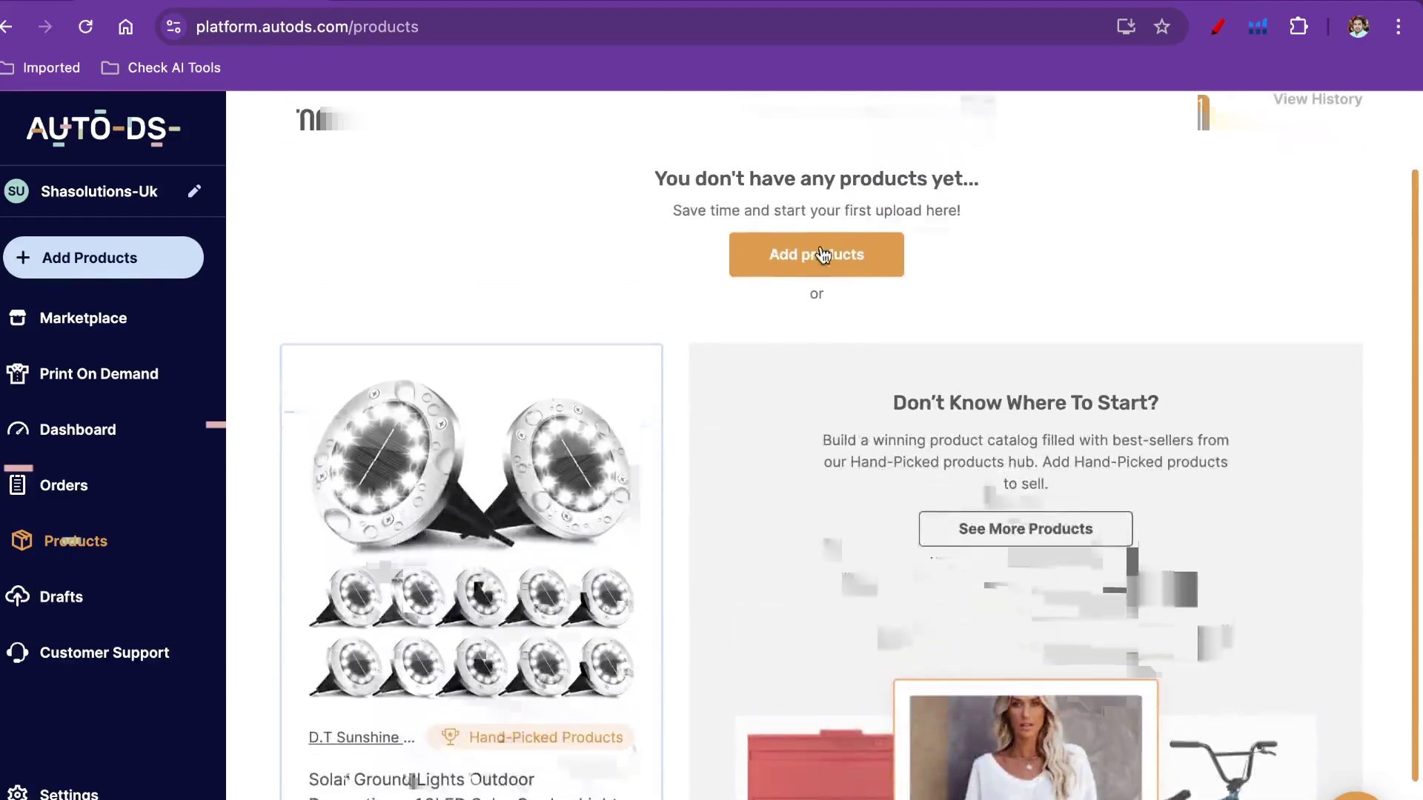
{"action": "left_click", "coordinate": [817, 268]}
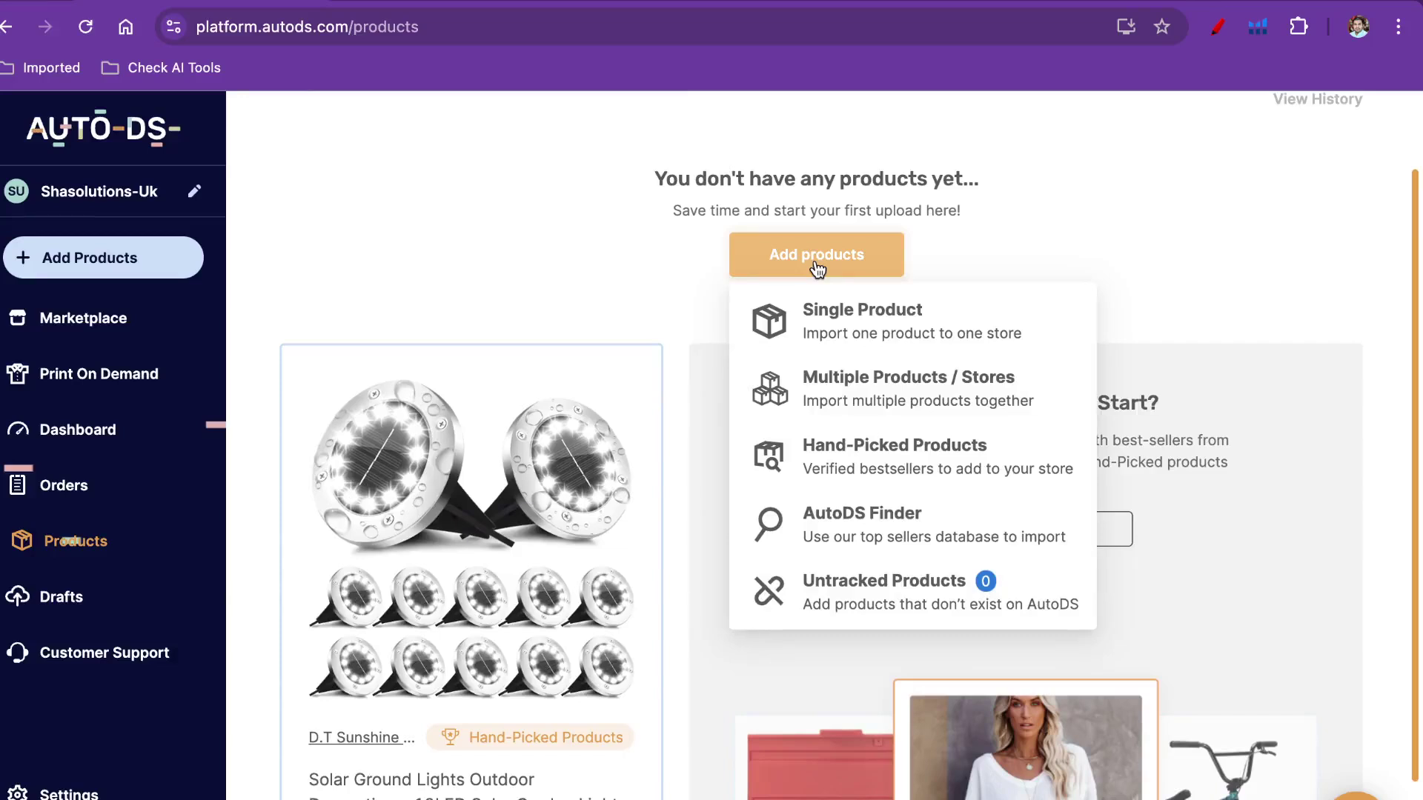
{"action": "left_click", "coordinate": [827, 331]}
{"action": "left_click", "coordinate": [579, 482]}
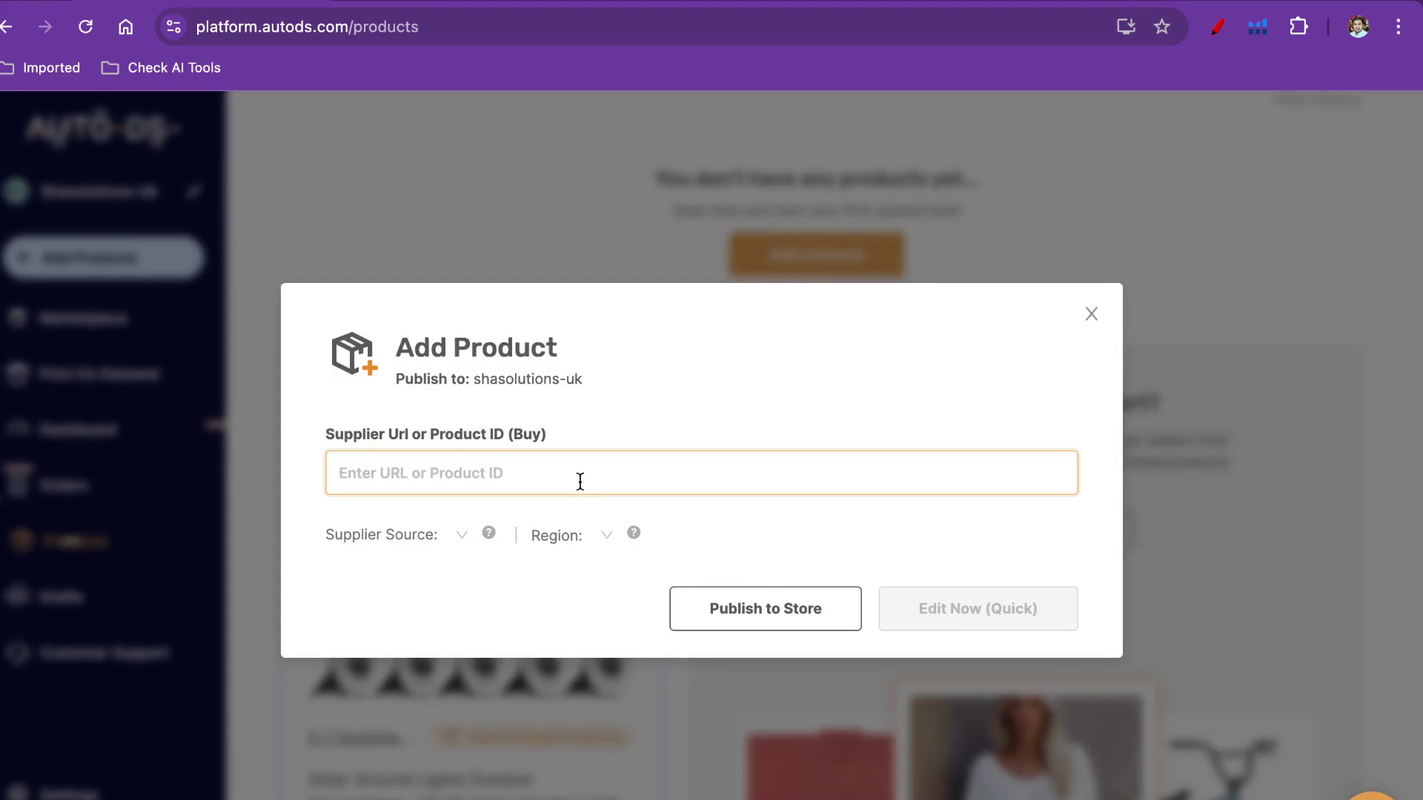
Look through the supplier sources available for adding a single product, from Aliexpress down to CDiscount
{"action": "left_click", "coordinate": [457, 537]}
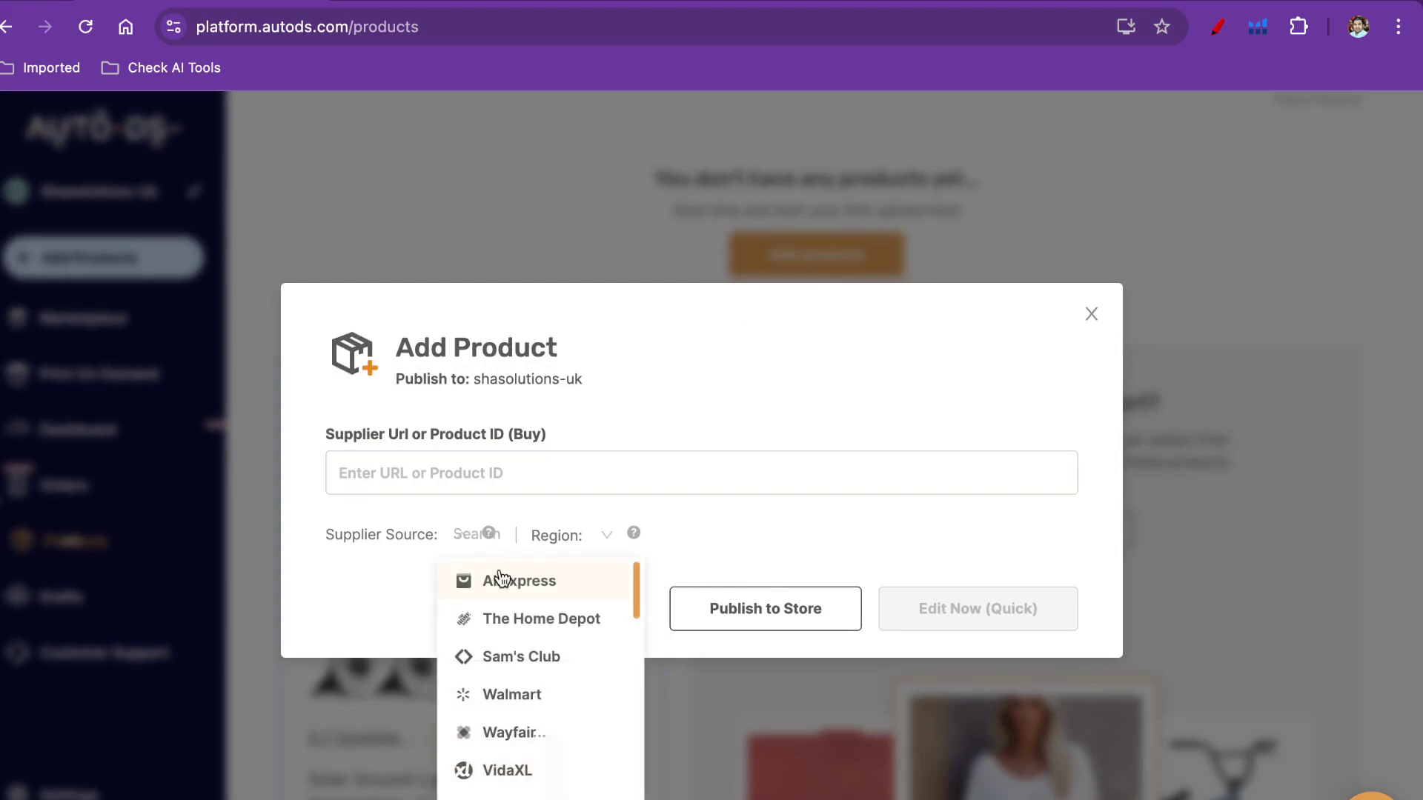
{"action": "scroll", "coordinate": [523, 693], "scroll_direction": "down", "scroll_amount": 4}
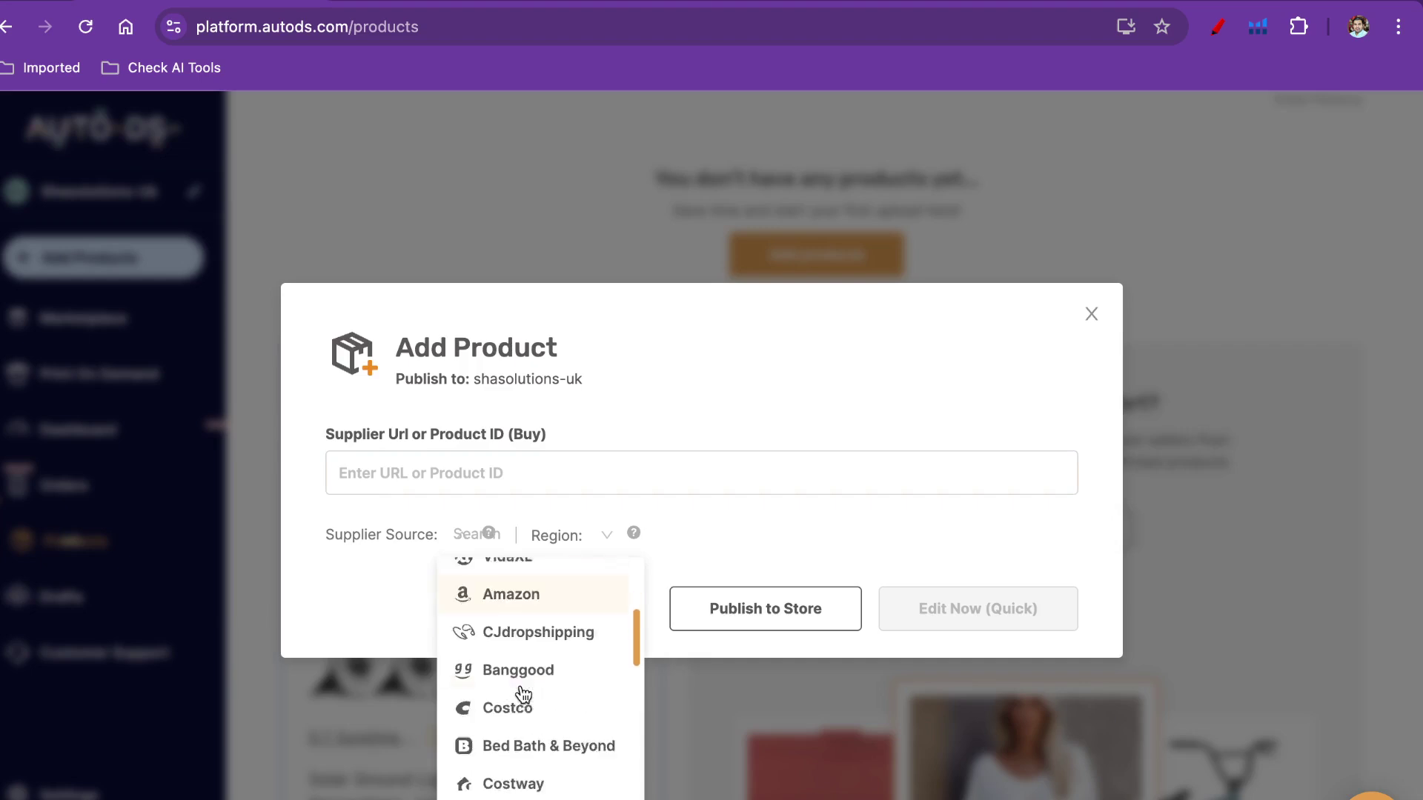
{"action": "scroll", "coordinate": [523, 693], "scroll_direction": "down", "scroll_amount": 5}
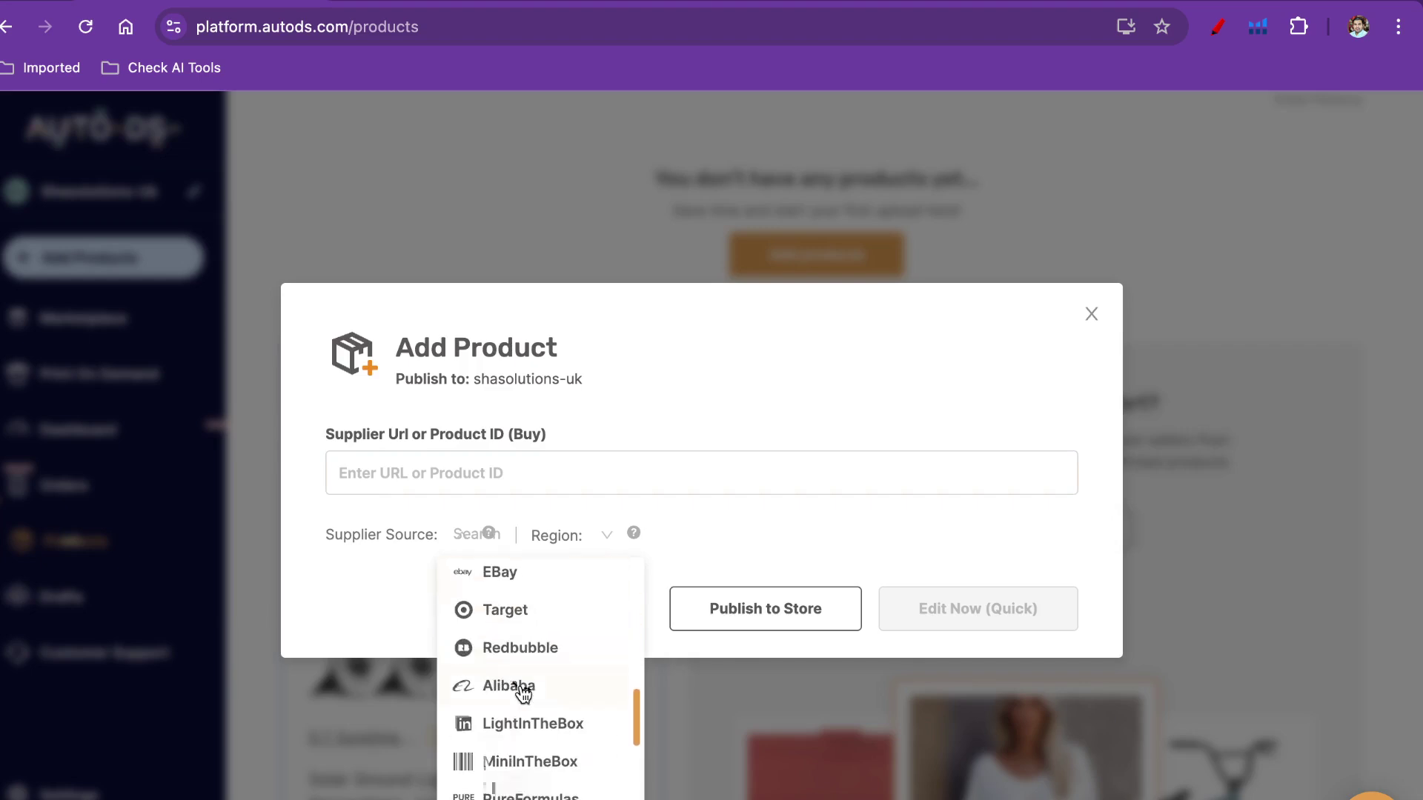
{"action": "scroll", "coordinate": [524, 692], "scroll_direction": "down", "scroll_amount": 4}
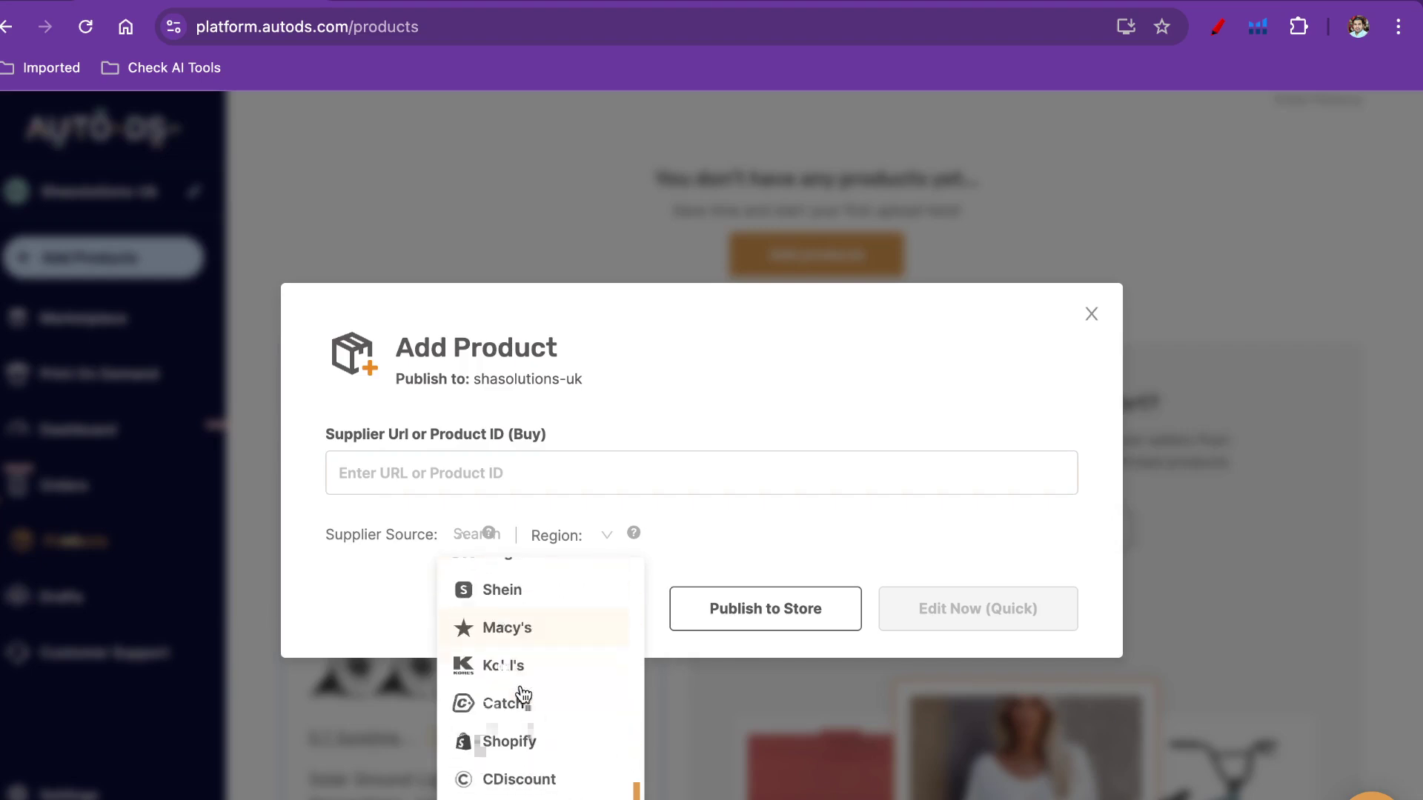
{"action": "scroll", "coordinate": [523, 693], "scroll_direction": "up", "scroll_amount": 8}
{"action": "scroll", "coordinate": [523, 692], "scroll_direction": "down", "scroll_amount": 4}
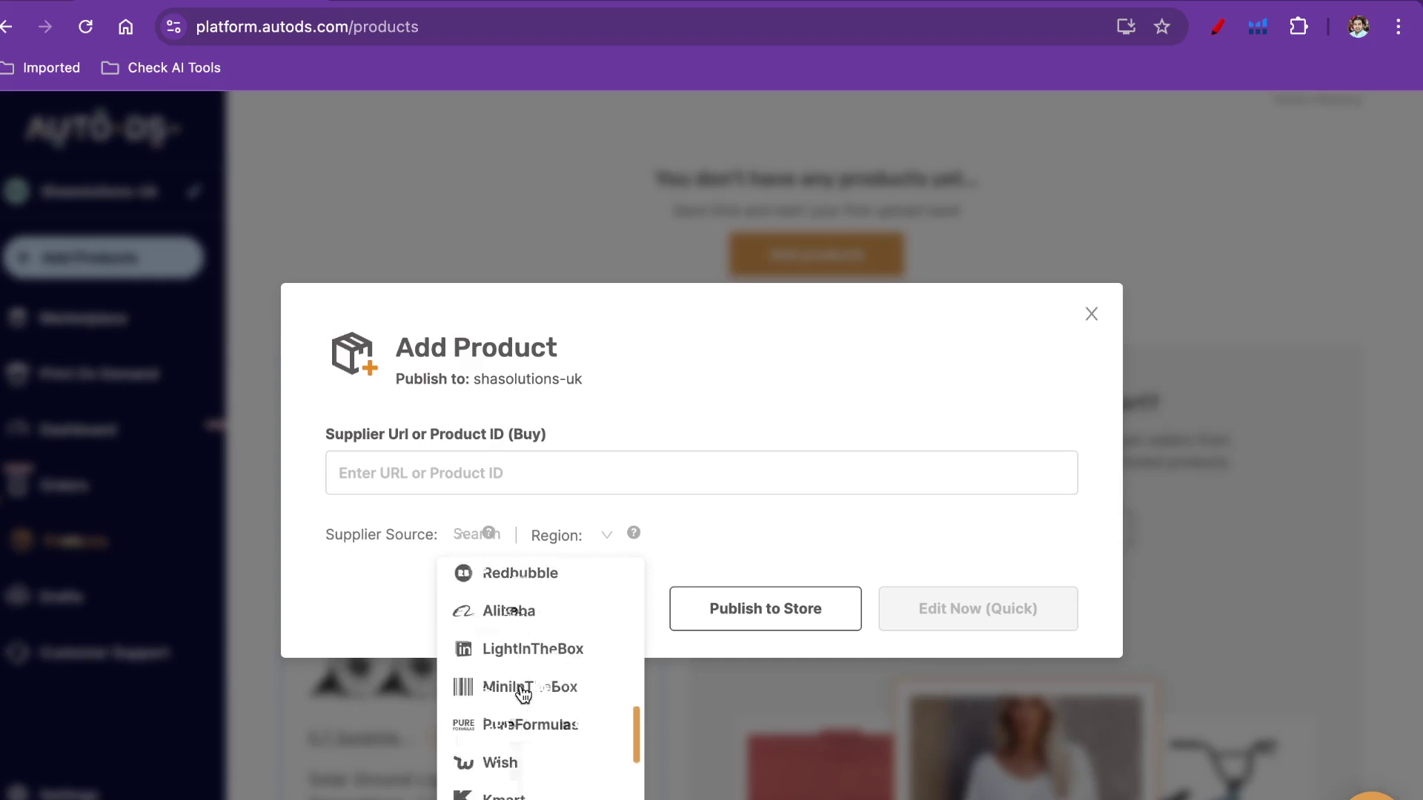
{"action": "scroll", "coordinate": [523, 692], "scroll_direction": "down", "scroll_amount": 5}
{"action": "scroll", "coordinate": [523, 693], "scroll_direction": "up", "scroll_amount": 5}
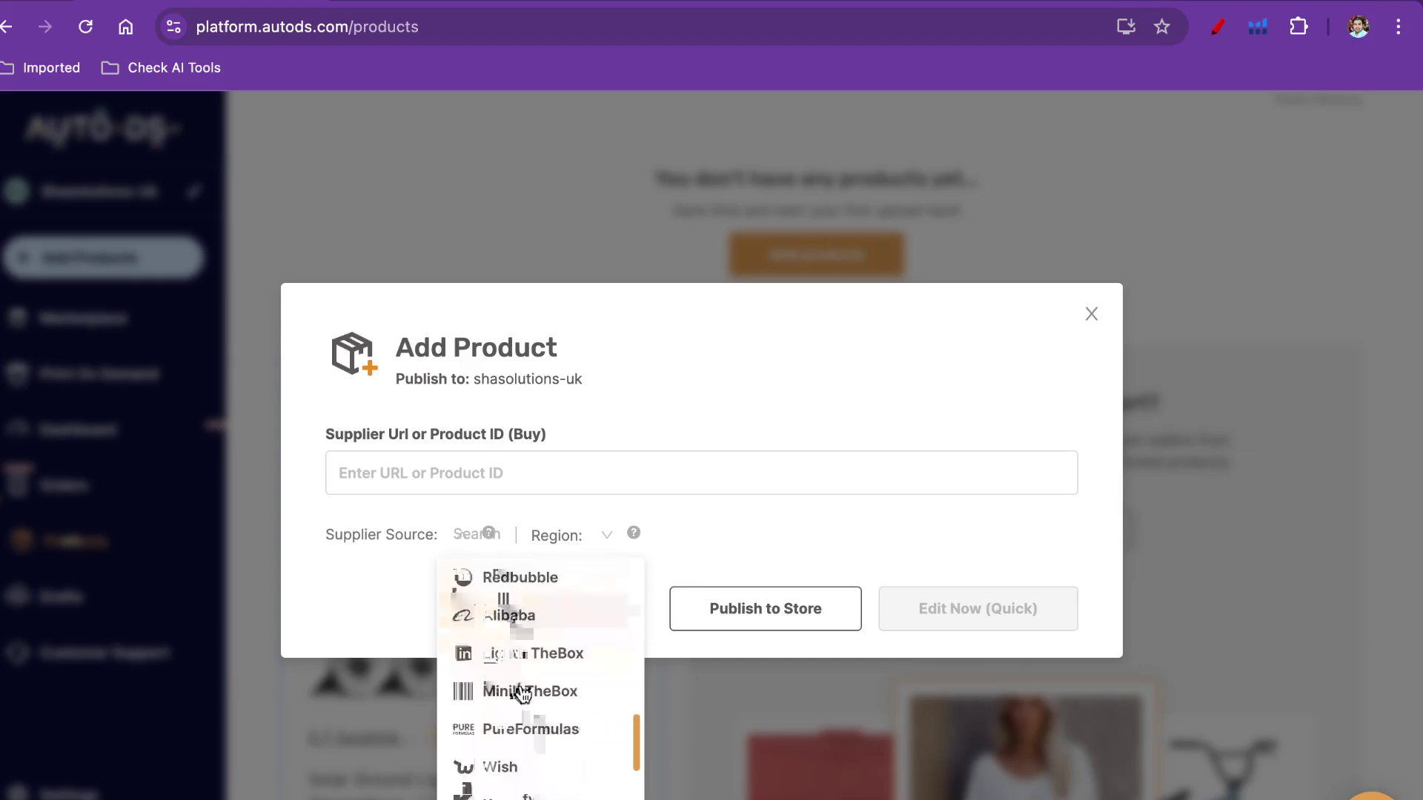
{"action": "scroll", "coordinate": [522, 671], "scroll_direction": "up", "scroll_amount": 6}
{"action": "scroll", "coordinate": [523, 682], "scroll_direction": "down", "scroll_amount": 5}
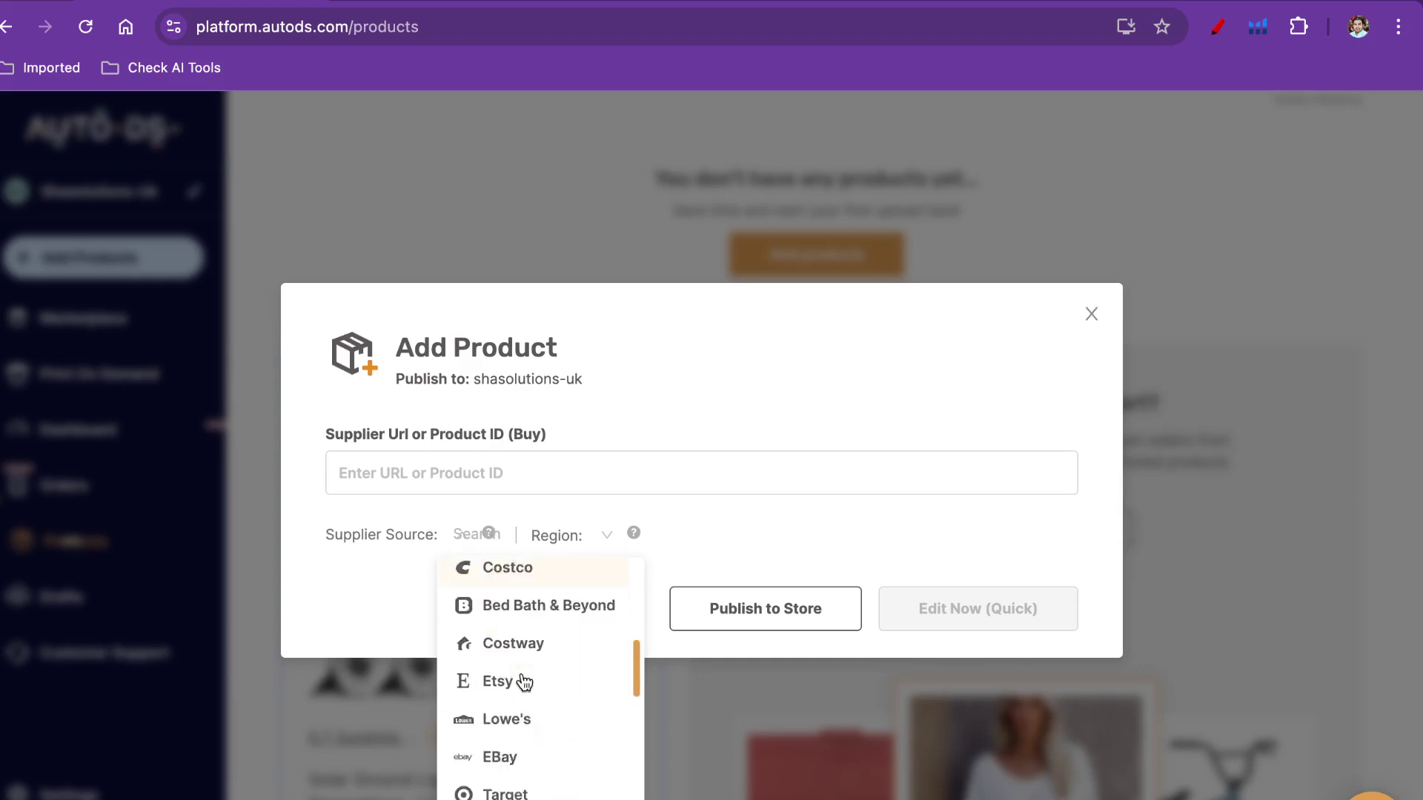
{"action": "scroll", "coordinate": [523, 680], "scroll_direction": "down", "scroll_amount": 5}
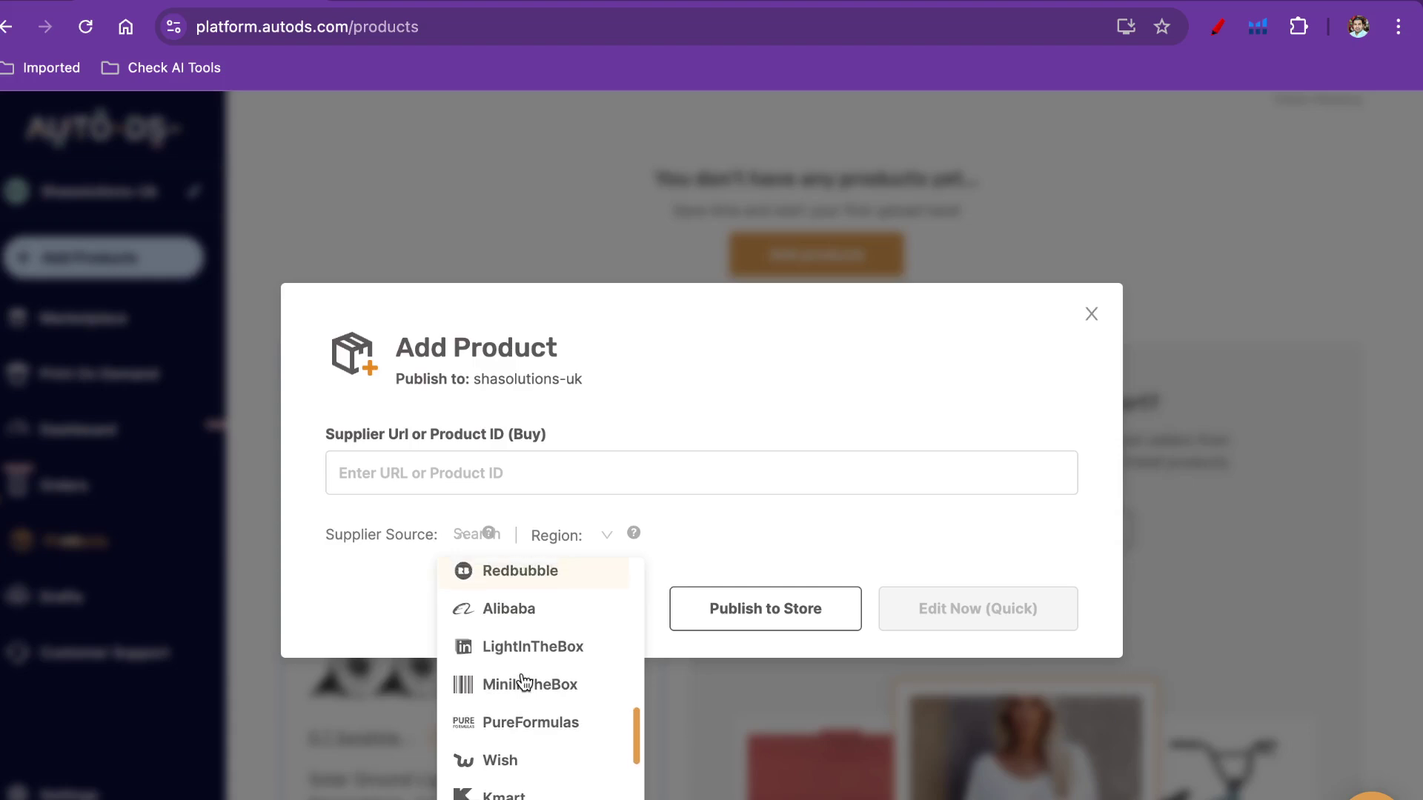
{"action": "scroll", "coordinate": [523, 682], "scroll_direction": "down", "scroll_amount": 2}
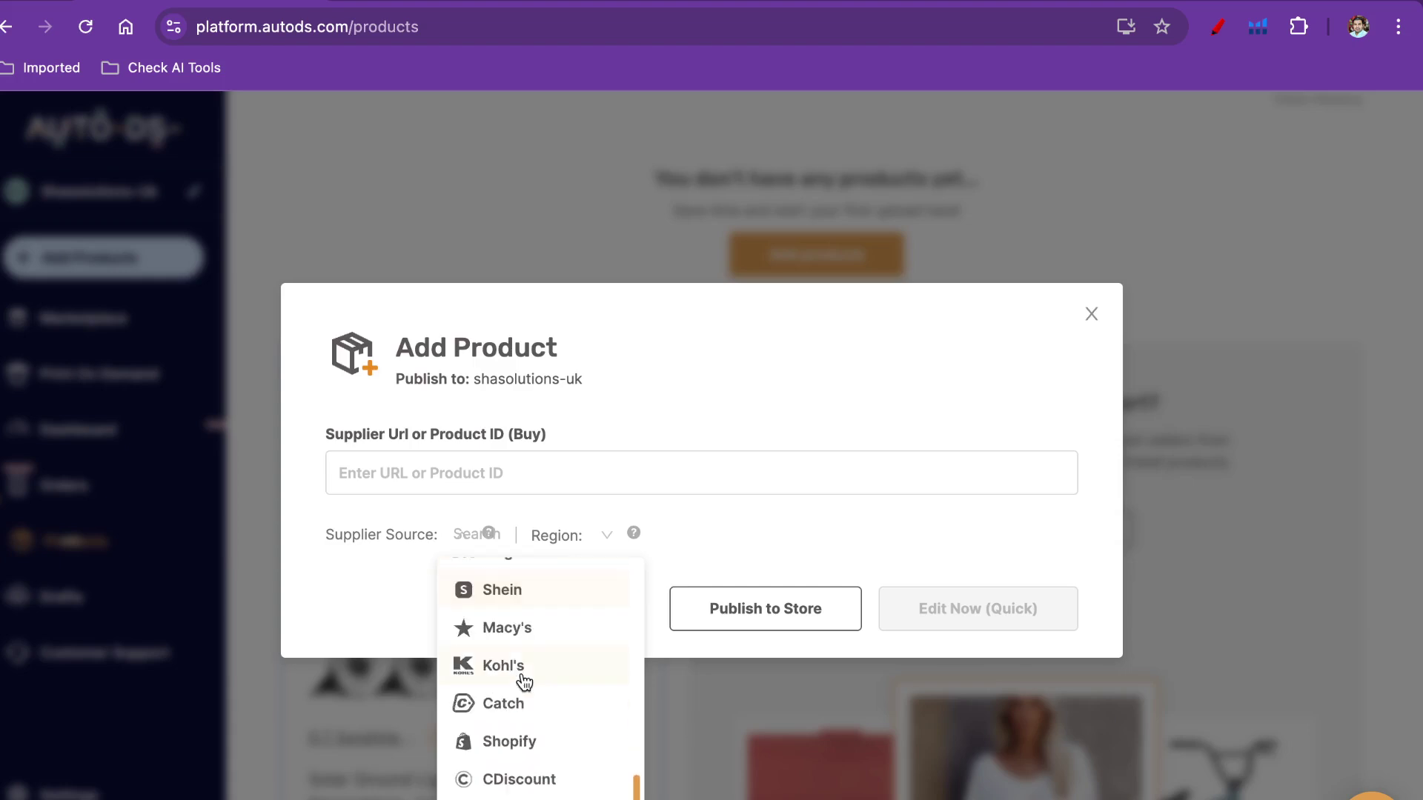
Set the new product's supplier source to Aliexpress and make its supplier URL field ready for entry
{"action": "scroll", "coordinate": [523, 682], "scroll_direction": "up", "scroll_amount": 8}
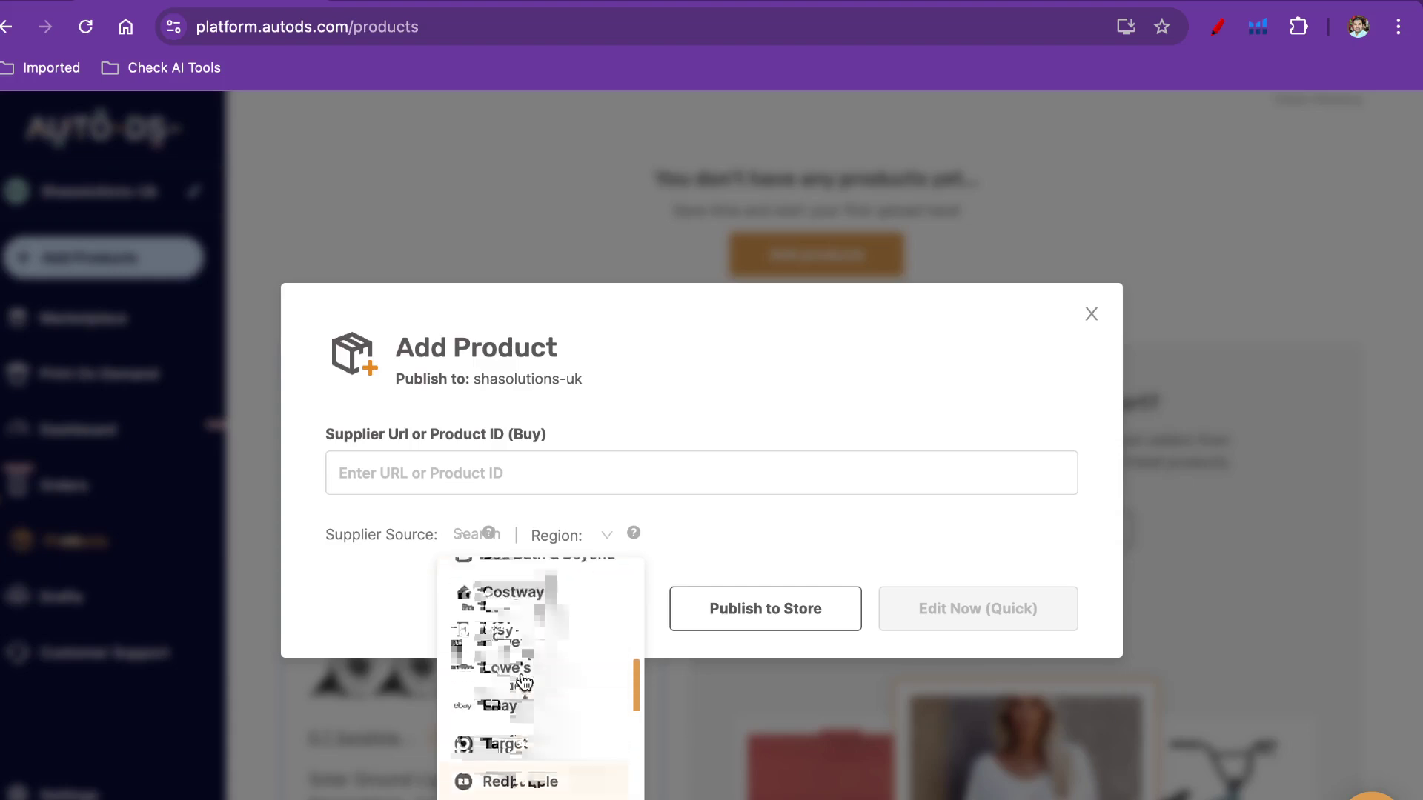
{"action": "scroll", "coordinate": [523, 682], "scroll_direction": "up", "scroll_amount": 3}
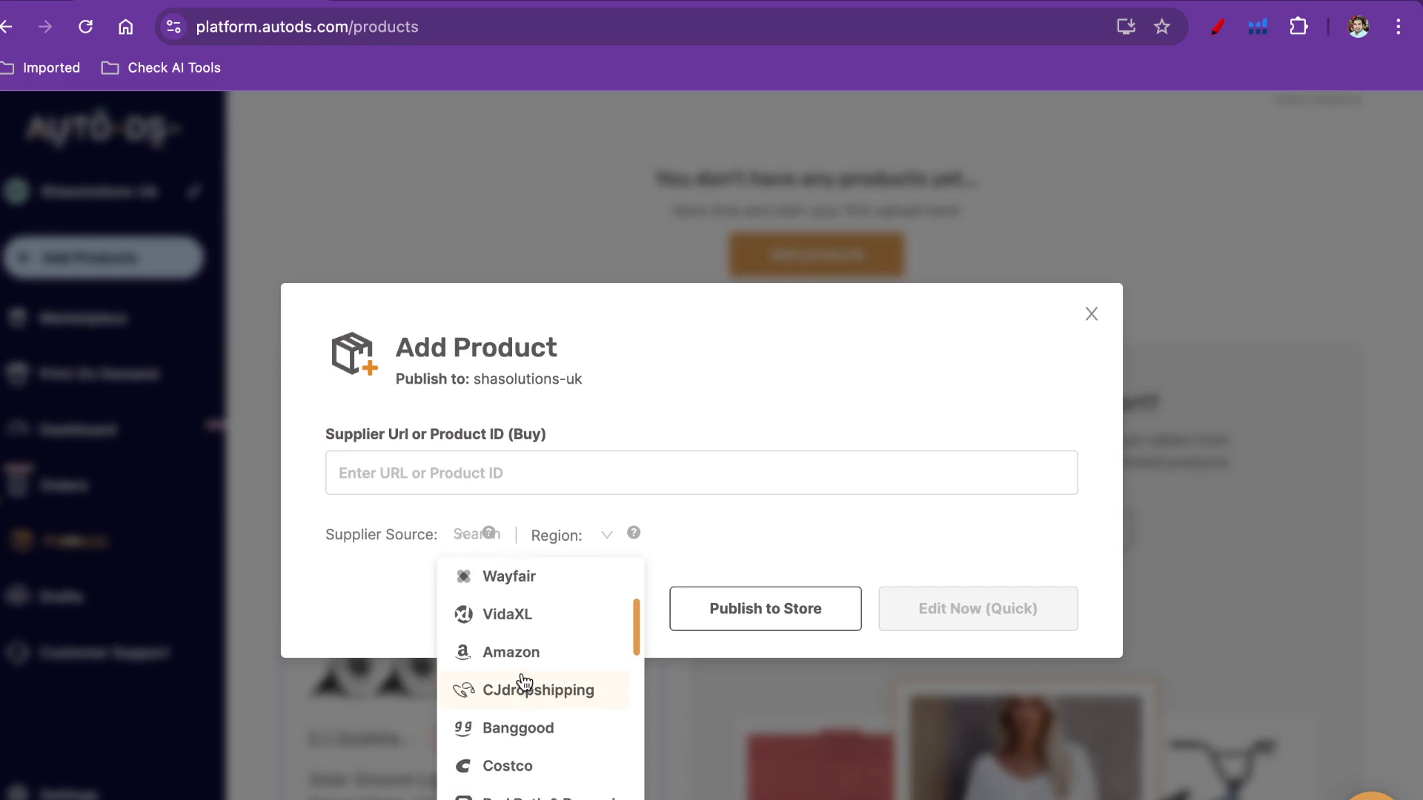
{"action": "scroll", "coordinate": [524, 682], "scroll_direction": "up", "scroll_amount": 3}
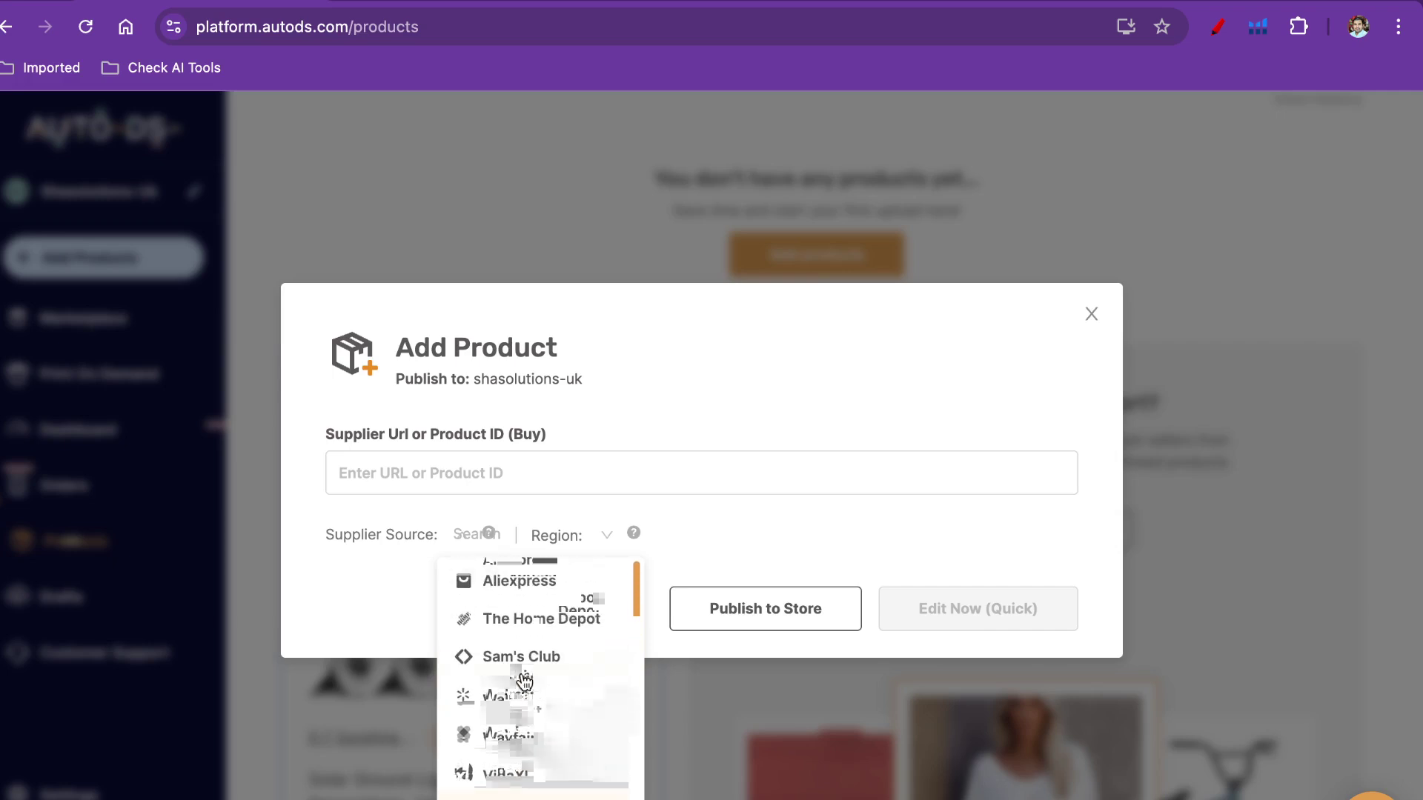
{"action": "left_click", "coordinate": [526, 585]}
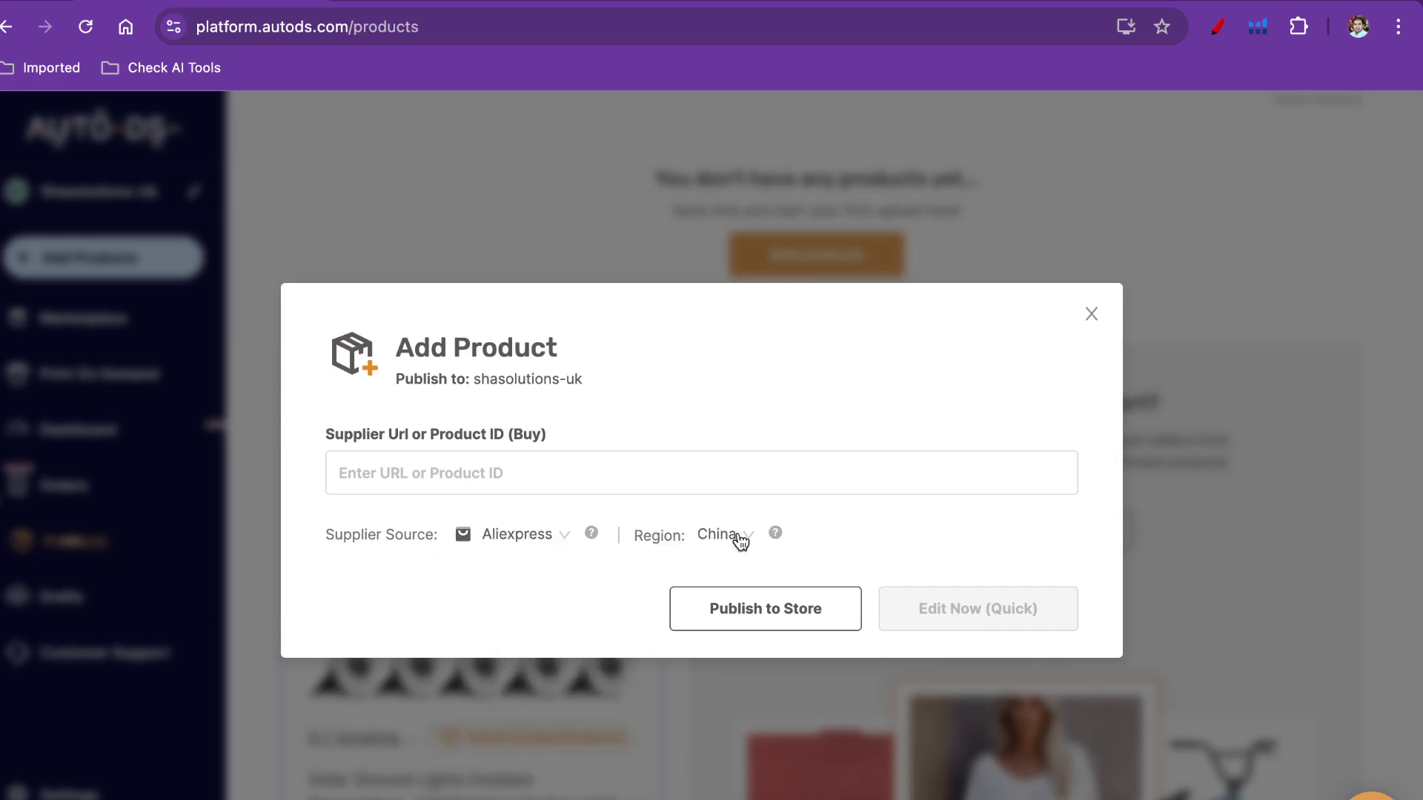
{"action": "left_click", "coordinate": [476, 476]}
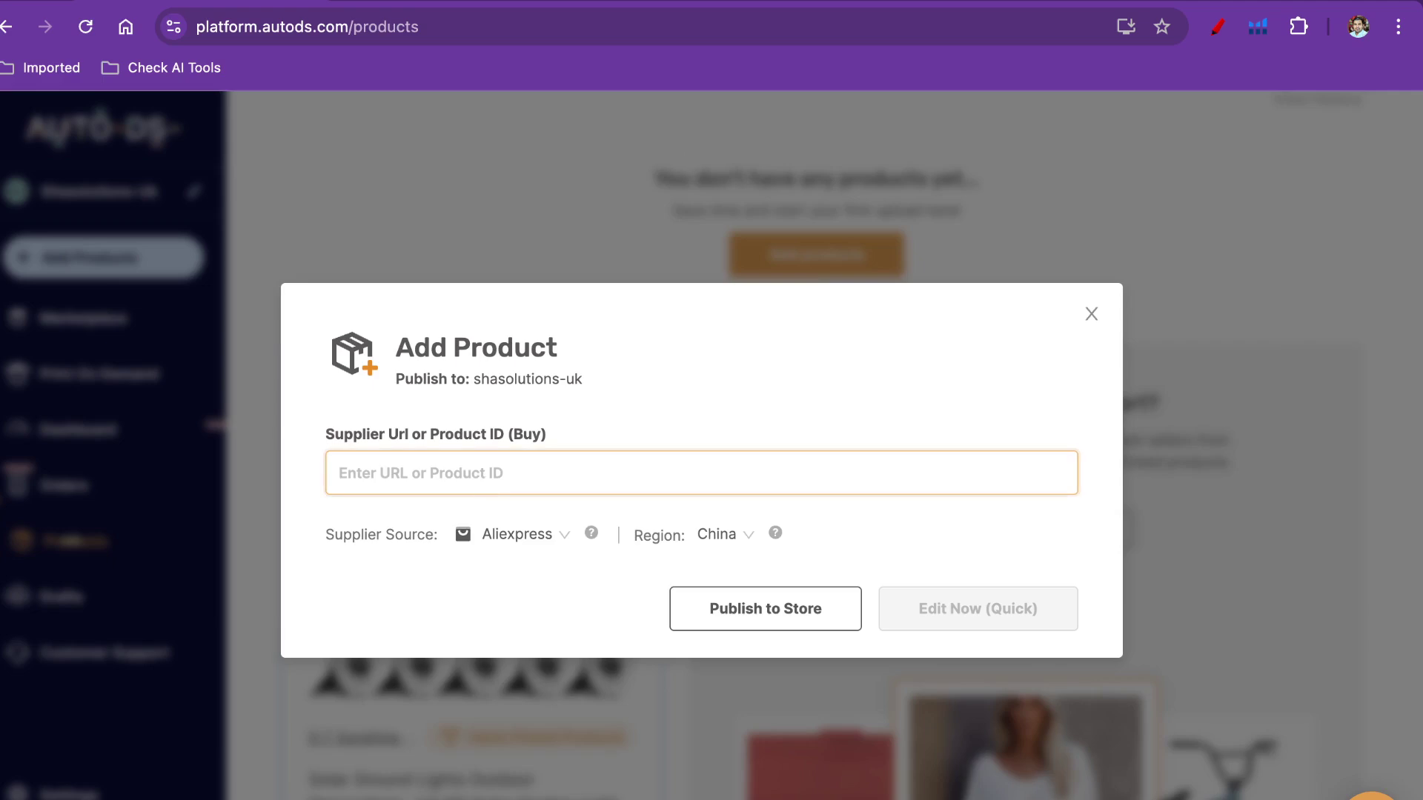
Search Google for "ali express" in a new browser tab and open the AliExpress website
{"action": "key", "text": "super+t"}
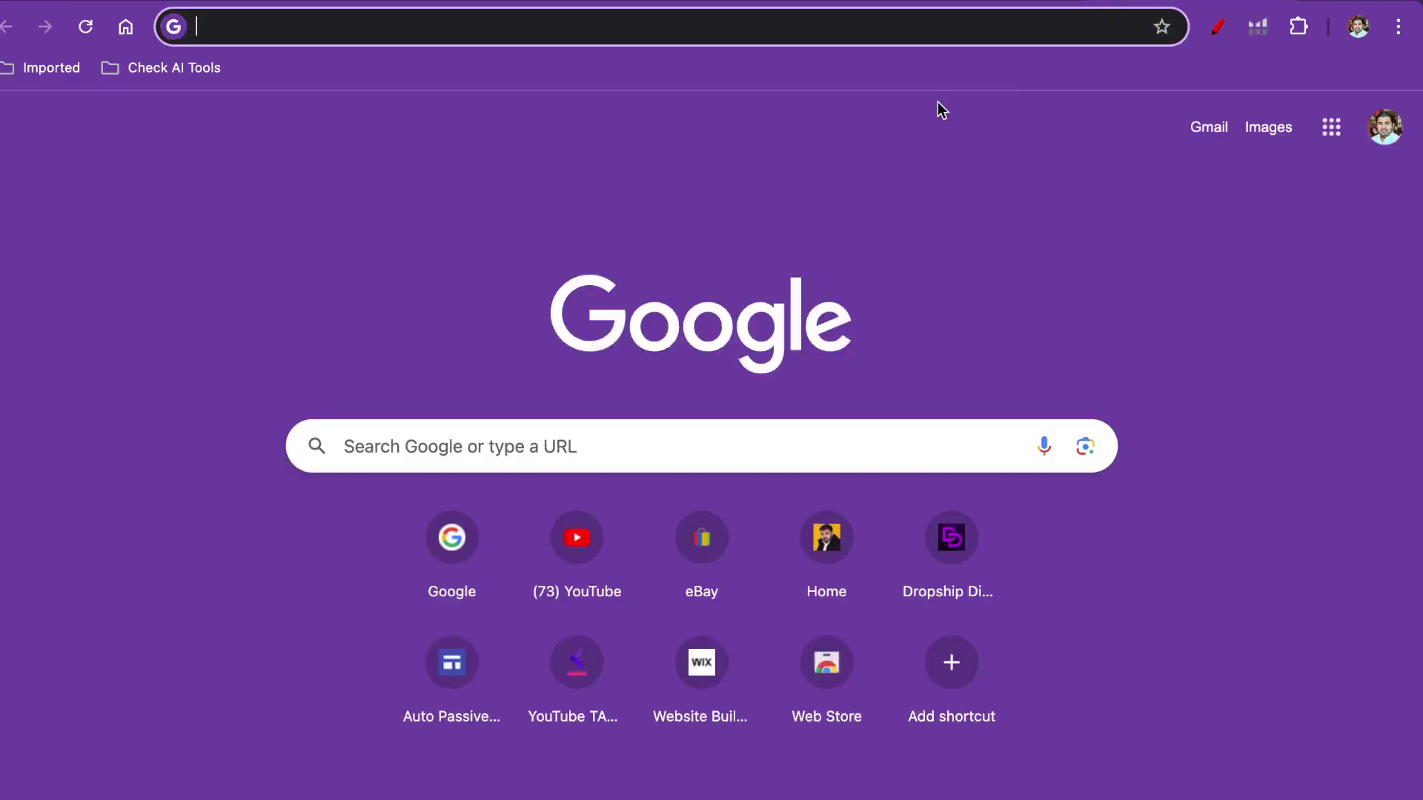
{"action": "type", "text": "ali express"}
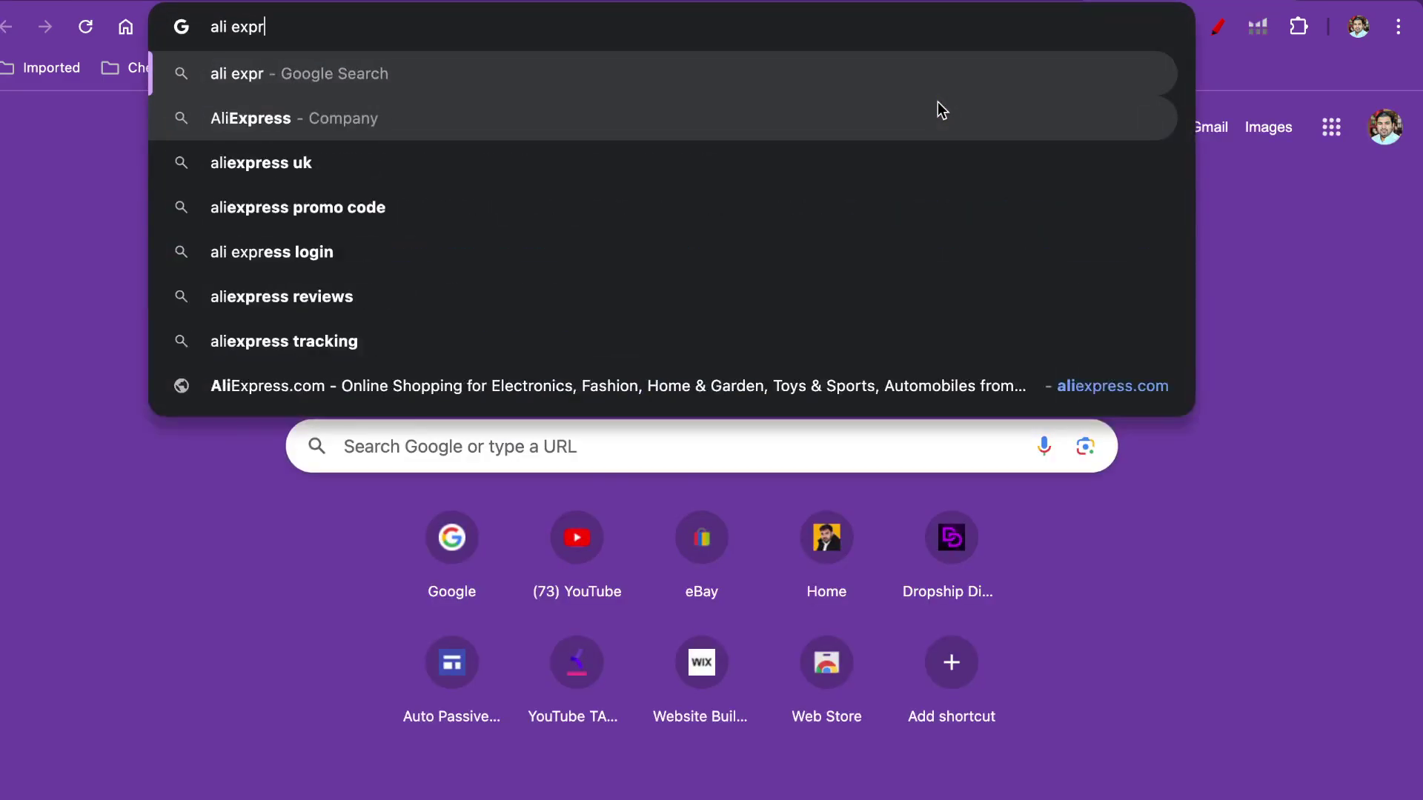
{"action": "key", "text": "Return"}
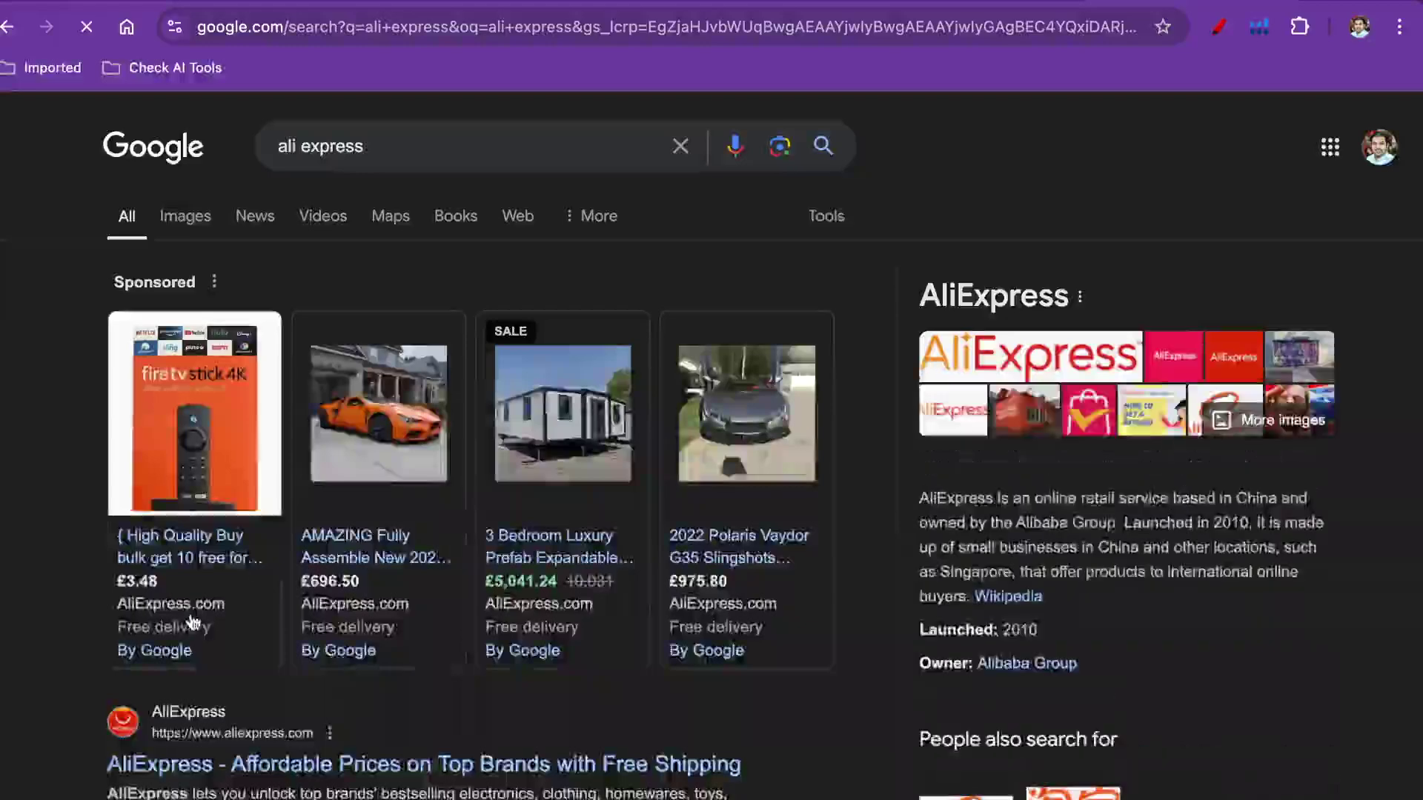
{"action": "scroll", "coordinate": [190, 622], "scroll_direction": "down", "scroll_amount": 3}
{"action": "left_click", "coordinate": [257, 546]}
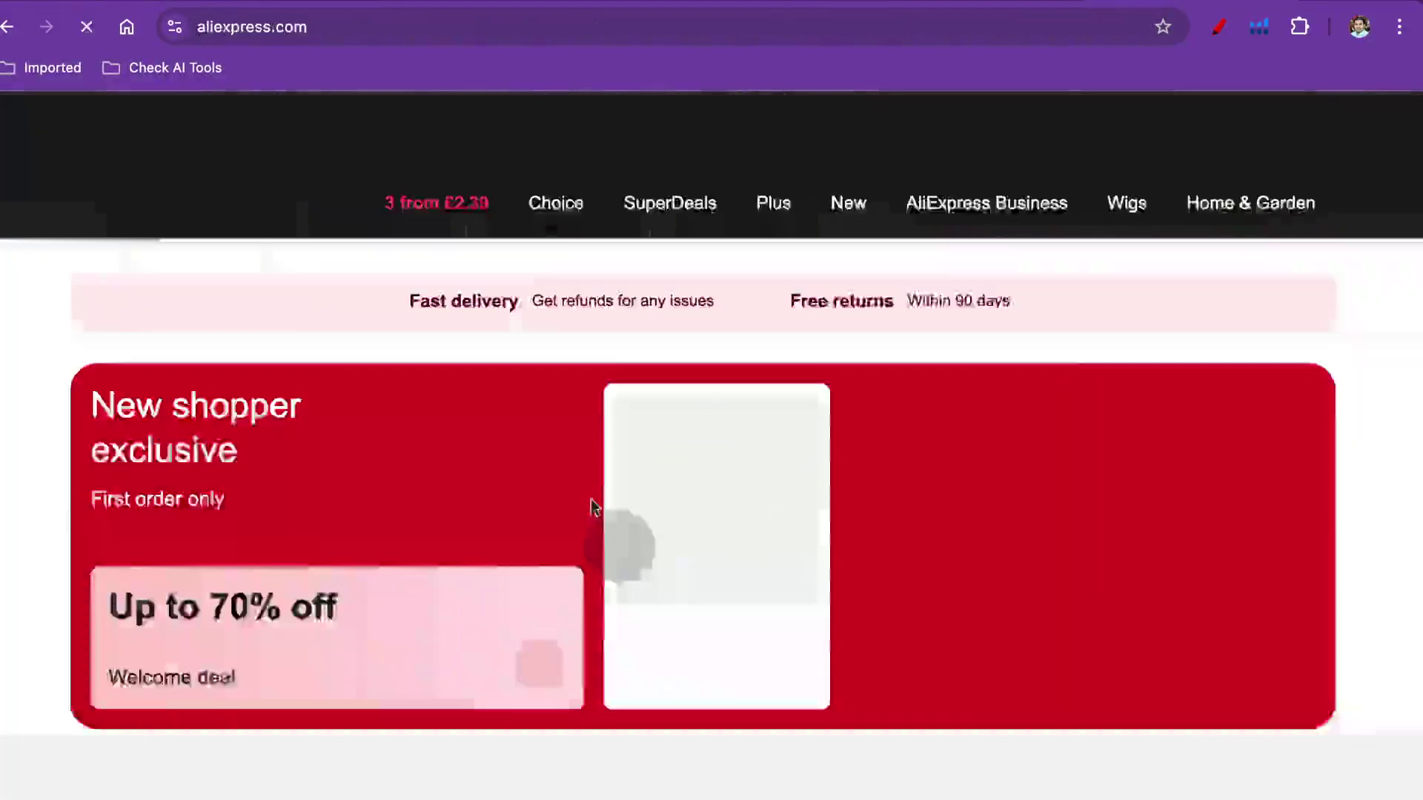
Dismiss AliExpress's Choice promotion pop-up and open the valve core remover tool kit offer from SuperDeals
{"action": "scroll", "coordinate": [587, 501], "scroll_direction": "down", "scroll_amount": 5}
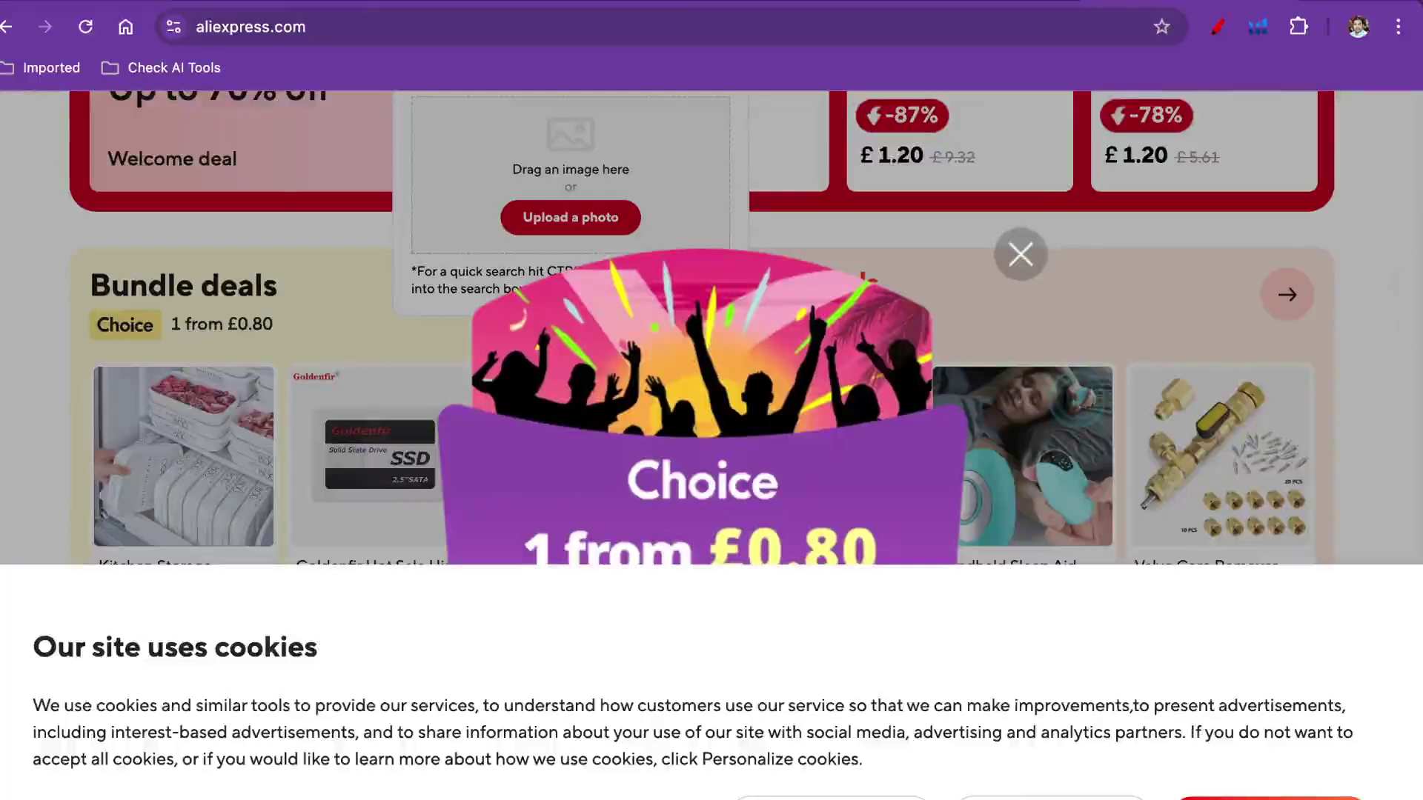
{"action": "left_click", "coordinate": [1378, 138]}
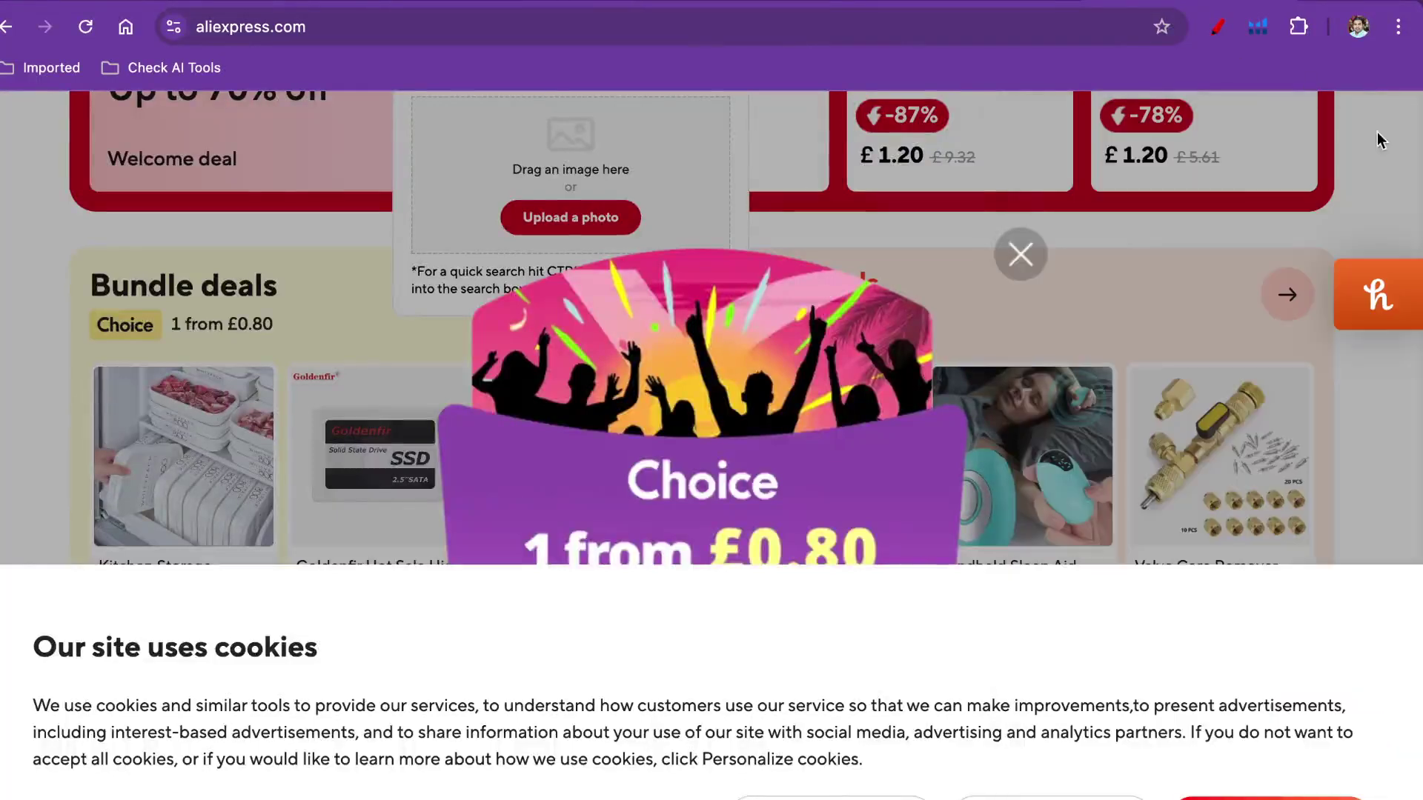
{"action": "left_click", "coordinate": [1020, 255]}
{"action": "scroll", "coordinate": [1224, 428], "scroll_direction": "down", "scroll_amount": 3}
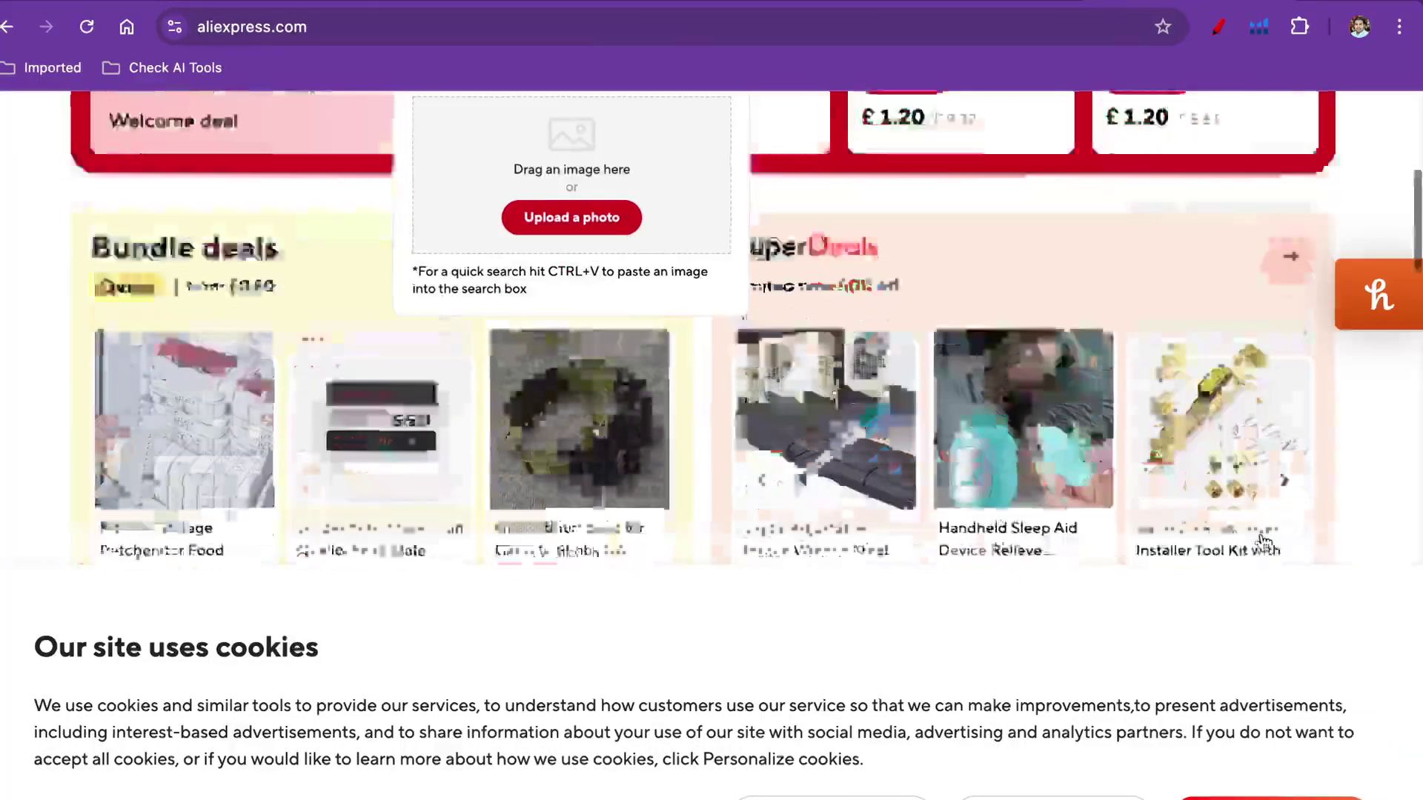
{"action": "left_click", "coordinate": [1212, 410]}
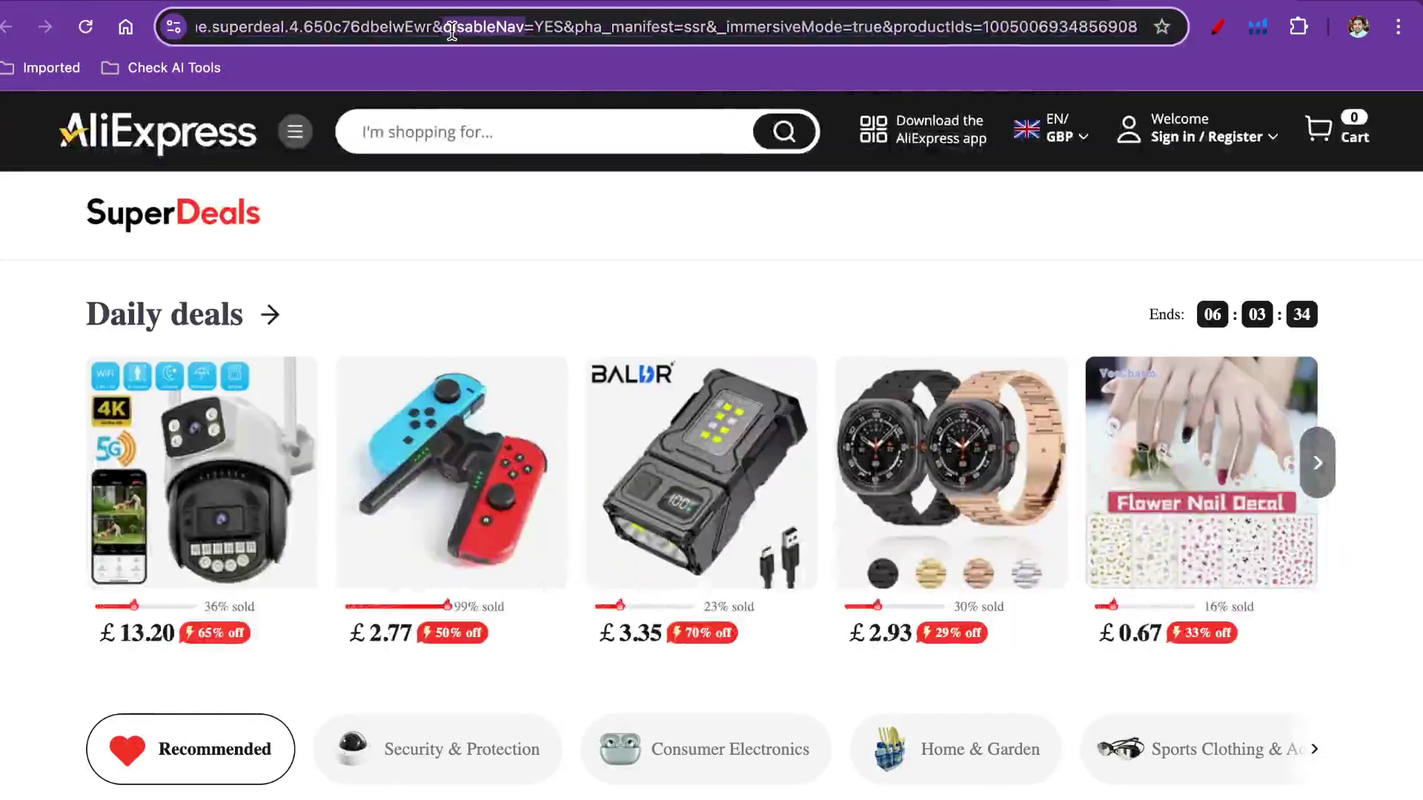
Copy the AliExpress deal page's URL into the Supplier Url field of AutoDS's Add Product form and submit it for quick editing
{"action": "left_click", "coordinate": [451, 33]}
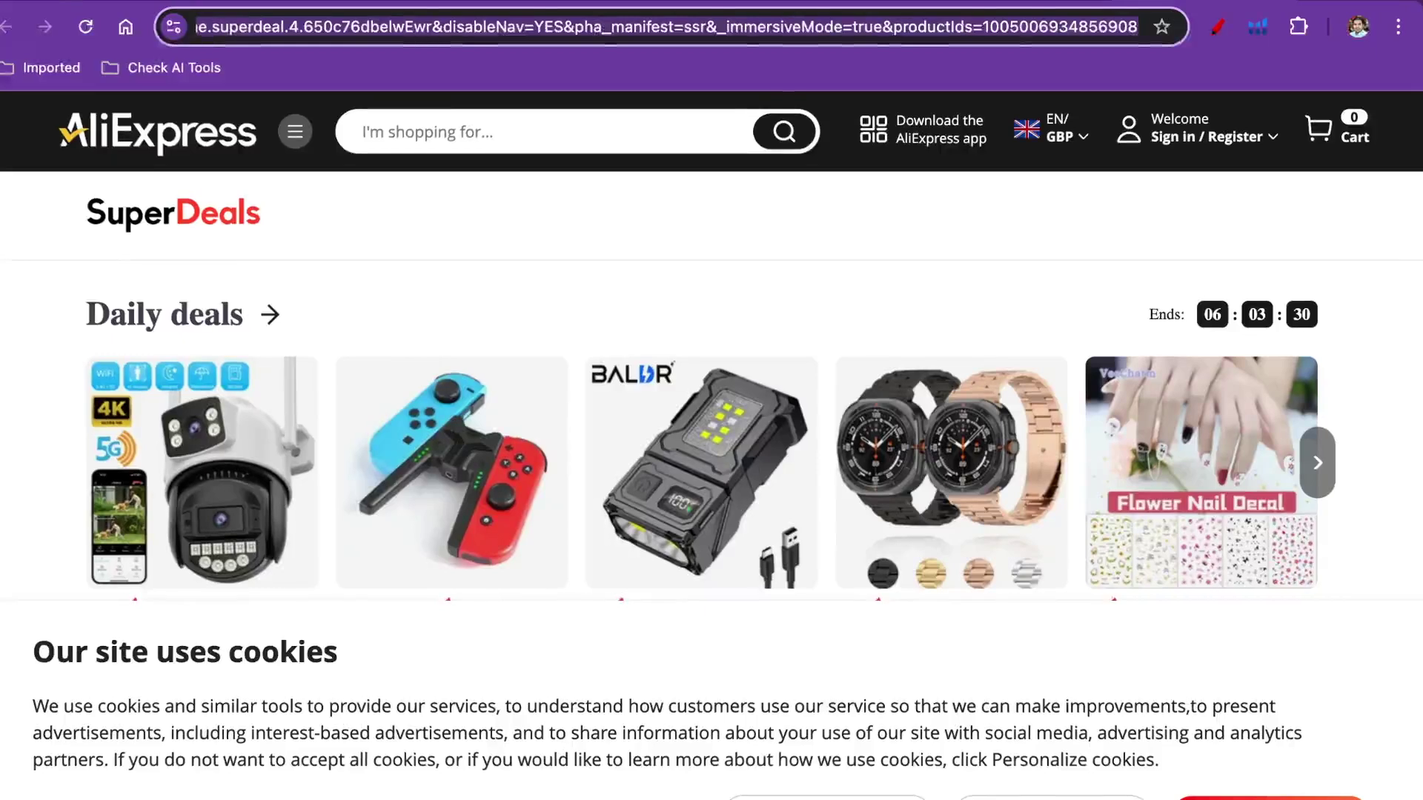
{"action": "key", "text": "super+Tab"}
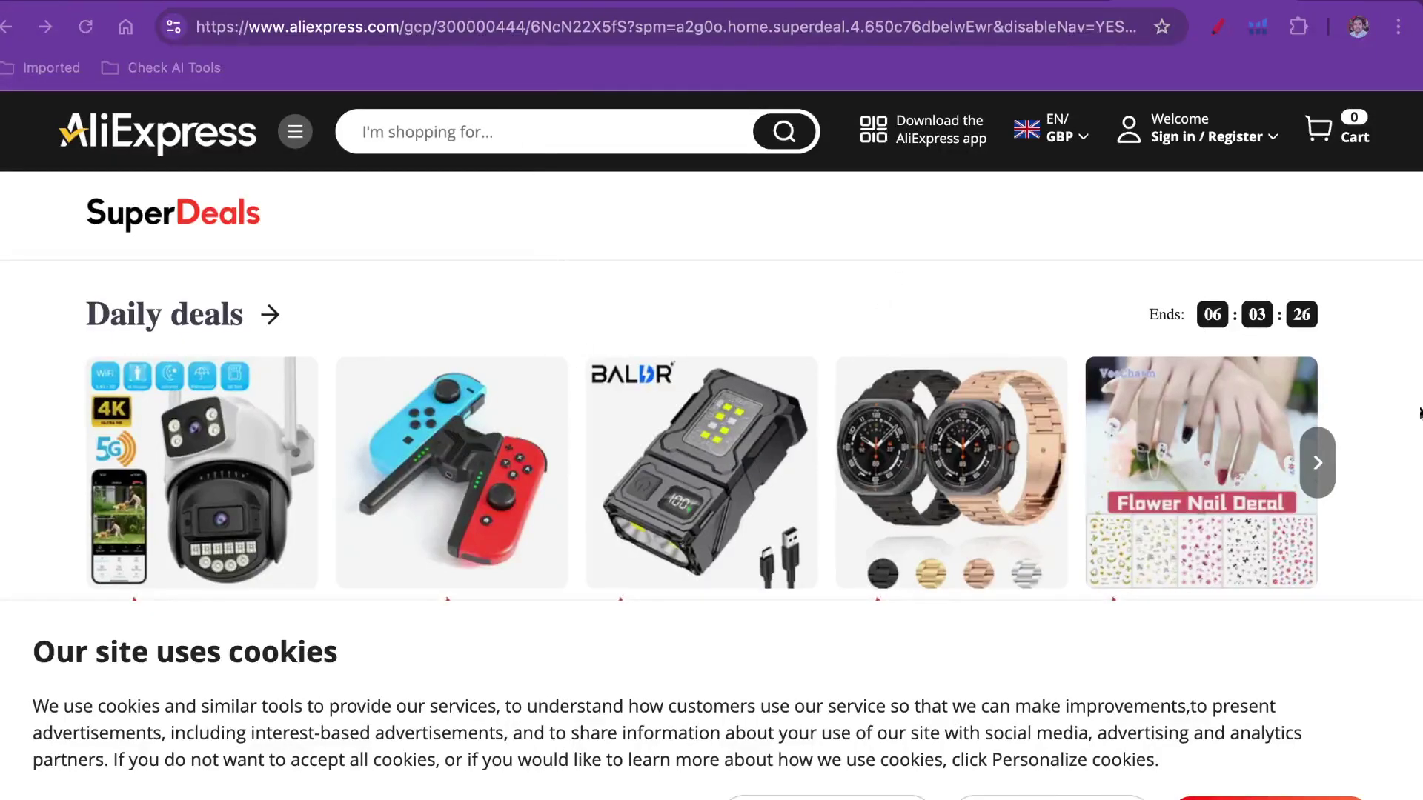
{"action": "key", "text": "super+Tab"}
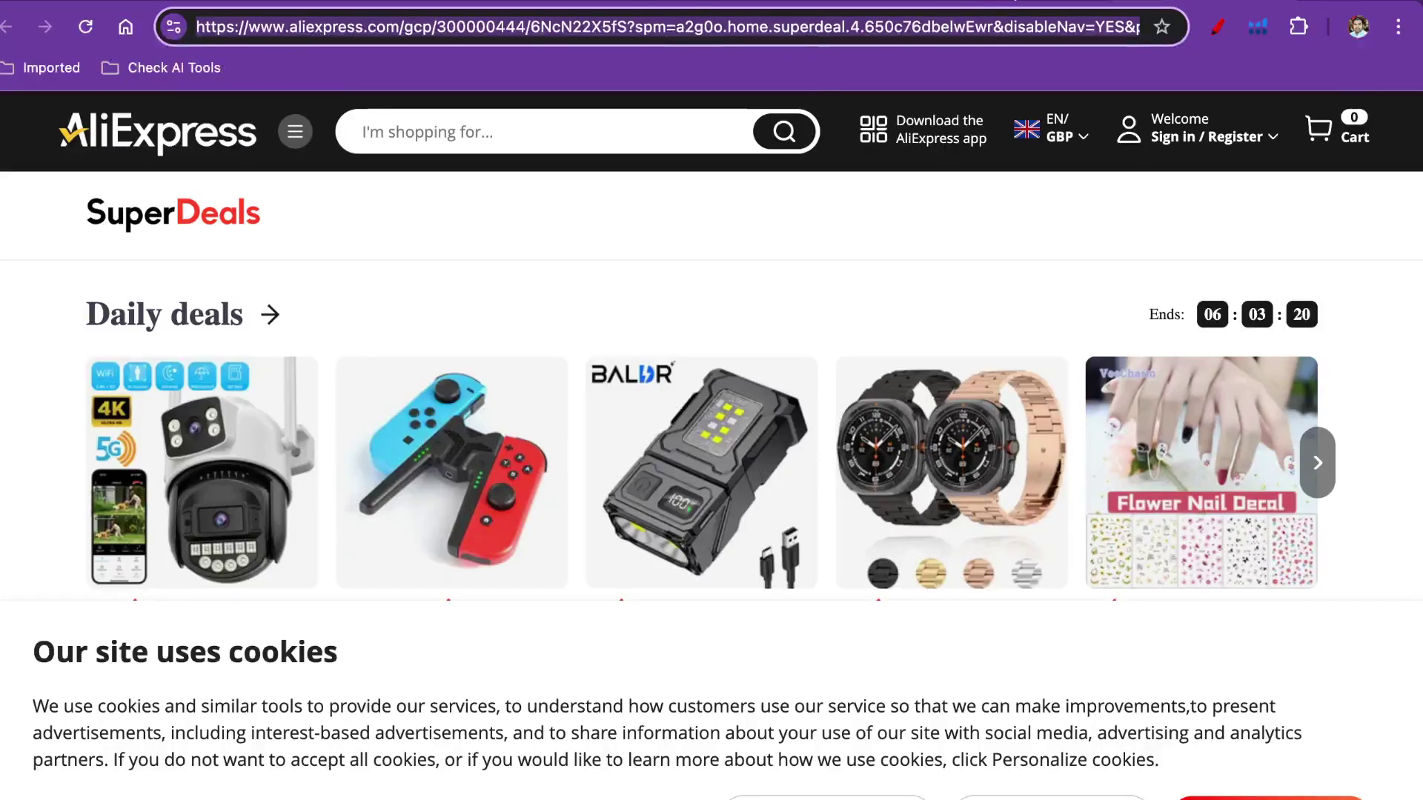
{"action": "key", "text": "ctrl+Tab"}
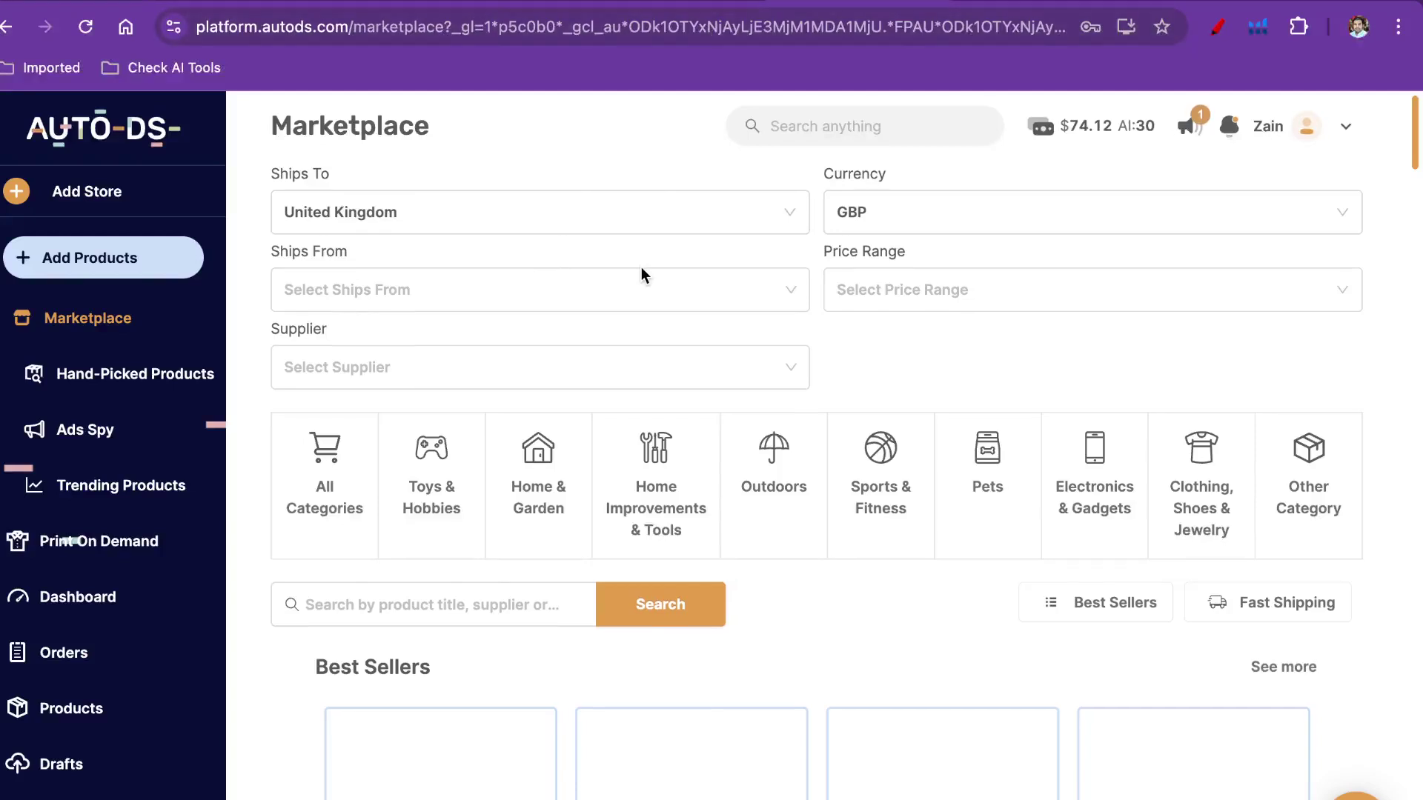
{"action": "scroll", "coordinate": [641, 267], "scroll_direction": "down", "scroll_amount": 1}
{"action": "left_click", "coordinate": [182, 0]}
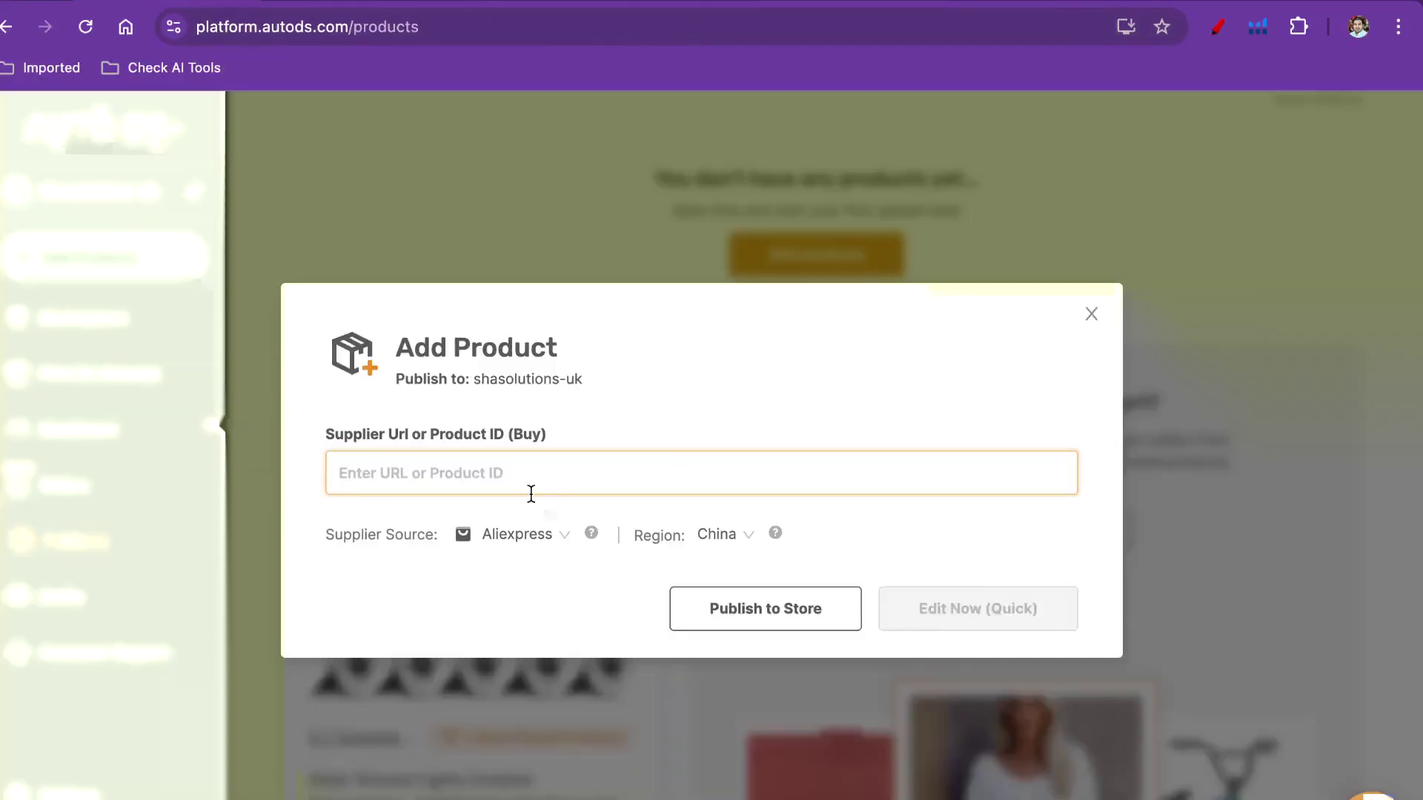
{"action": "key", "text": "ctrl+v"}
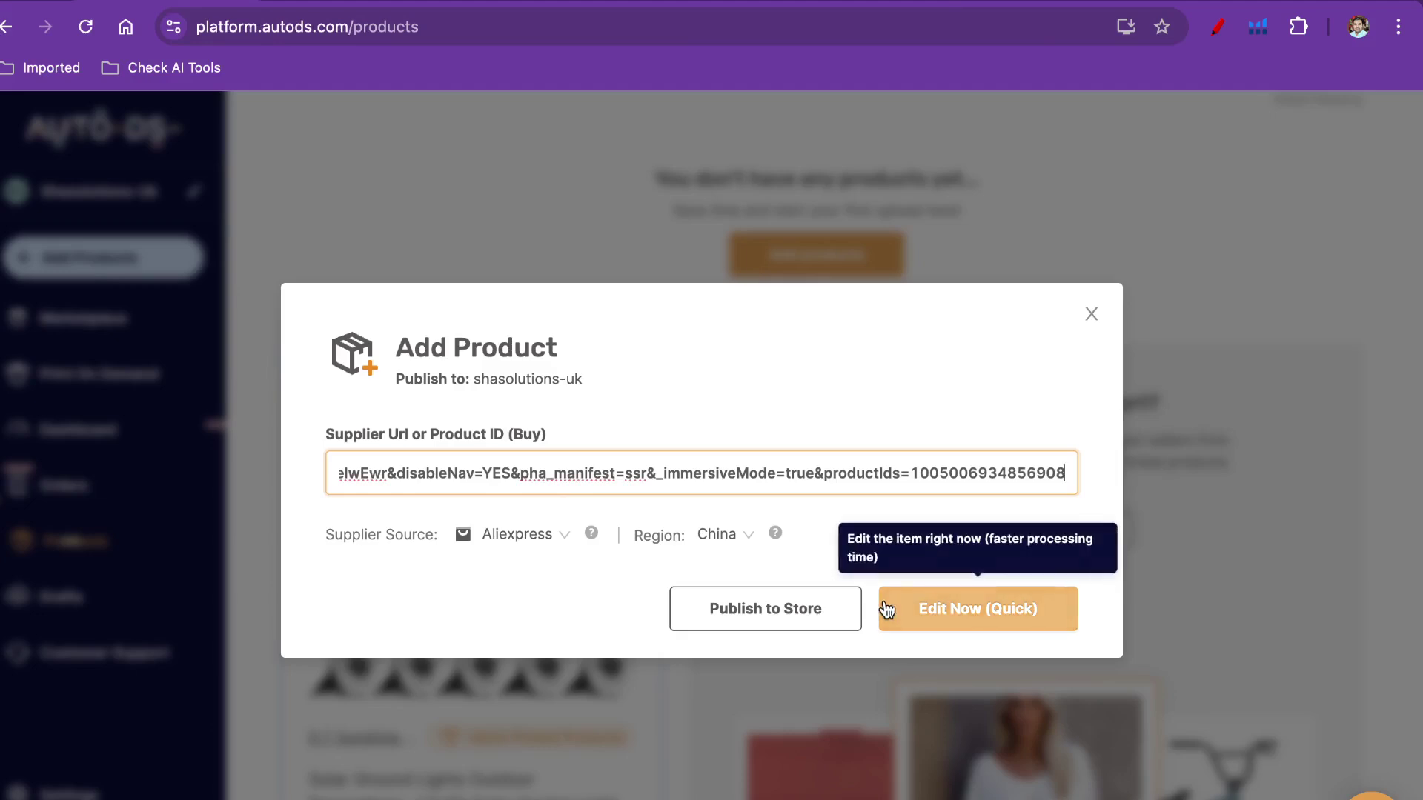
{"action": "left_click", "coordinate": [945, 609]}
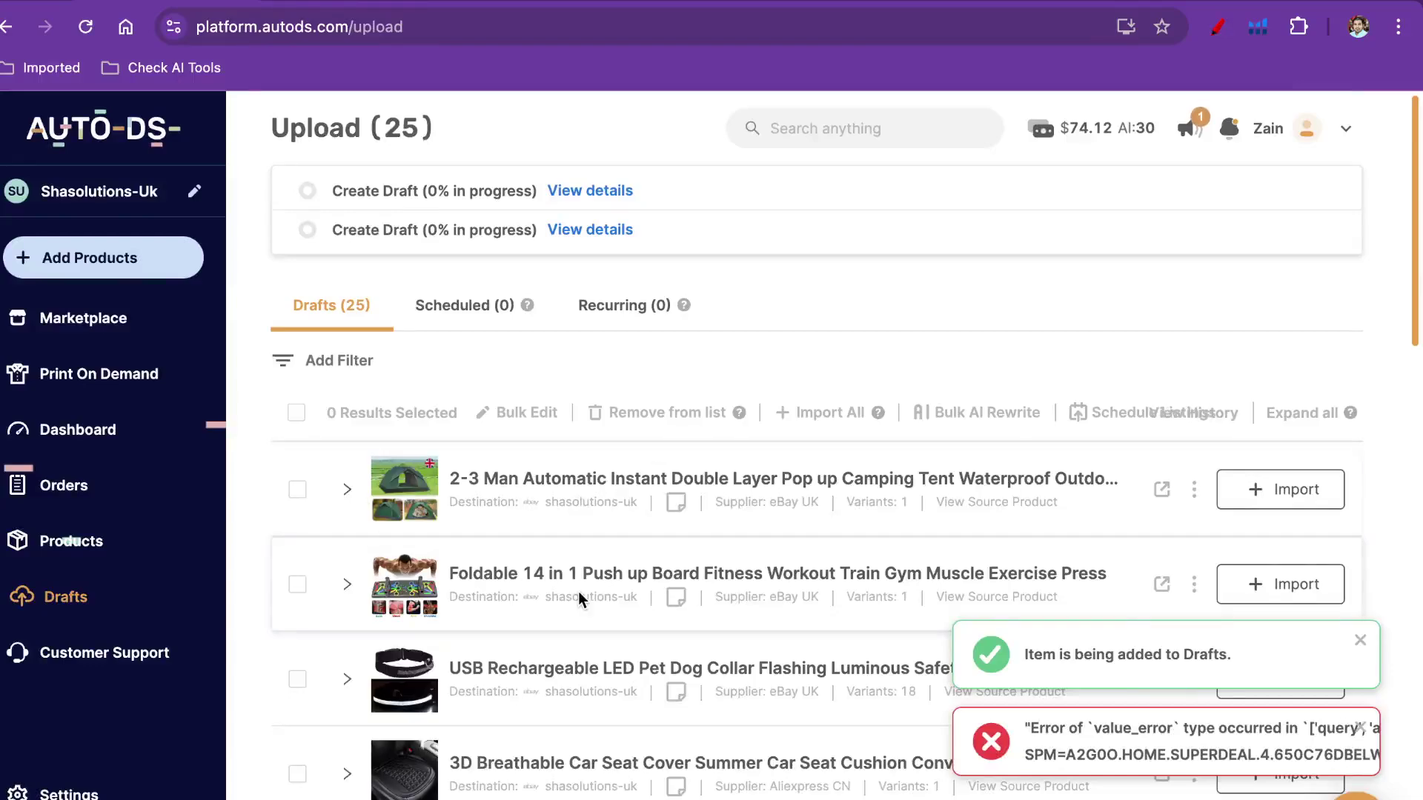
Look through the store's list of imported product drafts, from the camping tent down to the later items
{"action": "scroll", "coordinate": [579, 593], "scroll_direction": "down", "scroll_amount": 6}
{"action": "scroll", "coordinate": [581, 599], "scroll_direction": "down", "scroll_amount": 6}
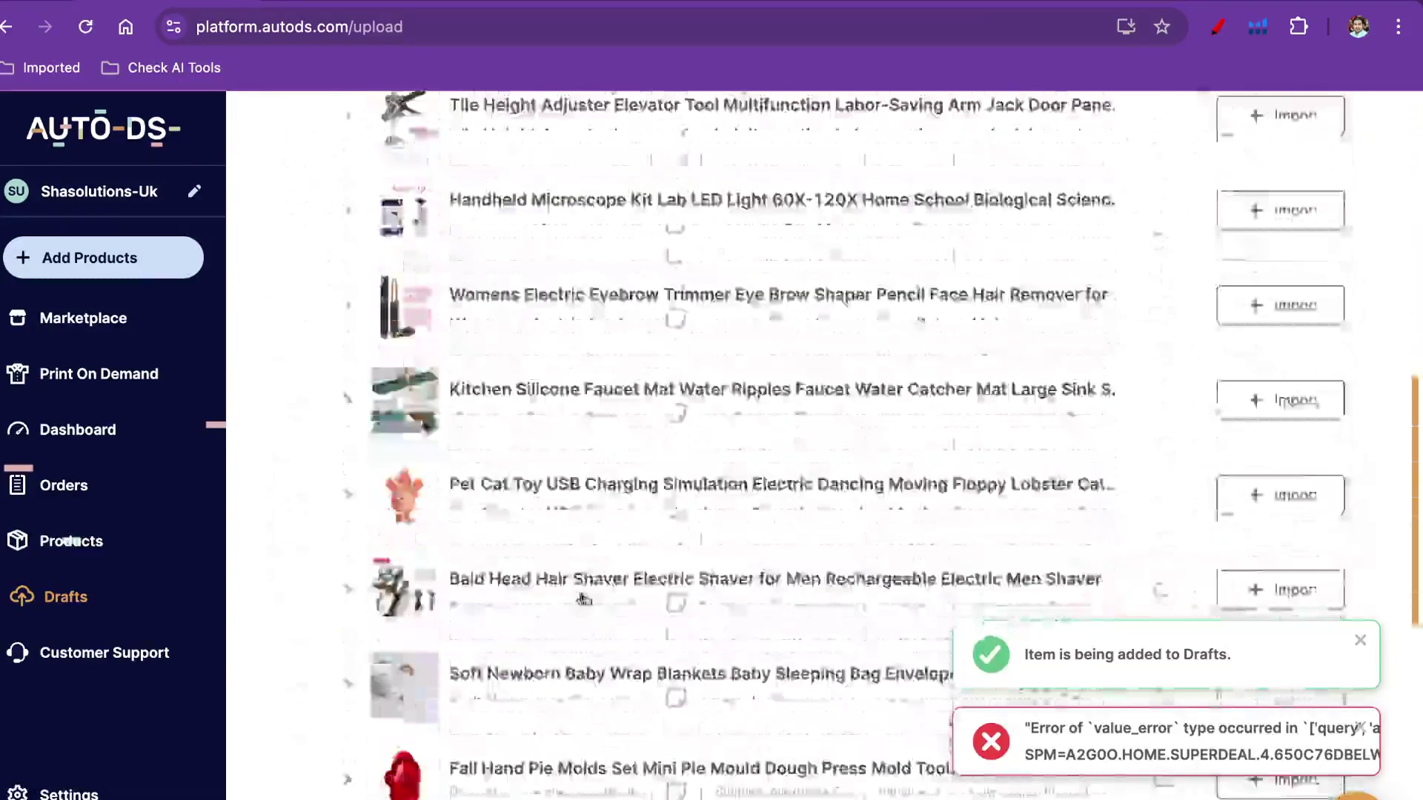
{"action": "scroll", "coordinate": [835, 543], "scroll_direction": "up", "scroll_amount": 8}
{"action": "scroll", "coordinate": [835, 544], "scroll_direction": "up", "scroll_amount": 4}
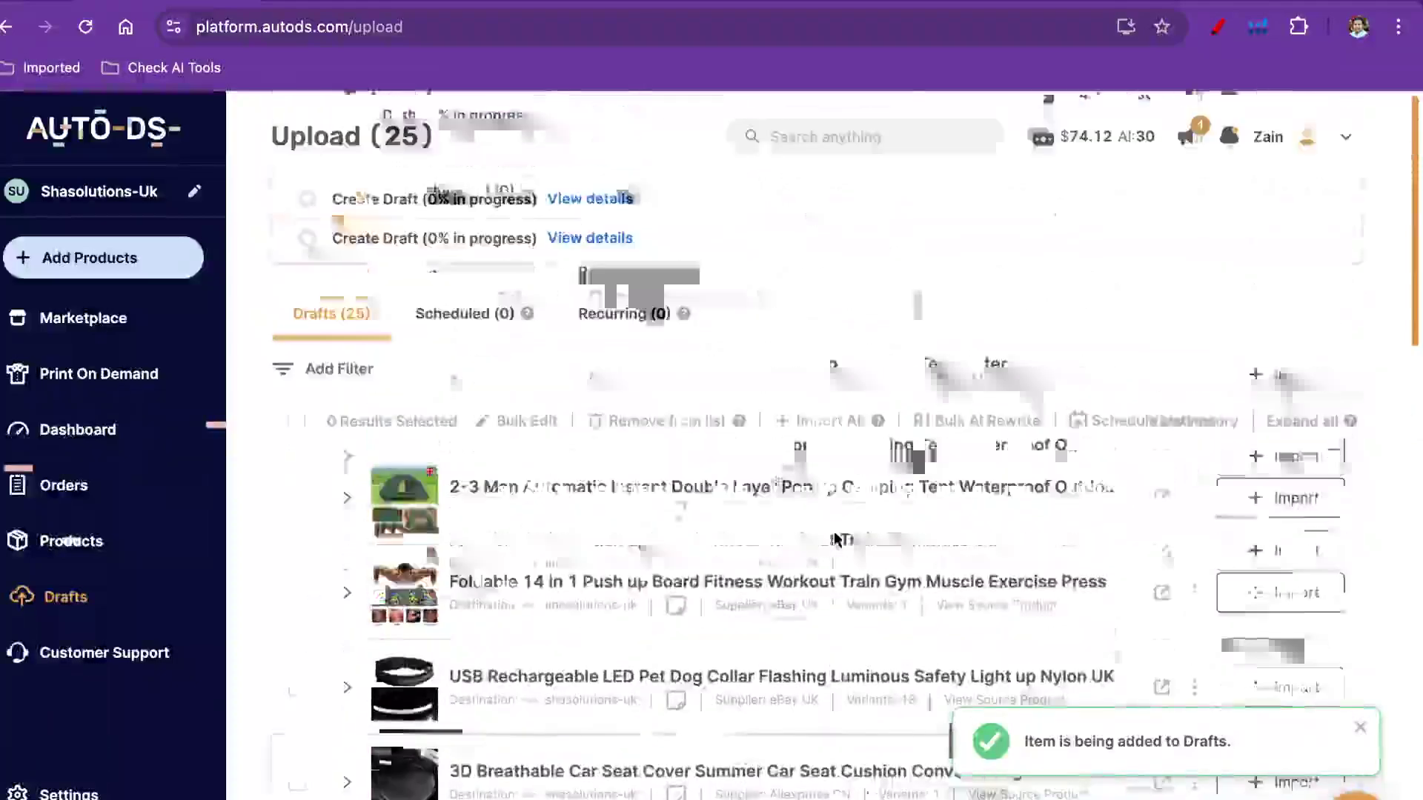
{"action": "scroll", "coordinate": [549, 534], "scroll_direction": "down", "scroll_amount": 5}
{"action": "scroll", "coordinate": [548, 534], "scroll_direction": "down", "scroll_amount": 5}
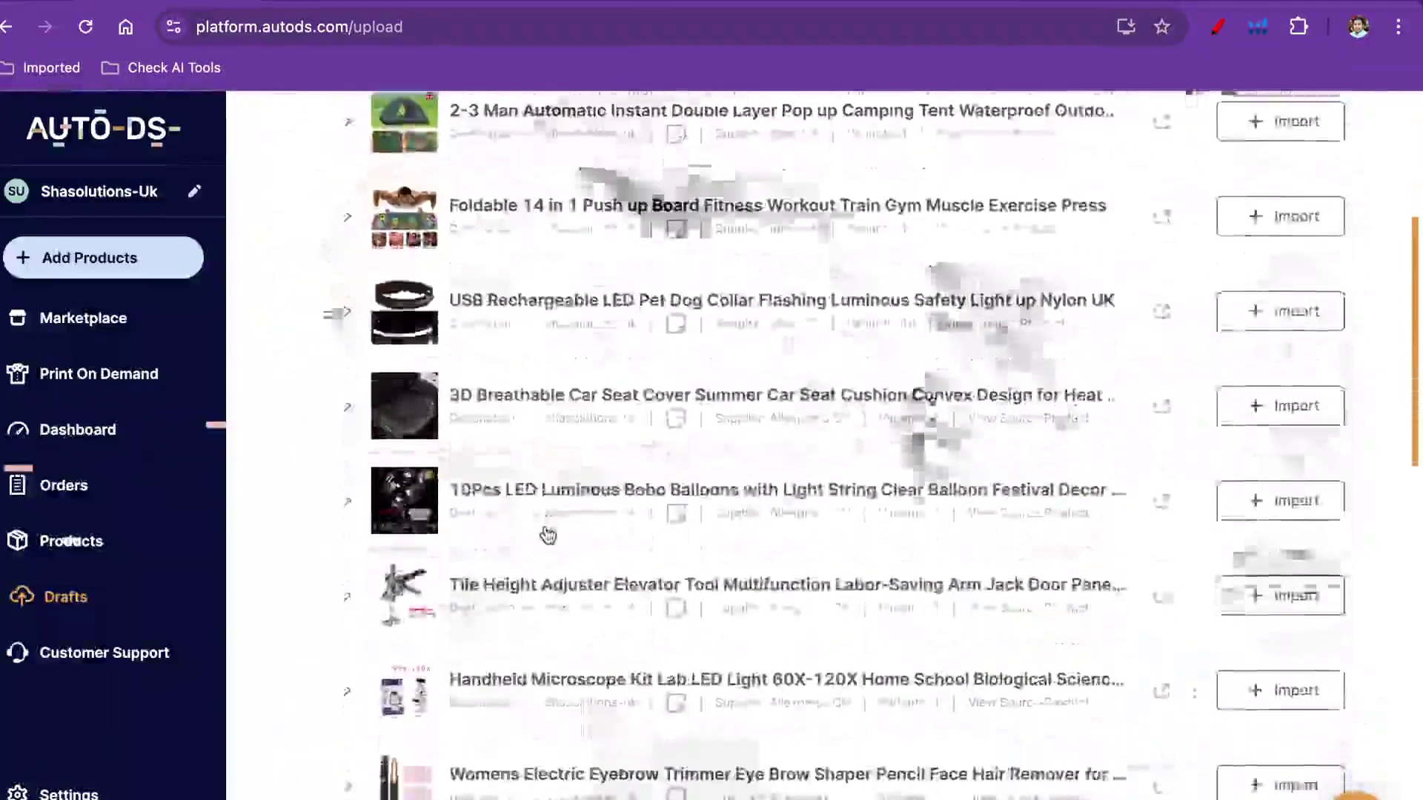
{"action": "scroll", "coordinate": [549, 534], "scroll_direction": "up", "scroll_amount": 1}
{"action": "scroll", "coordinate": [548, 534], "scroll_direction": "up", "scroll_amount": 7}
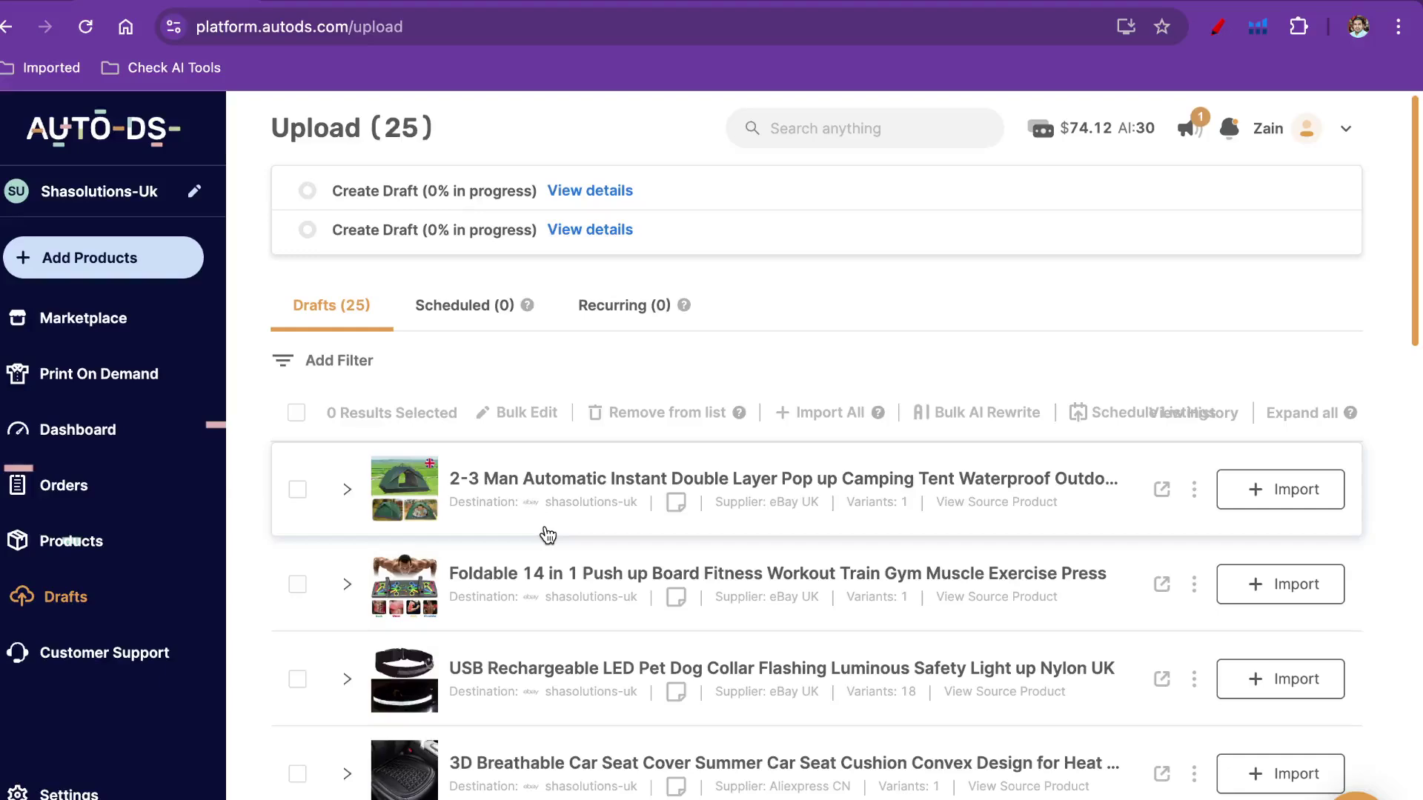
{"action": "scroll", "coordinate": [548, 535], "scroll_direction": "down", "scroll_amount": 2}
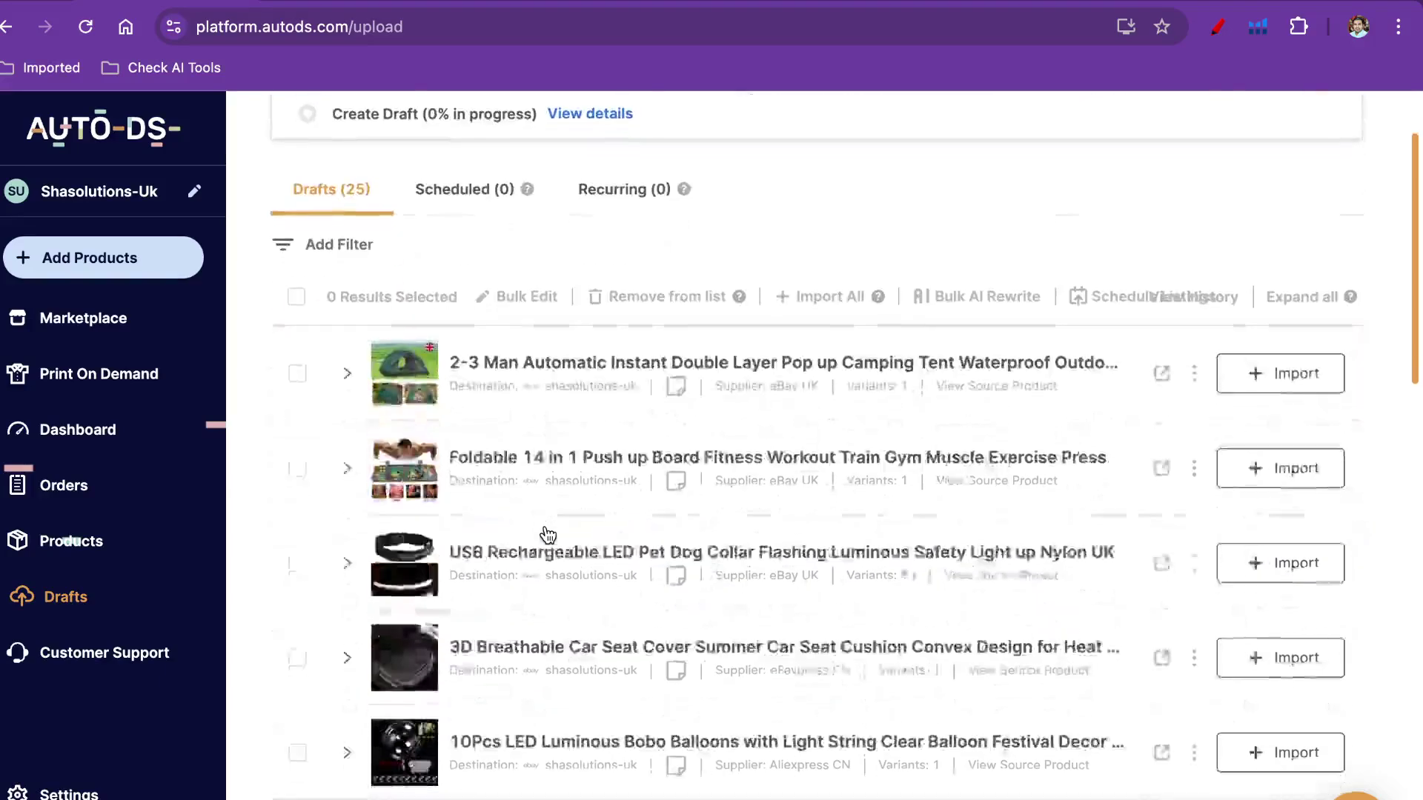
{"action": "scroll", "coordinate": [549, 535], "scroll_direction": "down", "scroll_amount": 10}
{"action": "scroll", "coordinate": [549, 535], "scroll_direction": "up", "scroll_amount": 10}
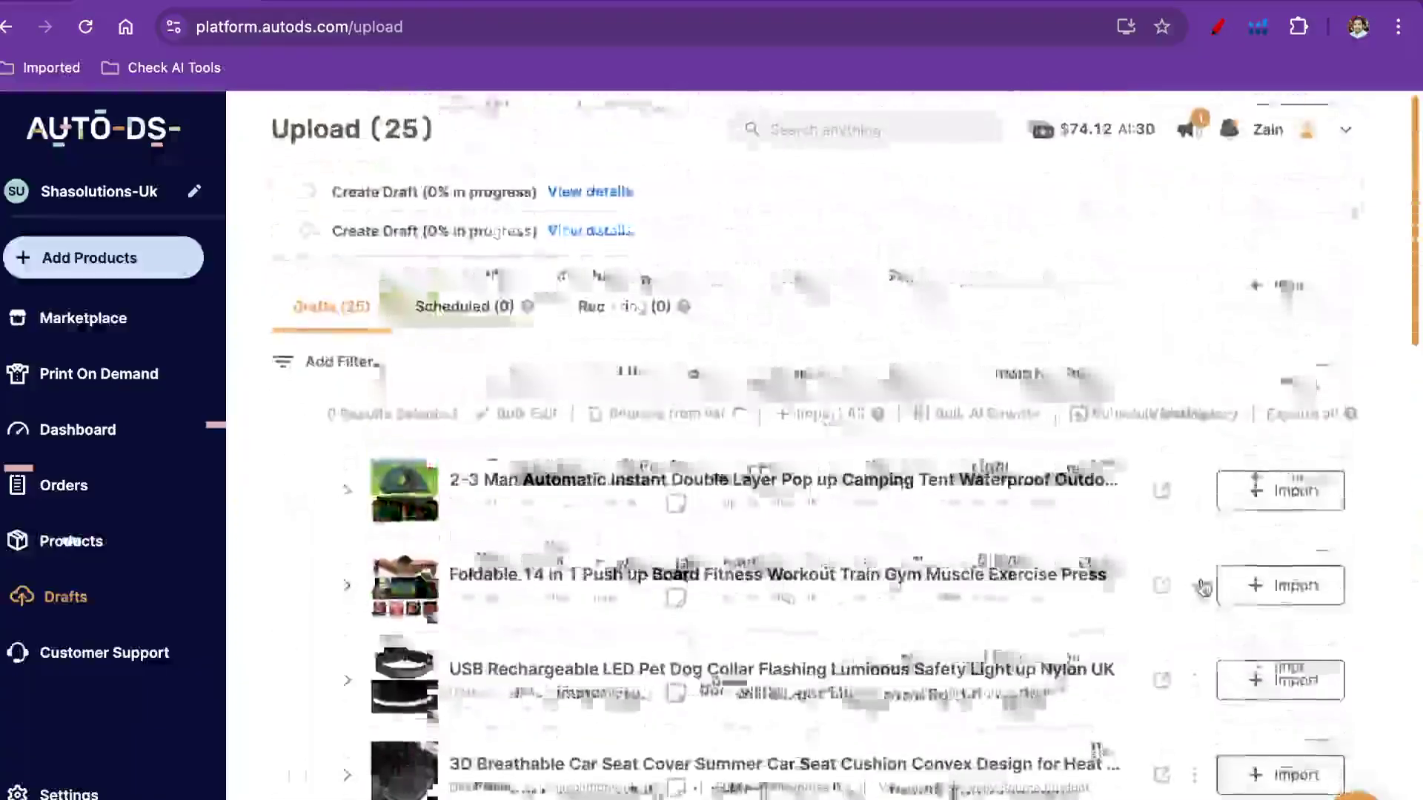
Expand the 2-3 Man pop-up camping tent draft and review its product details, from title and category down to the monitoring options
{"action": "left_click", "coordinate": [1194, 495]}
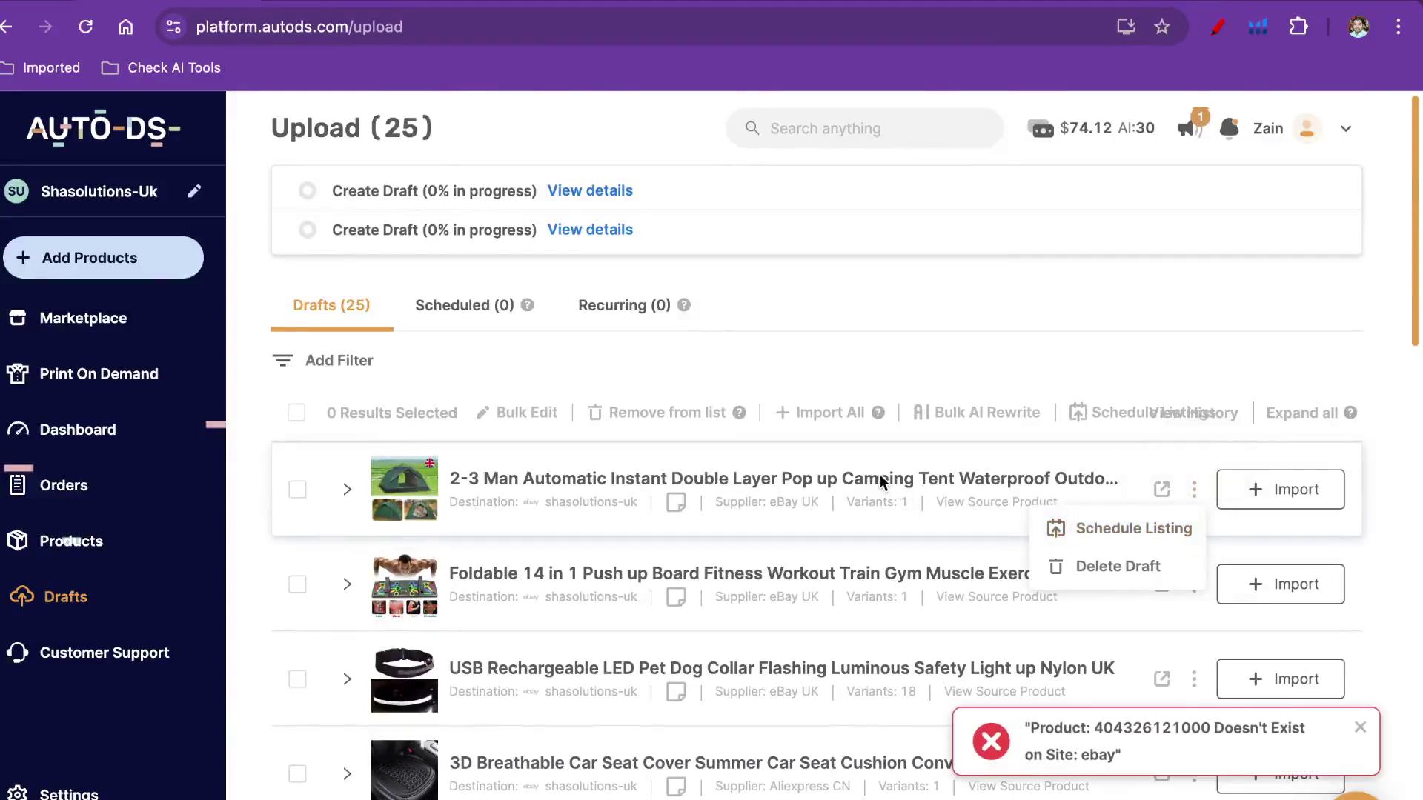
{"action": "left_click", "coordinate": [555, 480]}
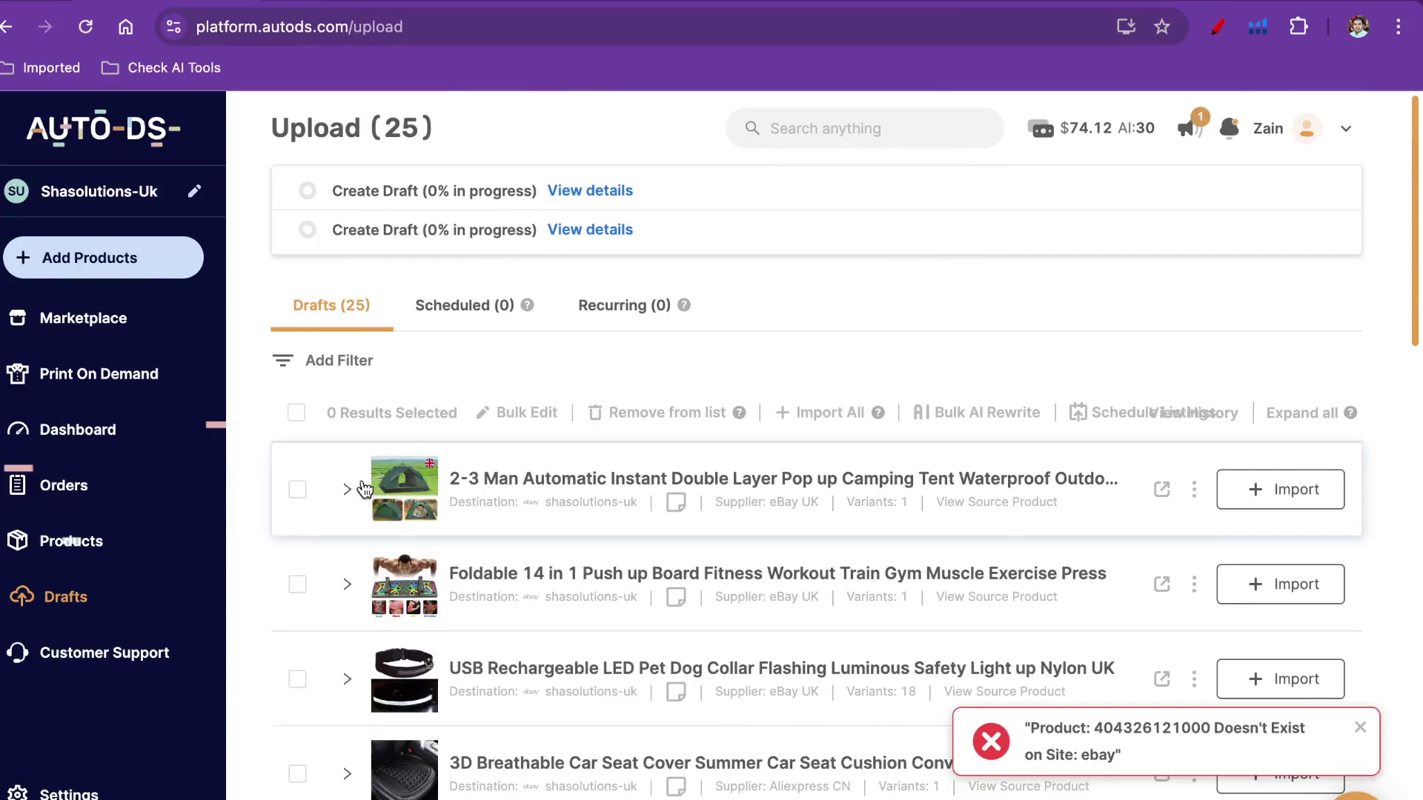
{"action": "left_click", "coordinate": [346, 493]}
{"action": "scroll", "coordinate": [677, 483], "scroll_direction": "down", "scroll_amount": 5}
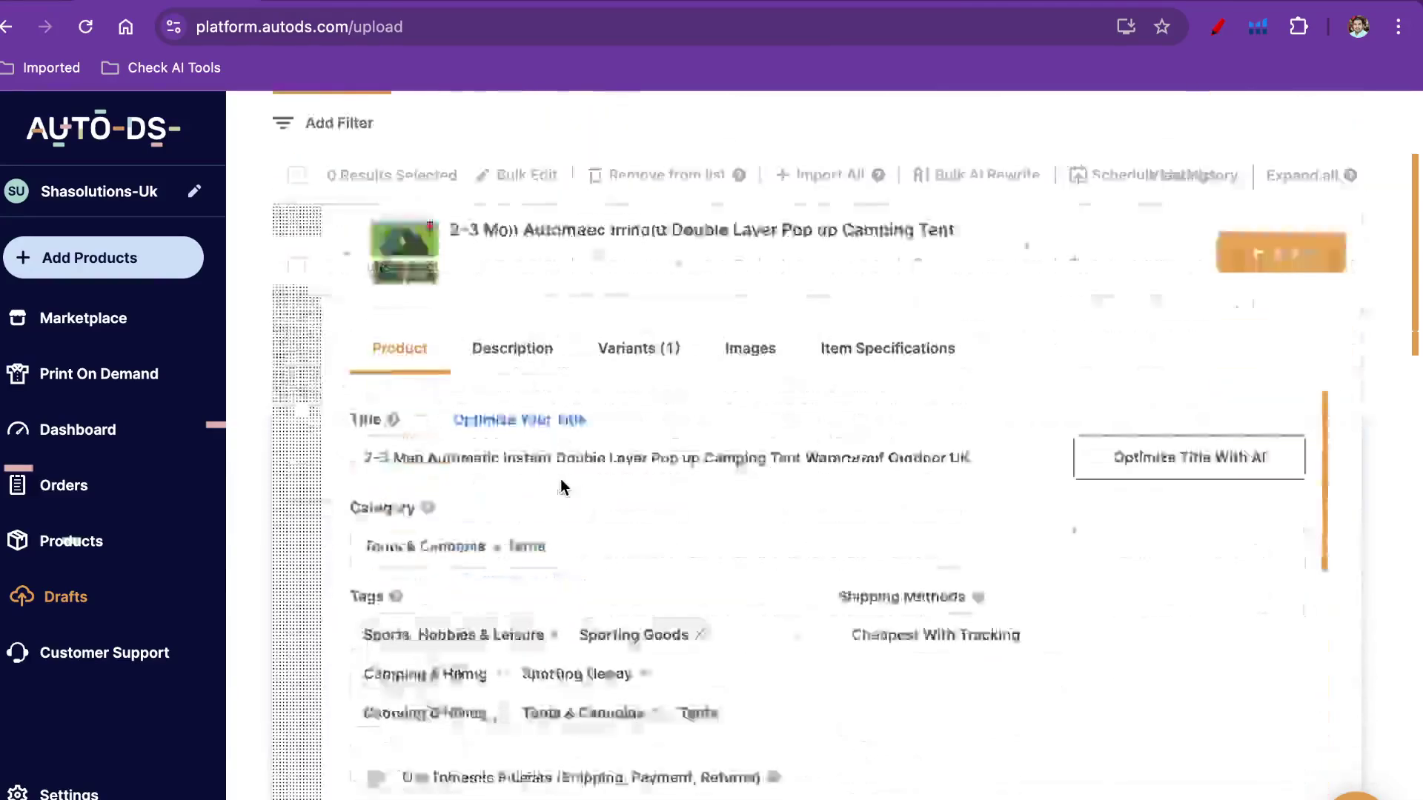
{"action": "left_click", "coordinate": [534, 345]}
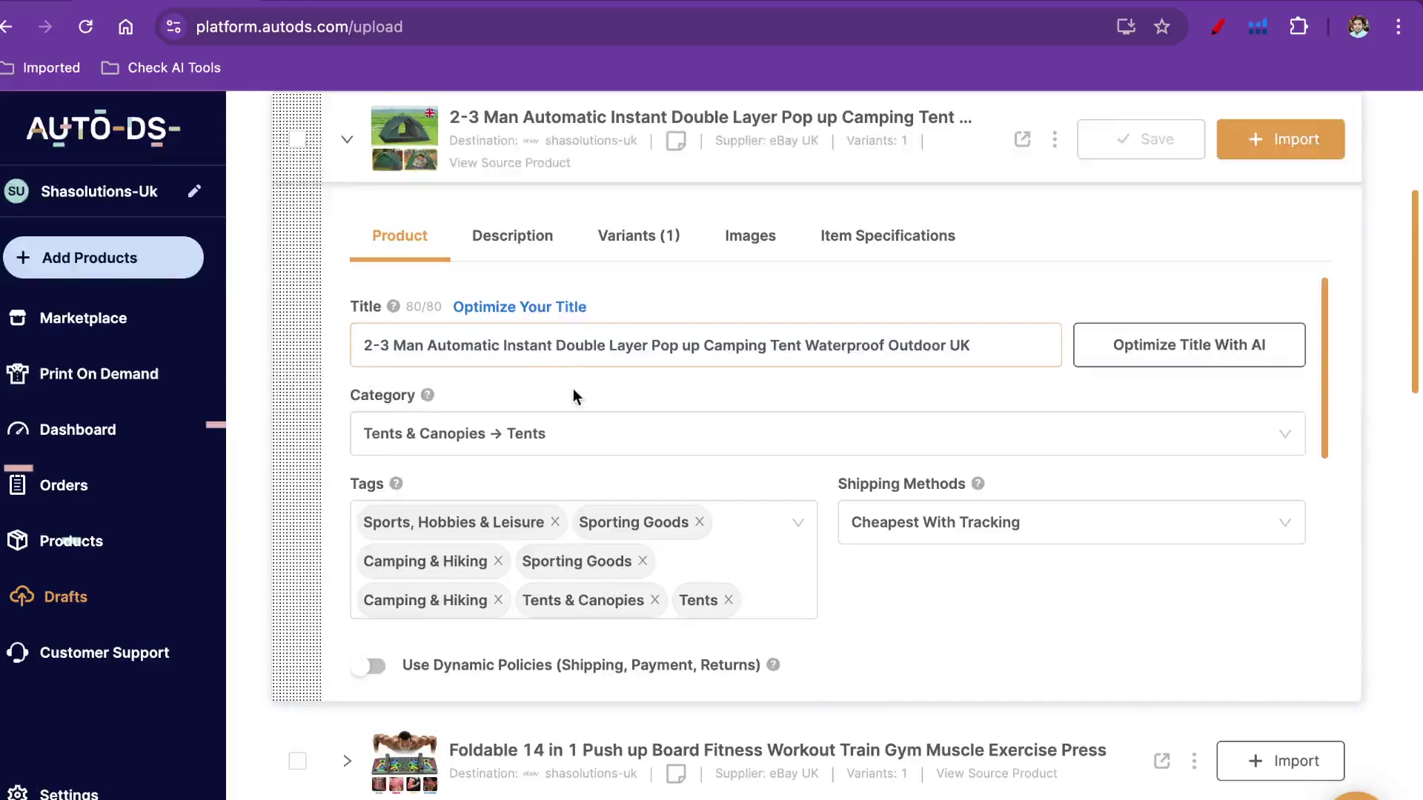
{"action": "scroll", "coordinate": [572, 388], "scroll_direction": "down", "scroll_amount": 5}
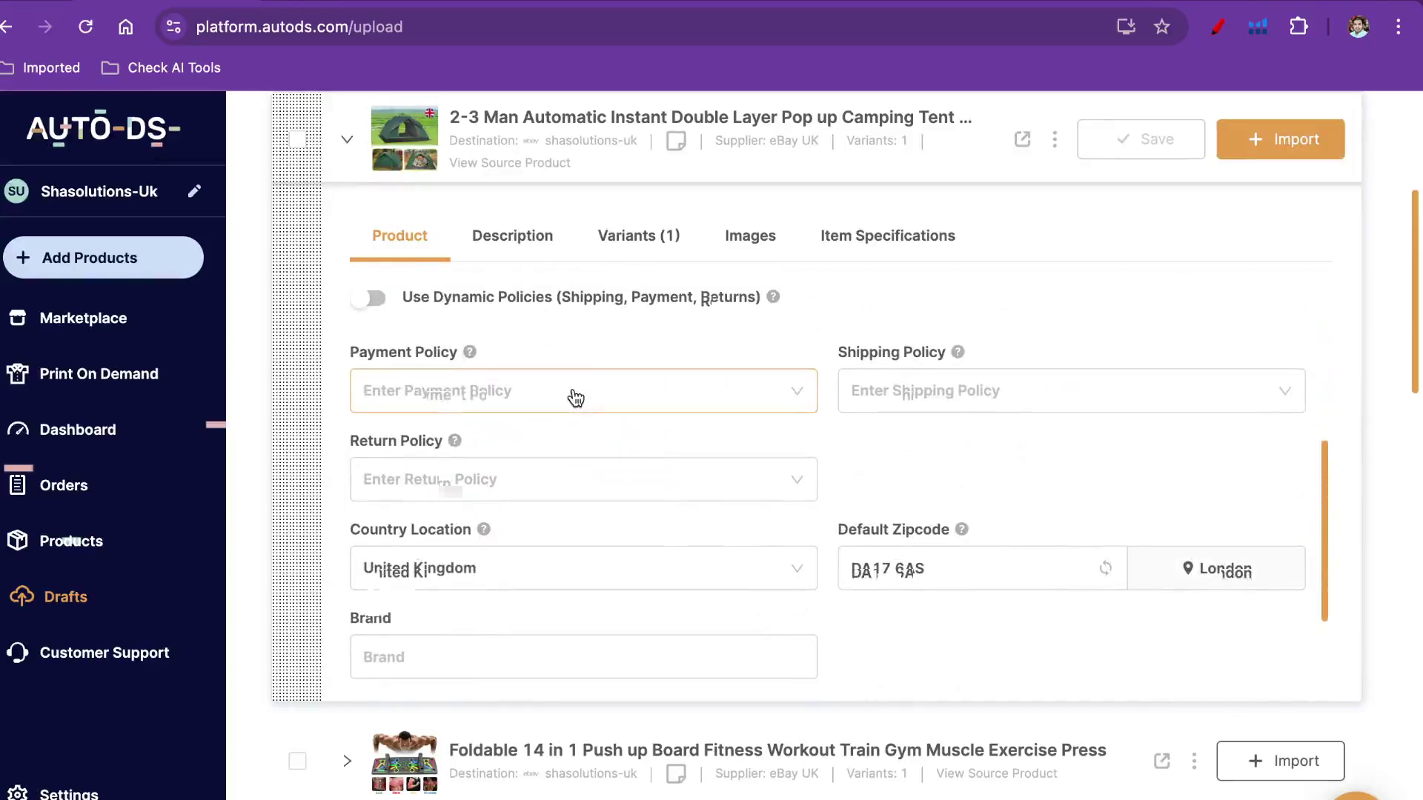
{"action": "scroll", "coordinate": [575, 399], "scroll_direction": "down", "scroll_amount": 3}
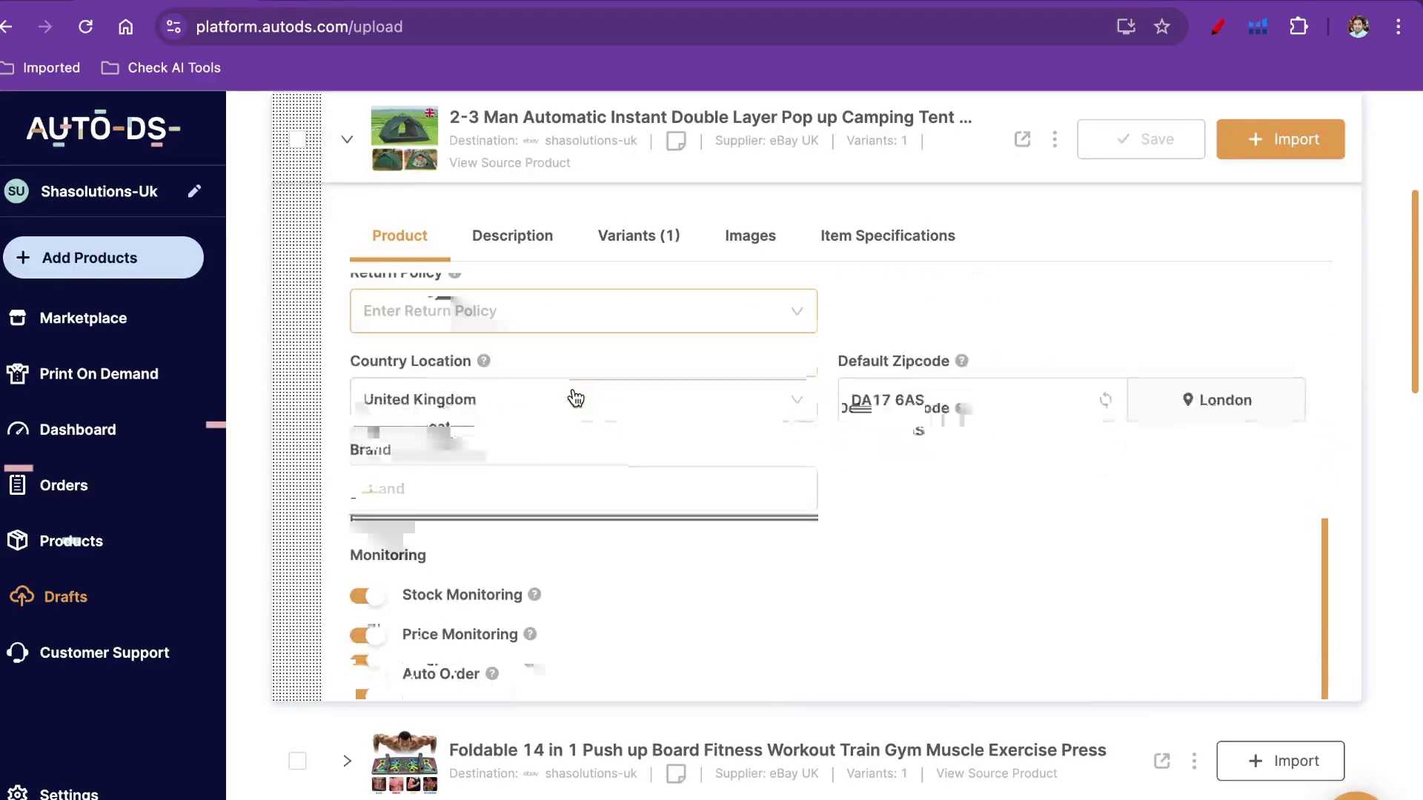
{"action": "scroll", "coordinate": [616, 499], "scroll_direction": "down", "scroll_amount": 2}
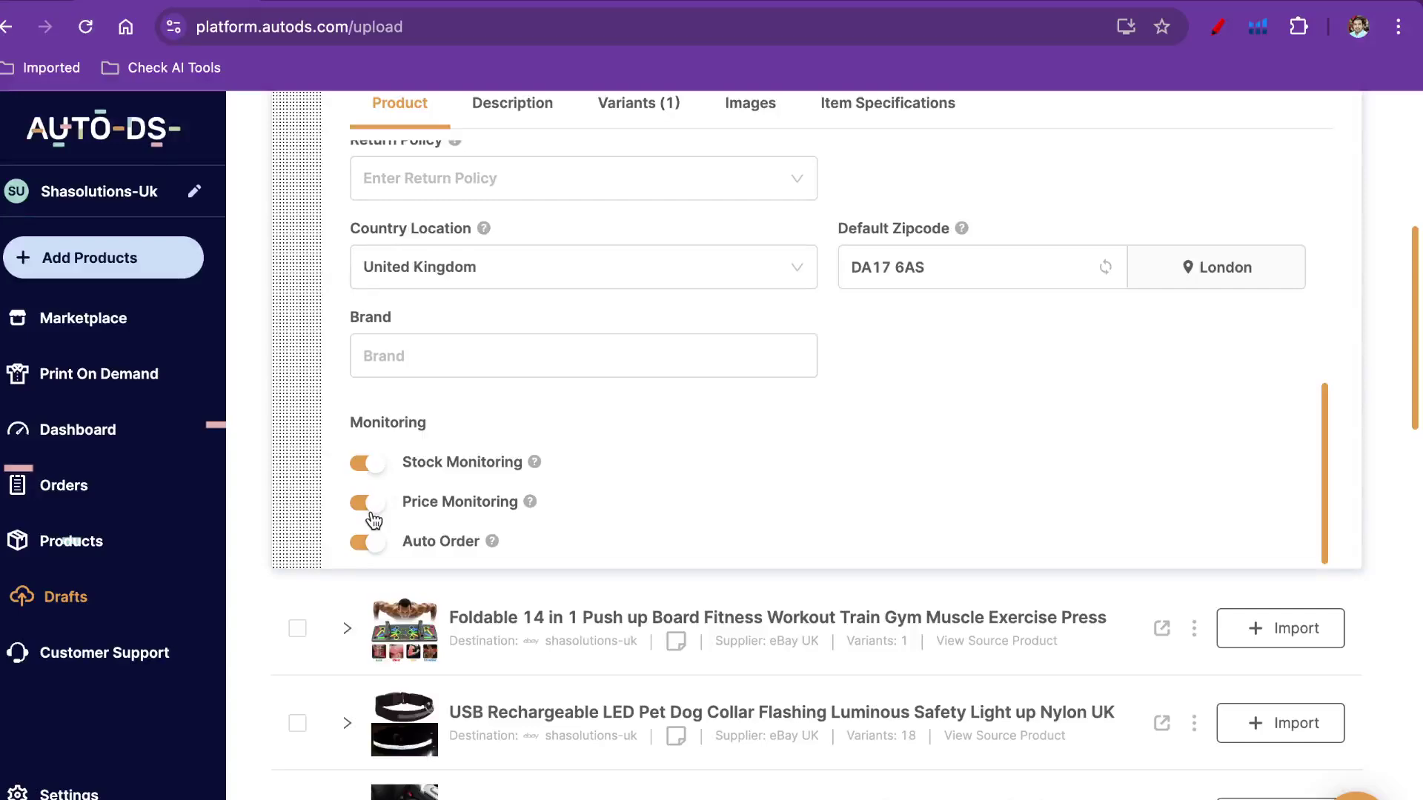
{"action": "scroll", "coordinate": [599, 505], "scroll_direction": "up", "scroll_amount": 10}
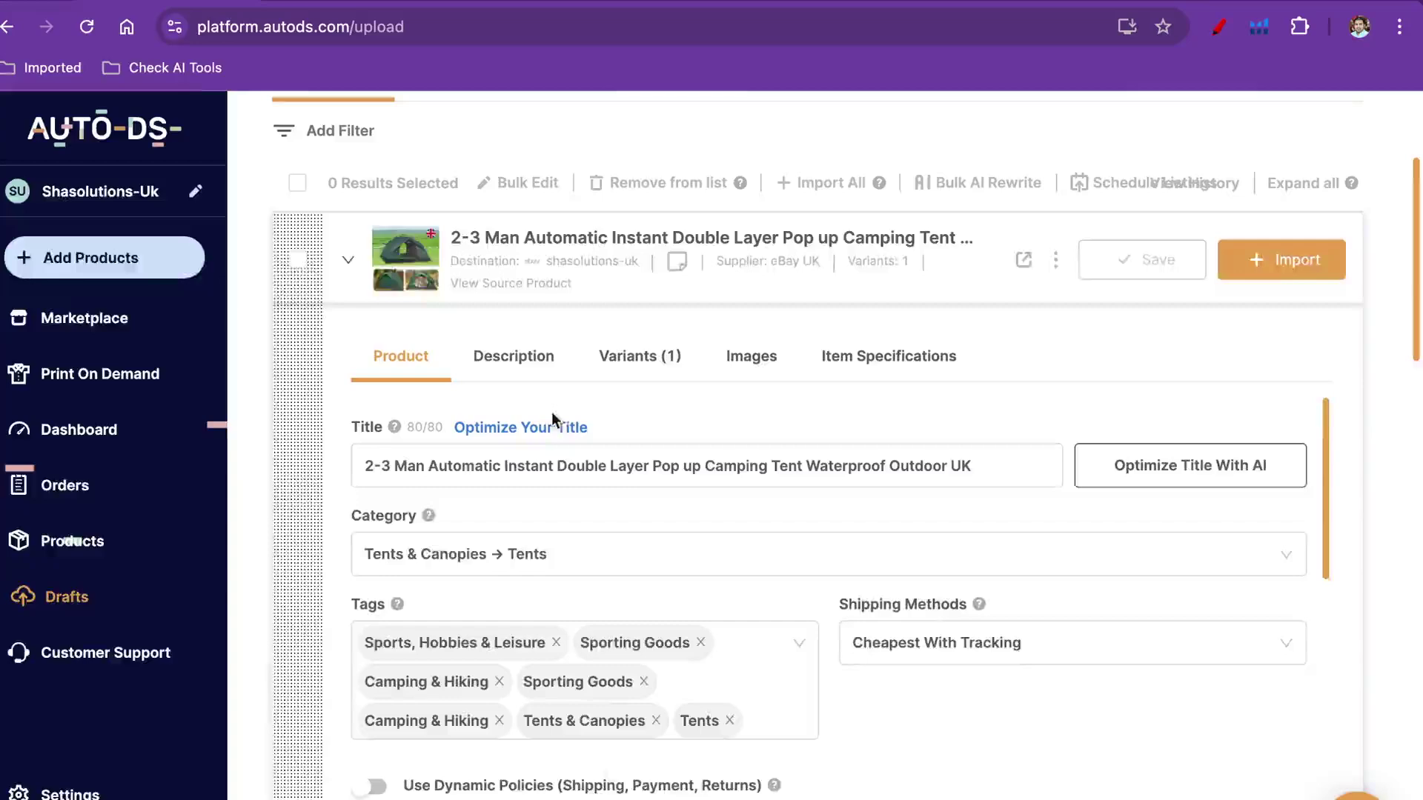
Show the tent draft's description and select the whole "Out Of Stock" text in the editor
{"action": "left_click", "coordinate": [528, 362]}
{"action": "scroll", "coordinate": [614, 516], "scroll_direction": "down", "scroll_amount": 2}
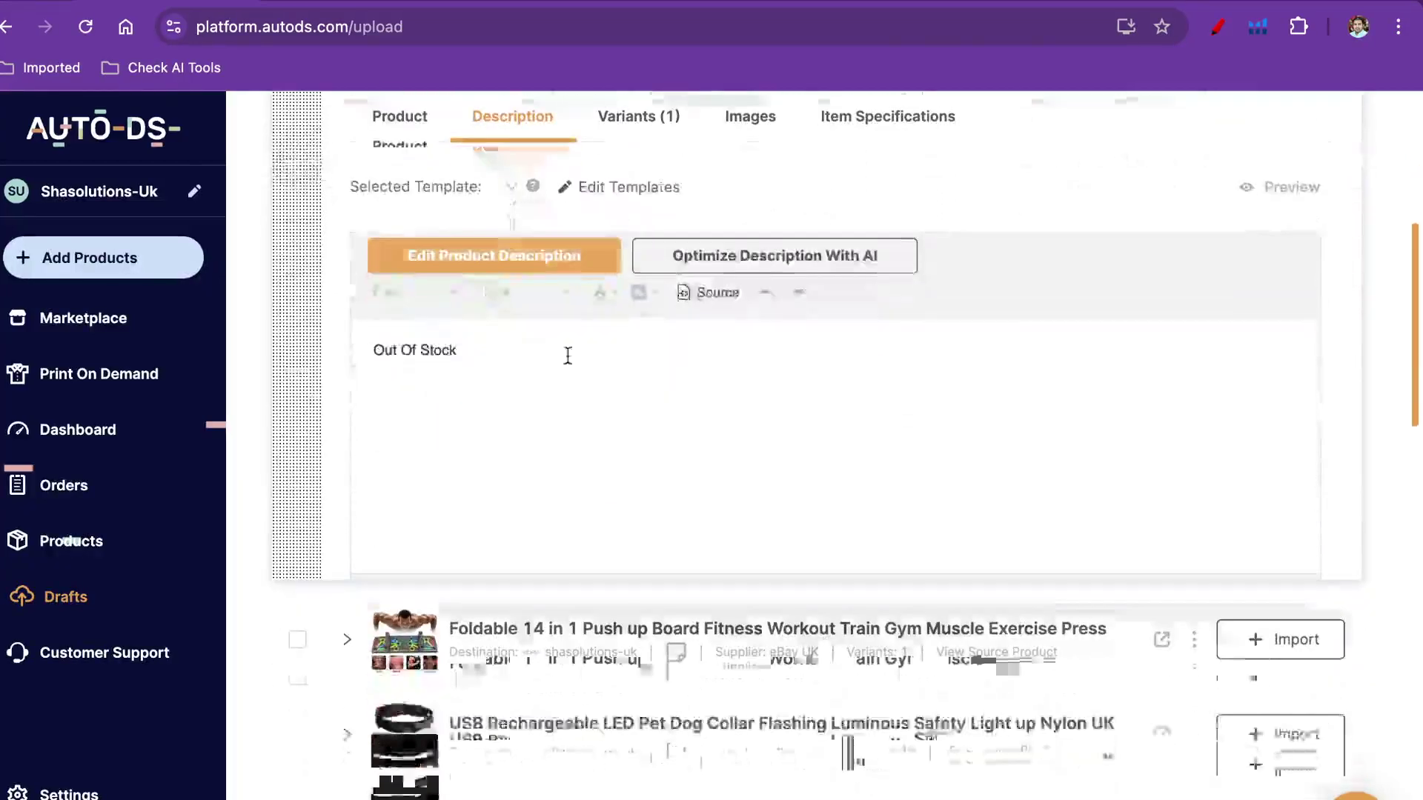
{"action": "left_click", "coordinate": [557, 355]}
{"action": "key", "text": "alt+shift+Left"}
{"action": "key", "text": "alt+shift+Left"}
{"action": "key", "text": "alt+shift+Left"}
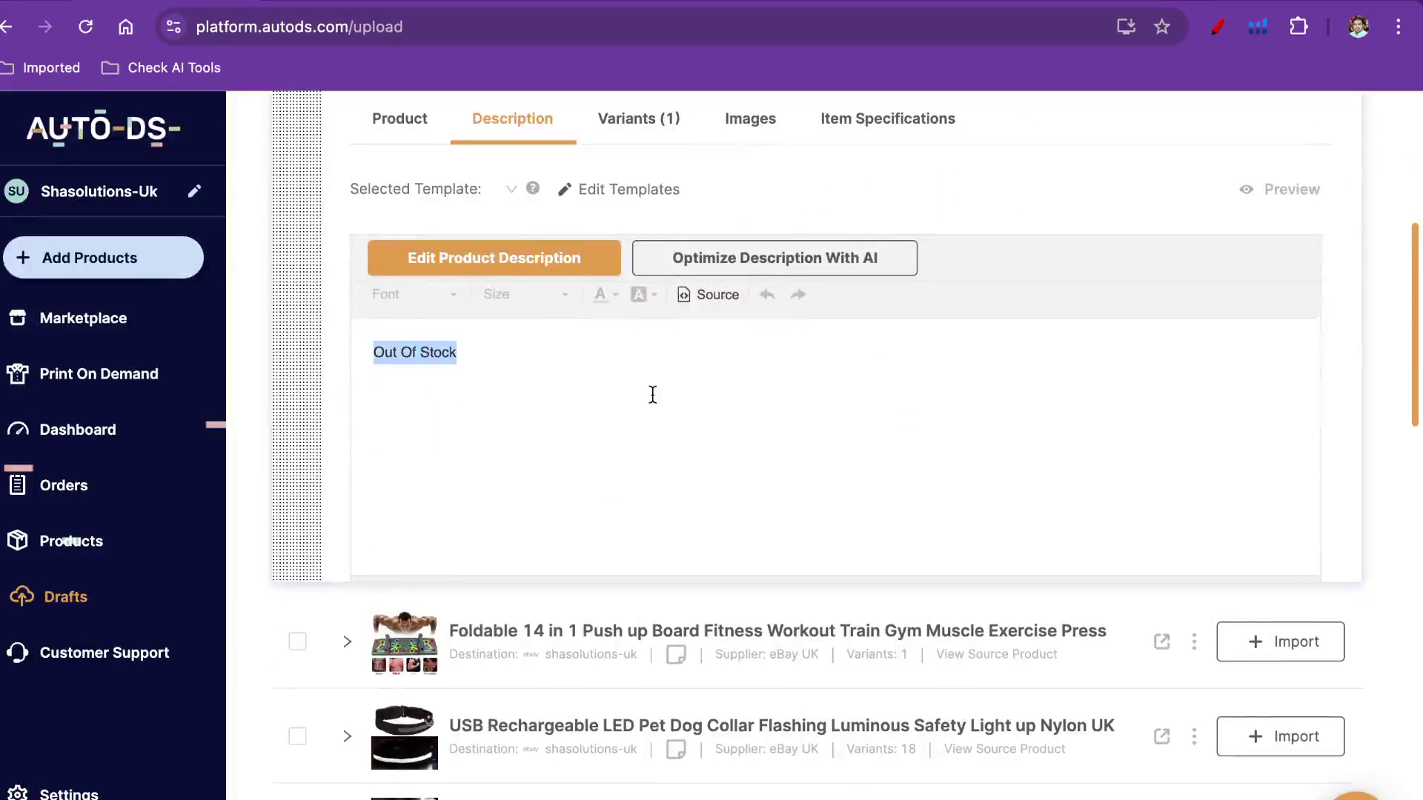
Examine the tent draft's single variant and look through its product images
{"action": "scroll", "coordinate": [651, 393], "scroll_direction": "up", "scroll_amount": 4}
{"action": "left_click", "coordinate": [656, 439]}
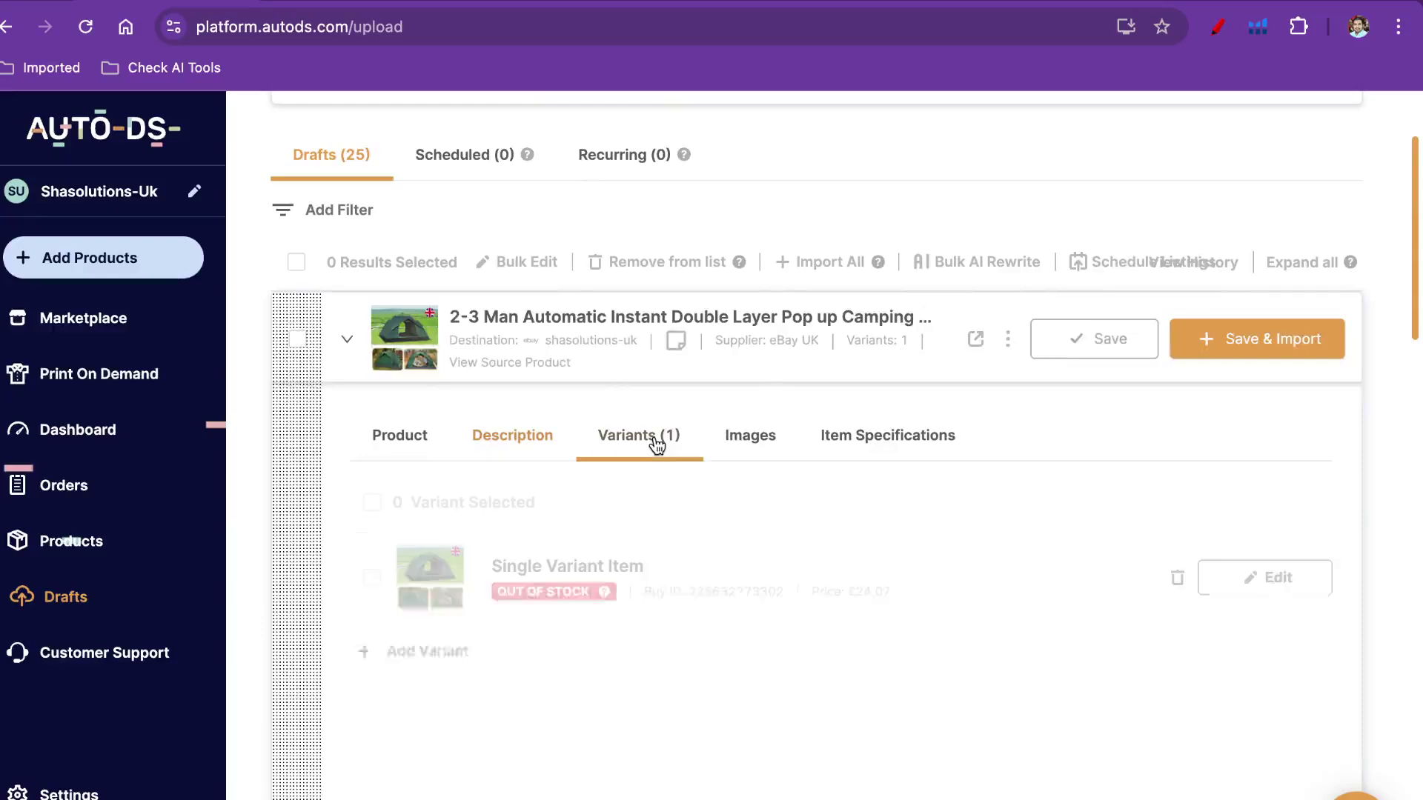
{"action": "scroll", "coordinate": [669, 578], "scroll_direction": "down", "scroll_amount": 2}
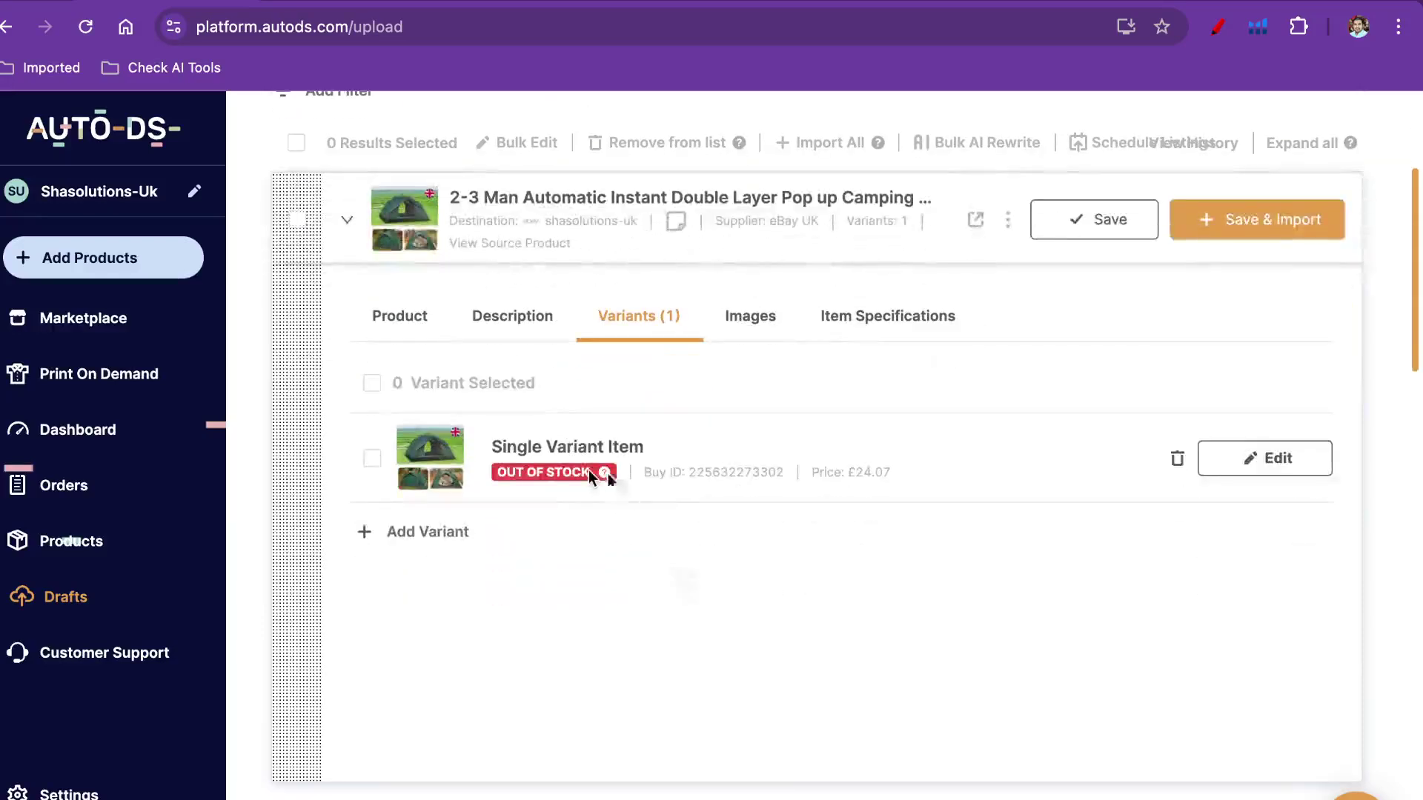
{"action": "scroll", "coordinate": [592, 474], "scroll_direction": "up", "scroll_amount": 1}
{"action": "left_click", "coordinate": [755, 402]}
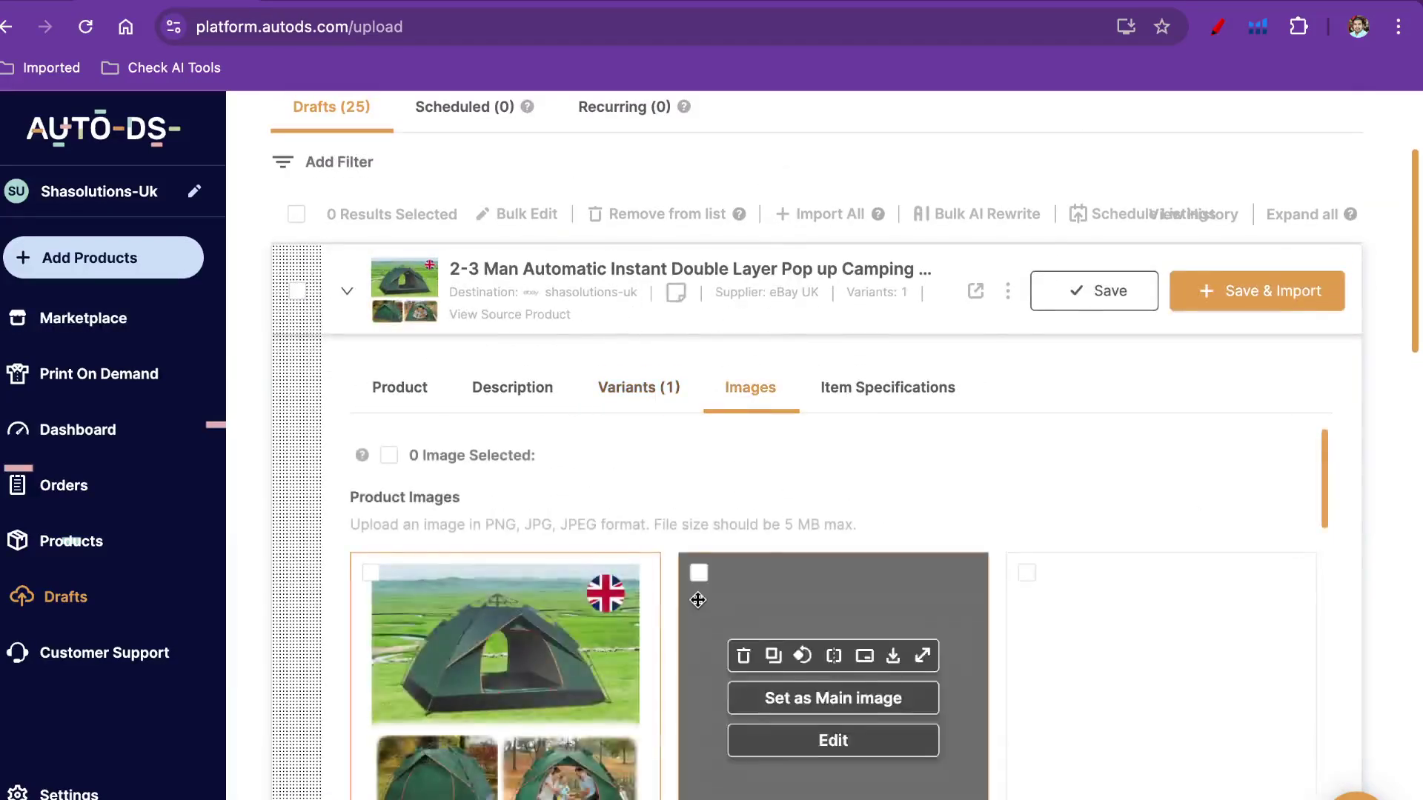
{"action": "scroll", "coordinate": [694, 585], "scroll_direction": "down", "scroll_amount": 4}
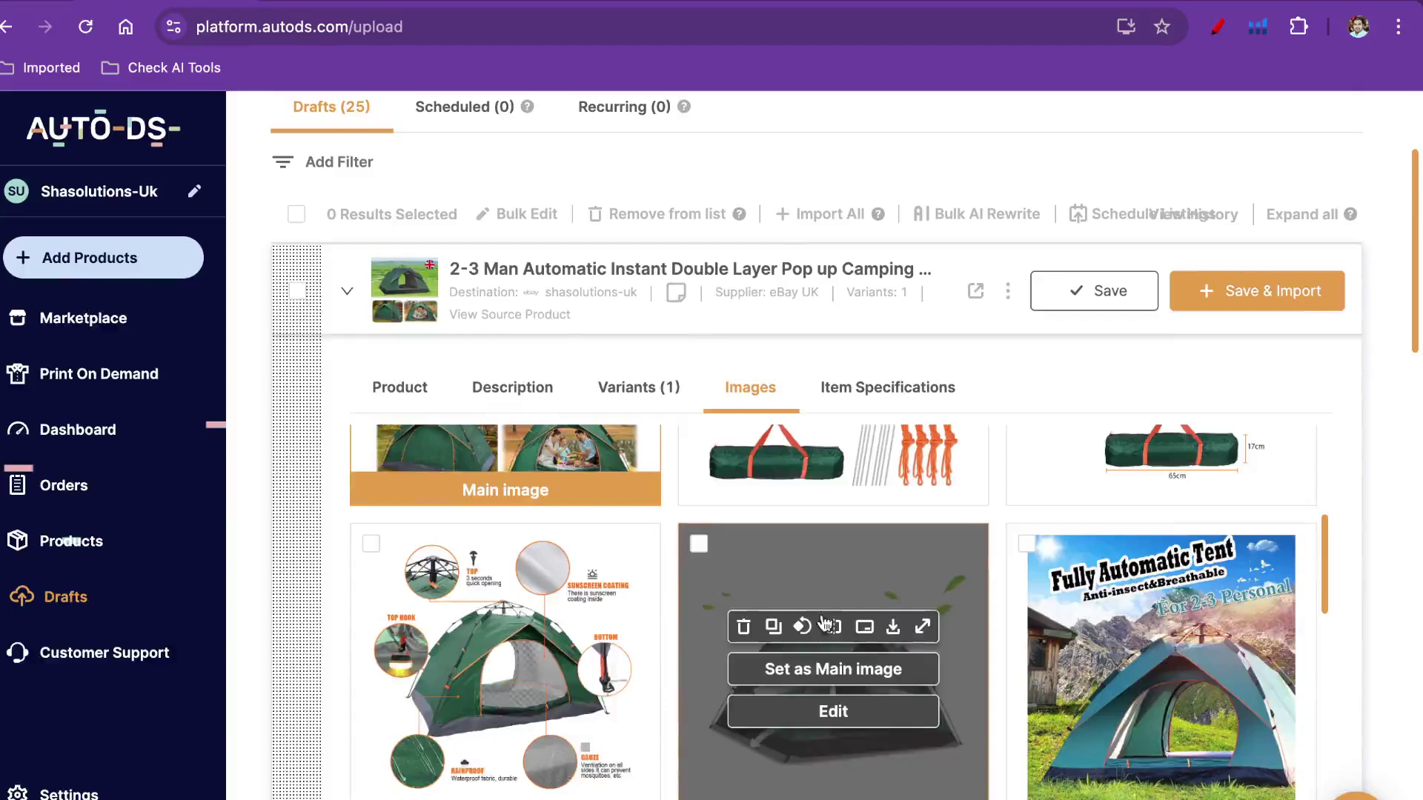
{"action": "scroll", "coordinate": [706, 619], "scroll_direction": "up", "scroll_amount": 4}
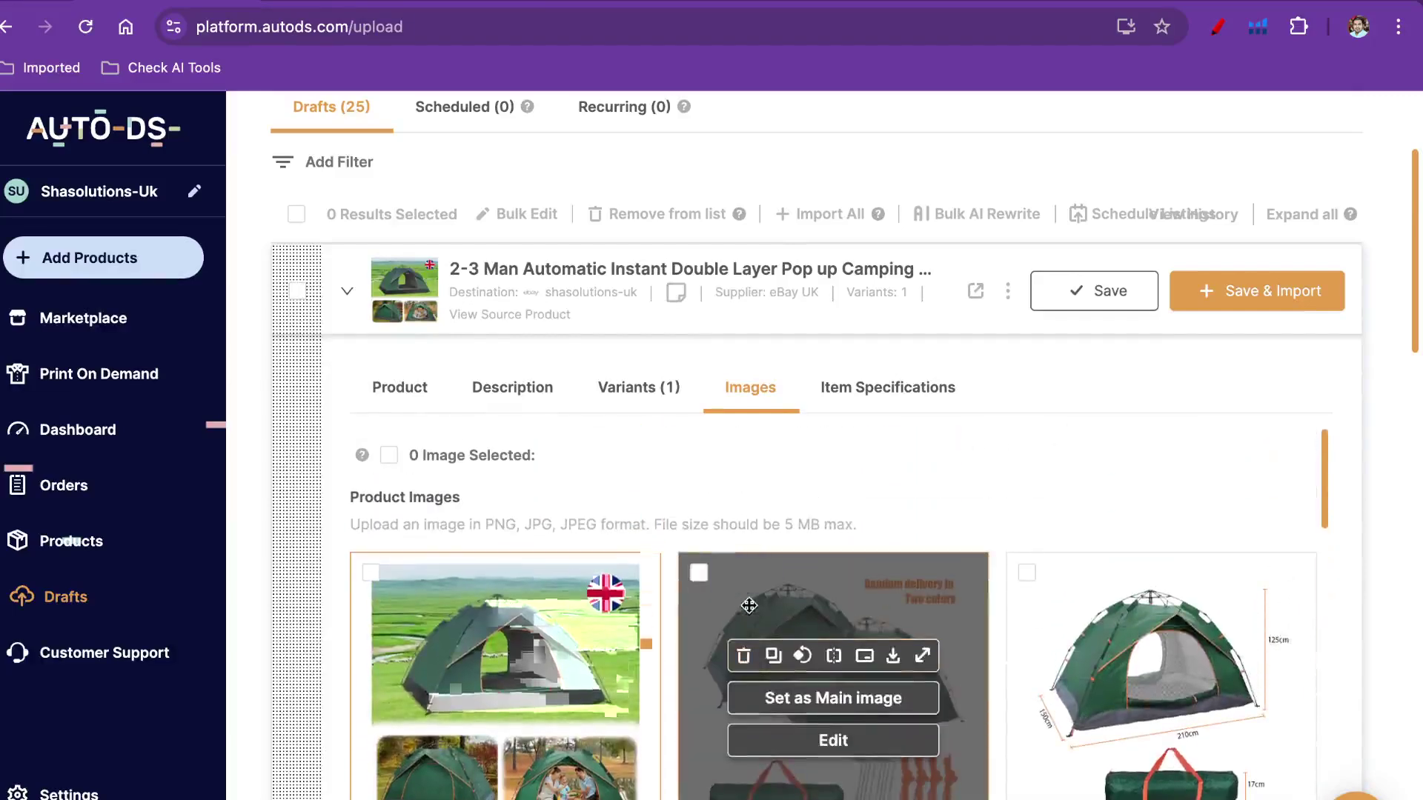
{"action": "scroll", "coordinate": [495, 368], "scroll_direction": "up", "scroll_amount": 3}
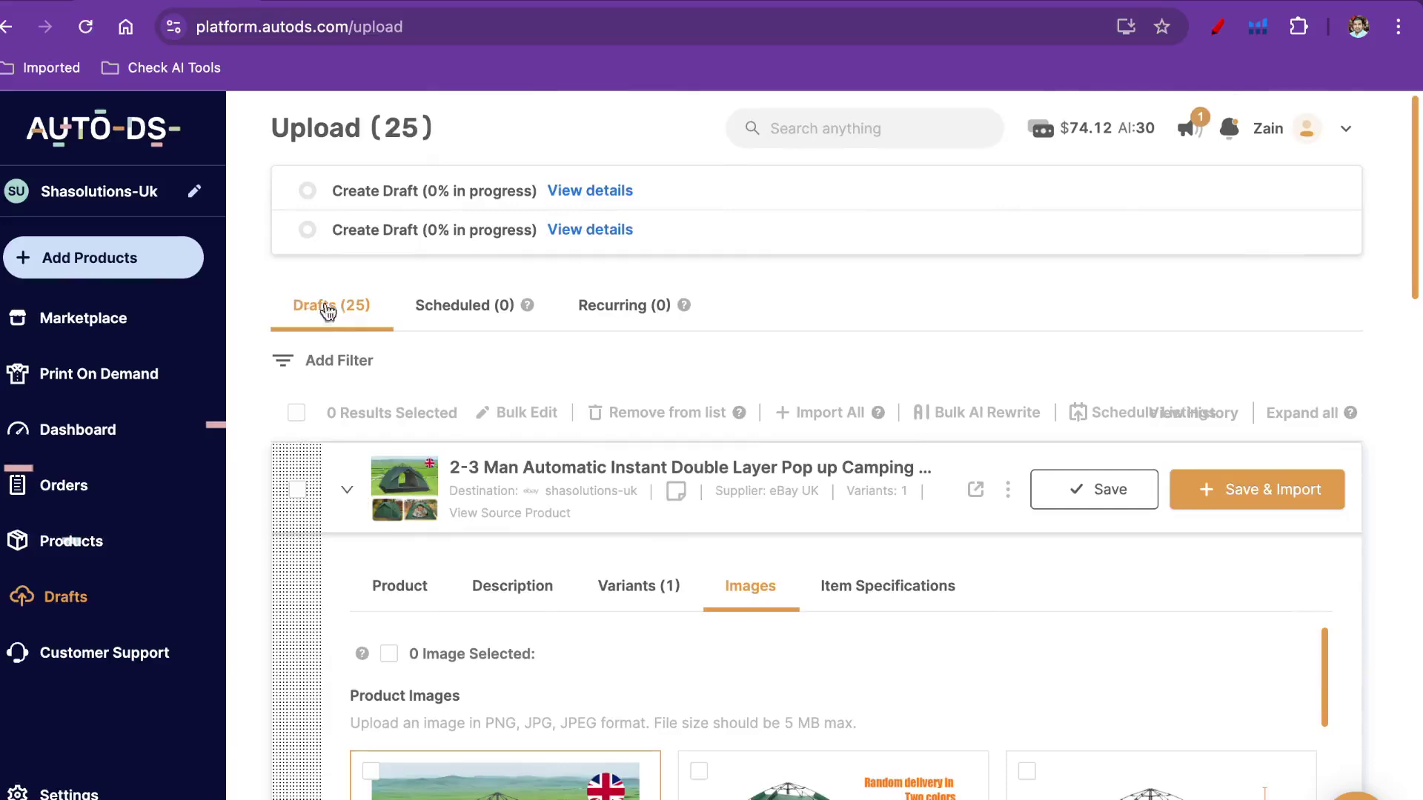
Return to the tent draft's product details and look over its title, tags, shipping method and policy fields
{"action": "left_click", "coordinate": [417, 592]}
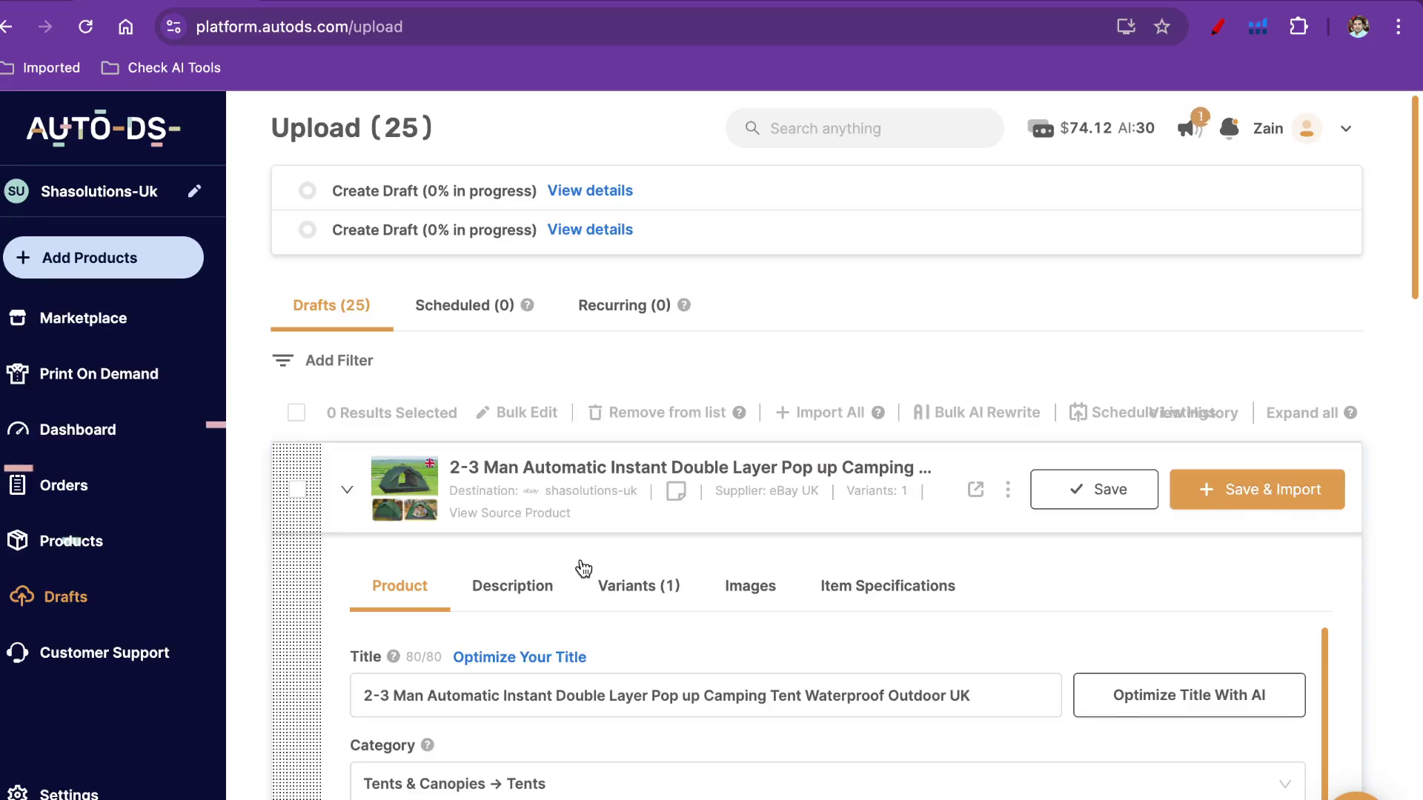
{"action": "scroll", "coordinate": [583, 568], "scroll_direction": "down", "scroll_amount": 5}
{"action": "scroll", "coordinate": [580, 559], "scroll_direction": "down", "scroll_amount": 6}
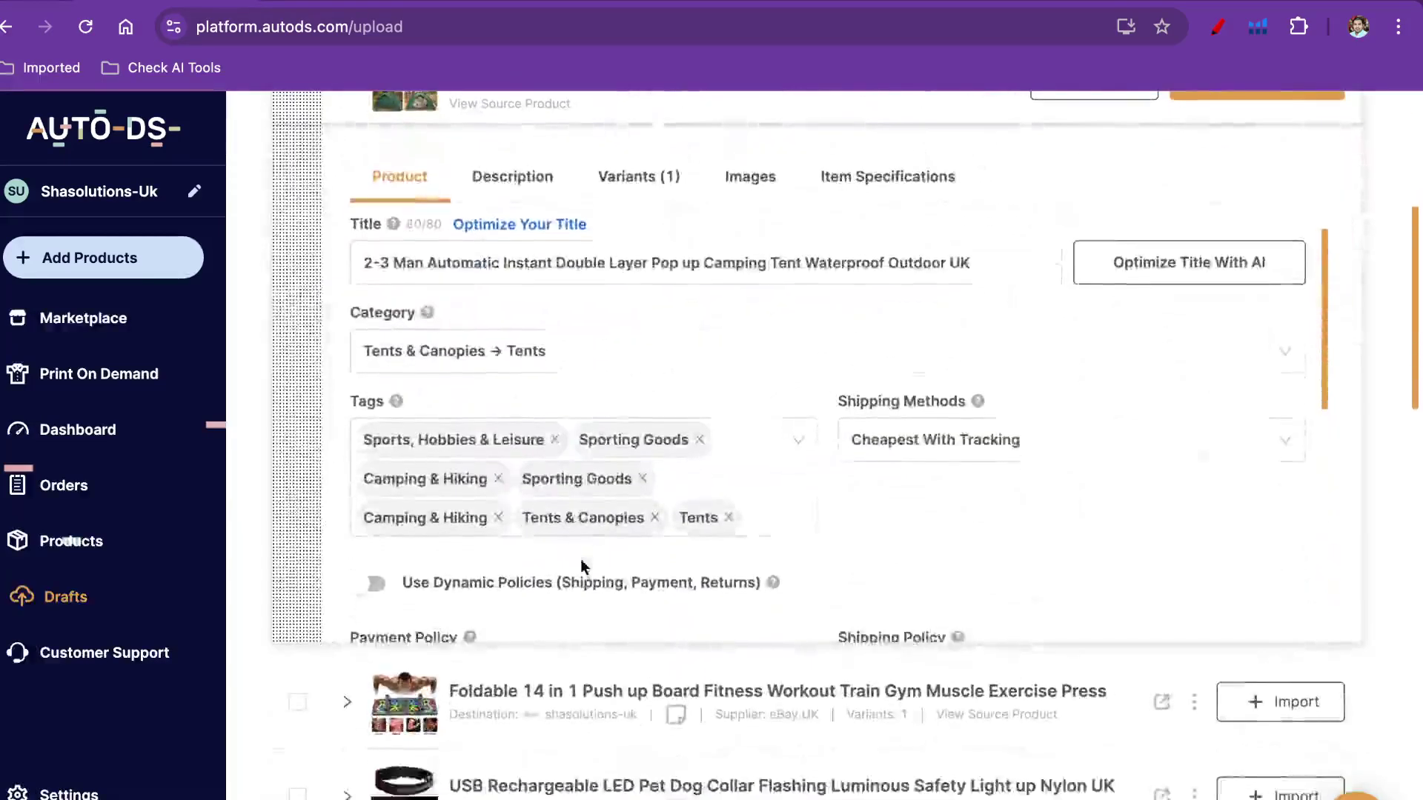
{"action": "scroll", "coordinate": [580, 559], "scroll_direction": "up", "scroll_amount": 5}
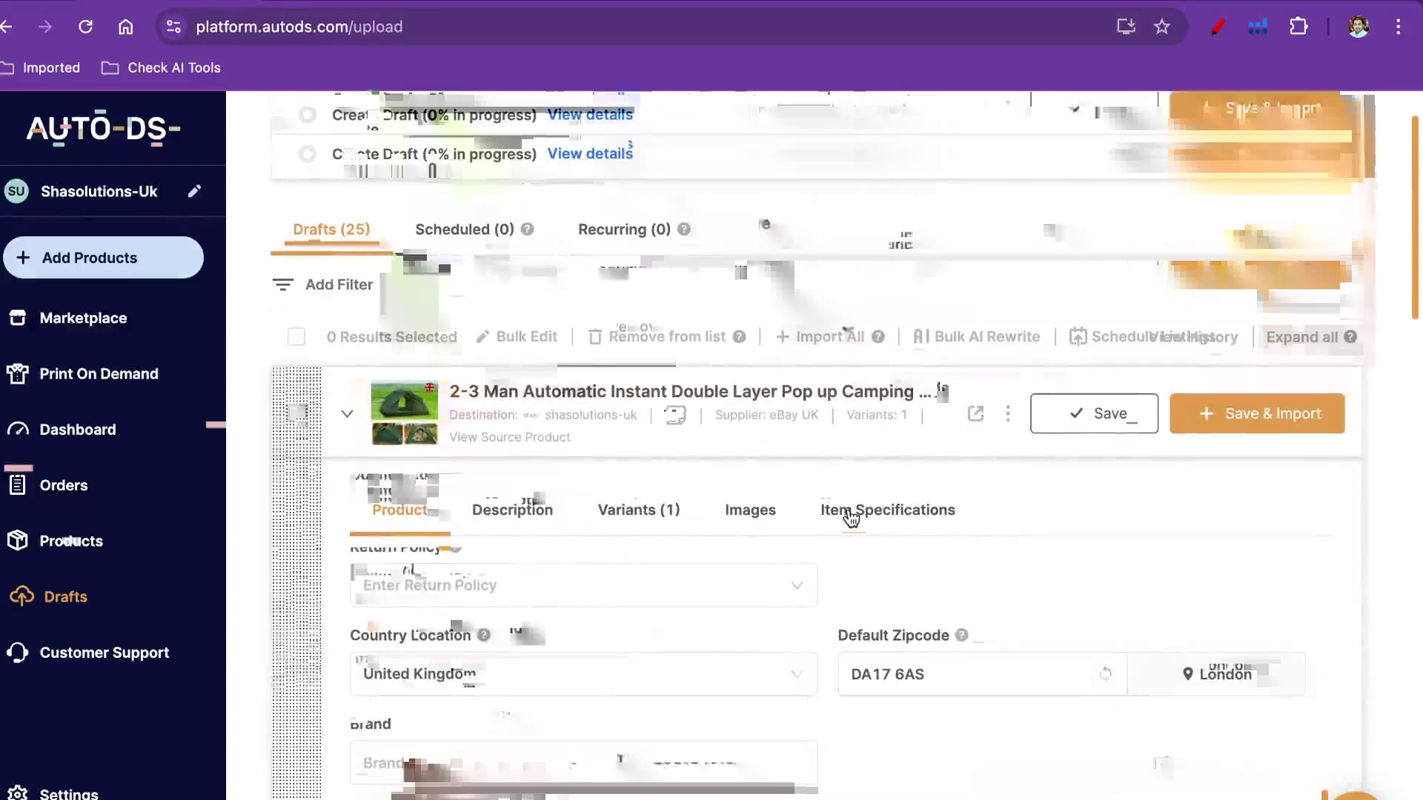
Review the tent draft's item specifications and go back to the payment, shipping and return policy fields in its product details
{"action": "left_click", "coordinate": [838, 516]}
{"action": "scroll", "coordinate": [800, 571], "scroll_direction": "down", "scroll_amount": 7}
{"action": "scroll", "coordinate": [798, 571], "scroll_direction": "up", "scroll_amount": 1}
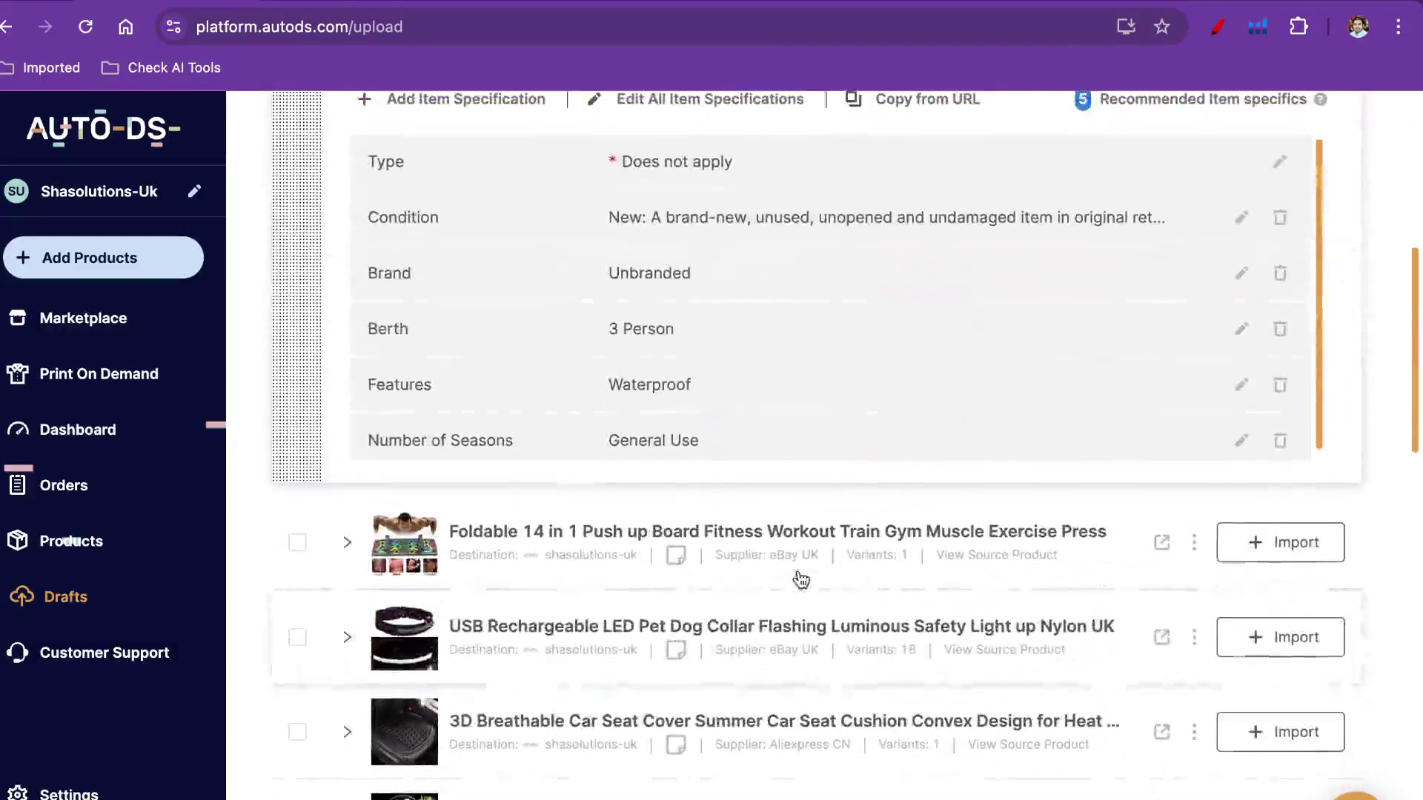
{"action": "scroll", "coordinate": [744, 376], "scroll_direction": "up", "scroll_amount": 5}
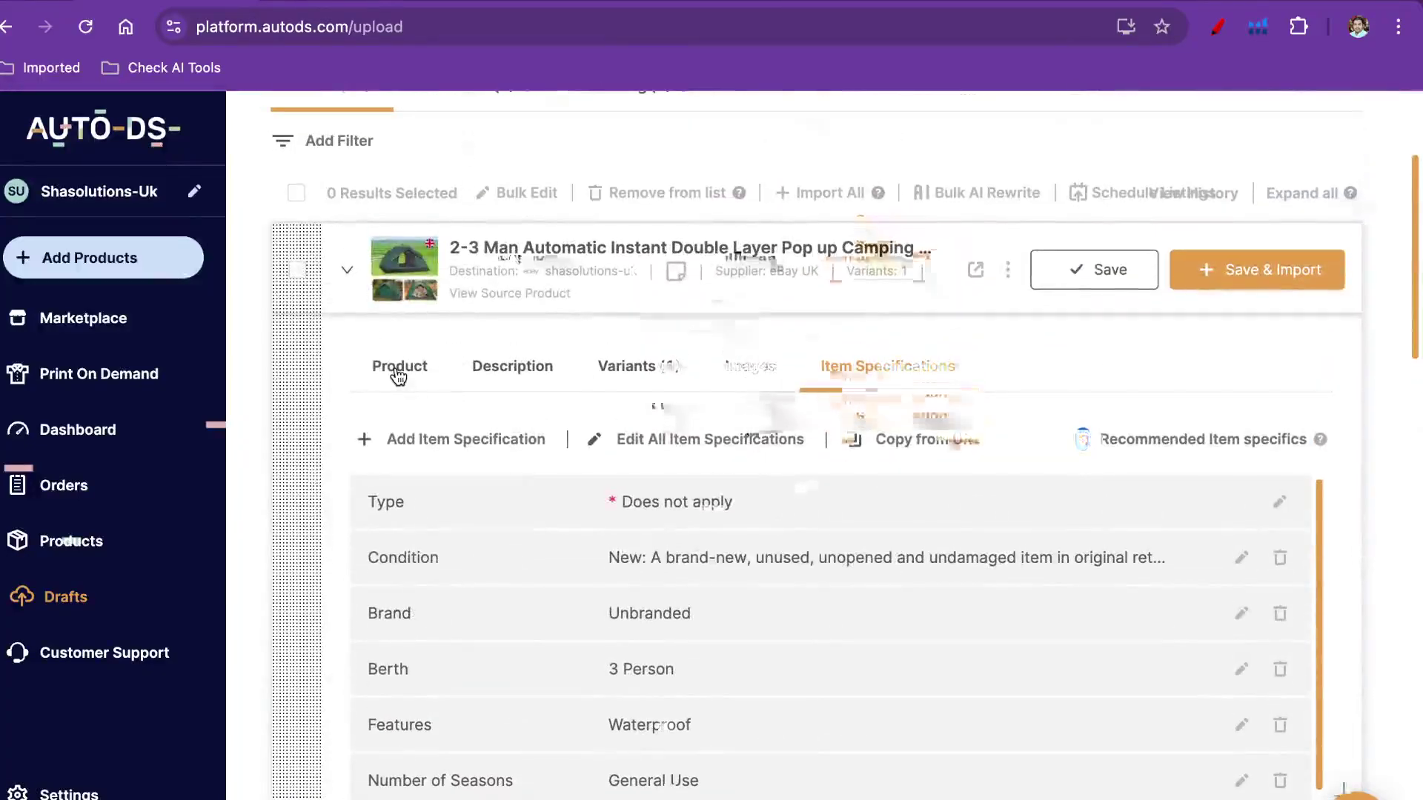
{"action": "left_click", "coordinate": [398, 370]}
{"action": "scroll", "coordinate": [723, 511], "scroll_direction": "down", "scroll_amount": 5}
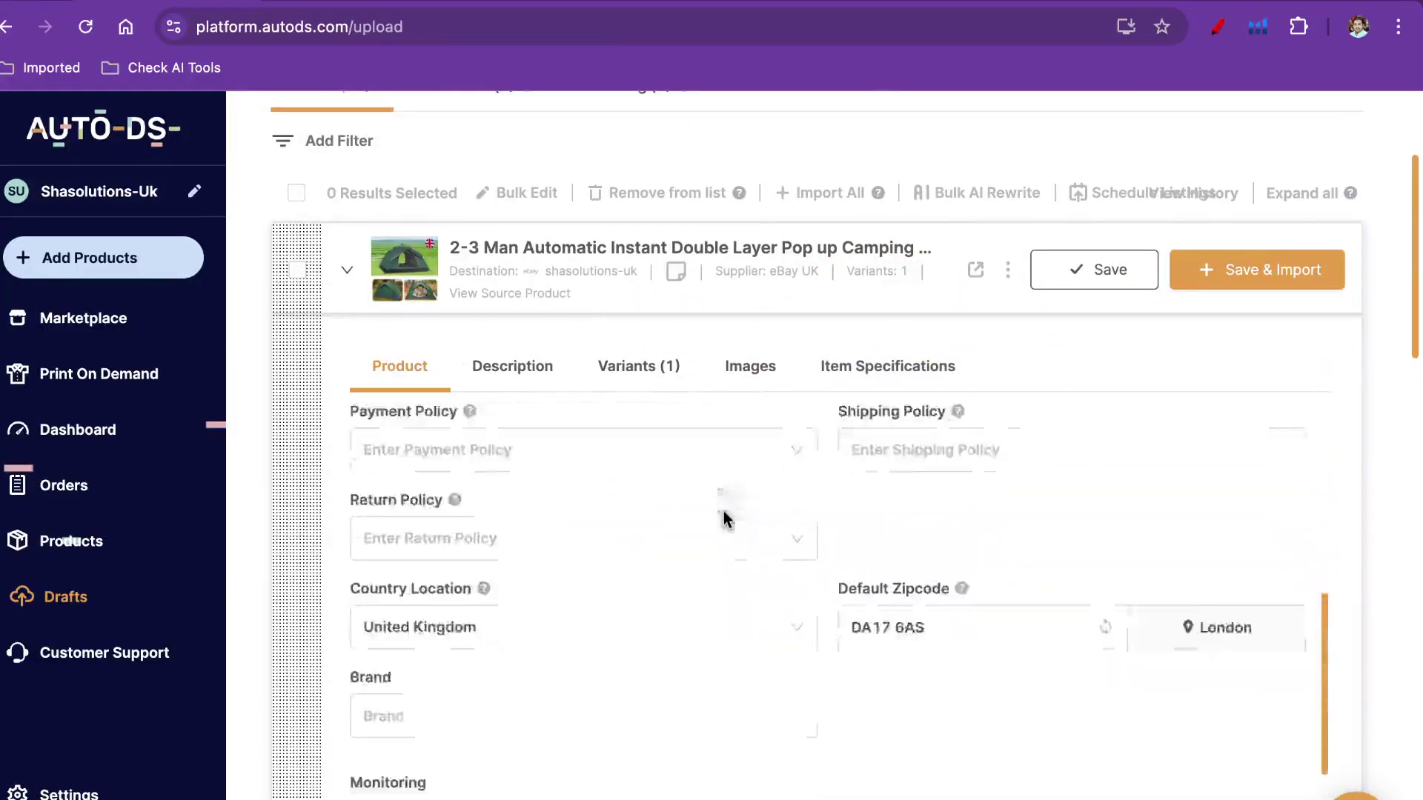
Review the tent draft's location, monitoring, tag and title fields, and save the draft
{"action": "scroll", "coordinate": [723, 509], "scroll_direction": "down", "scroll_amount": 5}
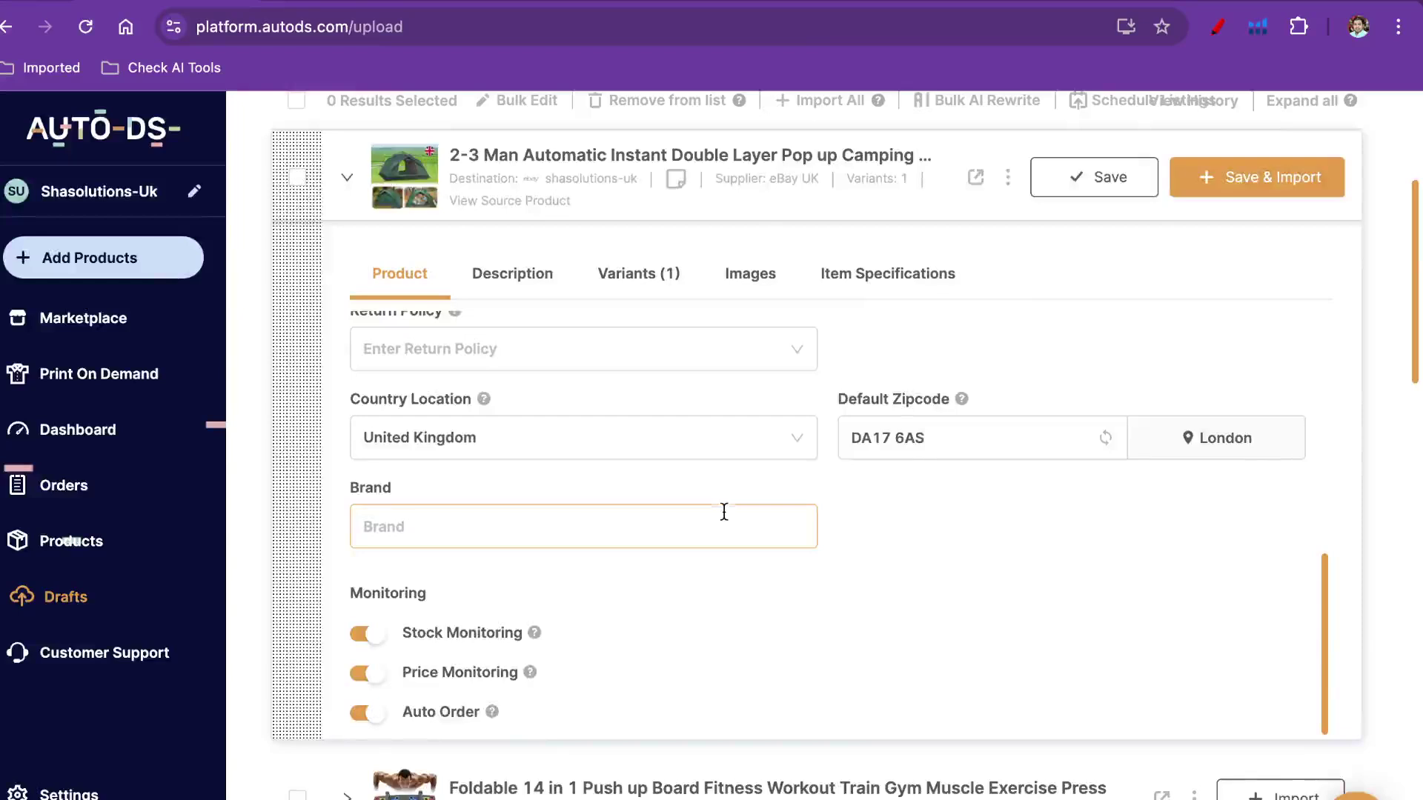
{"action": "scroll", "coordinate": [723, 511], "scroll_direction": "up", "scroll_amount": 5}
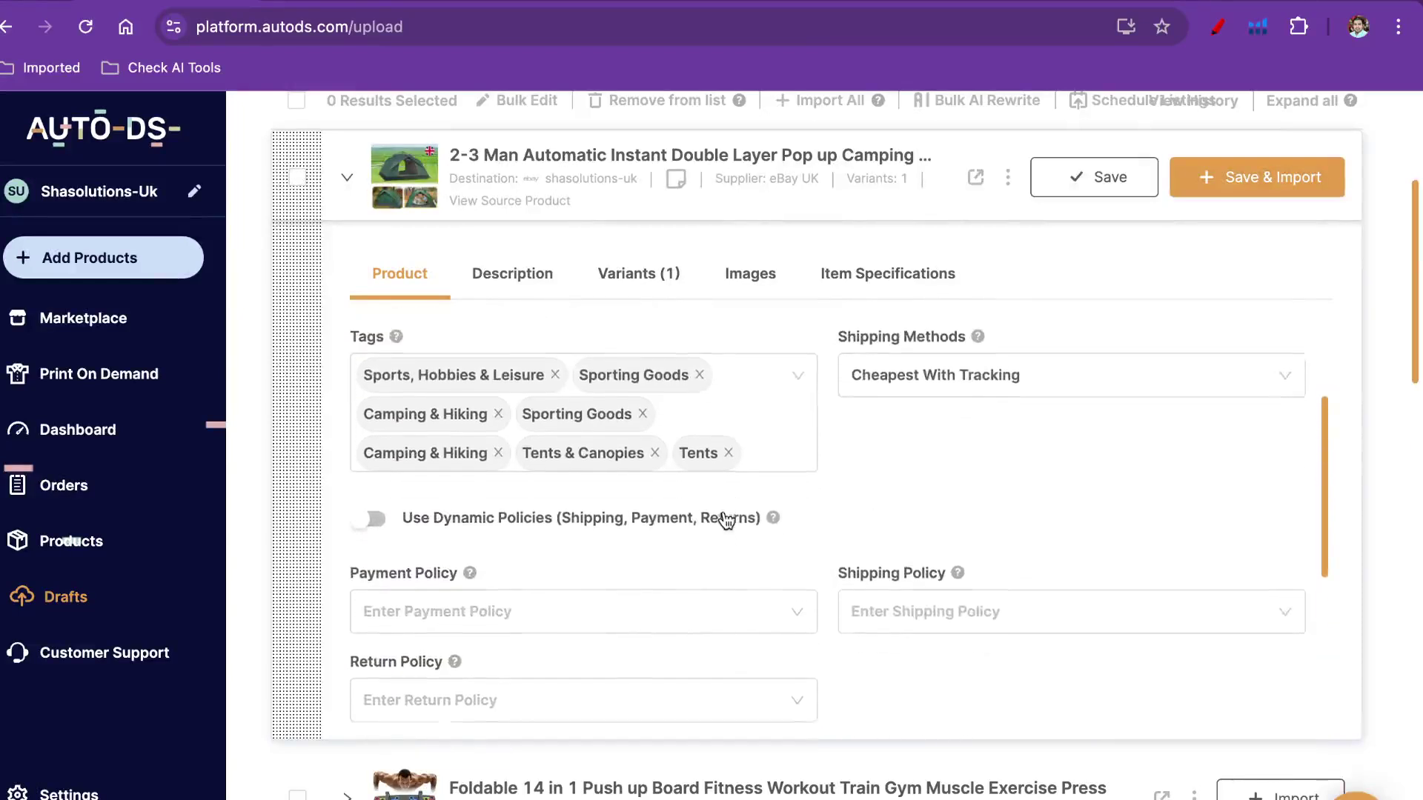
{"action": "scroll", "coordinate": [723, 517], "scroll_direction": "up", "scroll_amount": 3}
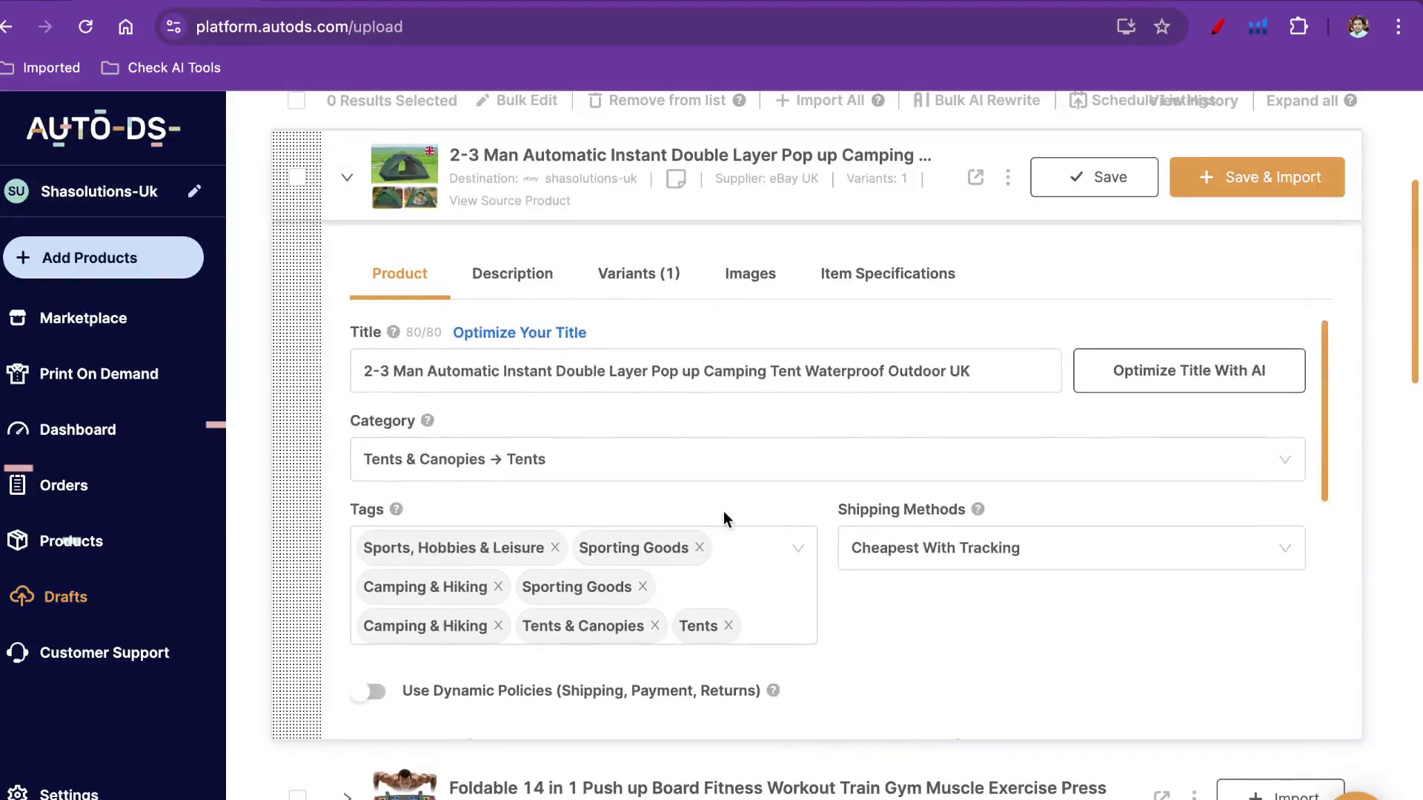
{"action": "scroll", "coordinate": [723, 517], "scroll_direction": "up", "scroll_amount": 1}
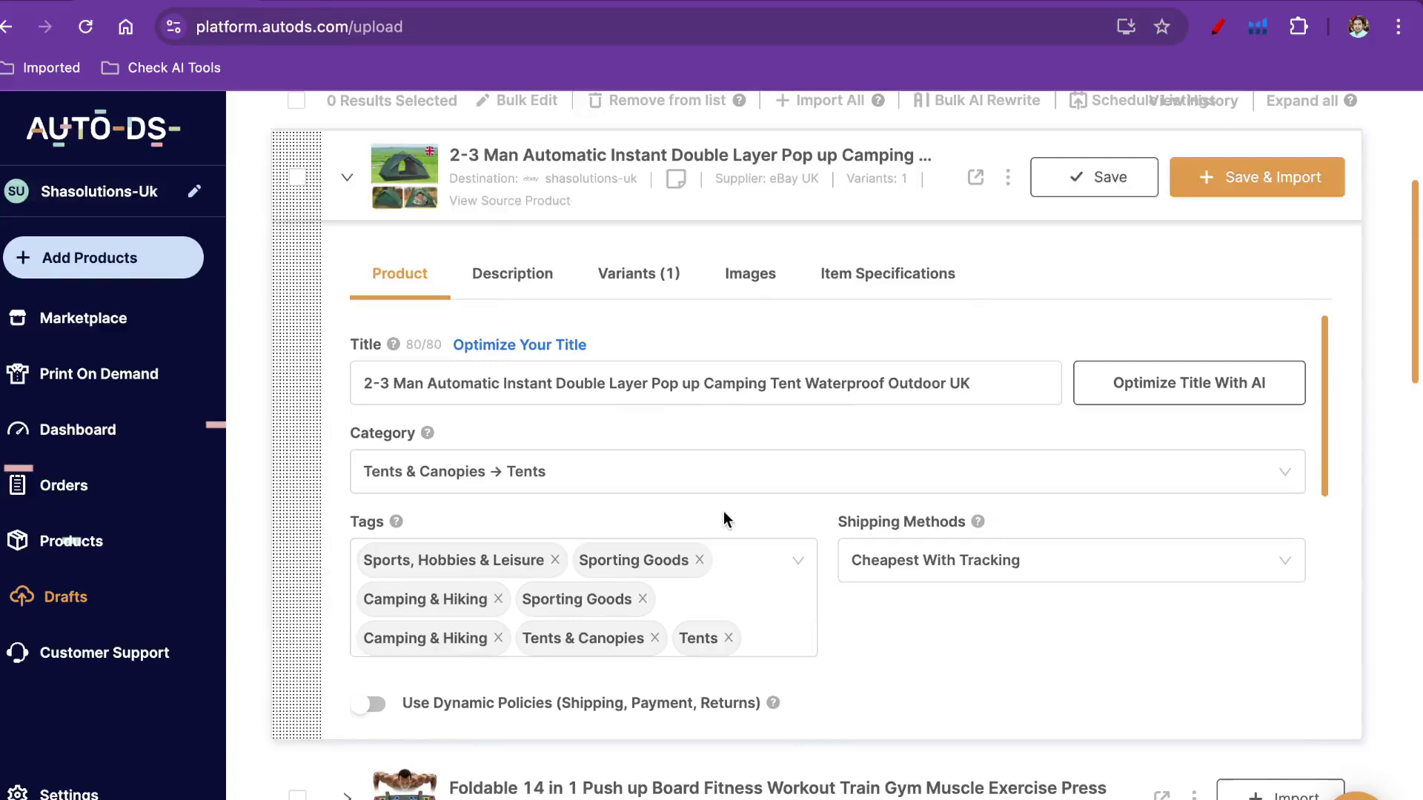
{"action": "scroll", "coordinate": [723, 511], "scroll_direction": "up", "scroll_amount": 2}
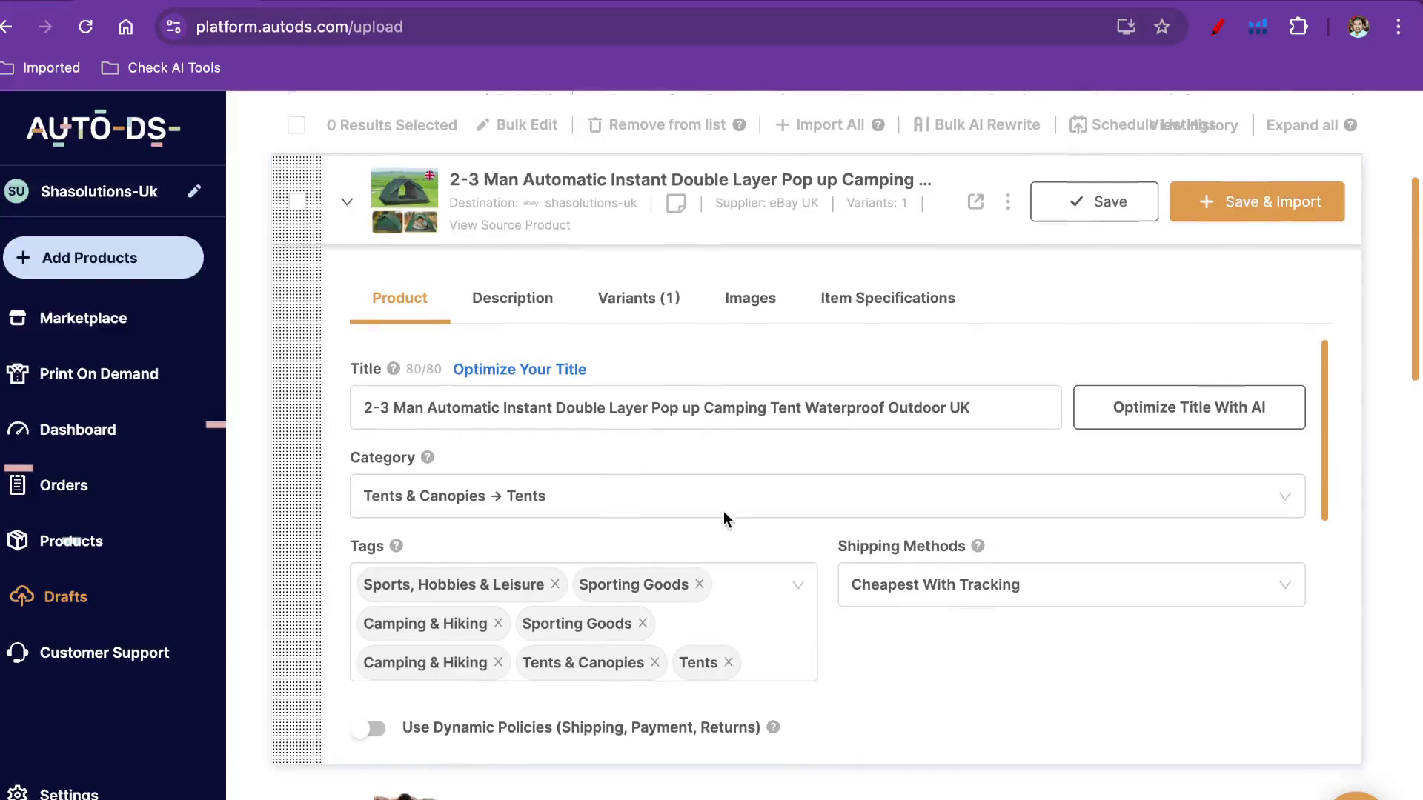
{"action": "left_click", "coordinate": [1132, 256]}
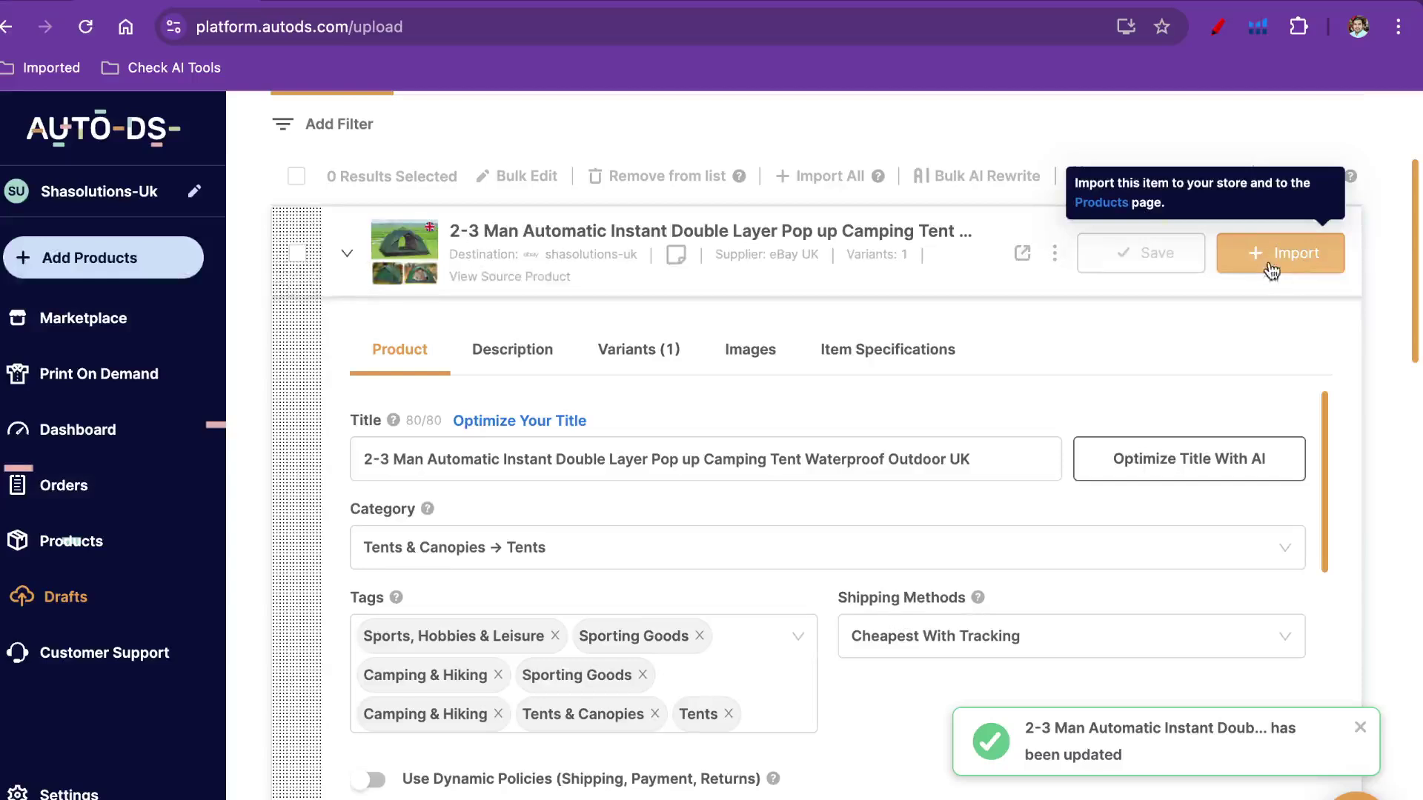
Turn on the red page-annotation pen, move its palette off the tent draft's Import option and mark that option
{"action": "left_click", "coordinate": [1217, 34]}
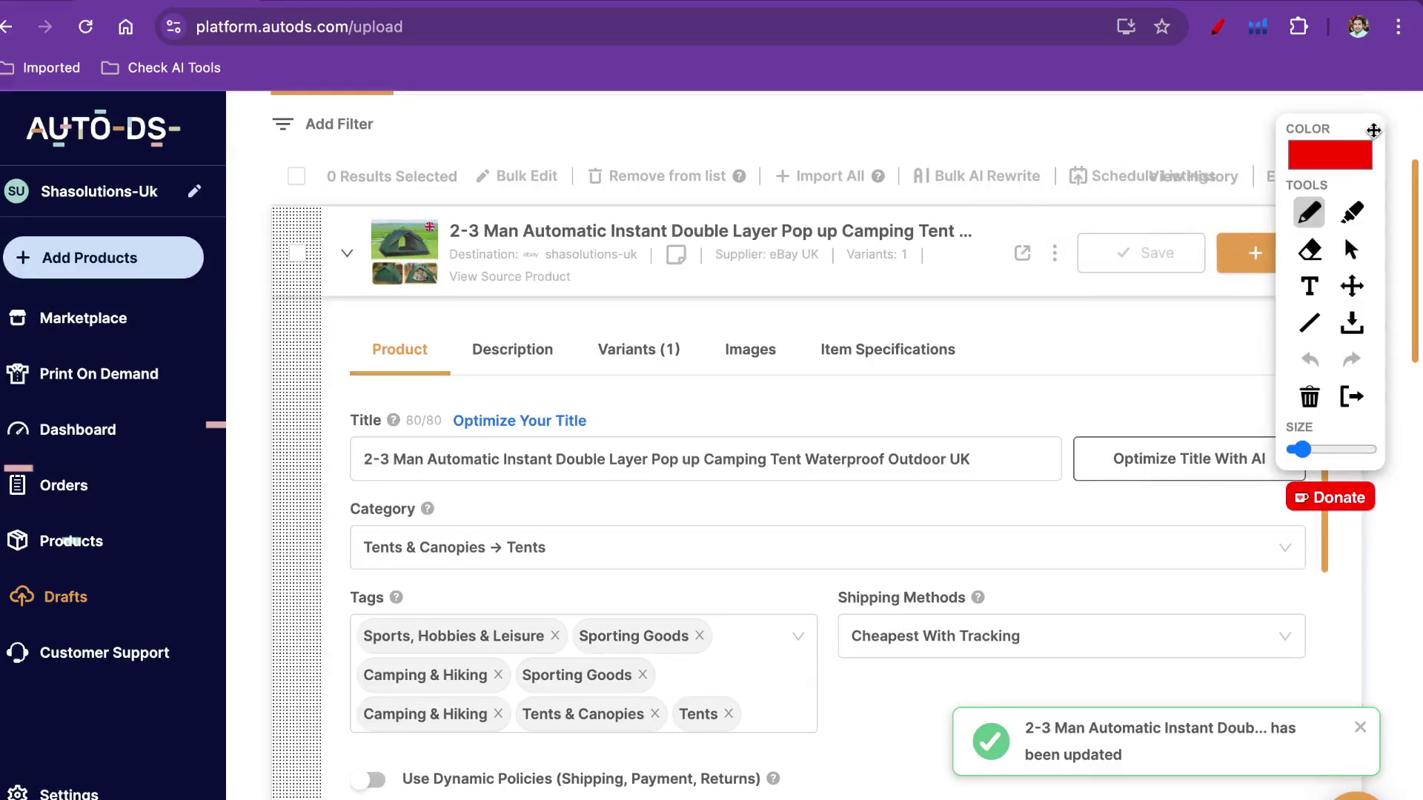
{"action": "left_click_drag", "start_coordinate": [1372, 130], "coordinate": [1319, 461]}
{"action": "mouse_move", "coordinate": [1218, 214]}
{"action": "left_mouse_down"}
{"action": "mouse_move", "coordinate": [1318, 209]}
{"action": "mouse_move", "coordinate": [1378, 284]}
{"action": "mouse_move", "coordinate": [1185, 200]}
{"action": "mouse_move", "coordinate": [1209, 213]}
{"action": "left_mouse_up"}
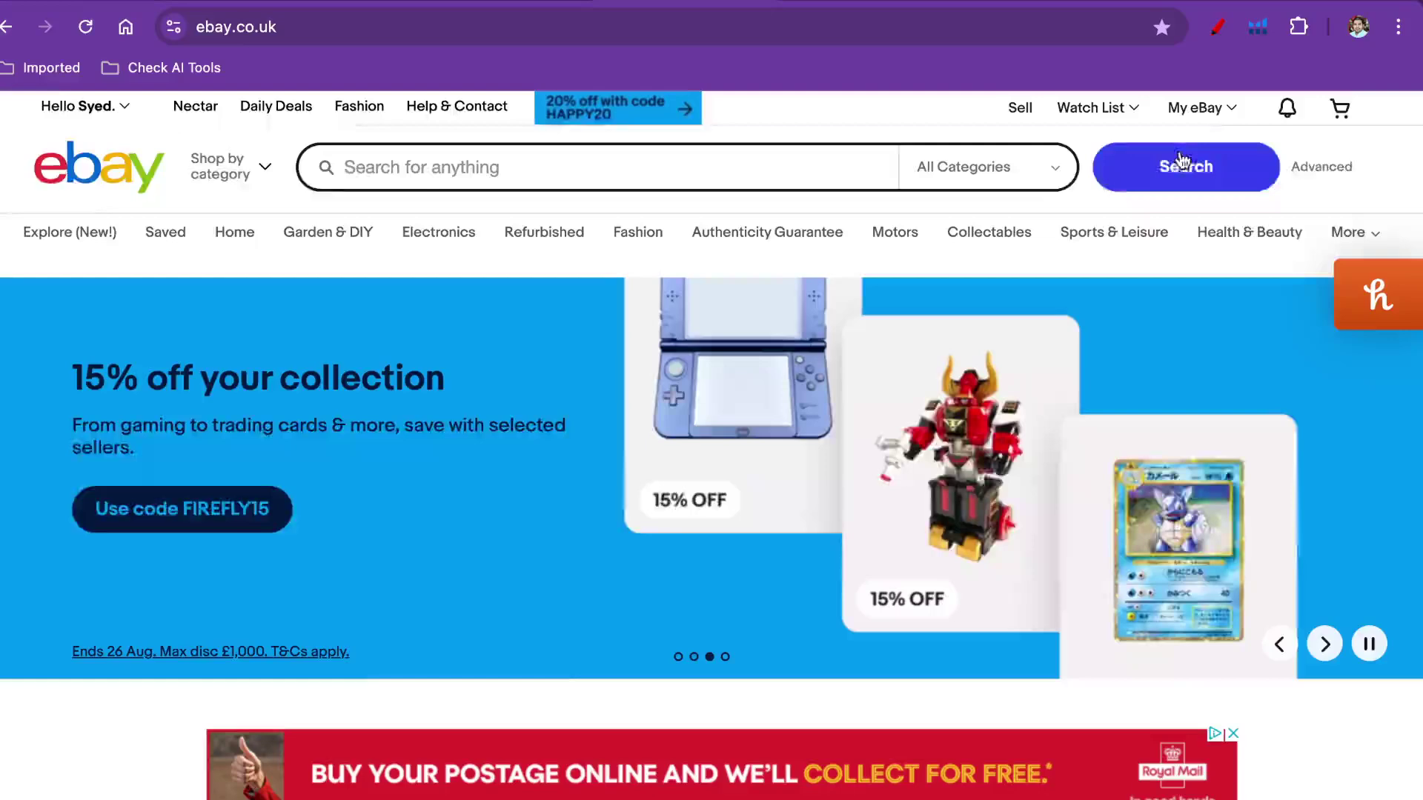
Switch to eBay UK, open the active listings in Seller Hub and start creating a new listing
{"action": "mouse_move", "coordinate": [1212, 111]}
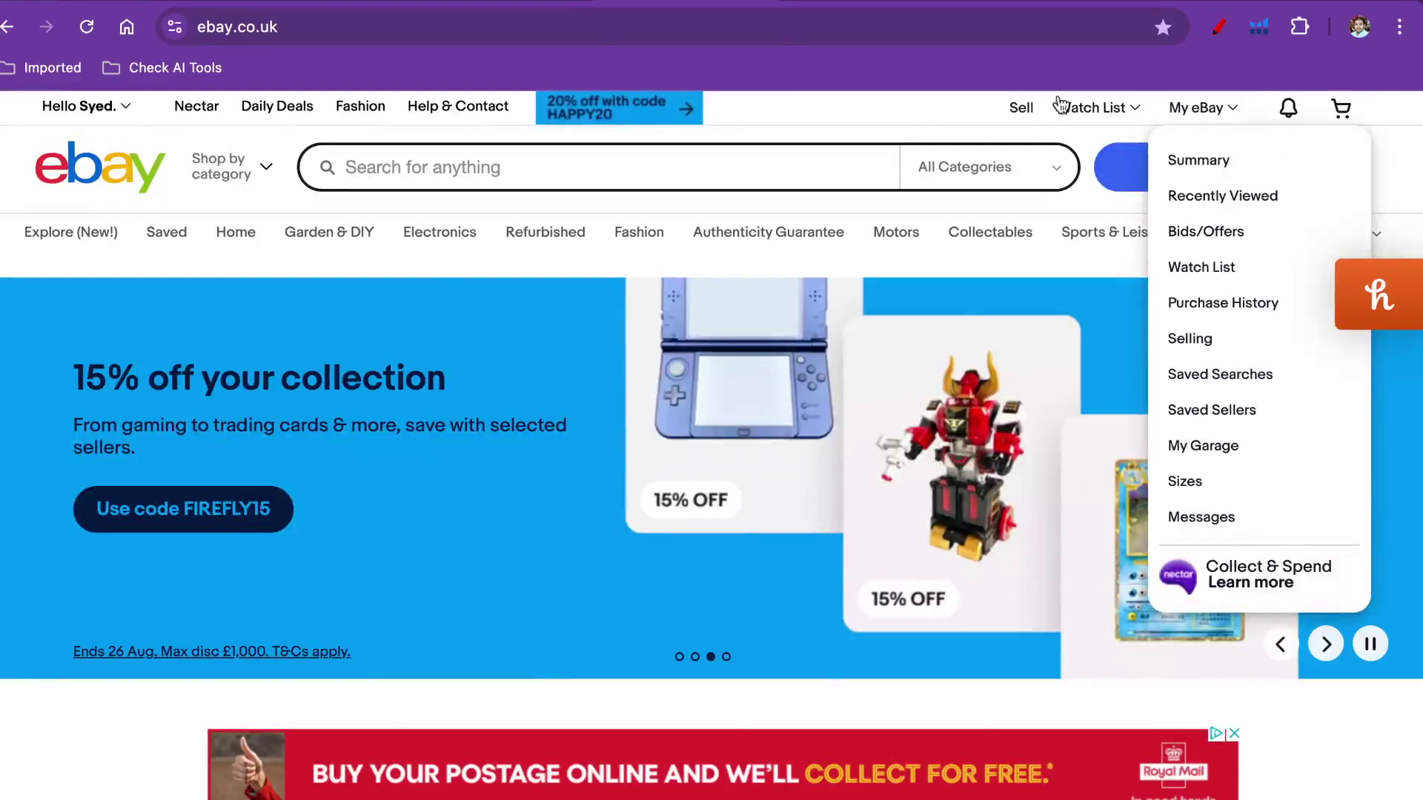
{"action": "left_click", "coordinate": [1021, 107]}
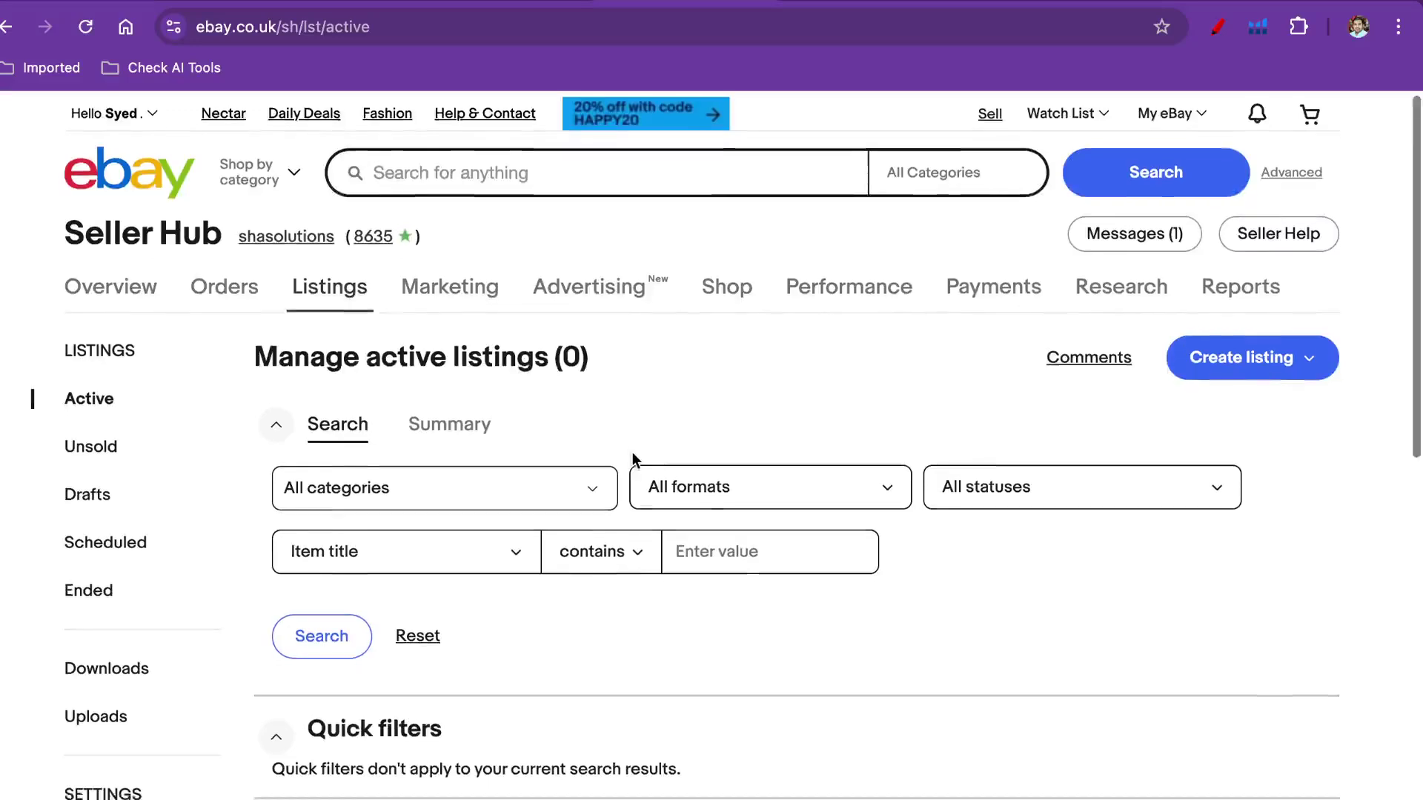
{"action": "scroll", "coordinate": [633, 452], "scroll_direction": "down", "scroll_amount": 1}
{"action": "scroll", "coordinate": [1028, 323], "scroll_direction": "down", "scroll_amount": 2}
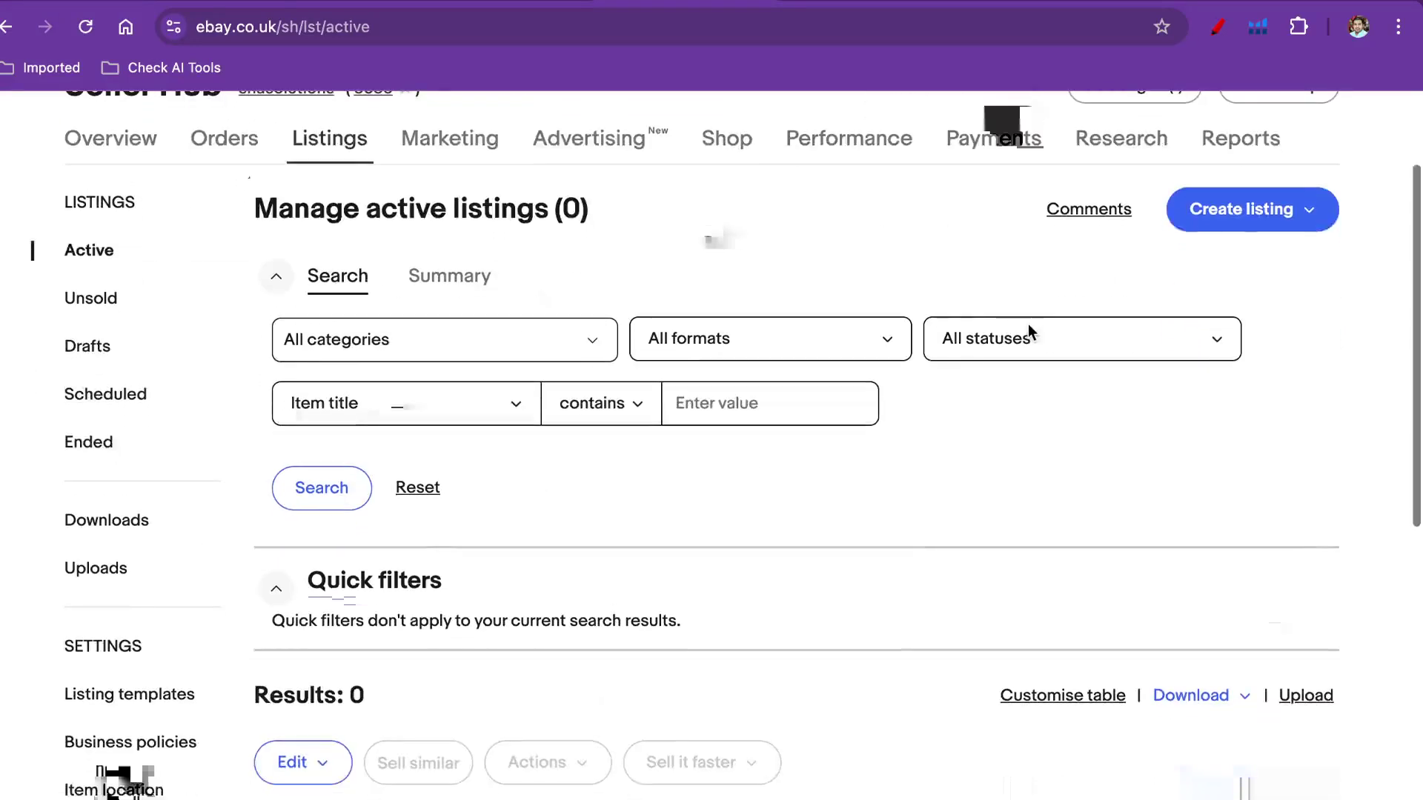
{"action": "left_click", "coordinate": [1232, 220]}
{"action": "left_click", "coordinate": [1207, 255]}
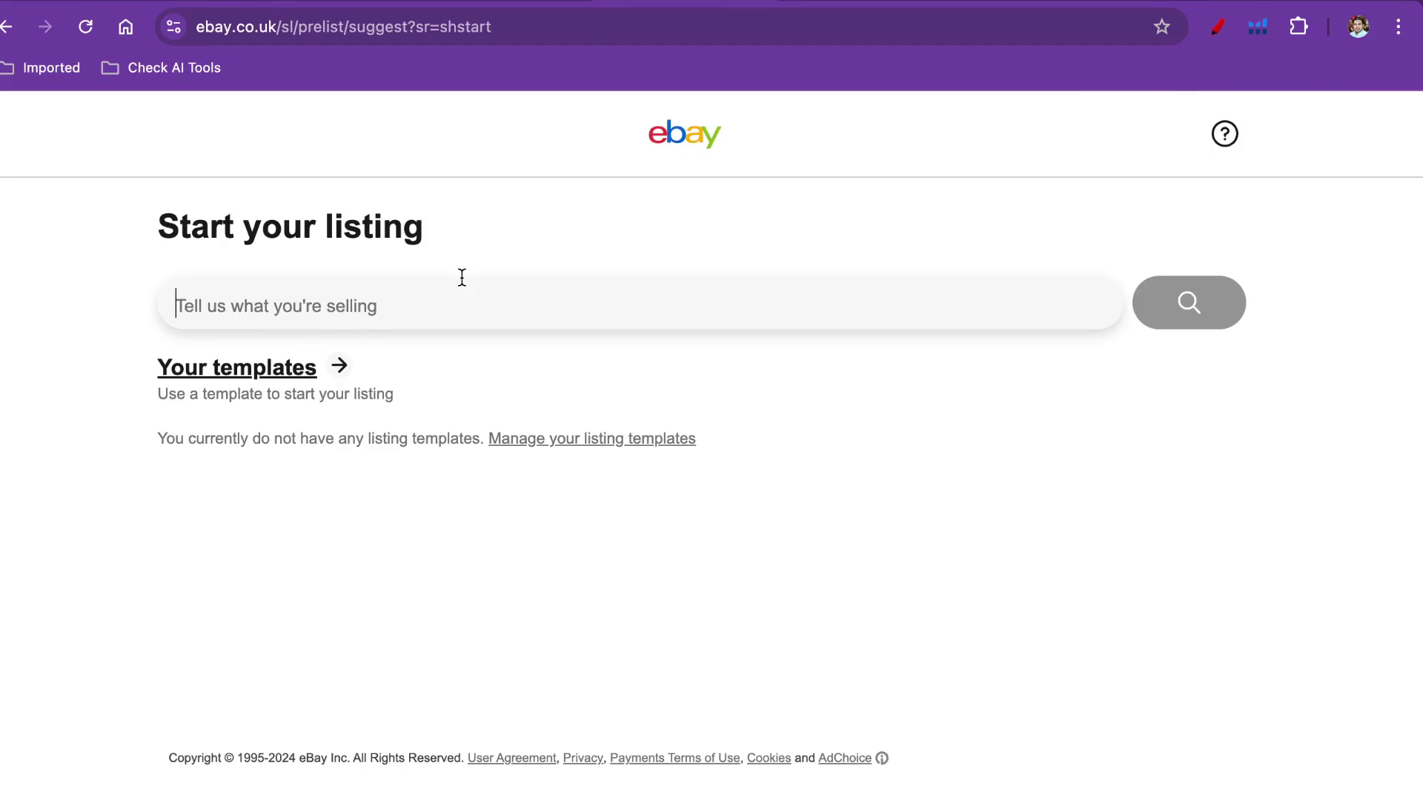
Look up "Iphone cable" as the item to sell, choosing the suggestion "iphone cable 2m"
{"action": "type", "text": "Iphone"}
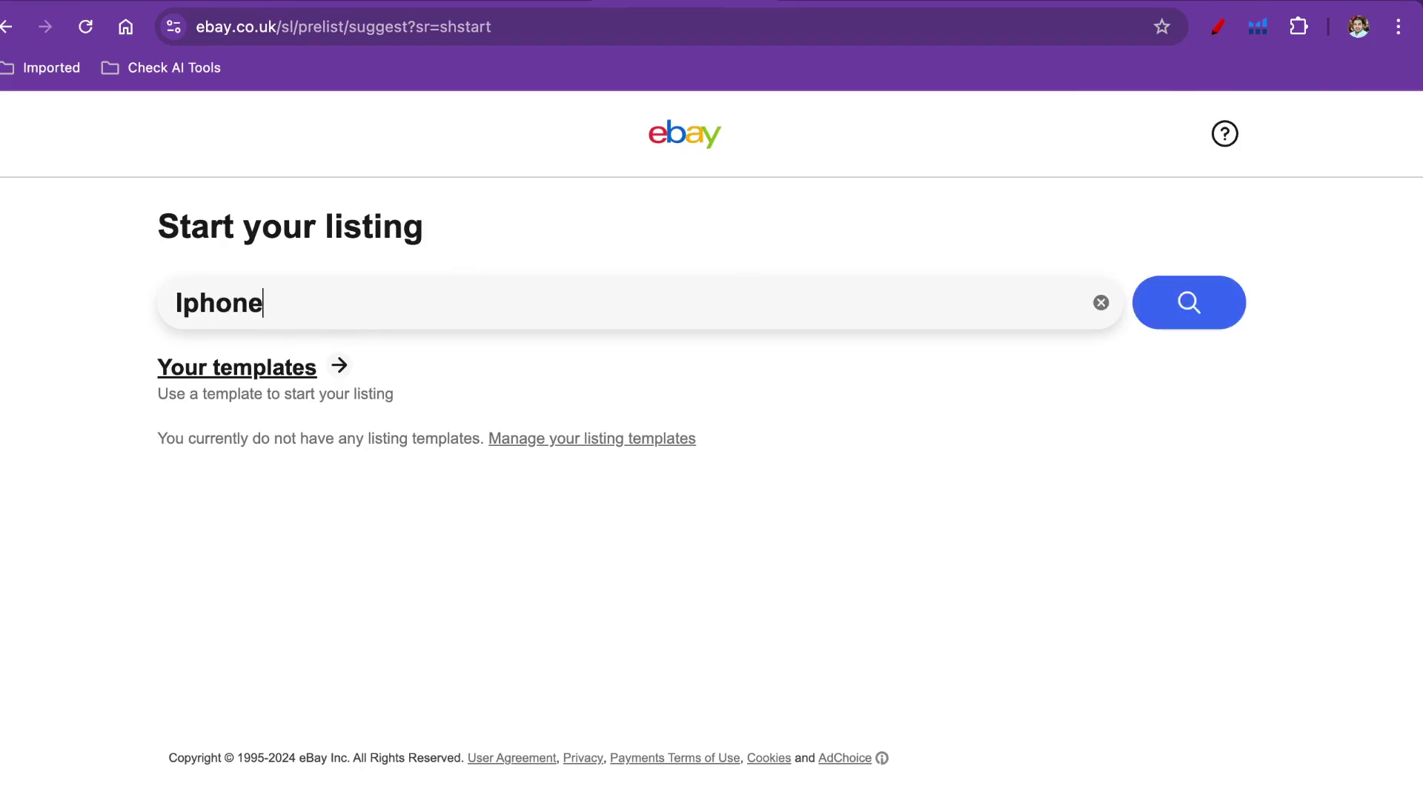
{"action": "type", "text": " aj"}
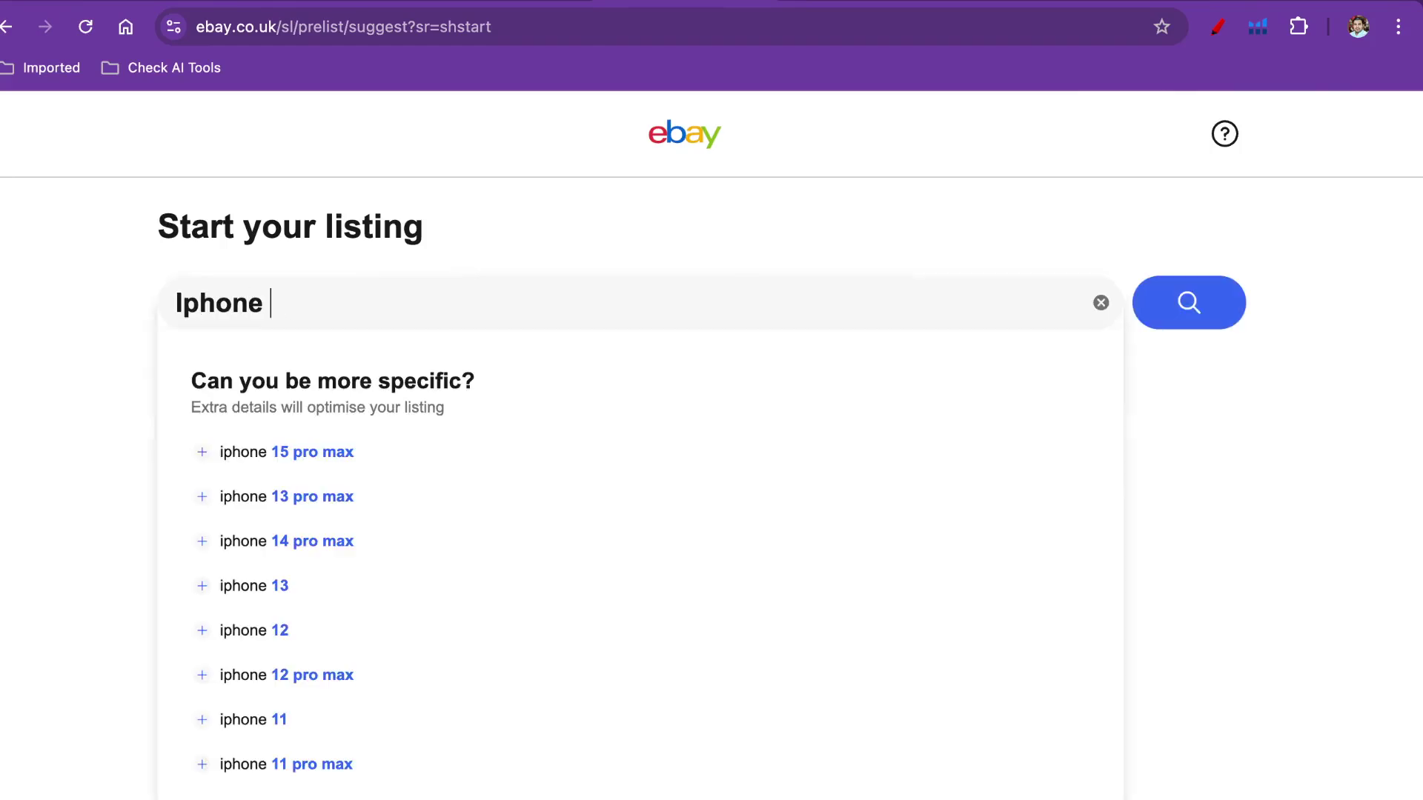
{"action": "type", "text": "cable"}
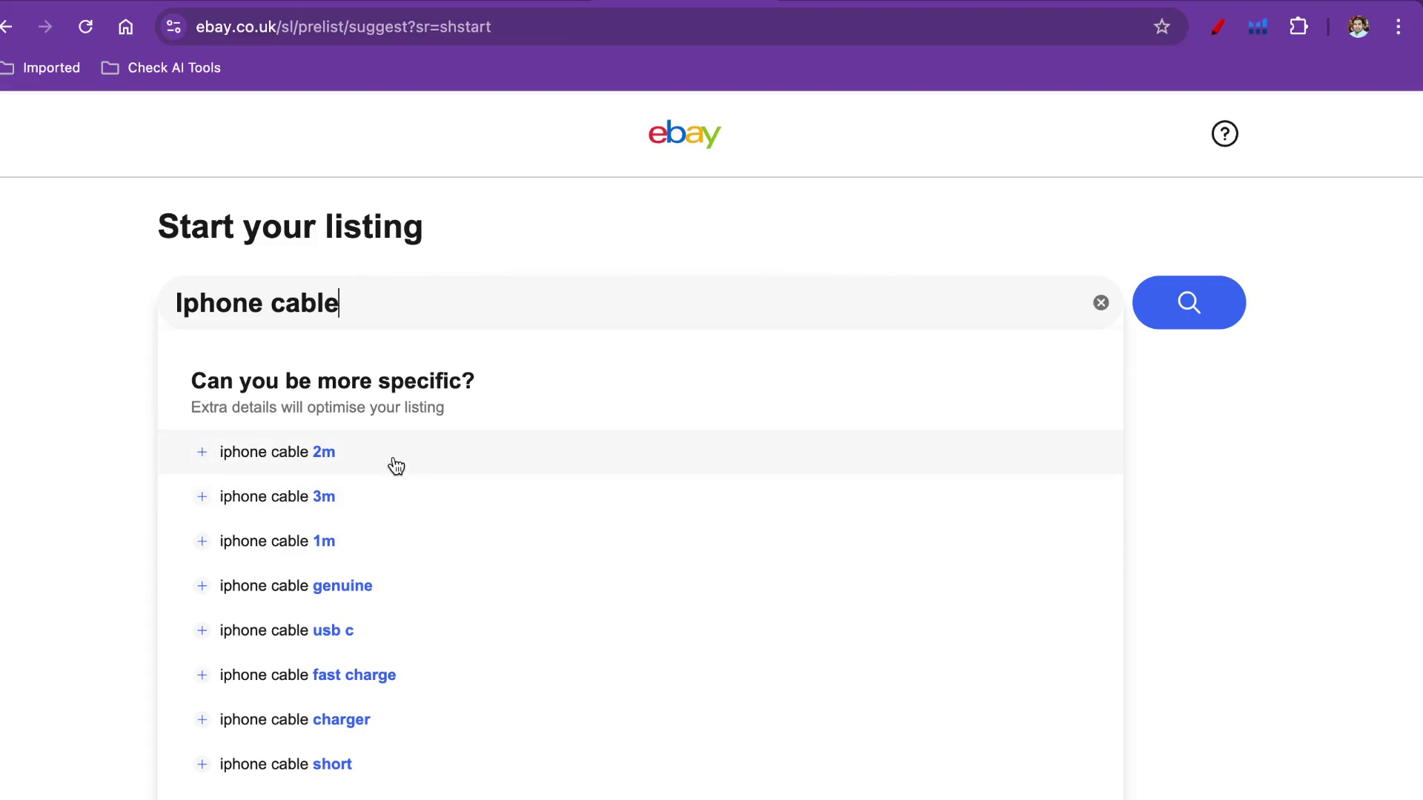
{"action": "left_click", "coordinate": [394, 465]}
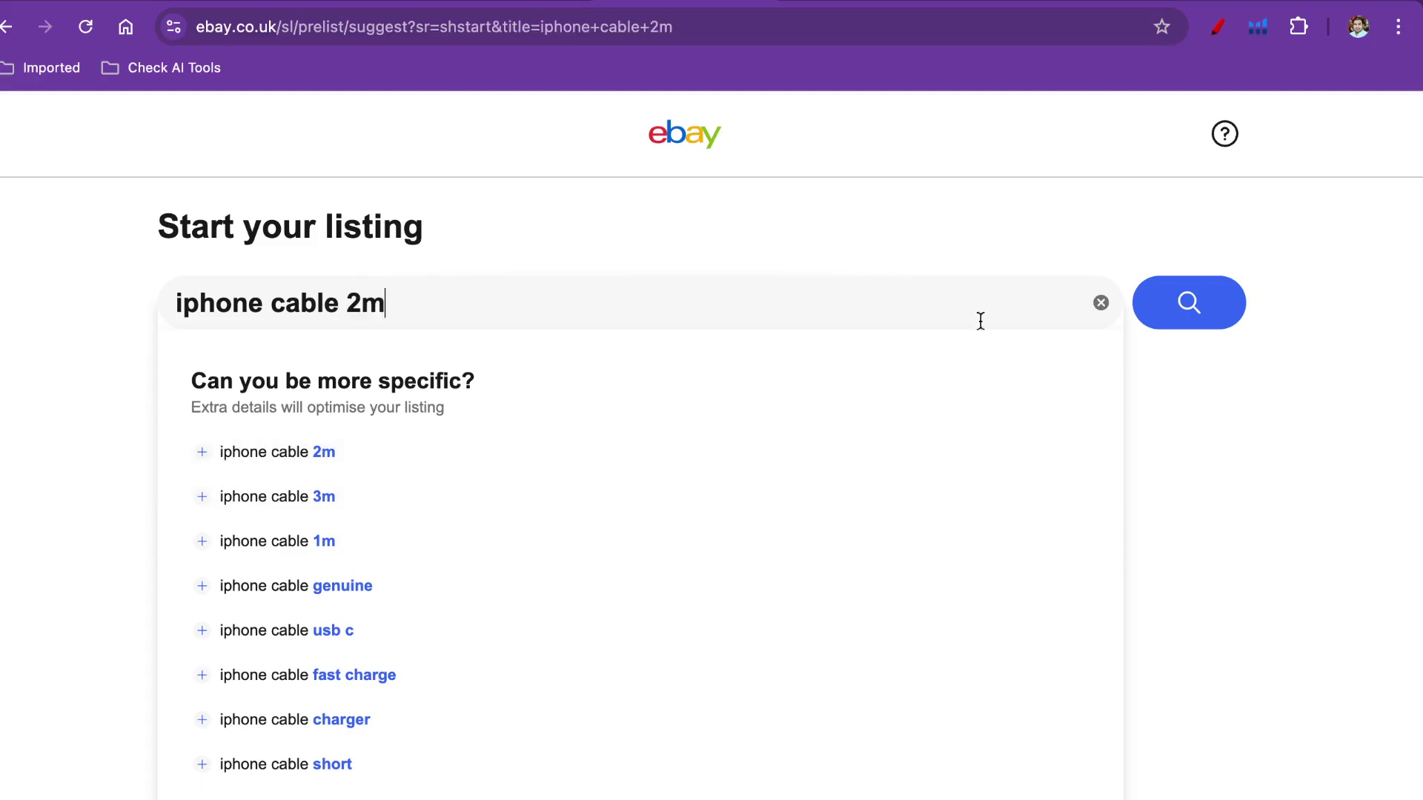
{"action": "left_click", "coordinate": [1185, 305]}
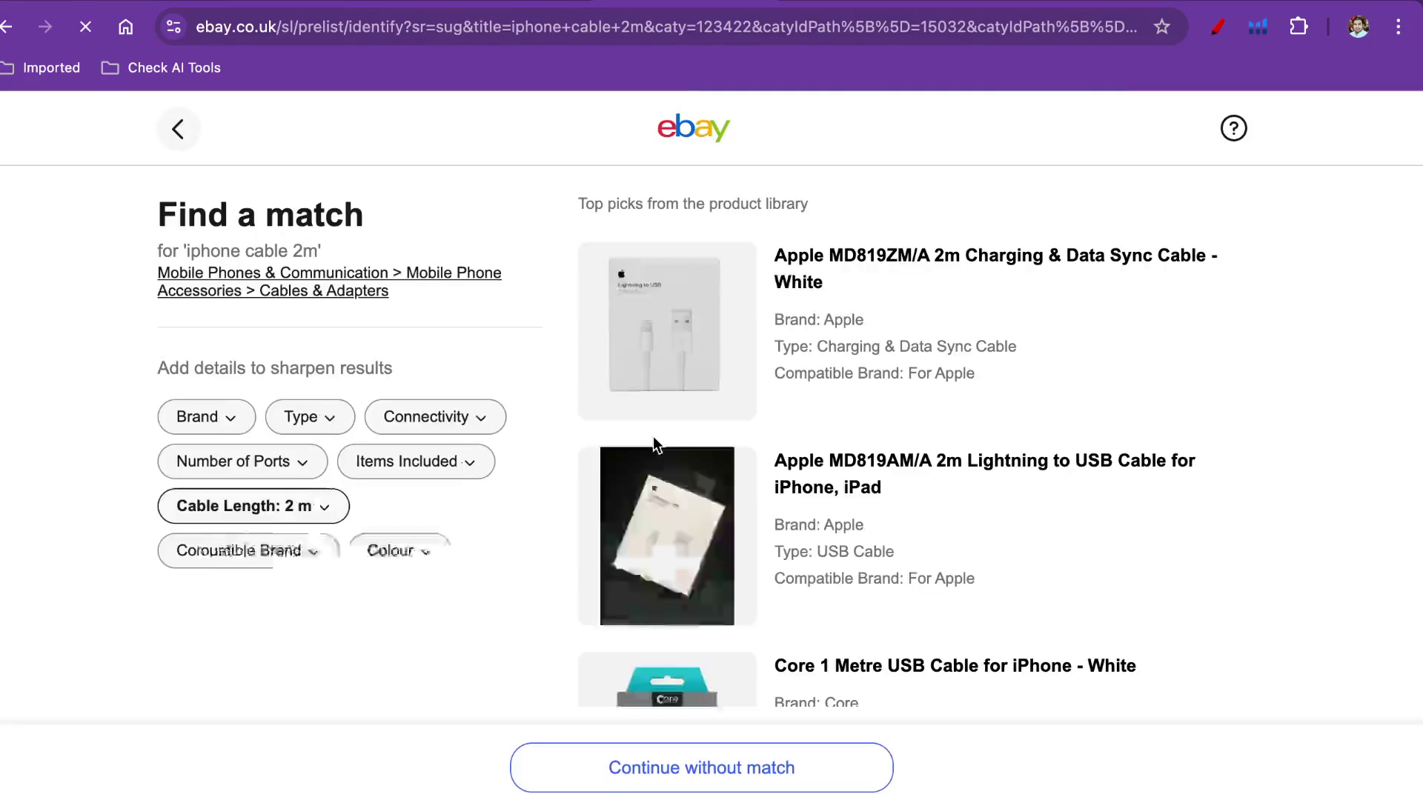
Continue without a product match, set the item condition to New and proceed to the listing form
{"action": "left_click", "coordinate": [710, 771]}
{"action": "left_click", "coordinate": [391, 265]}
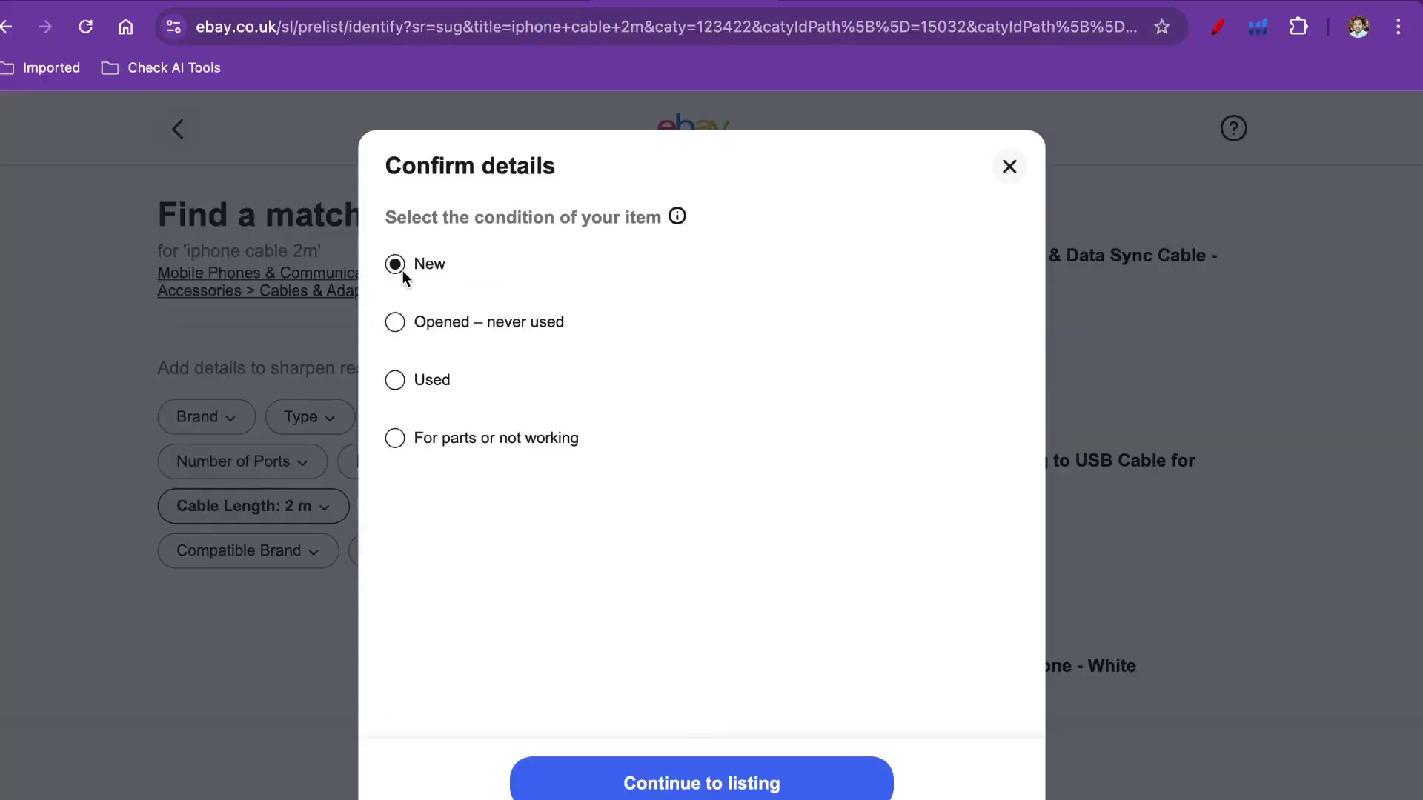
{"action": "left_click", "coordinate": [743, 783]}
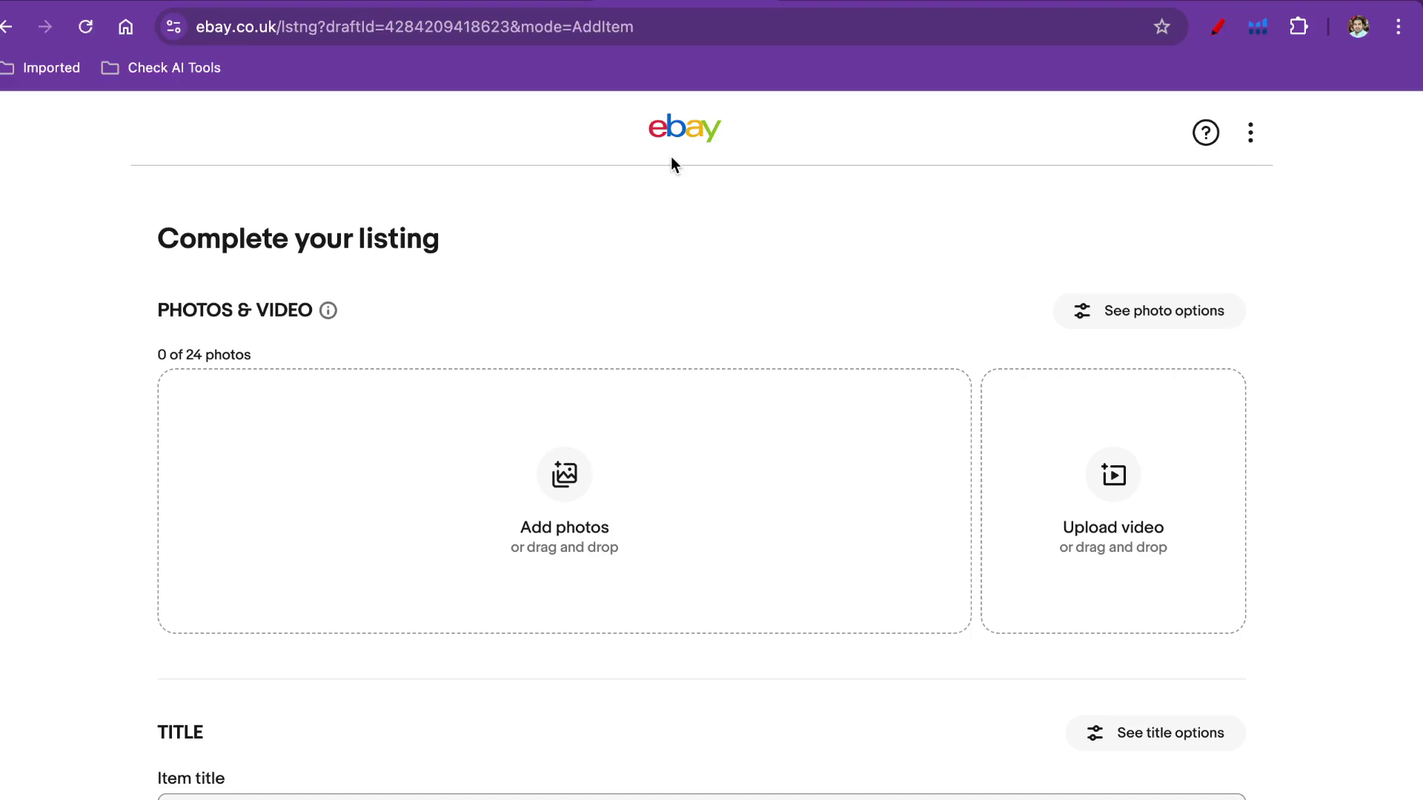
Circle the photo upload area of the iPhone cable listing form with the red annotation pen
{"action": "scroll", "coordinate": [650, 344], "scroll_direction": "down", "scroll_amount": 2}
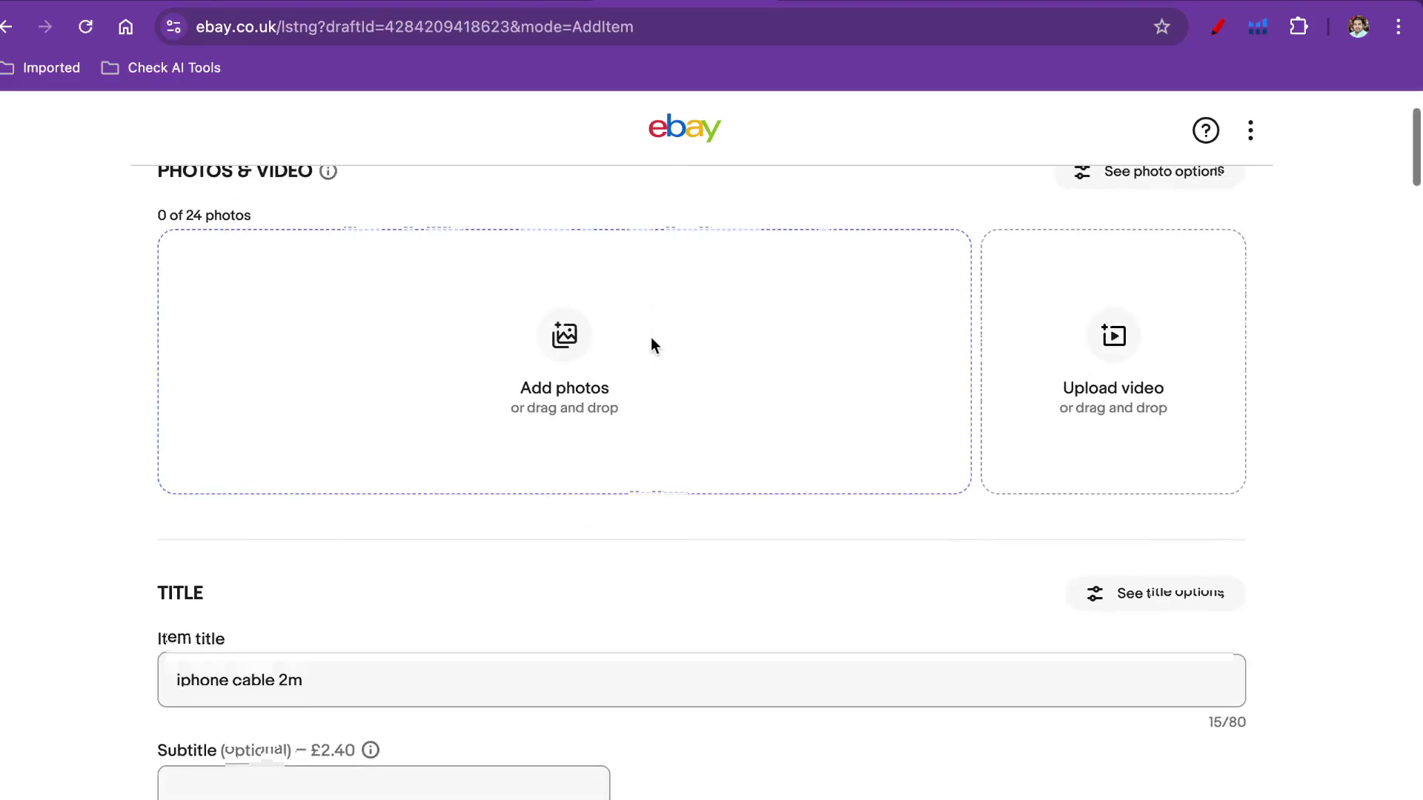
{"action": "left_click", "coordinate": [562, 358]}
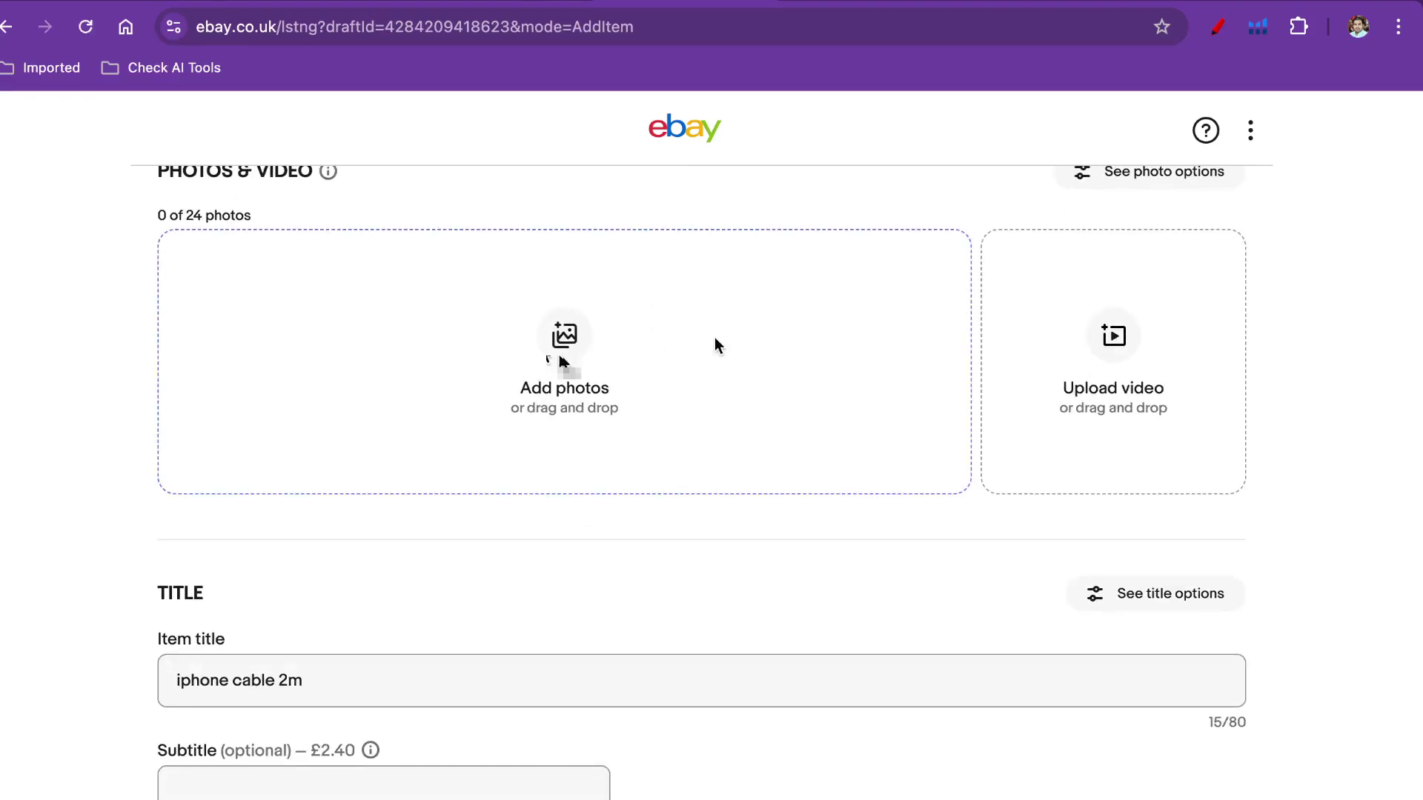
{"action": "left_click", "coordinate": [1217, 27]}
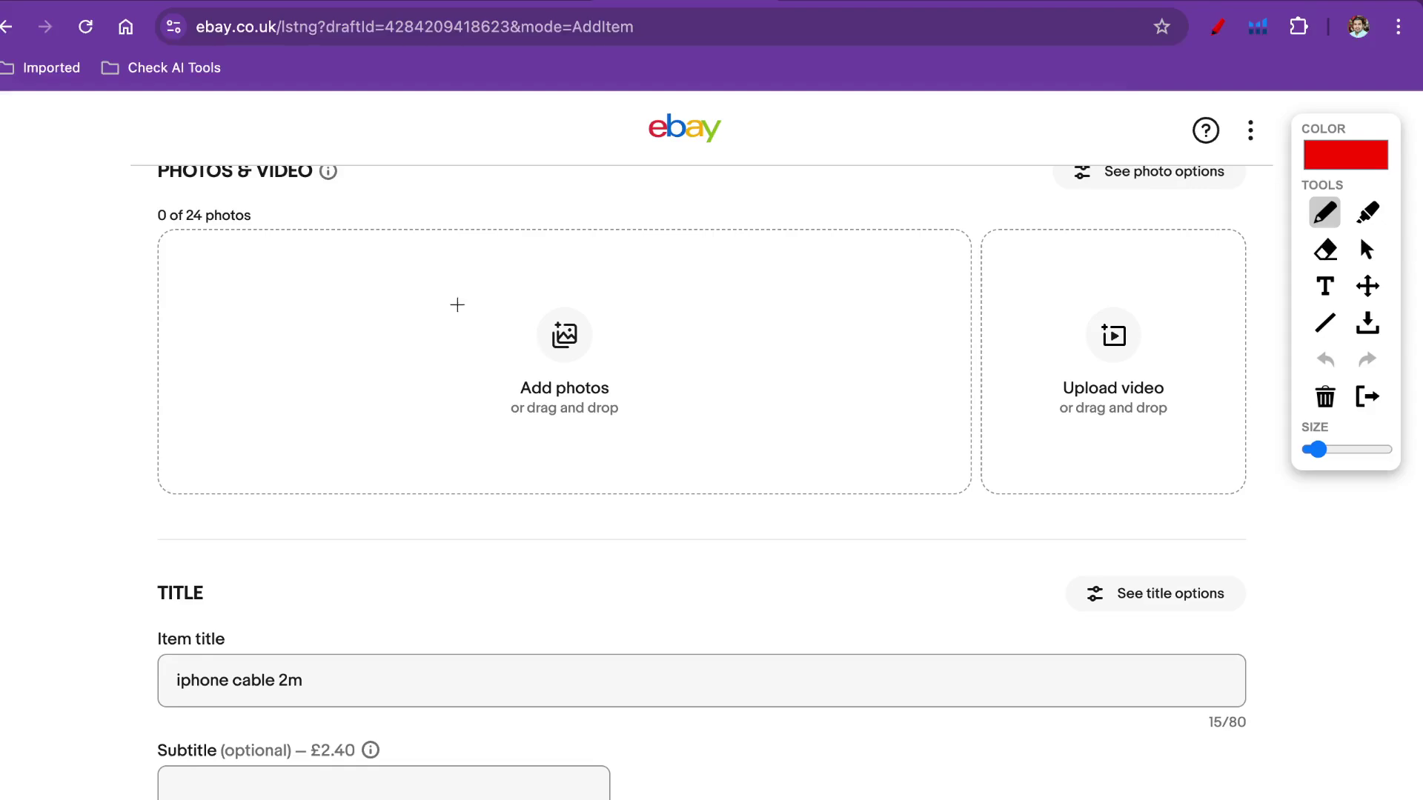
{"action": "mouse_move", "coordinate": [457, 304]}
{"action": "left_mouse_down"}
{"action": "mouse_move", "coordinate": [967, 308]}
{"action": "mouse_move", "coordinate": [519, 361]}
{"action": "left_mouse_up"}
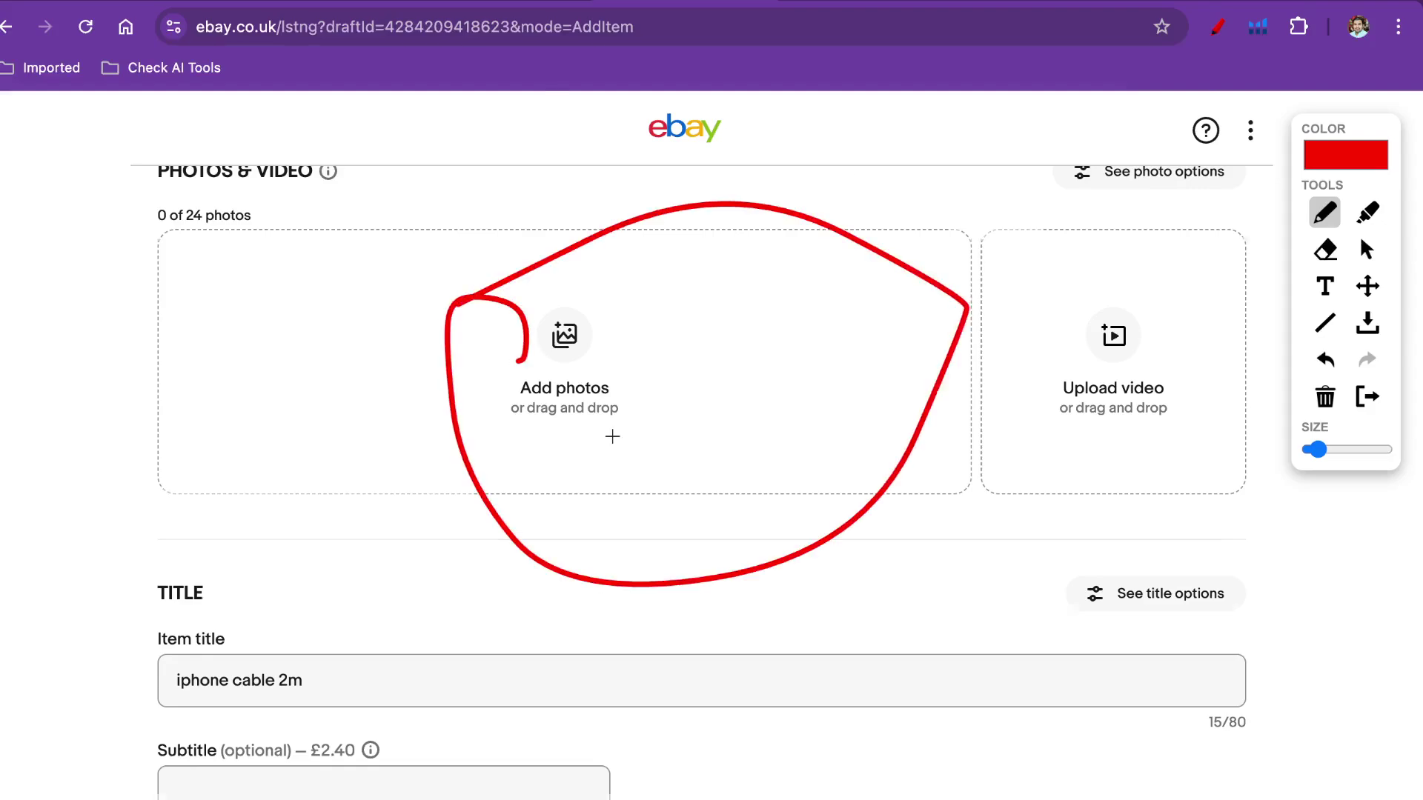
Look through the rest of the listing form, from quantity and postage to the listing fee, and put the pen away
{"action": "scroll", "coordinate": [612, 437], "scroll_direction": "down", "scroll_amount": 20}
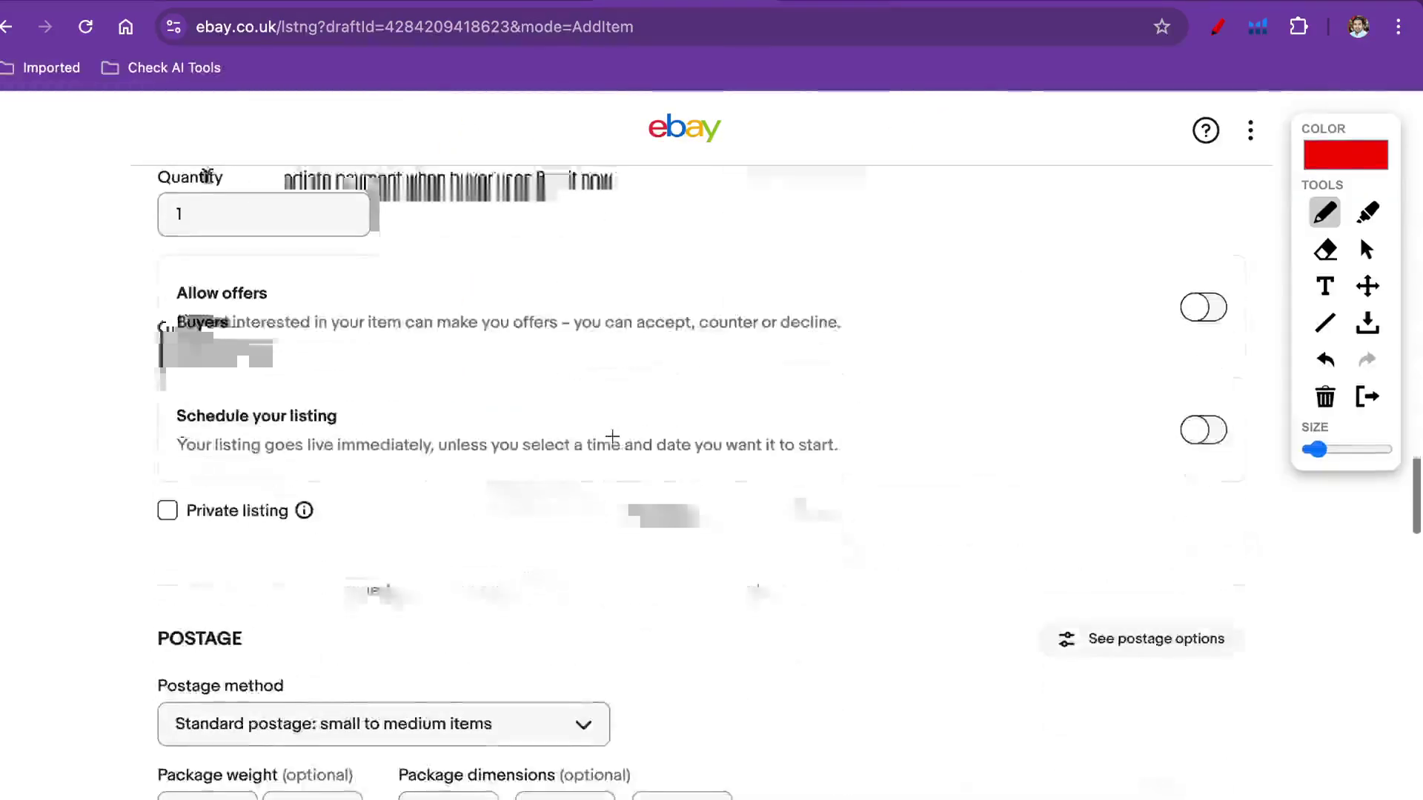
{"action": "scroll", "coordinate": [612, 436], "scroll_direction": "down", "scroll_amount": 15}
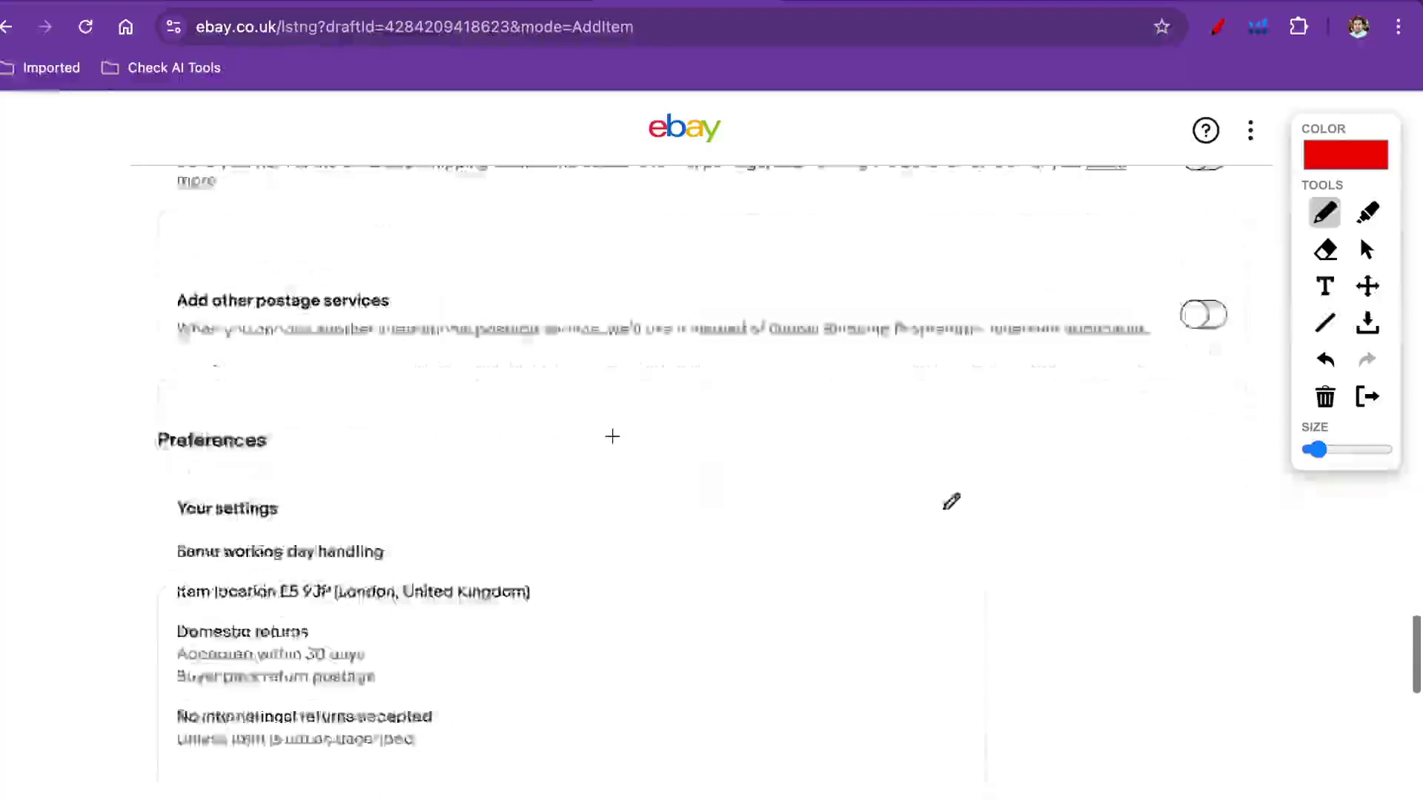
{"action": "scroll", "coordinate": [612, 436], "scroll_direction": "down", "scroll_amount": 15}
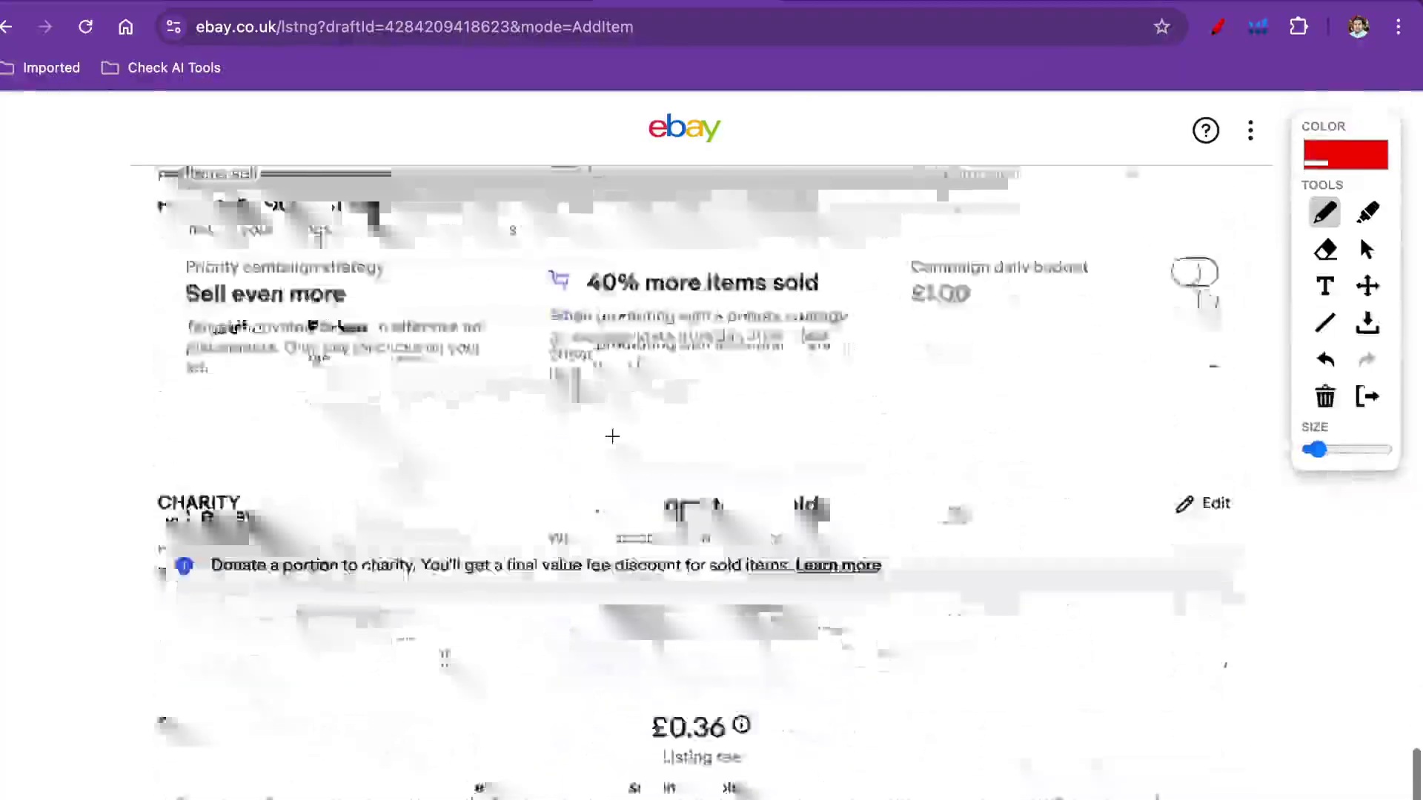
{"action": "scroll", "coordinate": [612, 436], "scroll_direction": "down", "scroll_amount": 6}
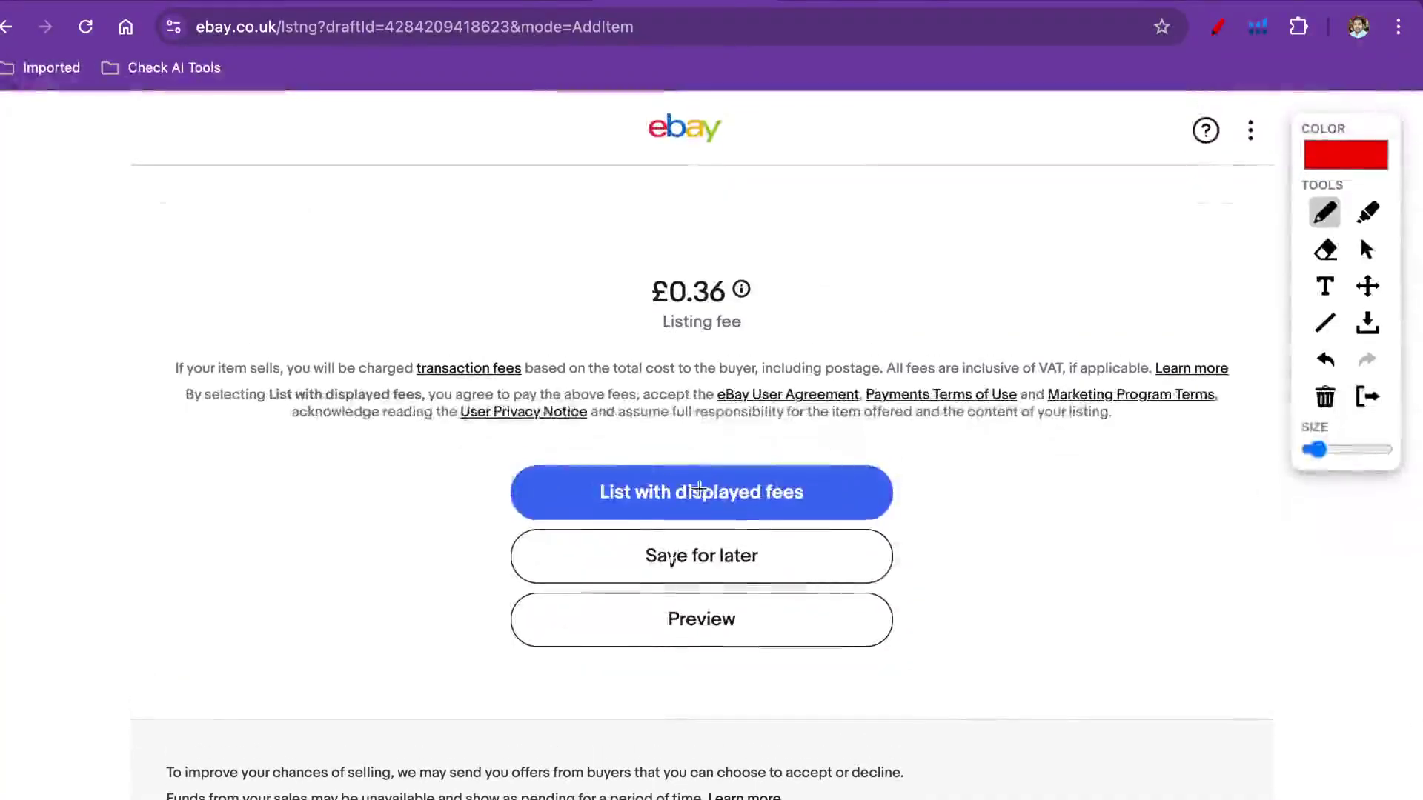
{"action": "left_click", "coordinate": [1366, 249]}
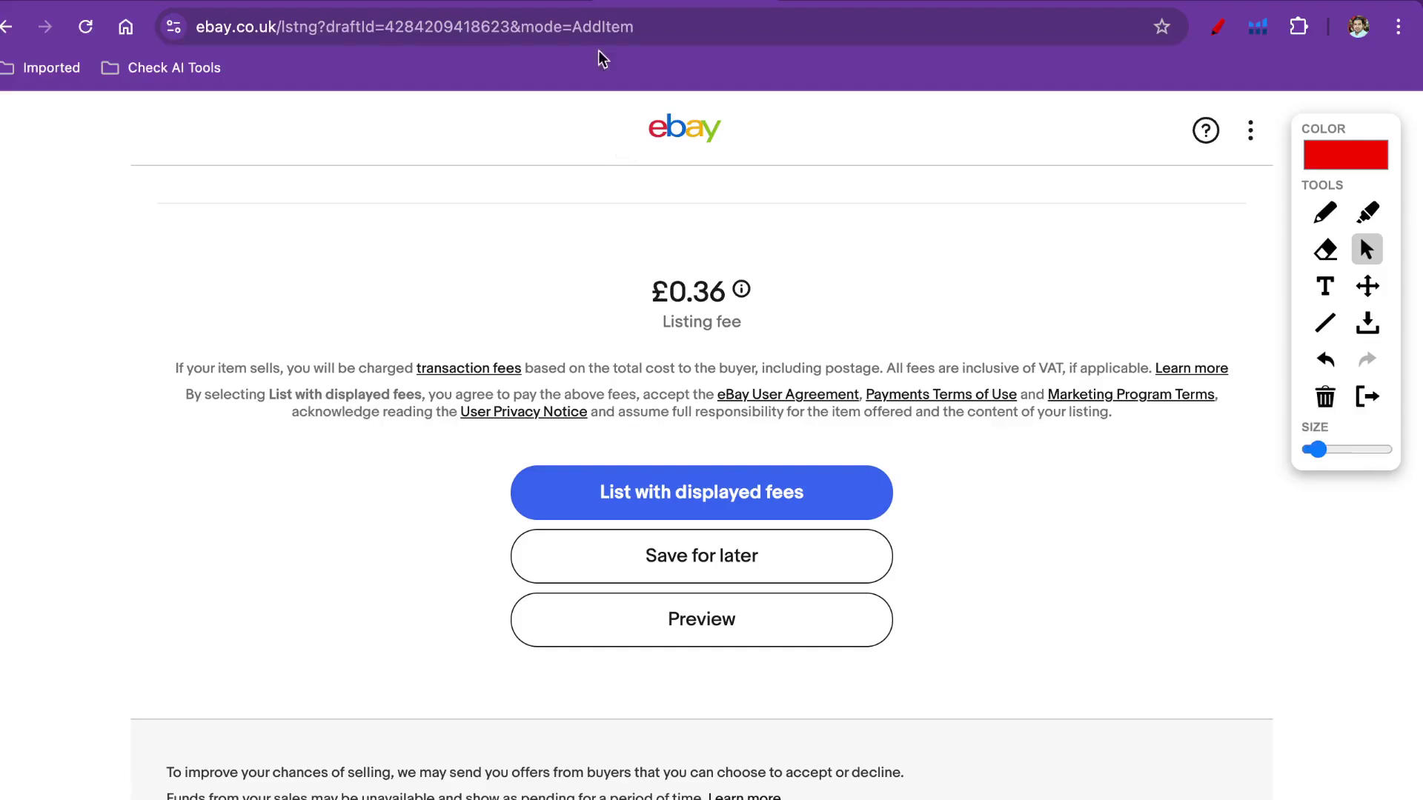
Leave the listing form for the eBay home page and open the active listings in Seller Hub
{"action": "left_click", "coordinate": [695, 135]}
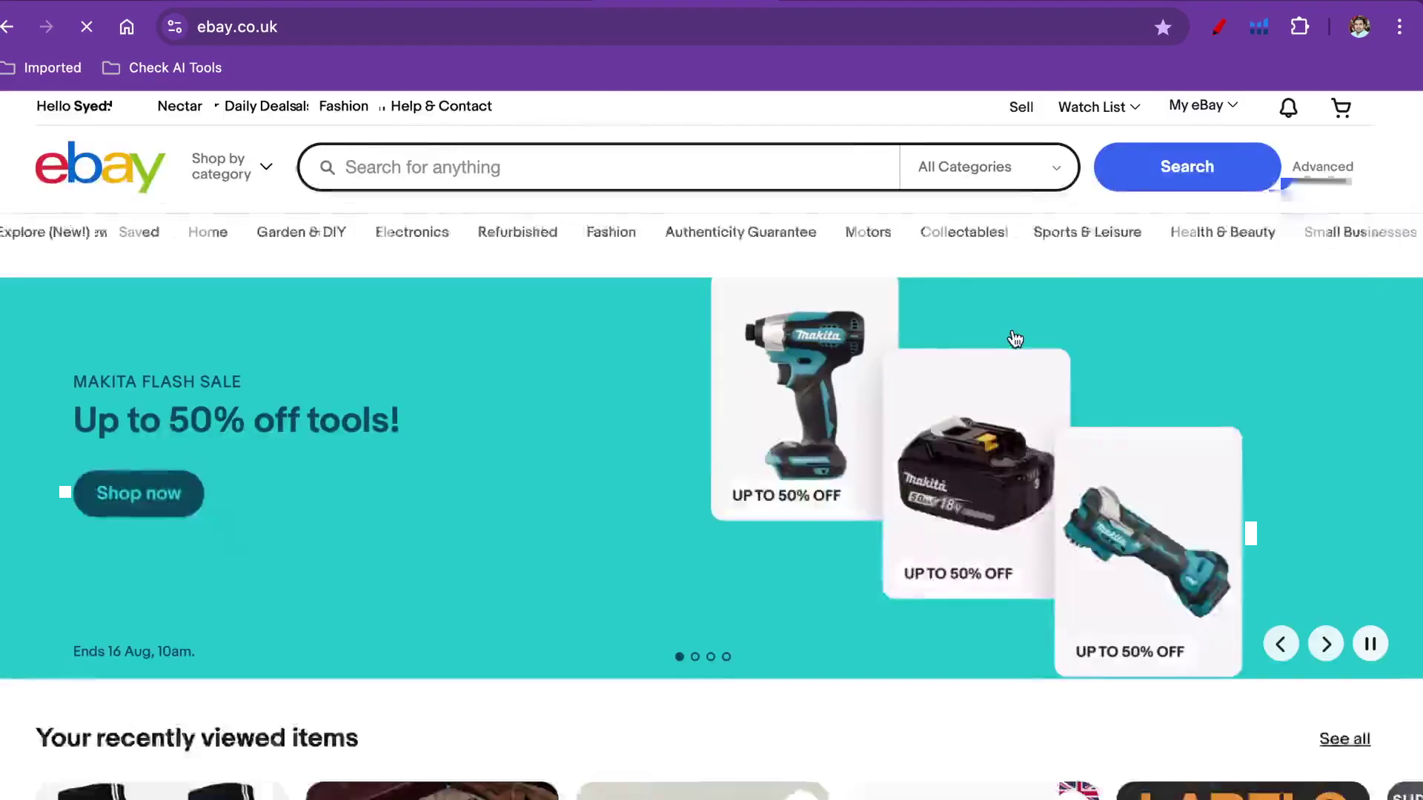
{"action": "mouse_move", "coordinate": [1245, 106]}
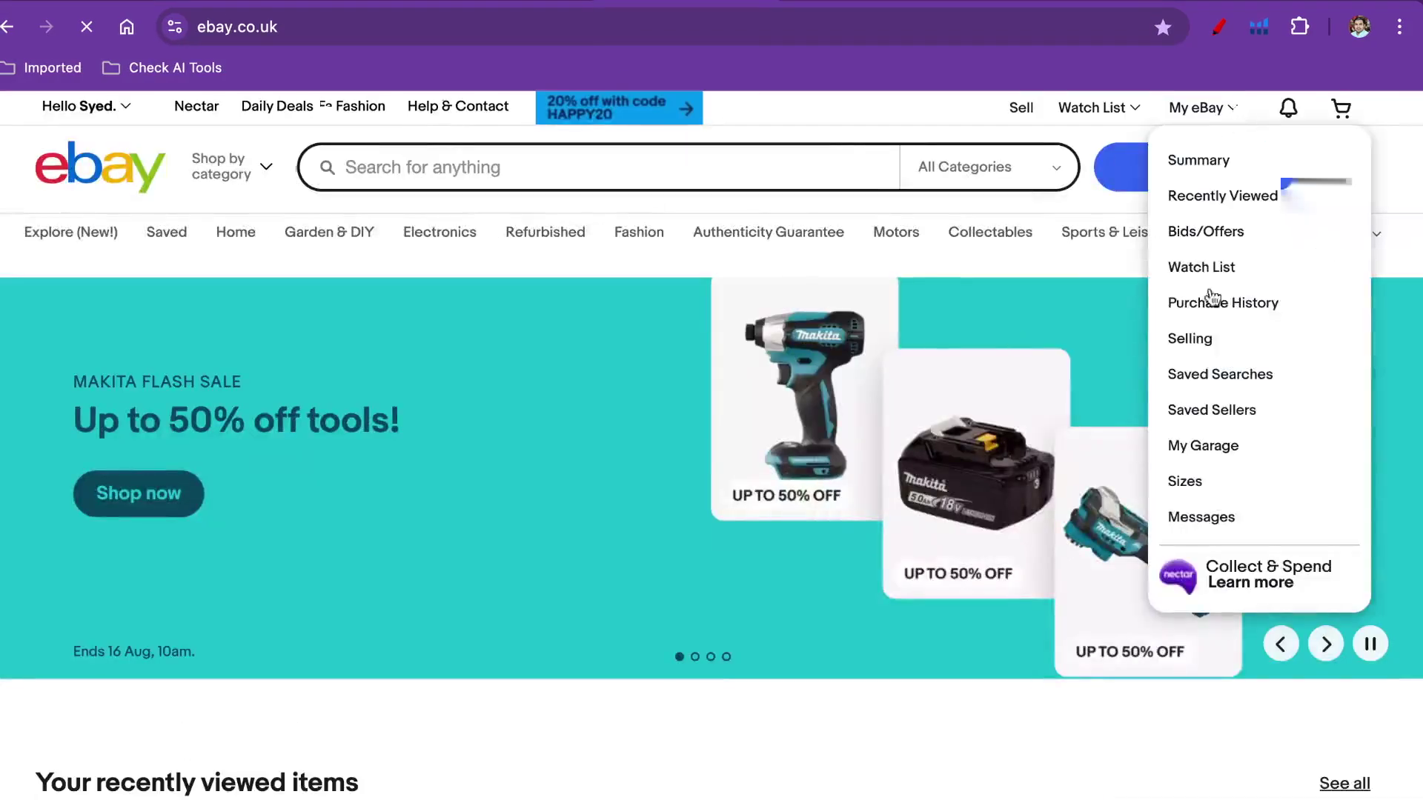
{"action": "left_click", "coordinate": [1195, 339]}
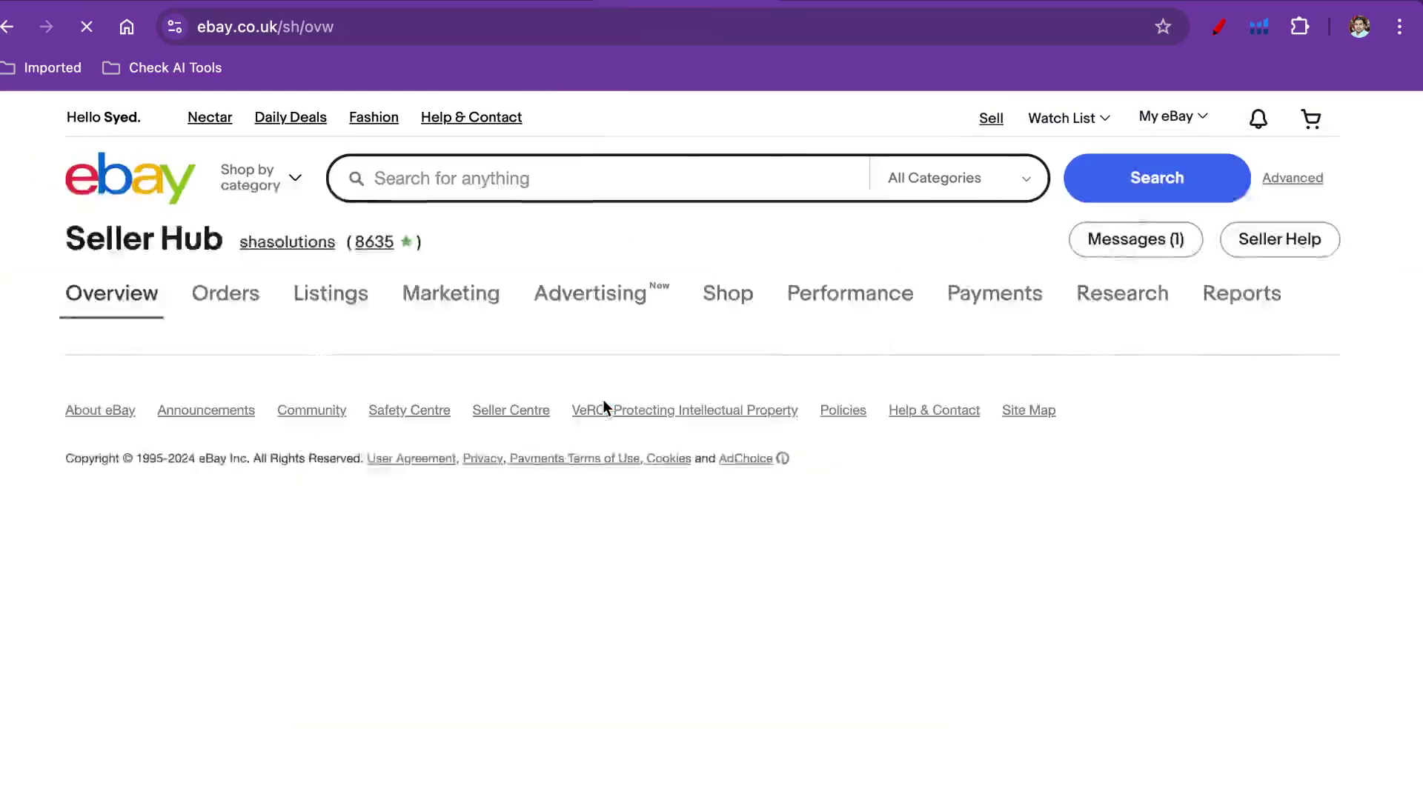
{"action": "mouse_move", "coordinate": [319, 303]}
{"action": "left_click", "coordinate": [321, 370]}
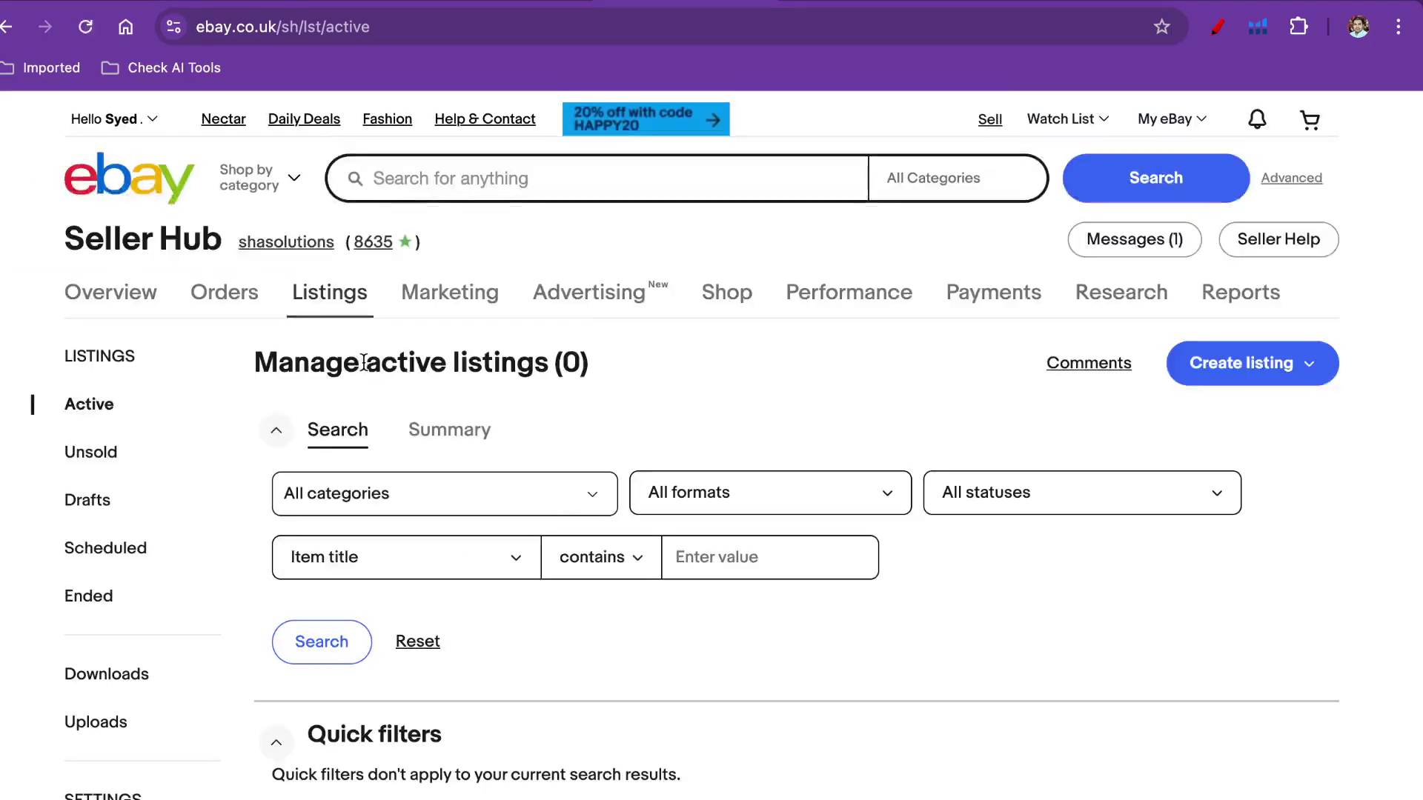
Select all rows in the active listings table and check which bulk edit options are offered
{"action": "scroll", "coordinate": [577, 539], "scroll_direction": "down", "scroll_amount": 5}
{"action": "scroll", "coordinate": [576, 539], "scroll_direction": "down", "scroll_amount": 3}
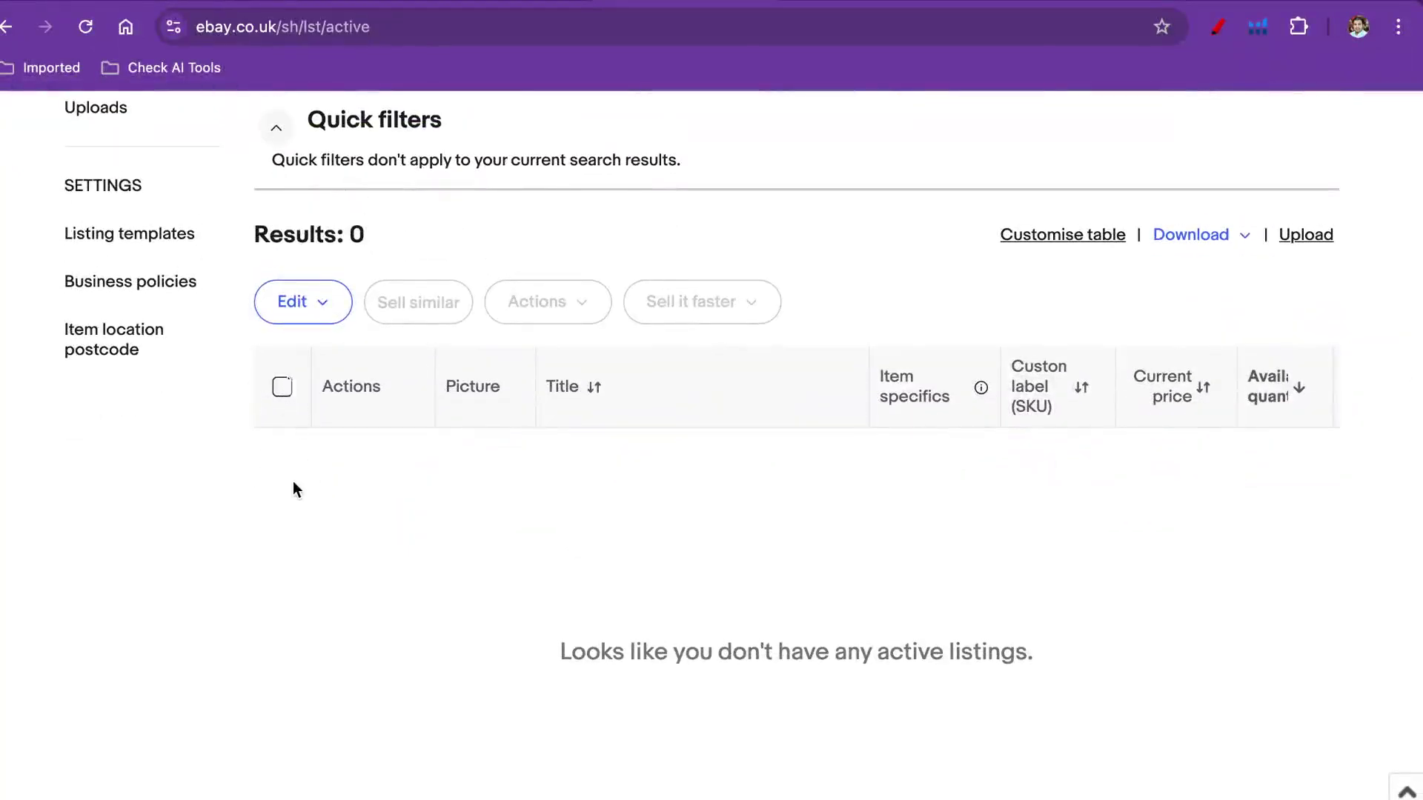
{"action": "left_click", "coordinate": [282, 388]}
{"action": "left_click", "coordinate": [322, 309]}
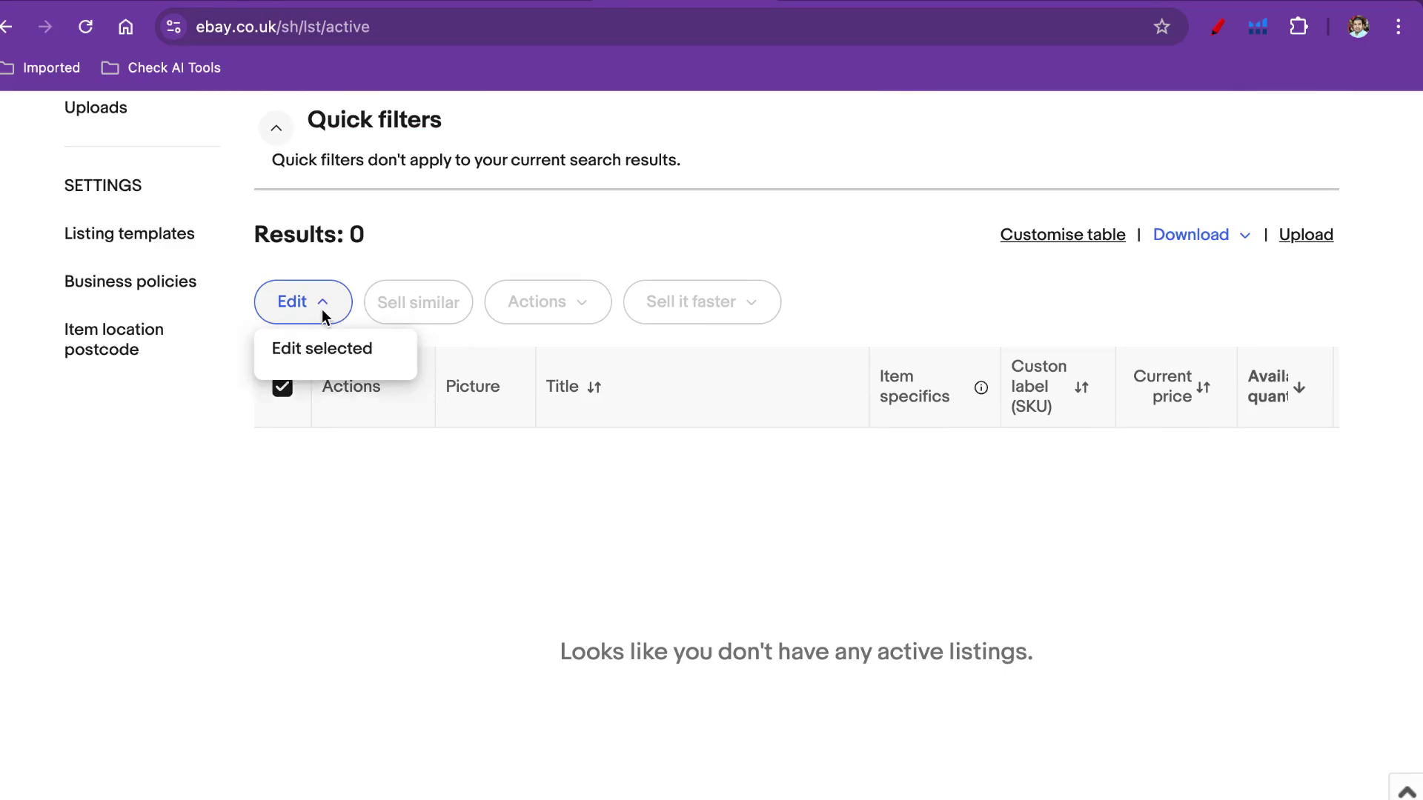
{"action": "left_click", "coordinate": [322, 309]}
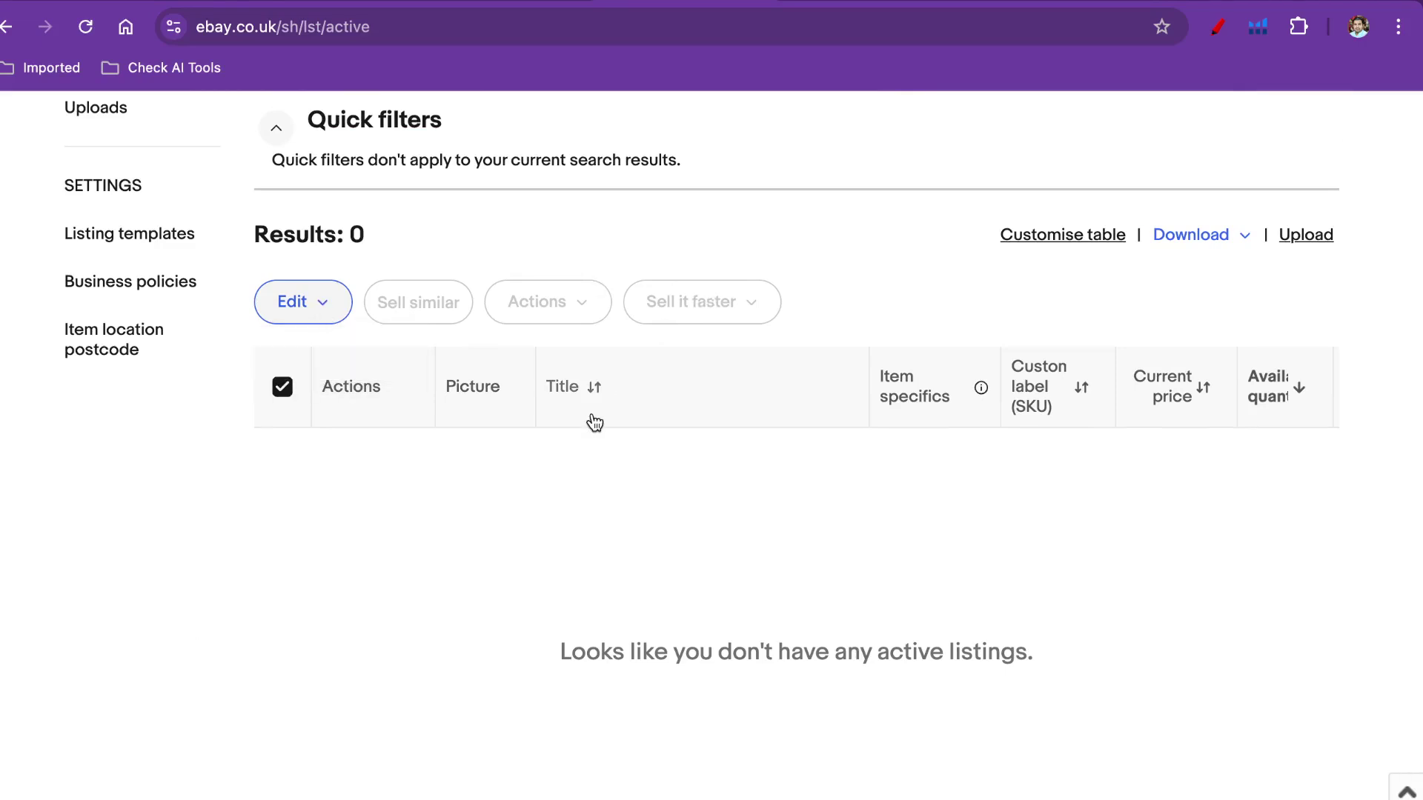
Return to the AutoDS drafts page, clear all red pen annotations and switch the annotation tool back to the cursor
{"action": "left_click", "coordinate": [166, 1]}
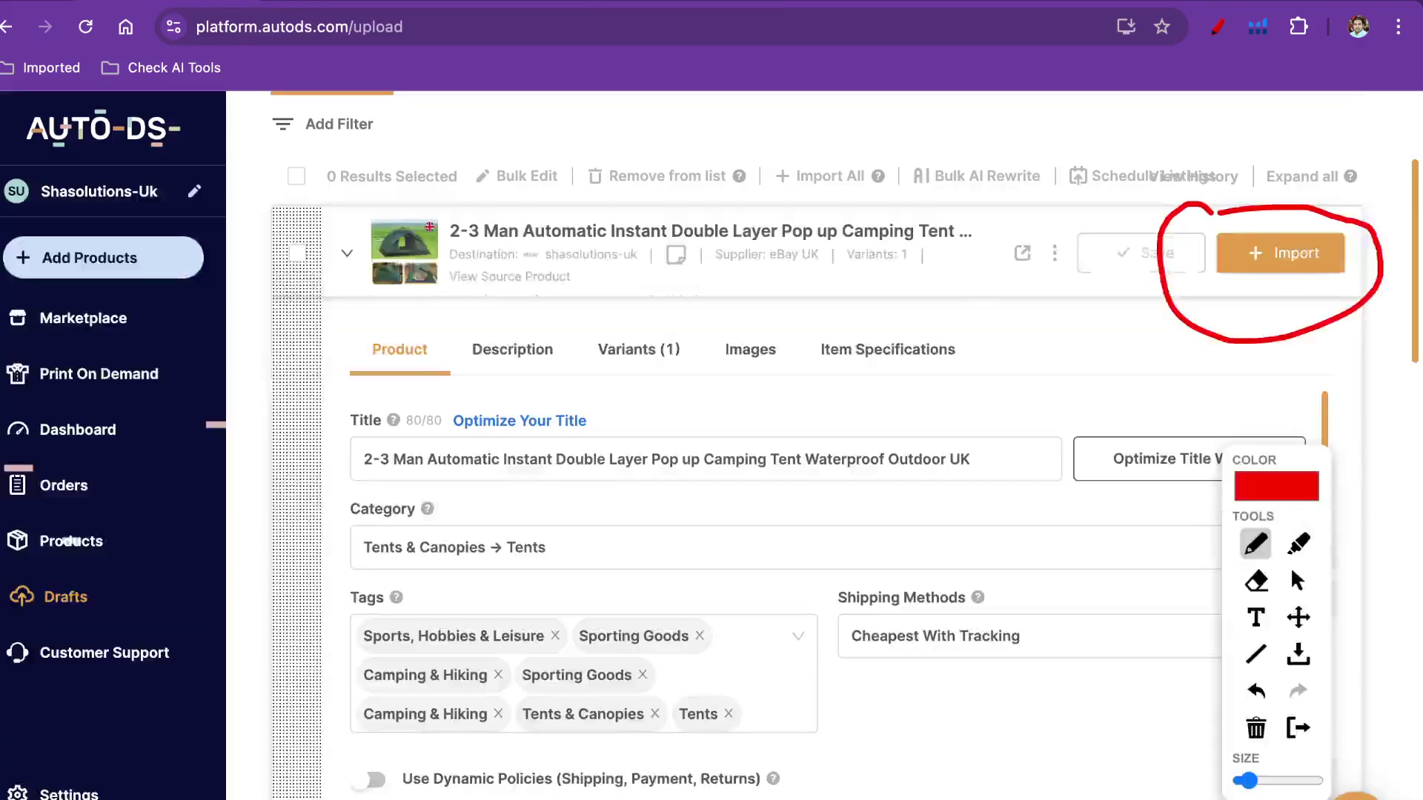
{"action": "left_click", "coordinate": [1175, 402]}
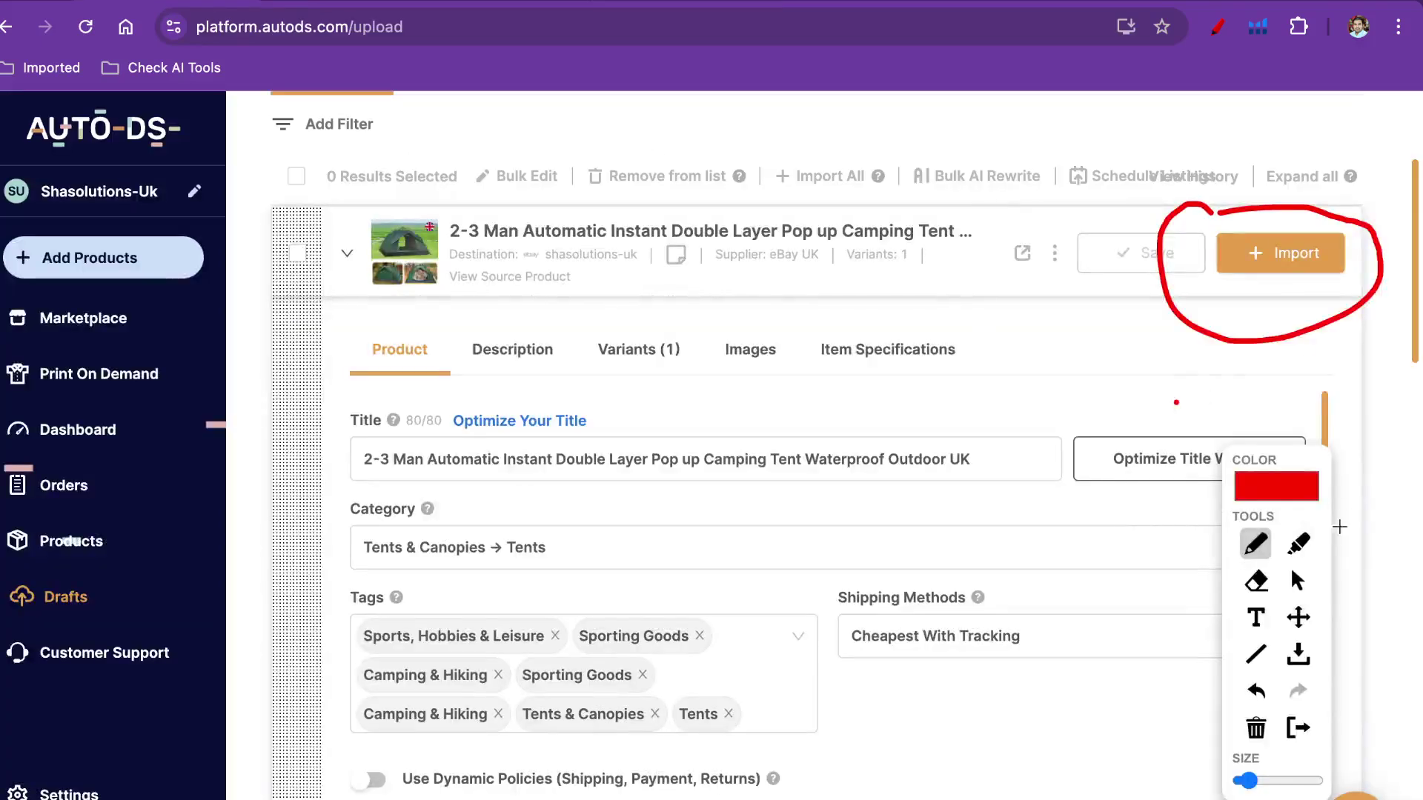
{"action": "left_click", "coordinate": [1255, 728]}
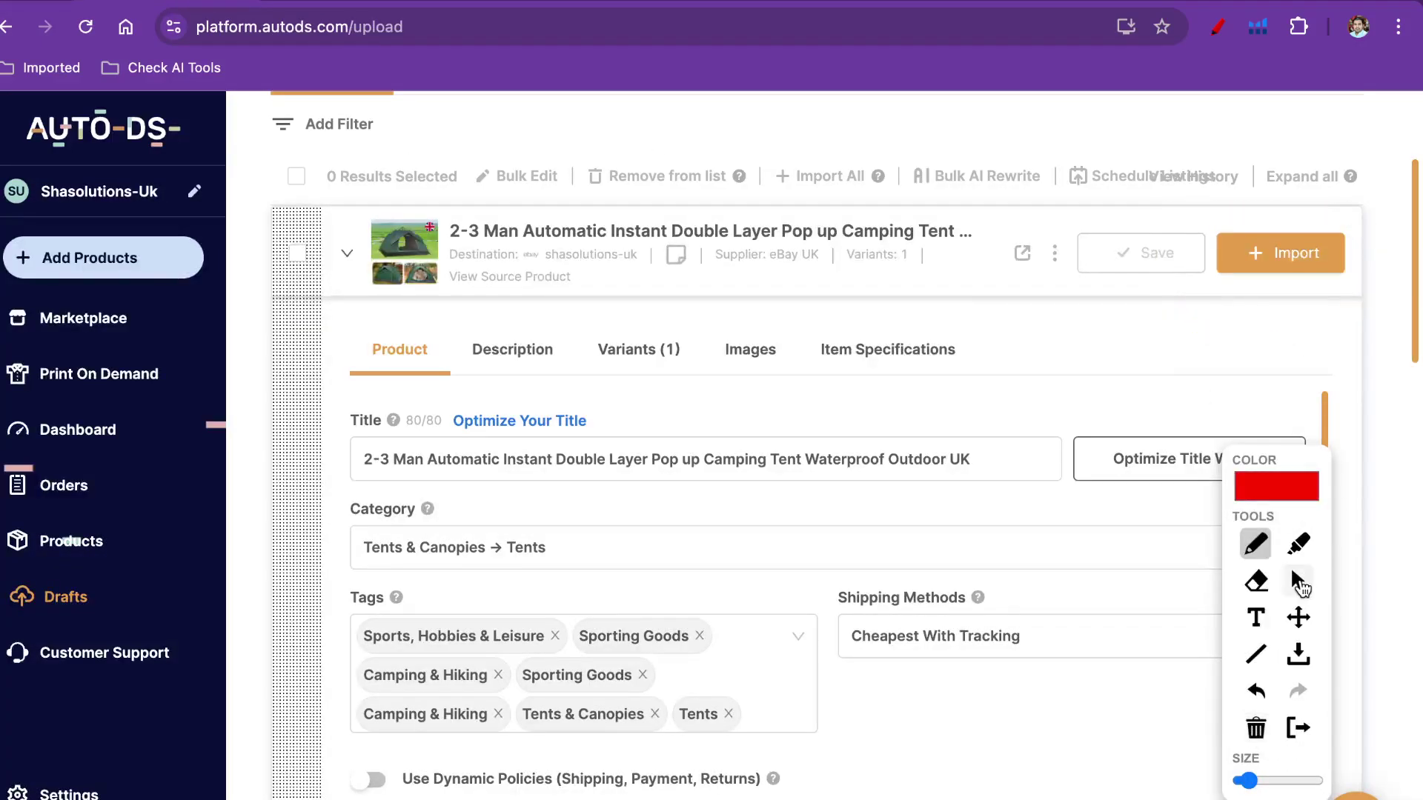
{"action": "left_click", "coordinate": [1296, 580]}
{"action": "left_click_drag", "start_coordinate": [1282, 453], "coordinate": [1287, 600]}
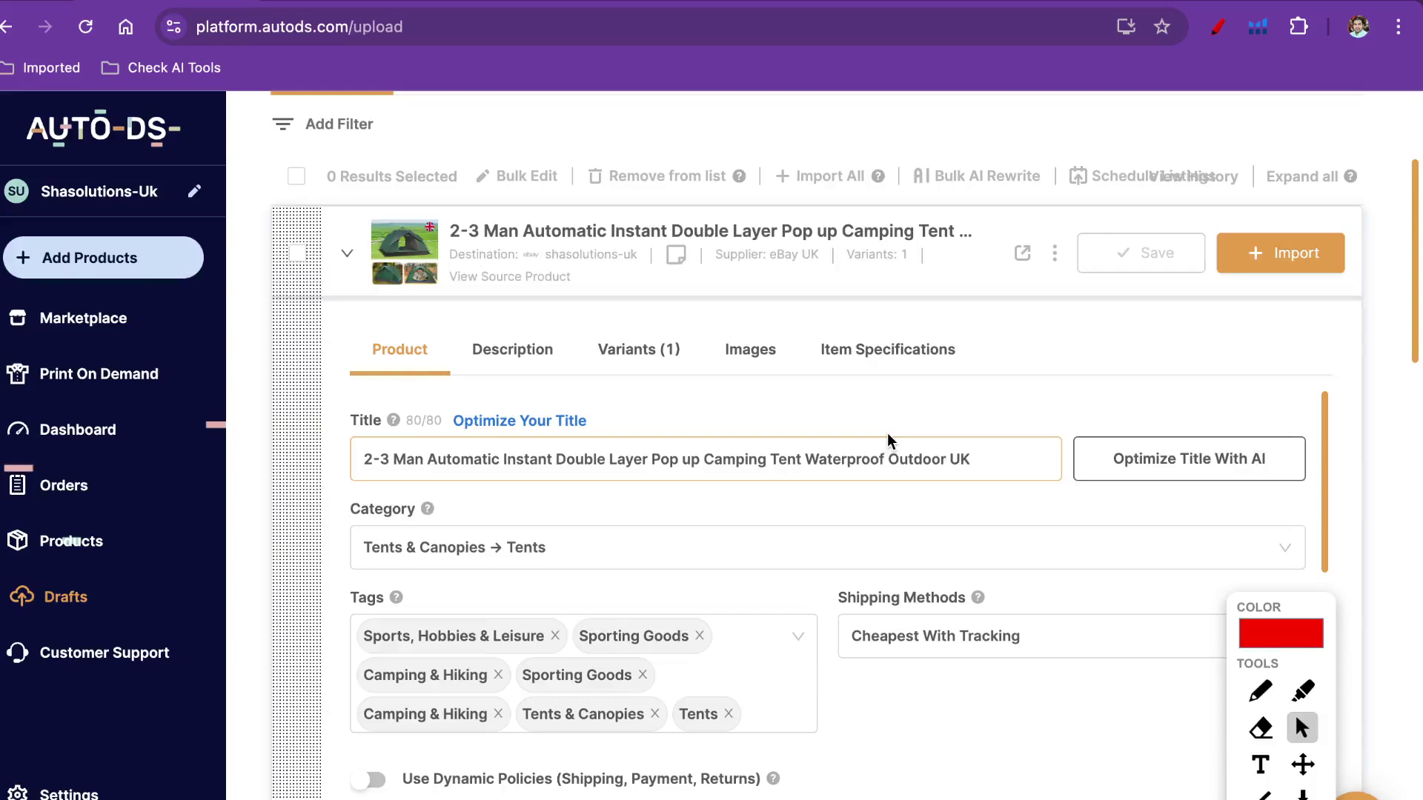
Move the annotation palette off the account balance and open the form for loading the AutoDS managed order balance
{"action": "scroll", "coordinate": [534, 438], "scroll_direction": "down", "scroll_amount": 1}
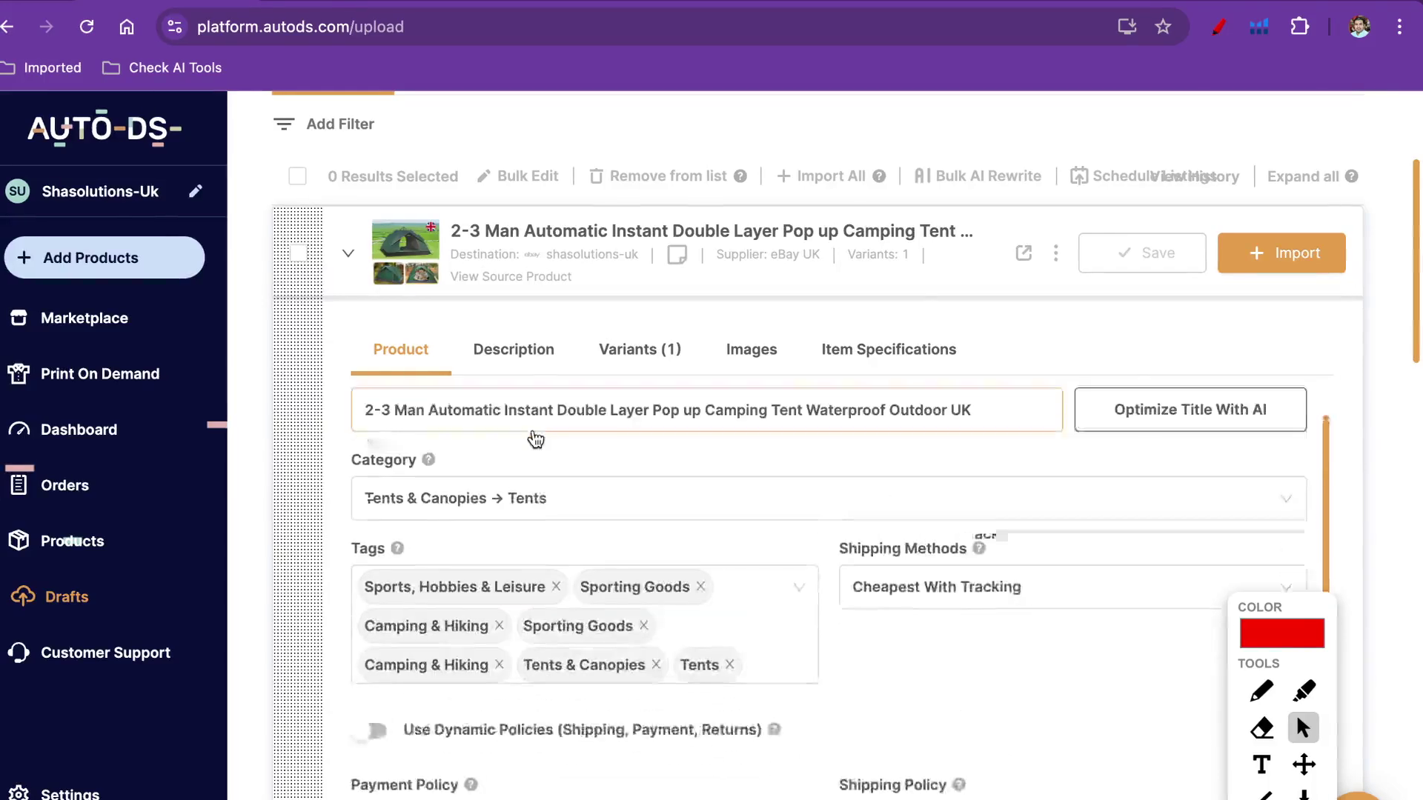
{"action": "scroll", "coordinate": [533, 438], "scroll_direction": "up", "scroll_amount": 1}
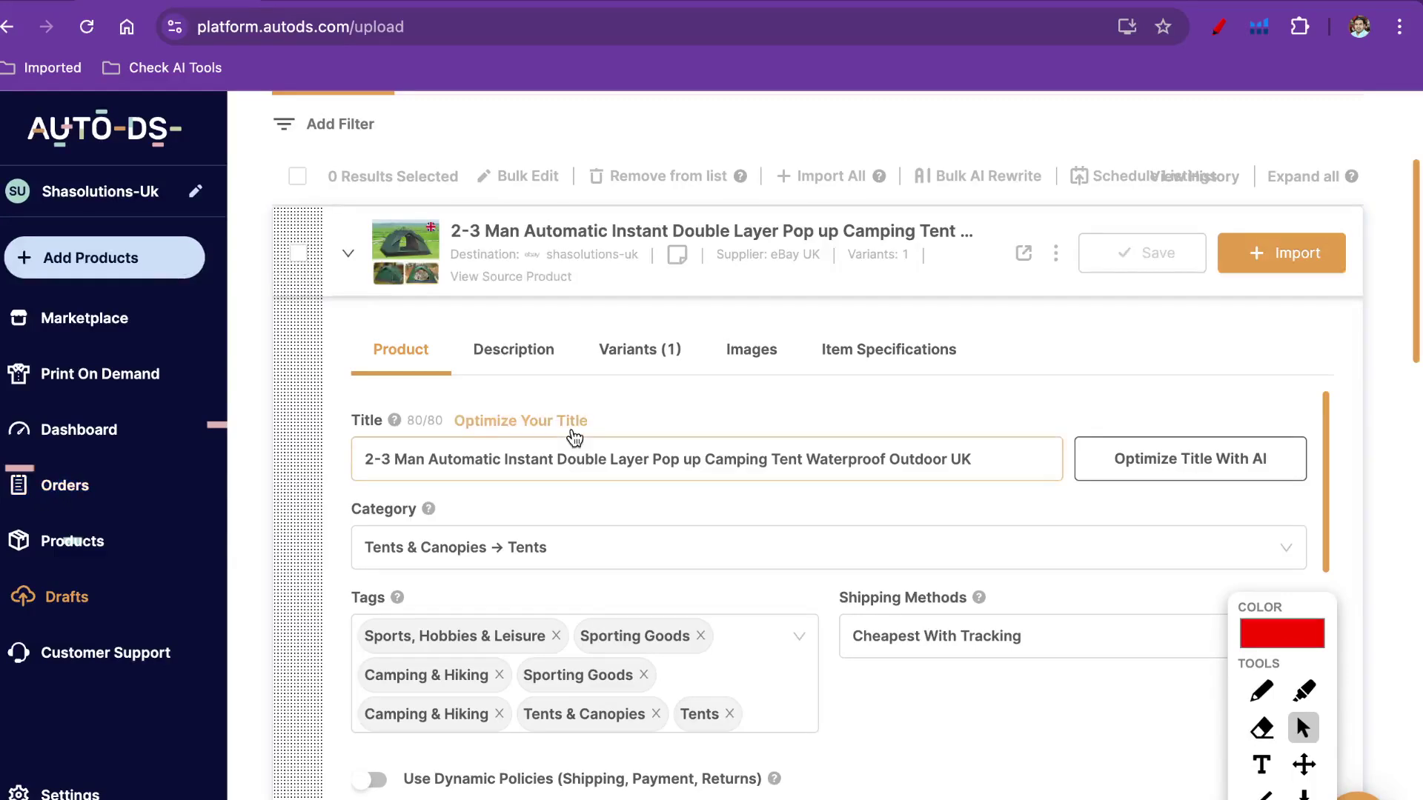
{"action": "scroll", "coordinate": [572, 435], "scroll_direction": "up", "scroll_amount": 3}
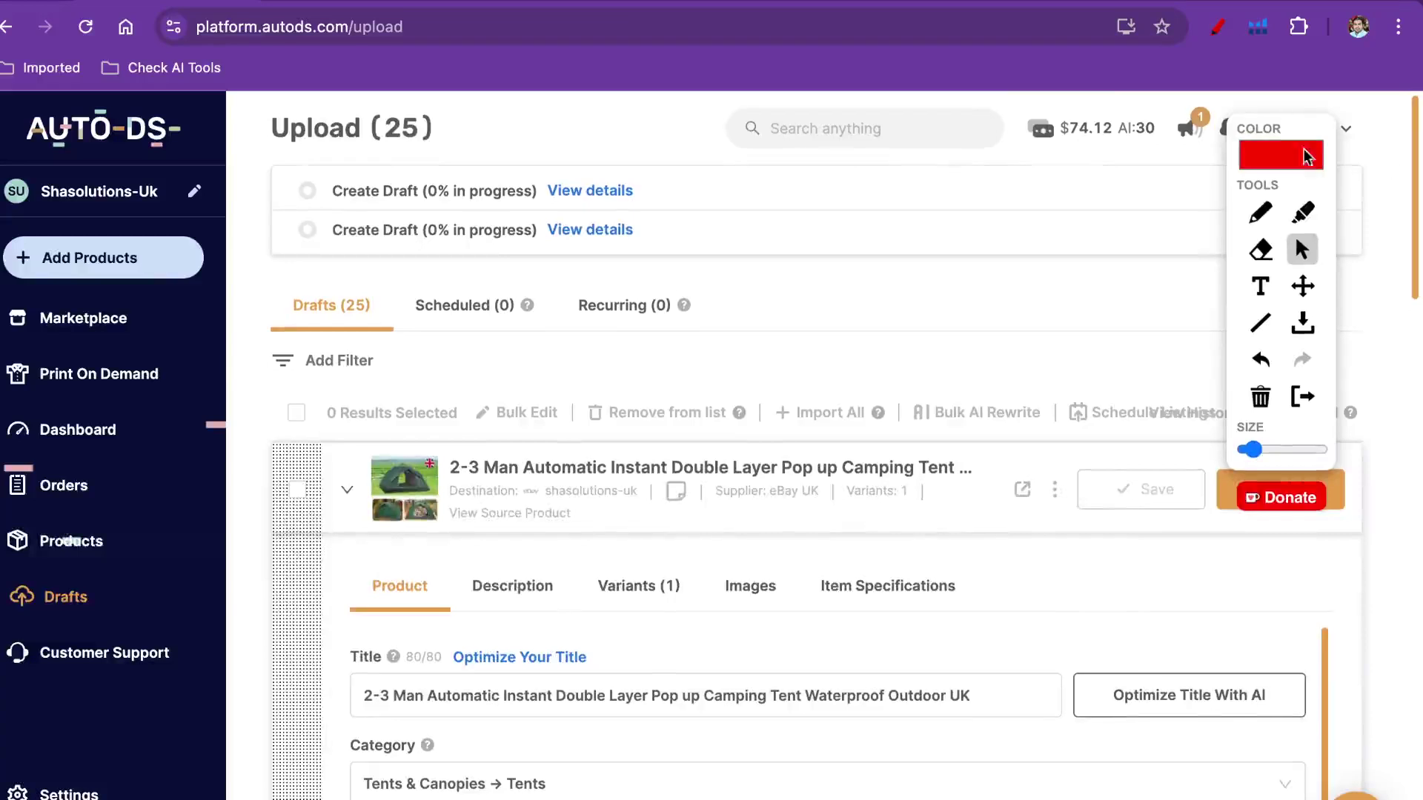
{"action": "left_click_drag", "start_coordinate": [1295, 120], "coordinate": [1417, 336]}
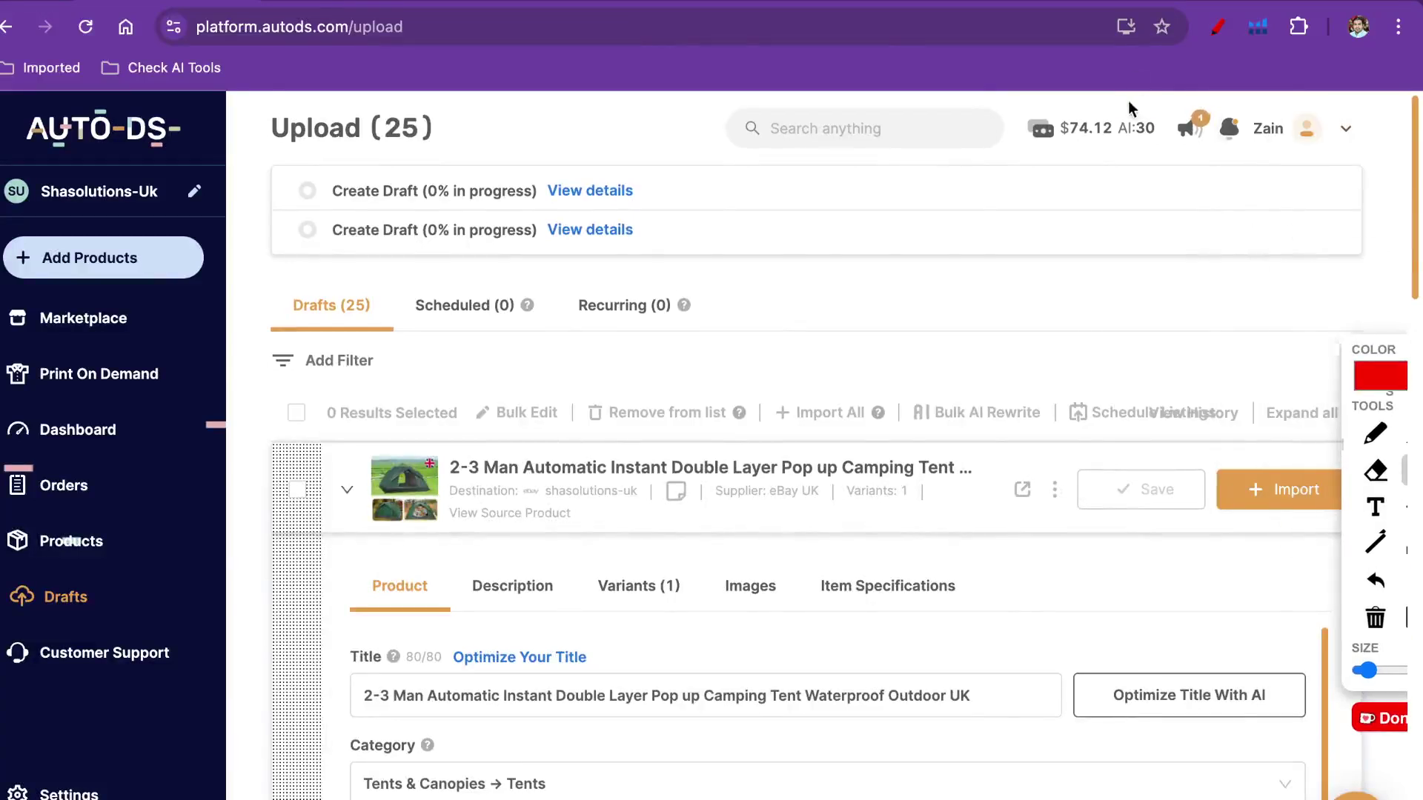
{"action": "left_click", "coordinate": [1123, 138]}
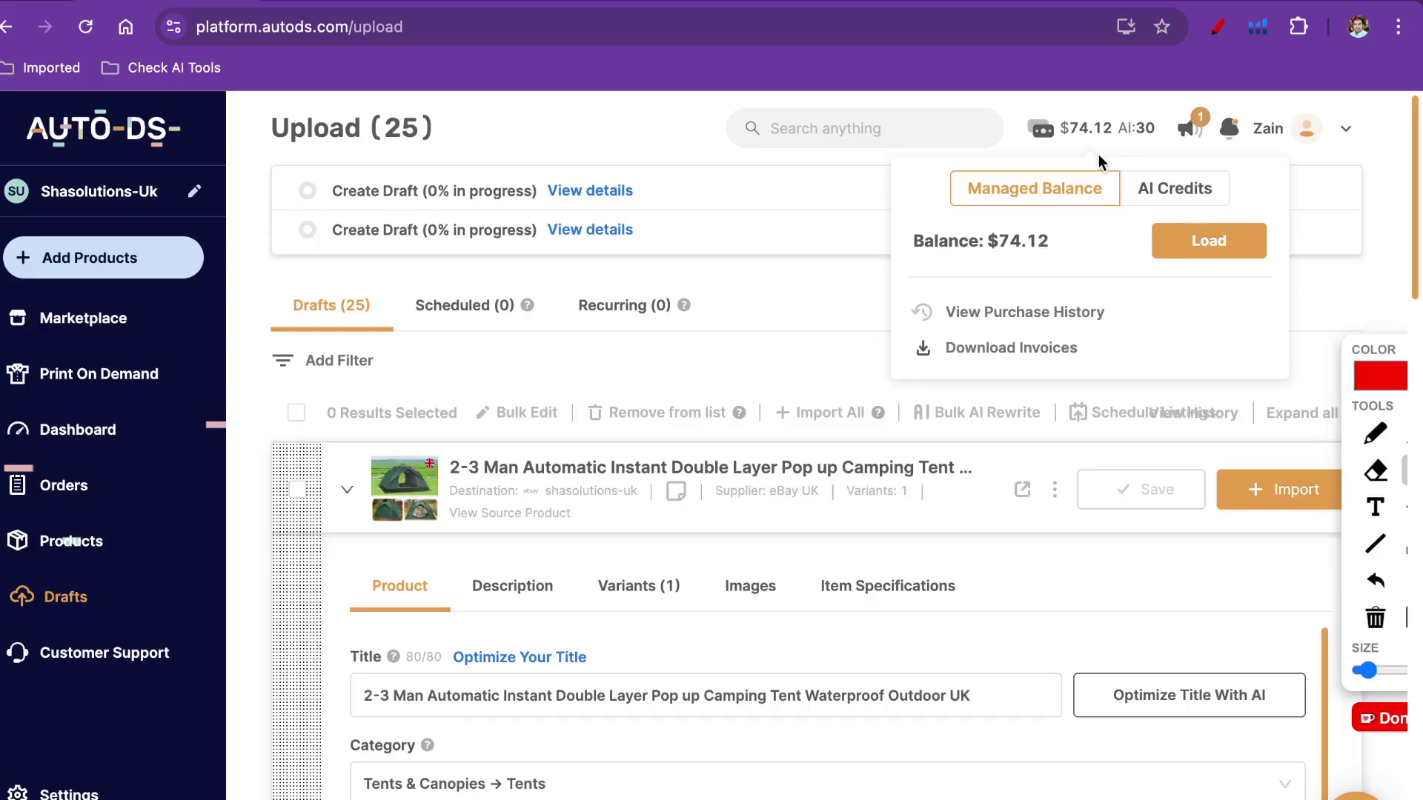
{"action": "left_click", "coordinate": [1083, 194]}
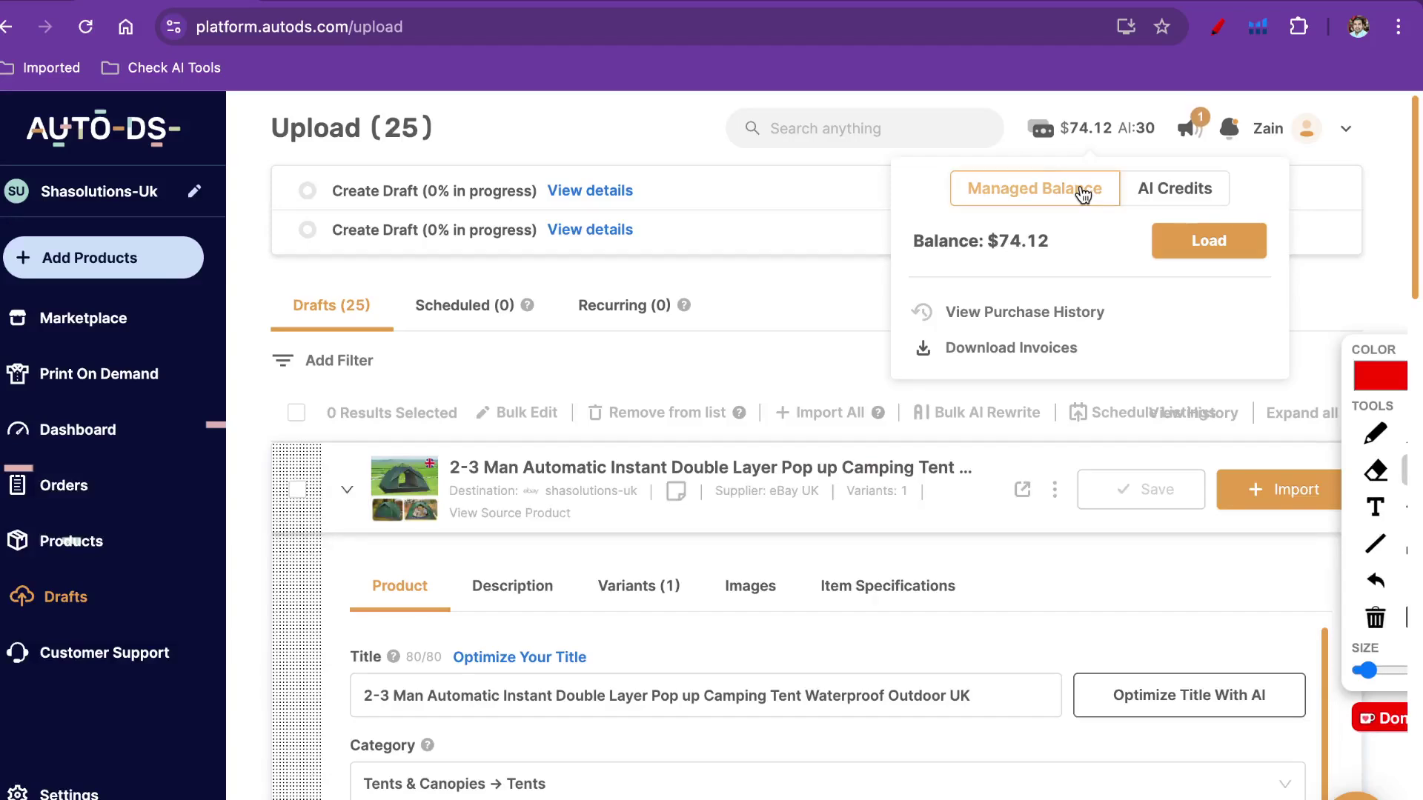
{"action": "left_click", "coordinate": [1200, 240]}
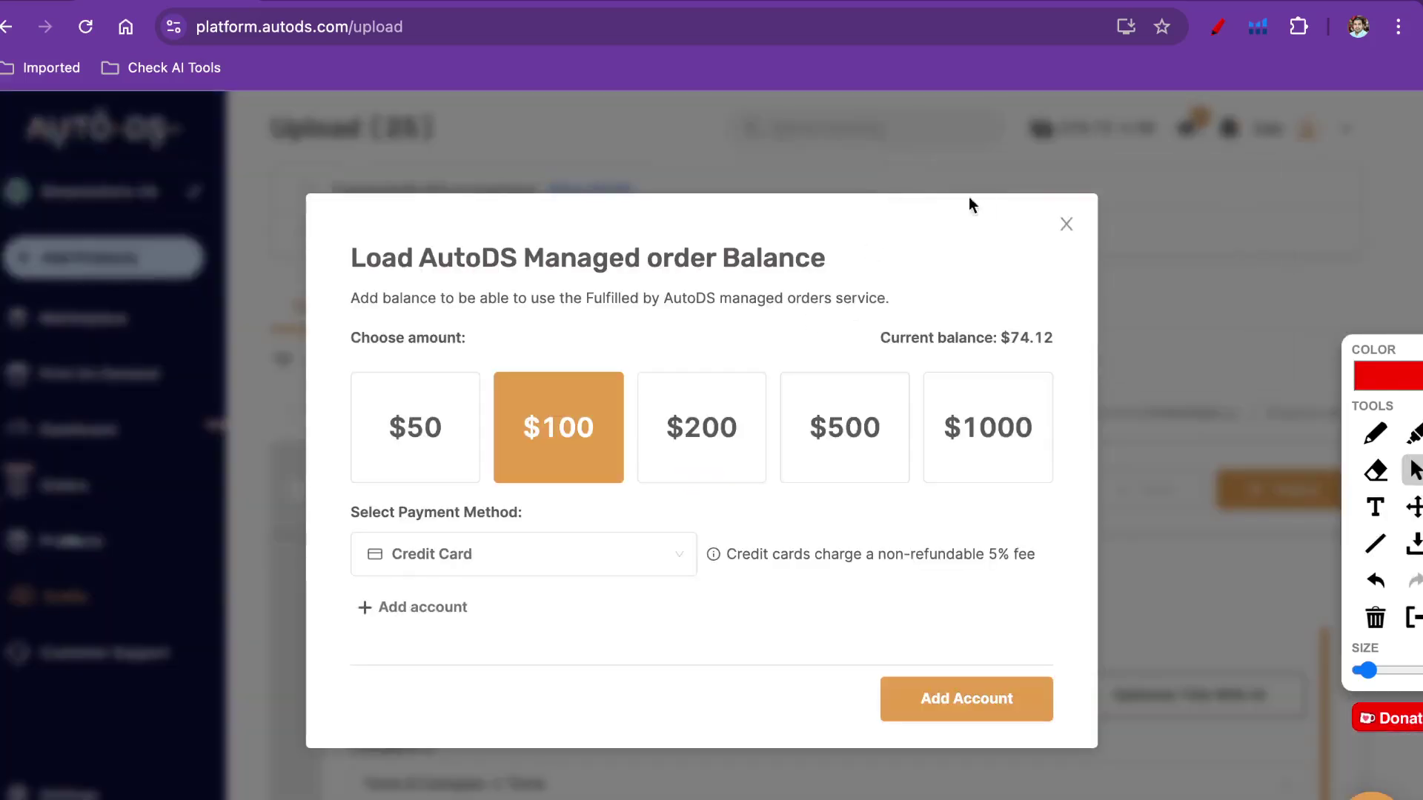
Go through the load amounts $50, $100, $200 and $500, and leave $50 selected
{"action": "left_click", "coordinate": [428, 450]}
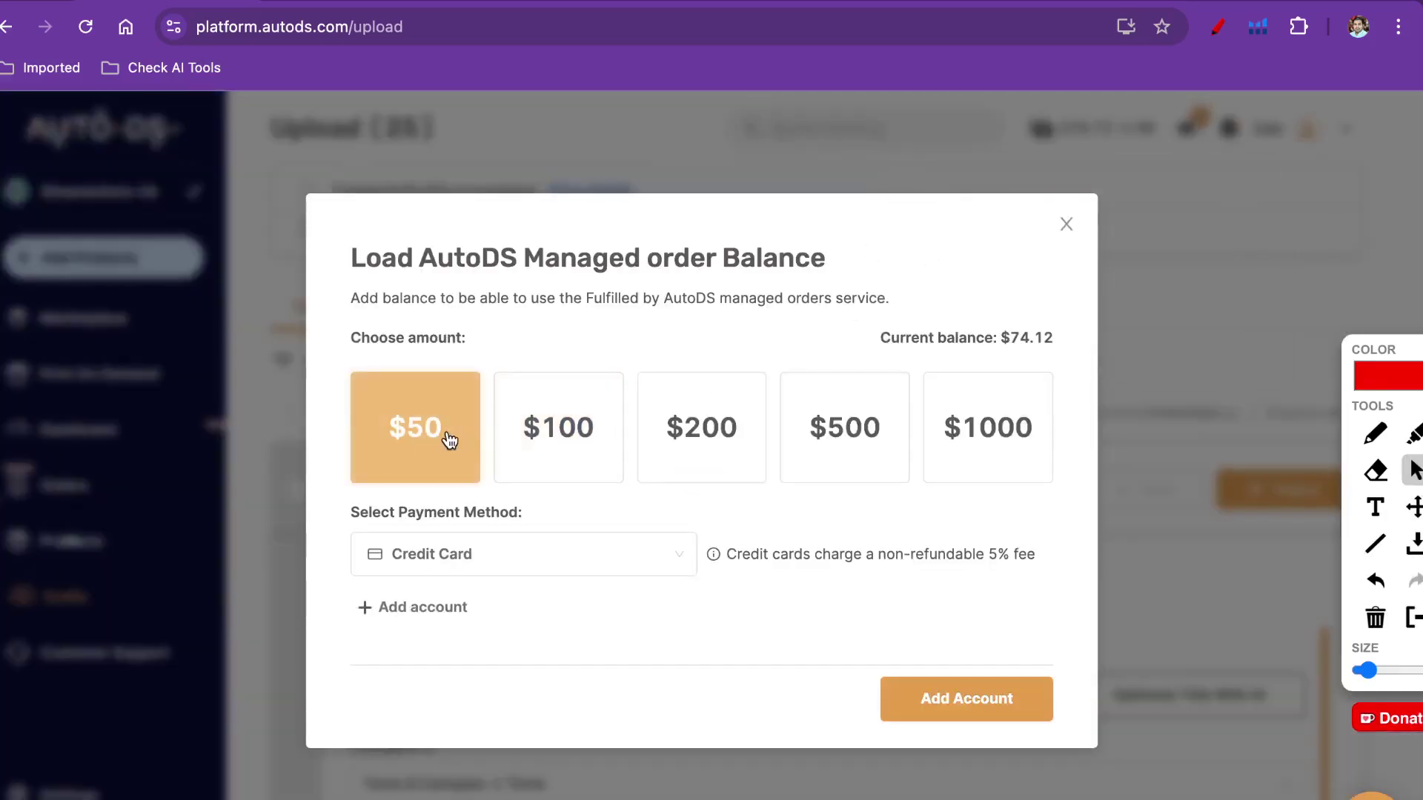
{"action": "left_click", "coordinate": [567, 428]}
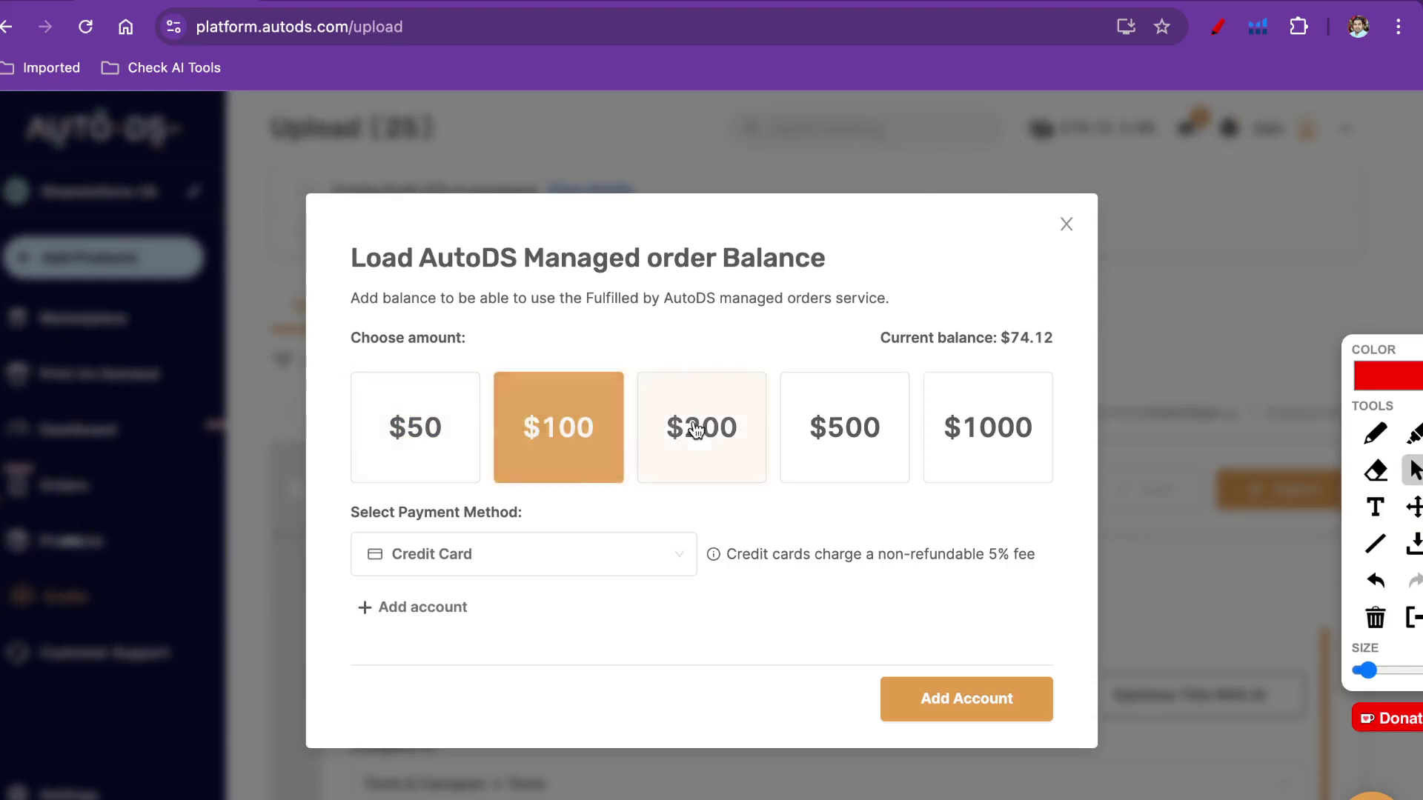
{"action": "left_click", "coordinate": [697, 428]}
{"action": "left_click", "coordinate": [838, 428]}
{"action": "left_click", "coordinate": [429, 464]}
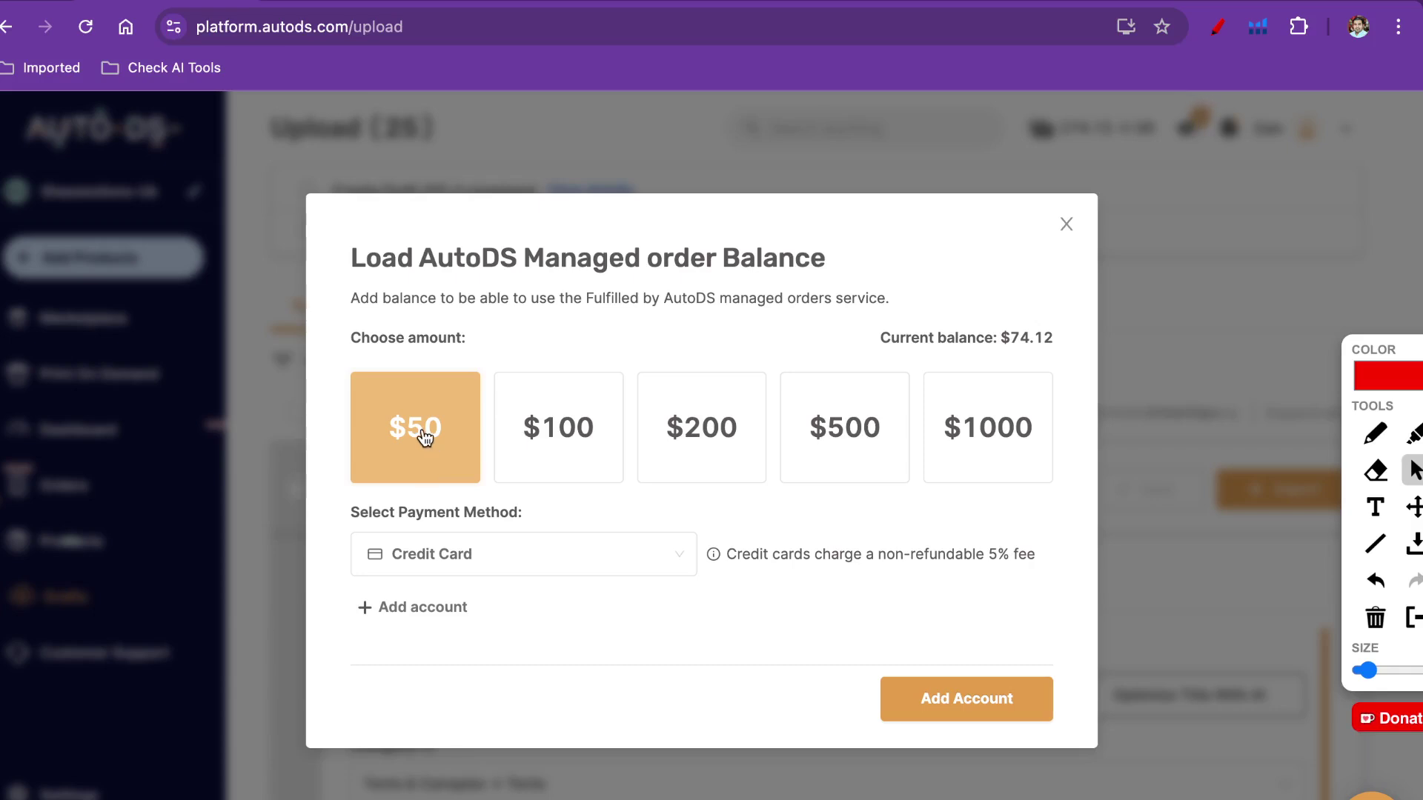
Compare the fees for the PayPal and Payoneer payment methods, highlight the Payoneer fee, and close the form without loading funds
{"action": "left_click", "coordinate": [675, 564]}
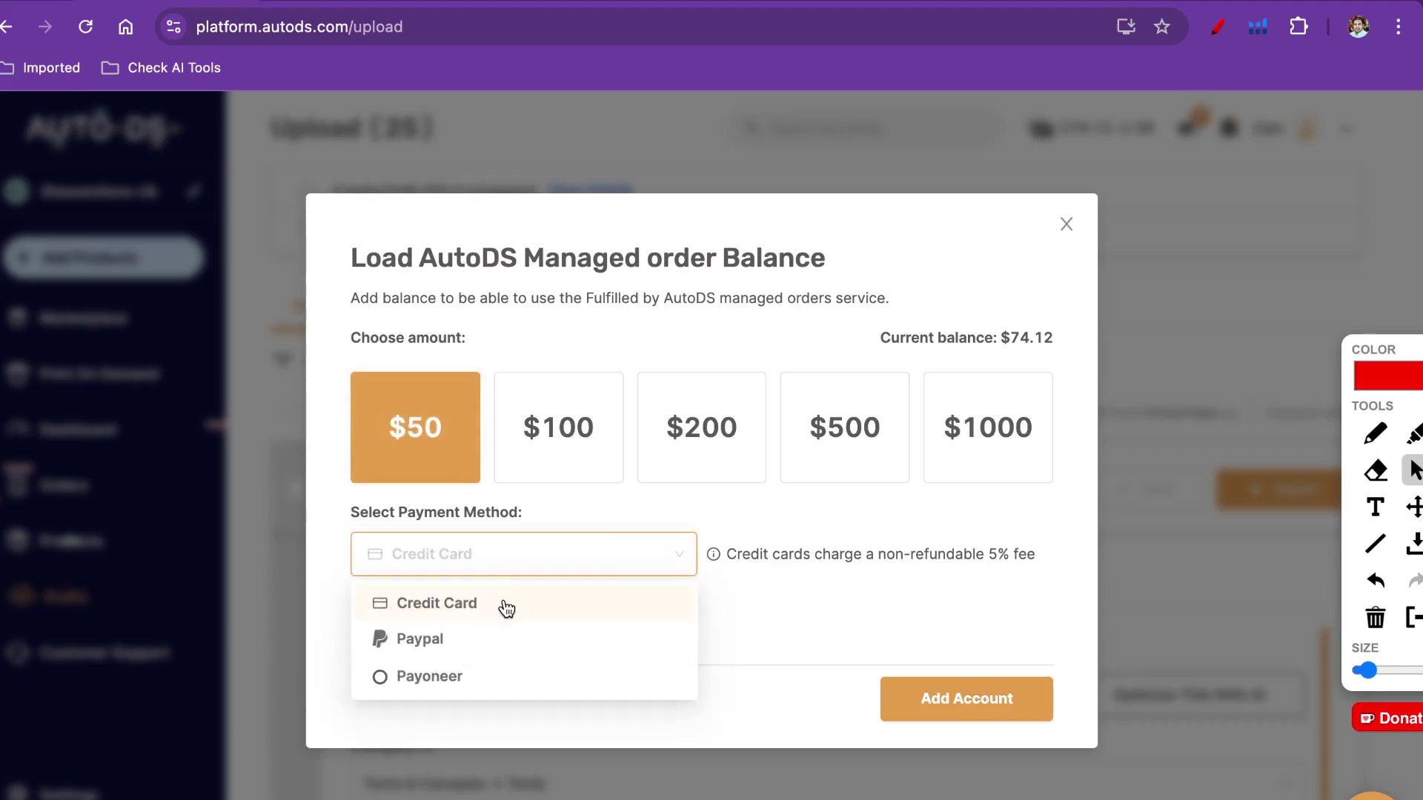
{"action": "left_click", "coordinate": [536, 640]}
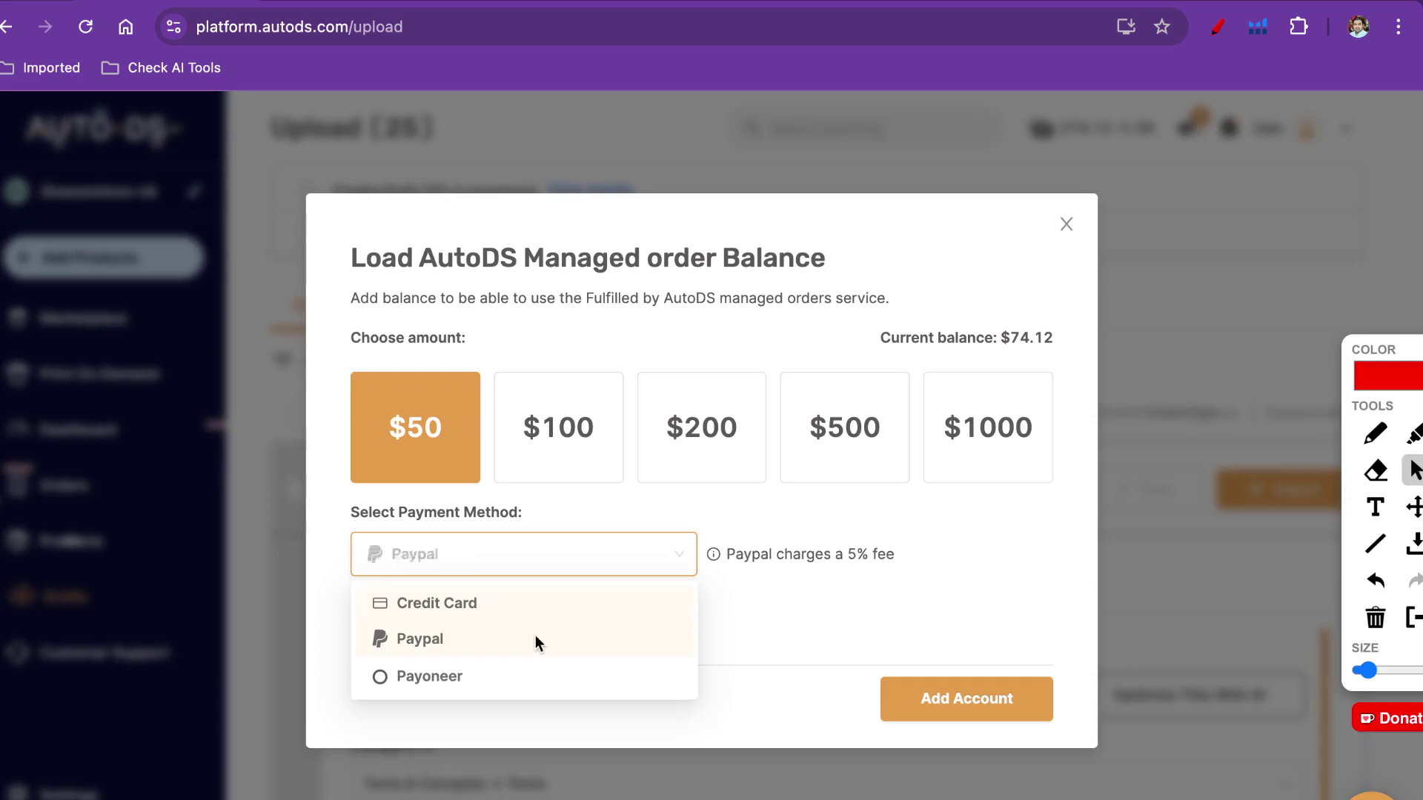
{"action": "left_click", "coordinate": [597, 560]}
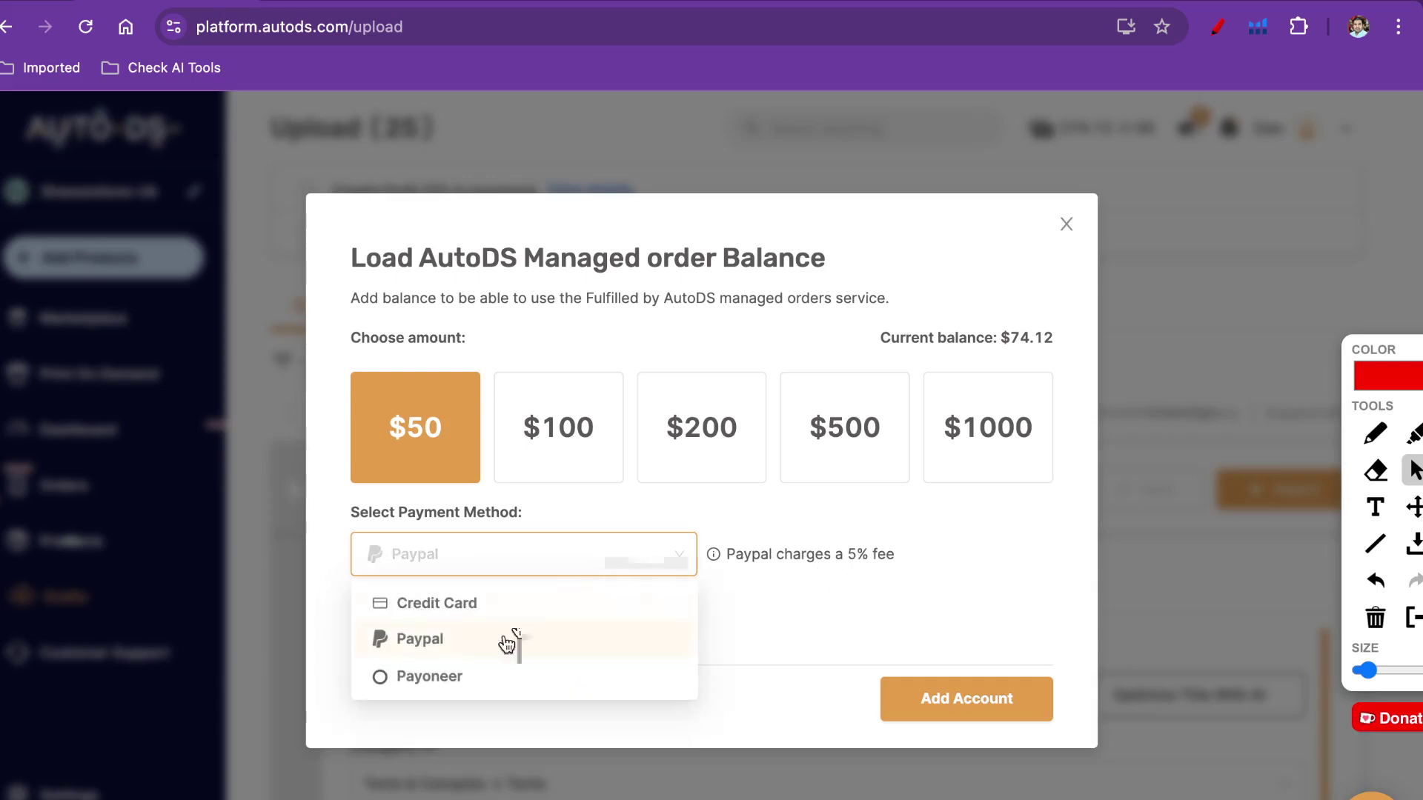
{"action": "left_click", "coordinate": [483, 676]}
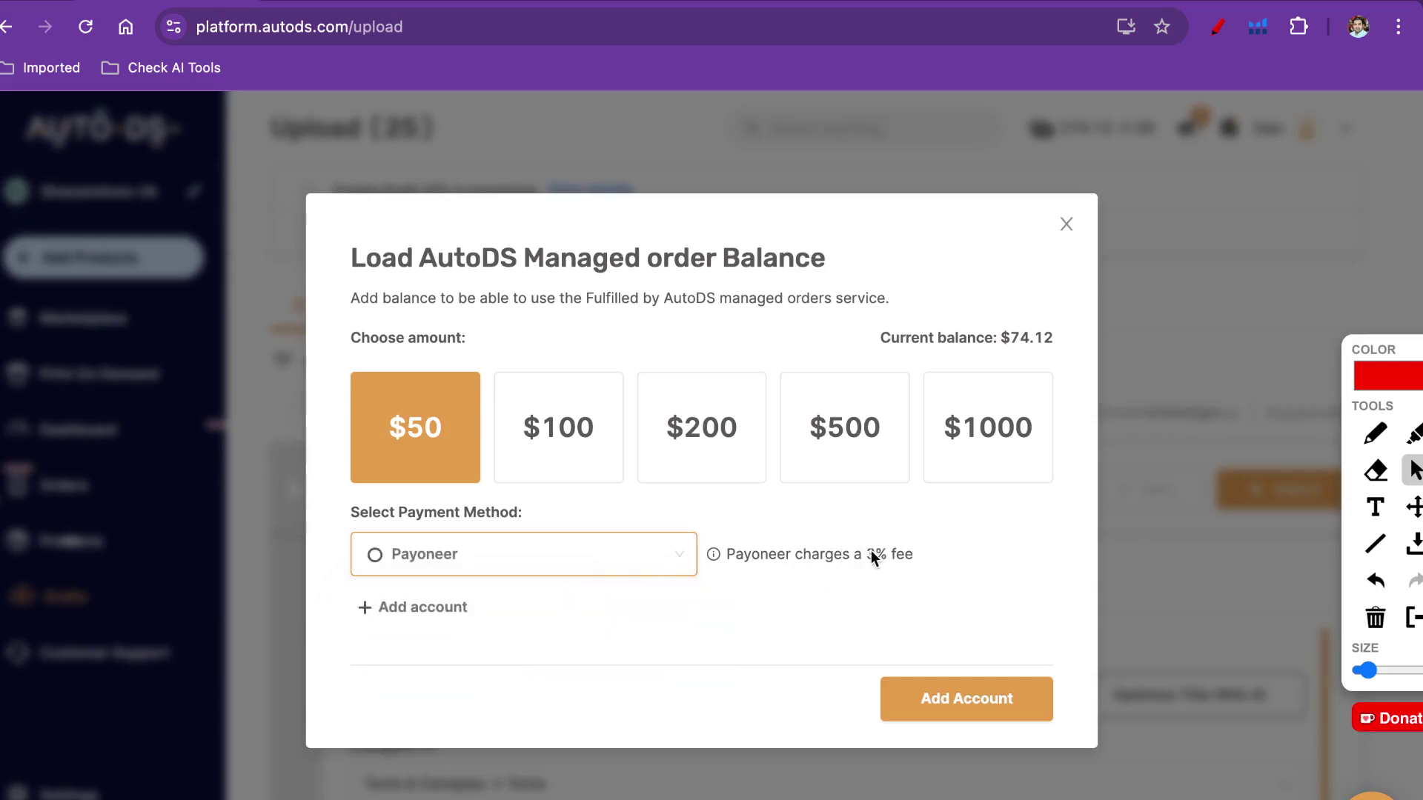
{"action": "left_click_drag", "start_coordinate": [865, 554], "coordinate": [924, 555]}
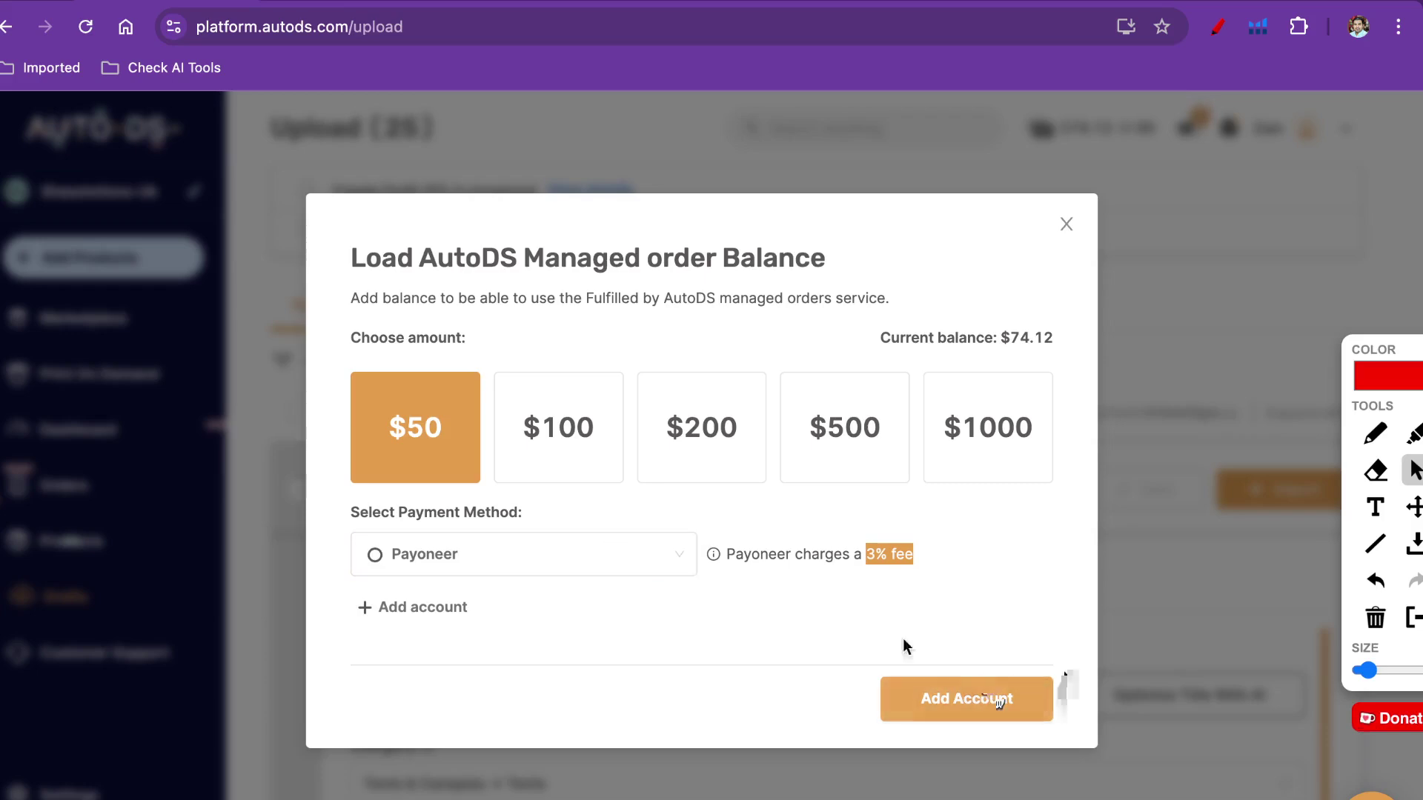
{"action": "left_click", "coordinate": [1066, 225]}
{"action": "mouse_move", "coordinate": [1089, 141]}
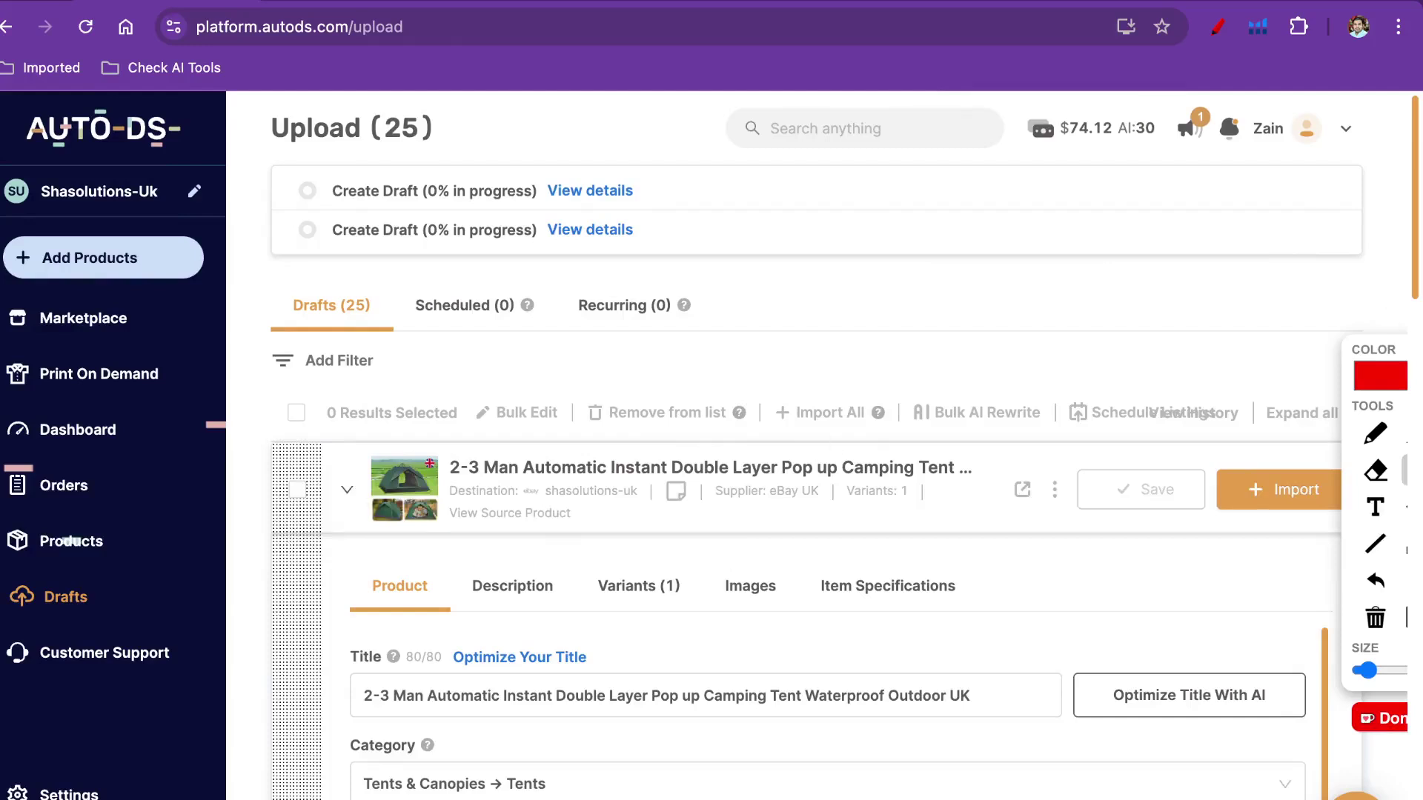
Put away the annotation palette and open an online chat with AutoDS Support
{"action": "mouse_move", "coordinate": [1404, 347]}
{"action": "left_mouse_down"}
{"action": "mouse_move", "coordinate": [1047, 399]}
{"action": "mouse_move", "coordinate": [1272, 174]}
{"action": "left_mouse_up"}
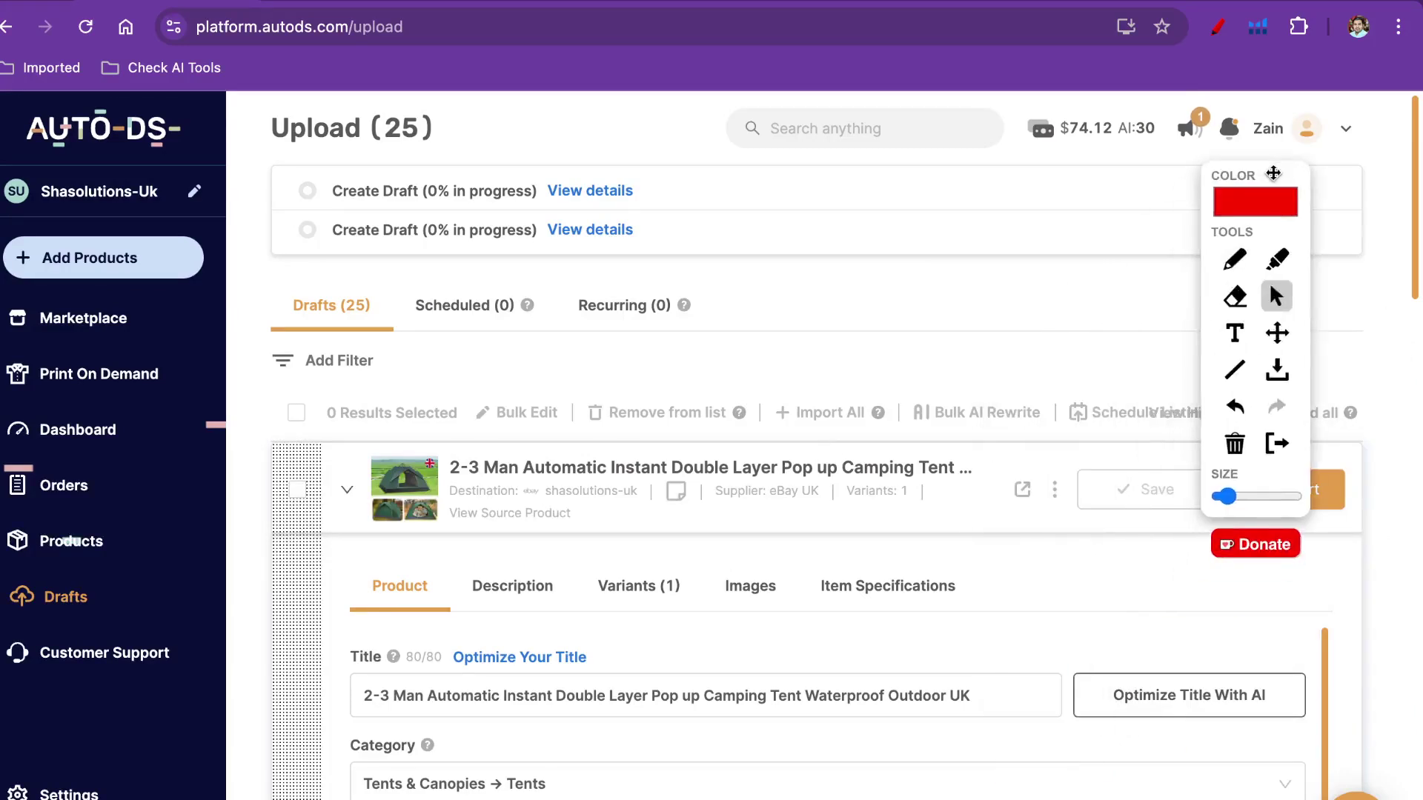
{"action": "left_click", "coordinate": [1217, 27]}
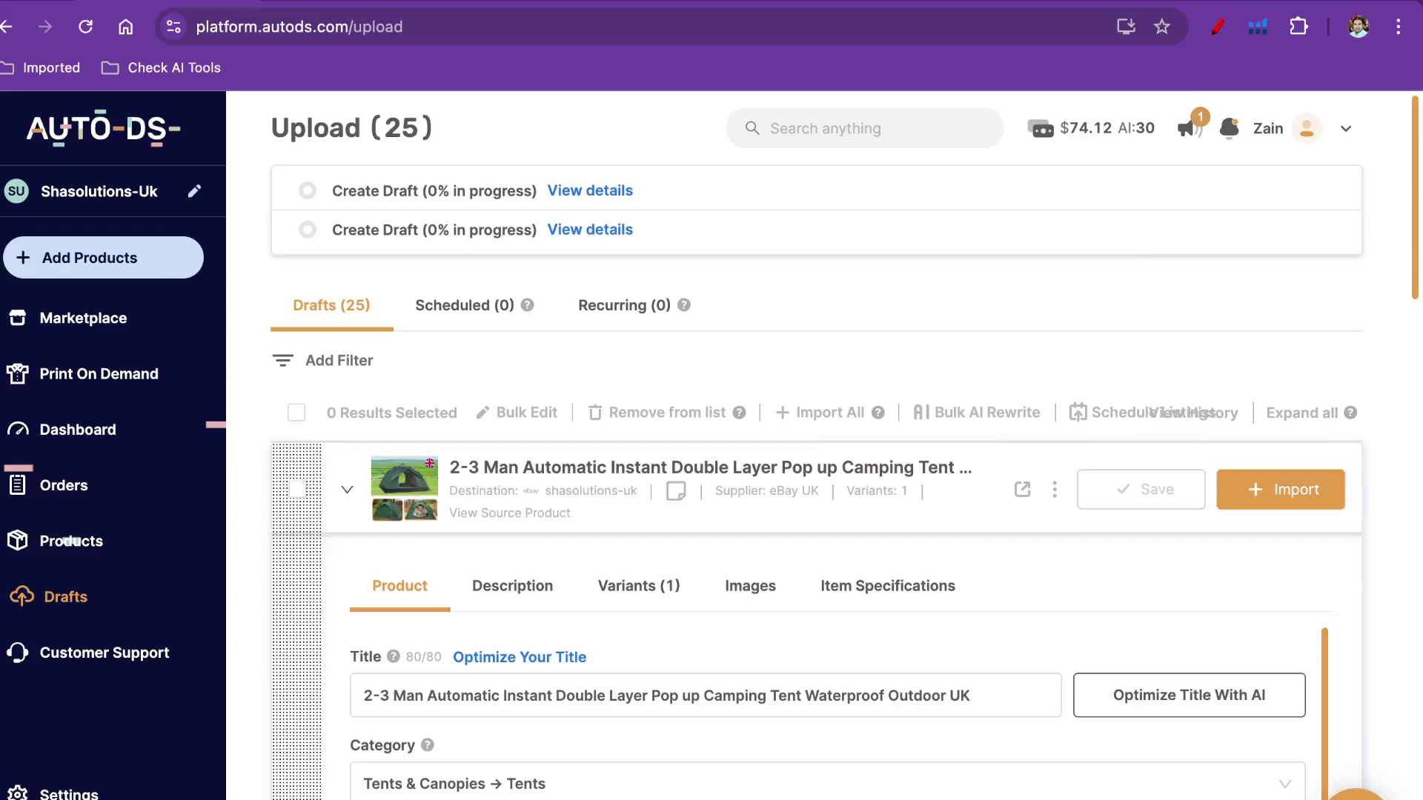
{"action": "left_click", "coordinate": [1356, 794]}
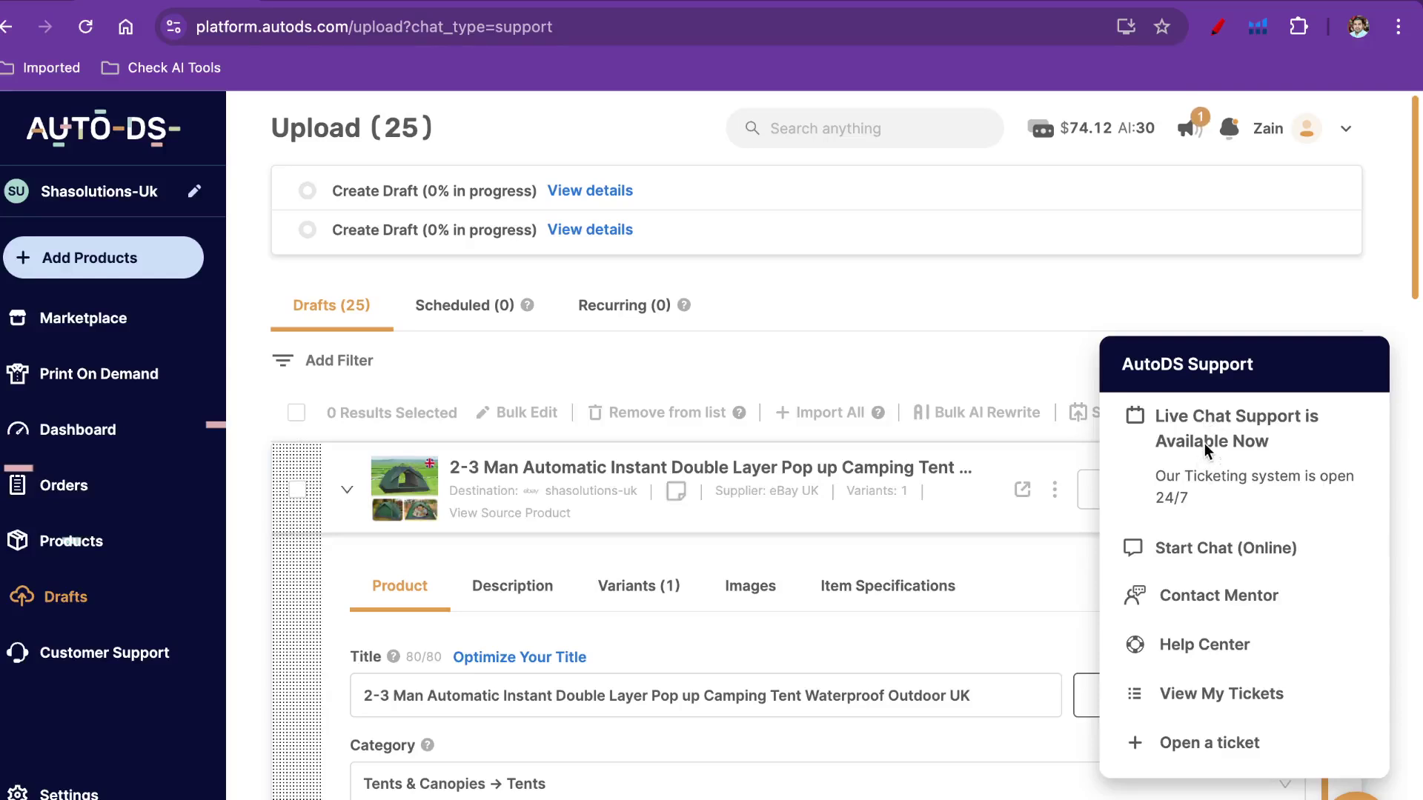
{"action": "left_click", "coordinate": [1226, 552]}
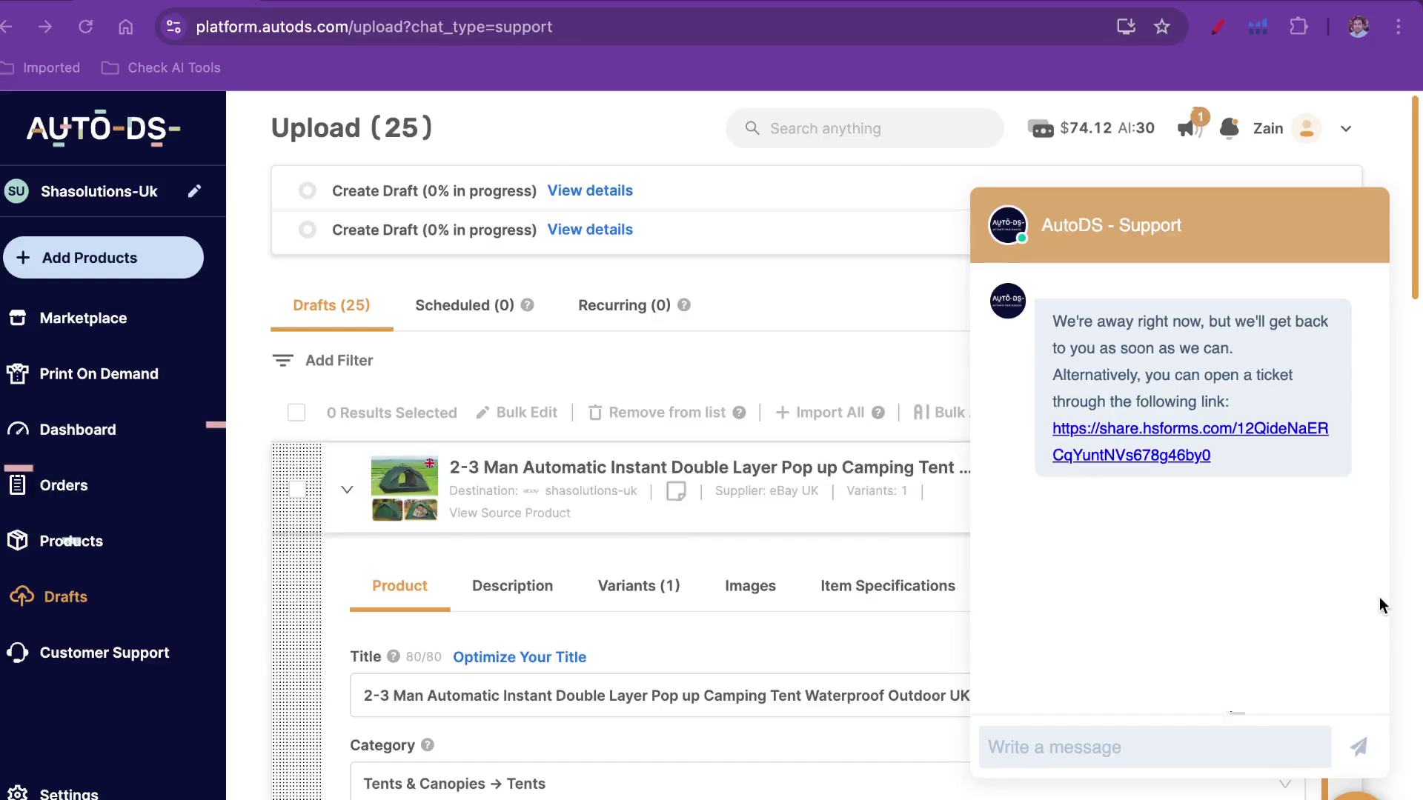
Switch to the Google Docs notes and highlight the text "5 items only (10days)"
{"action": "left_click", "coordinate": [352, 10]}
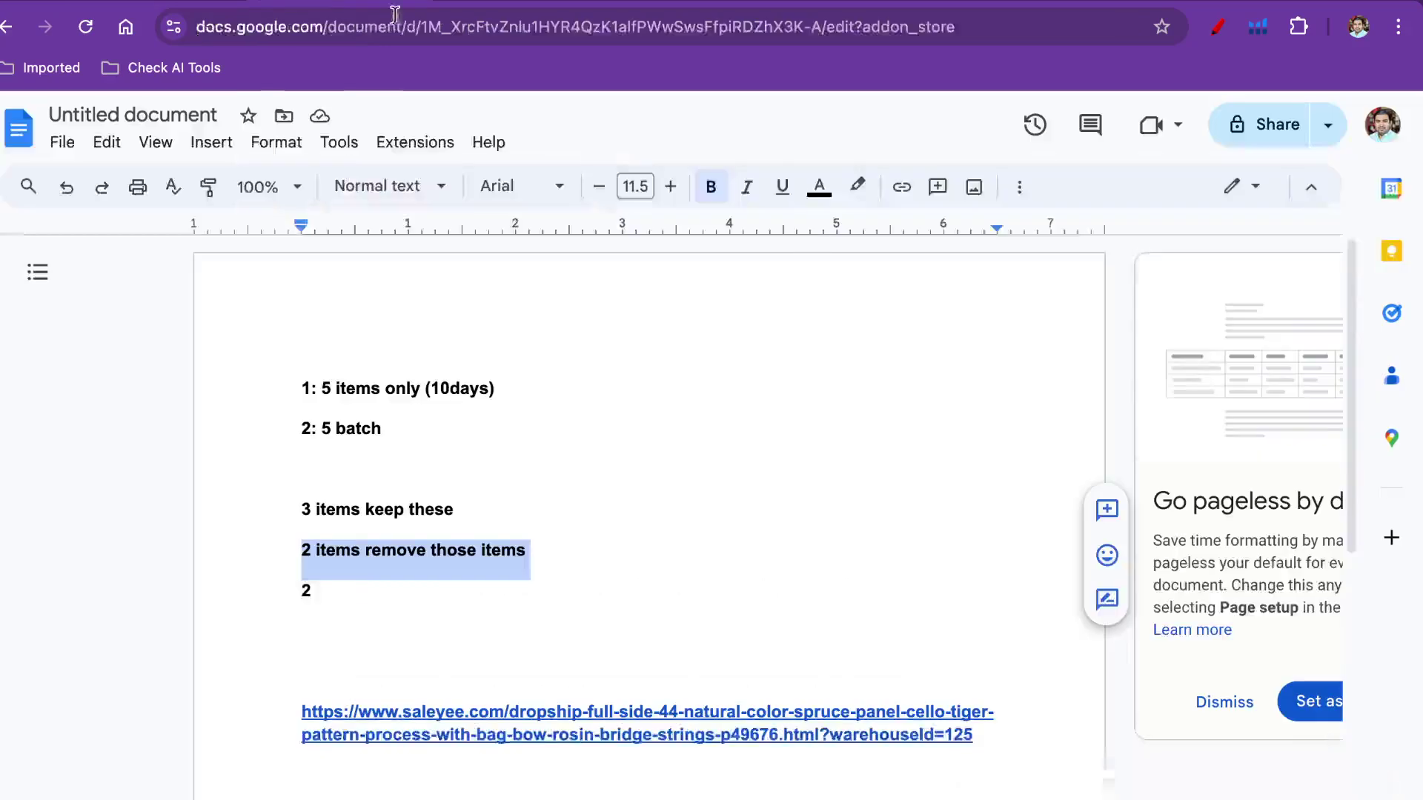
{"action": "left_click_drag", "start_coordinate": [320, 375], "coordinate": [678, 376]}
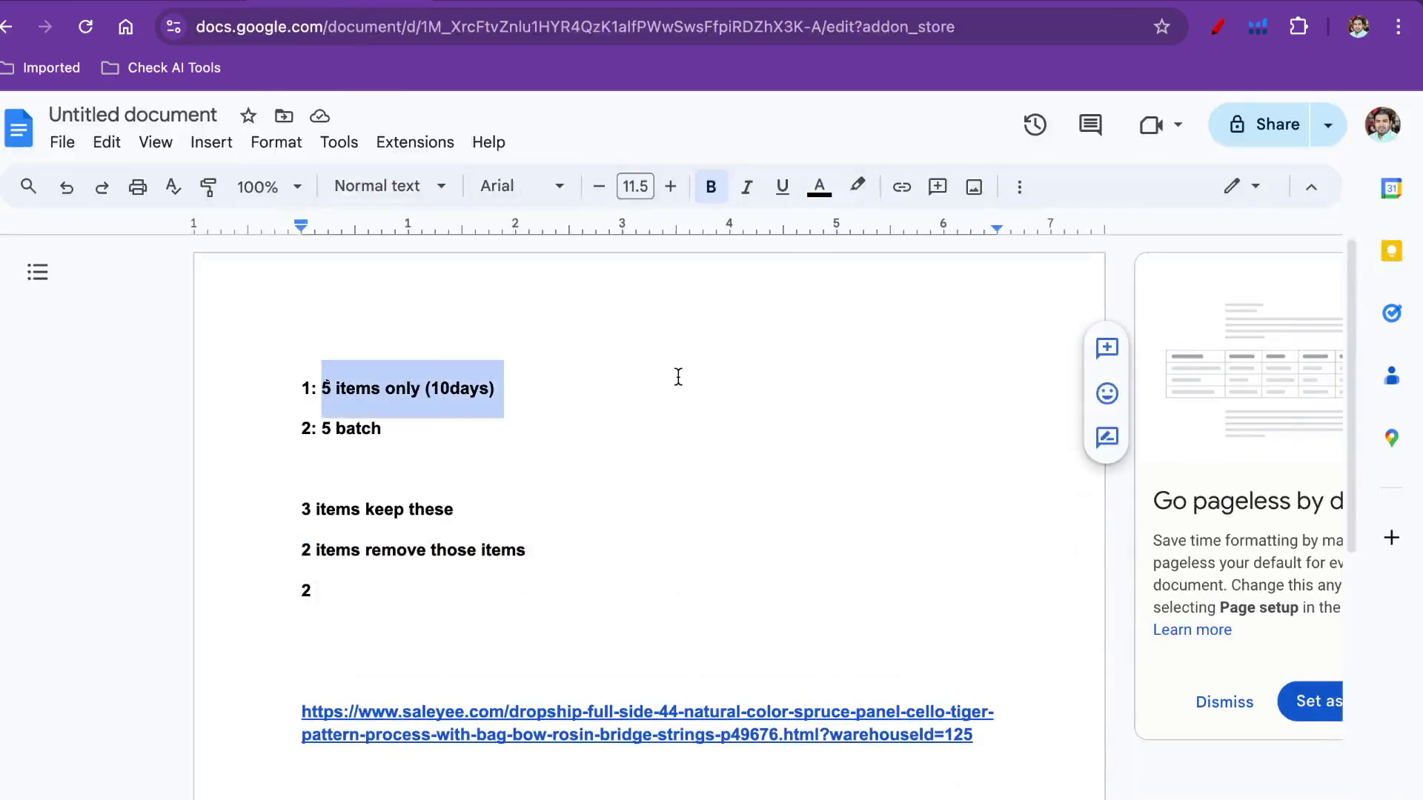